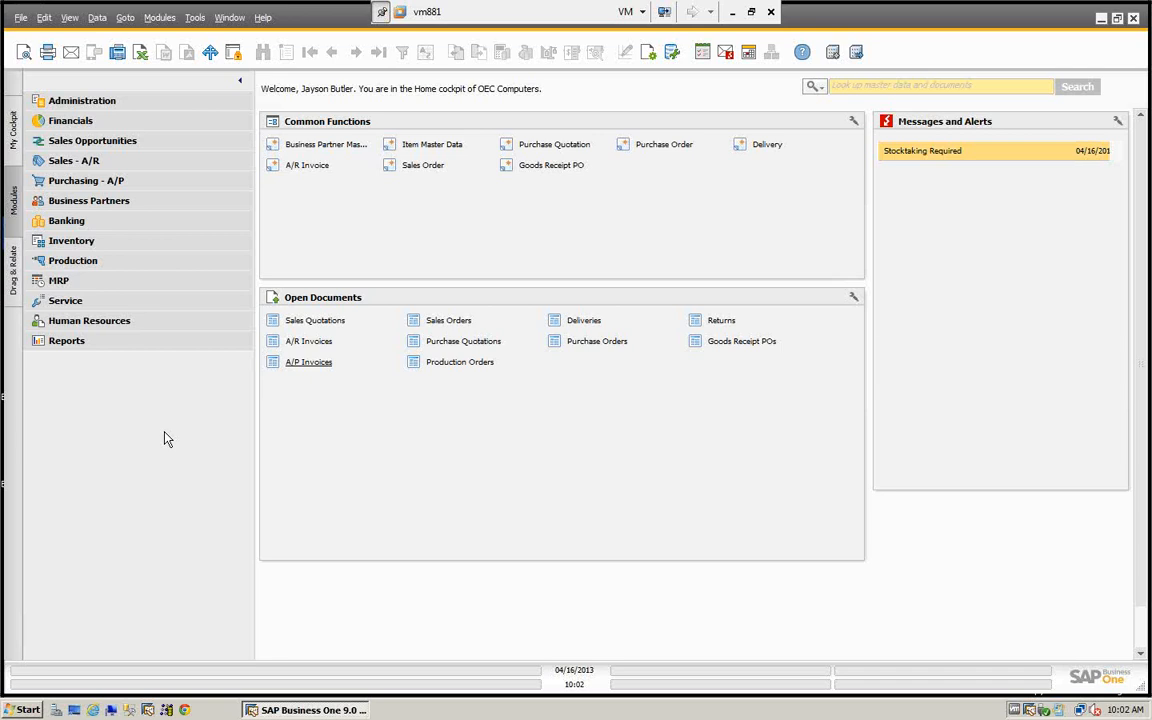
- Open the Inventory Cycles setup from the inventory section of the Administration setup
click(139, 105)
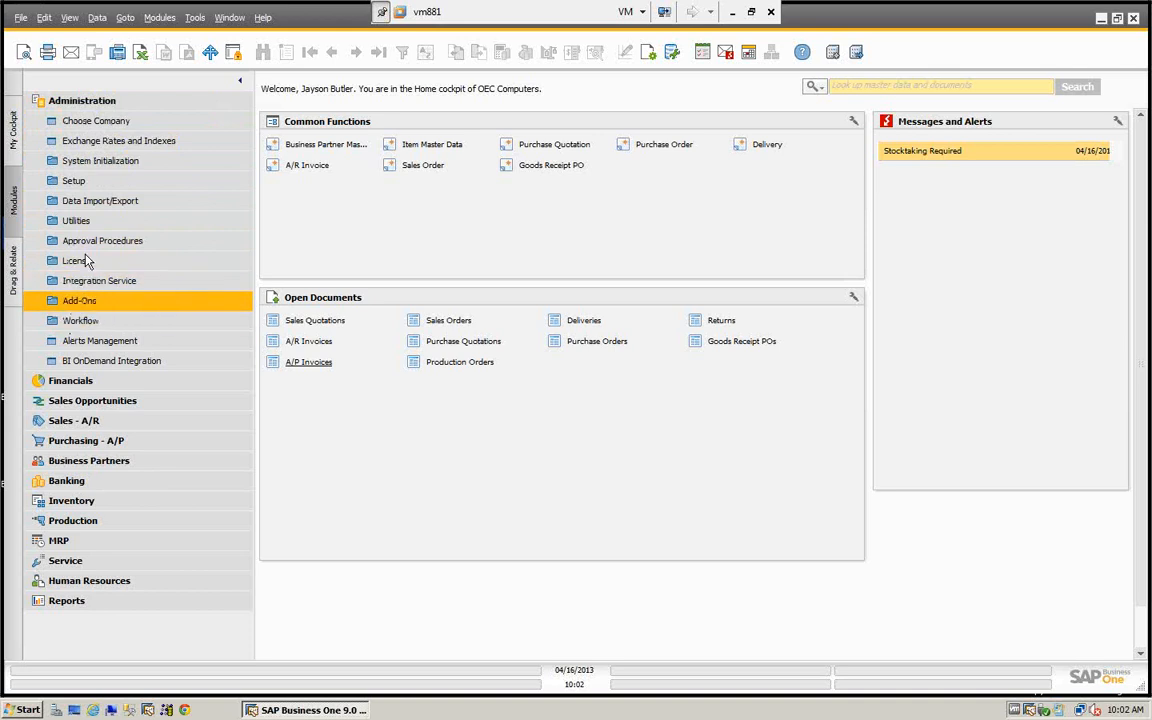
click(55, 183)
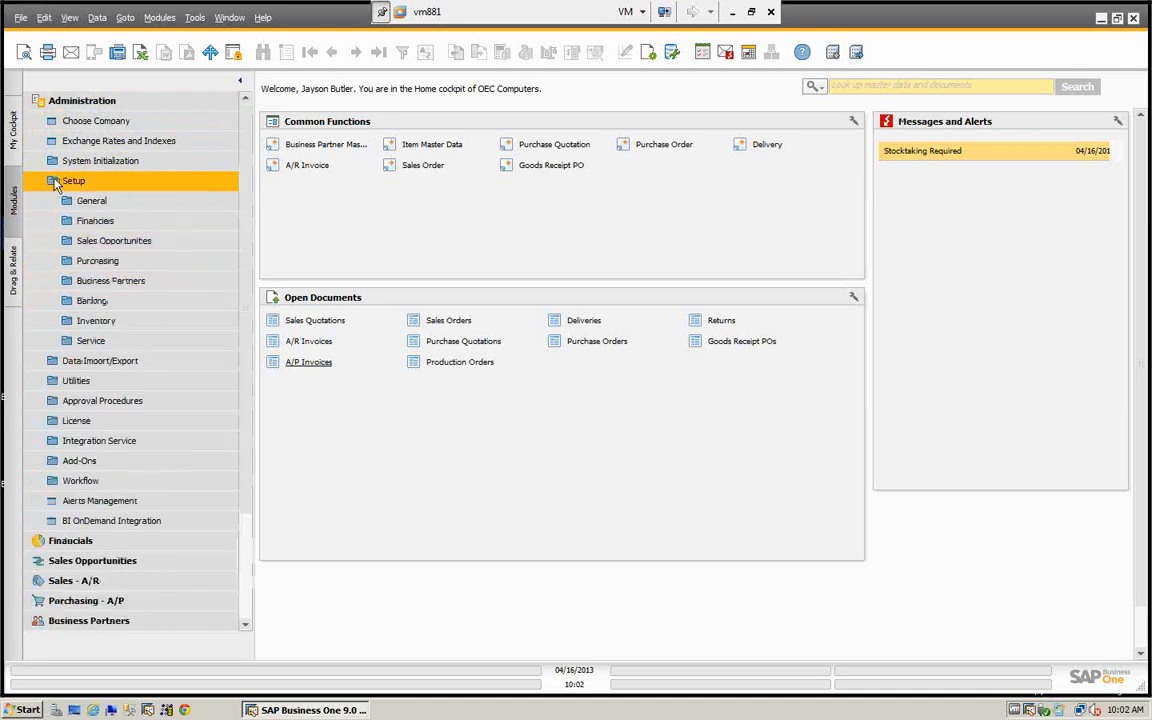
click(67, 325)
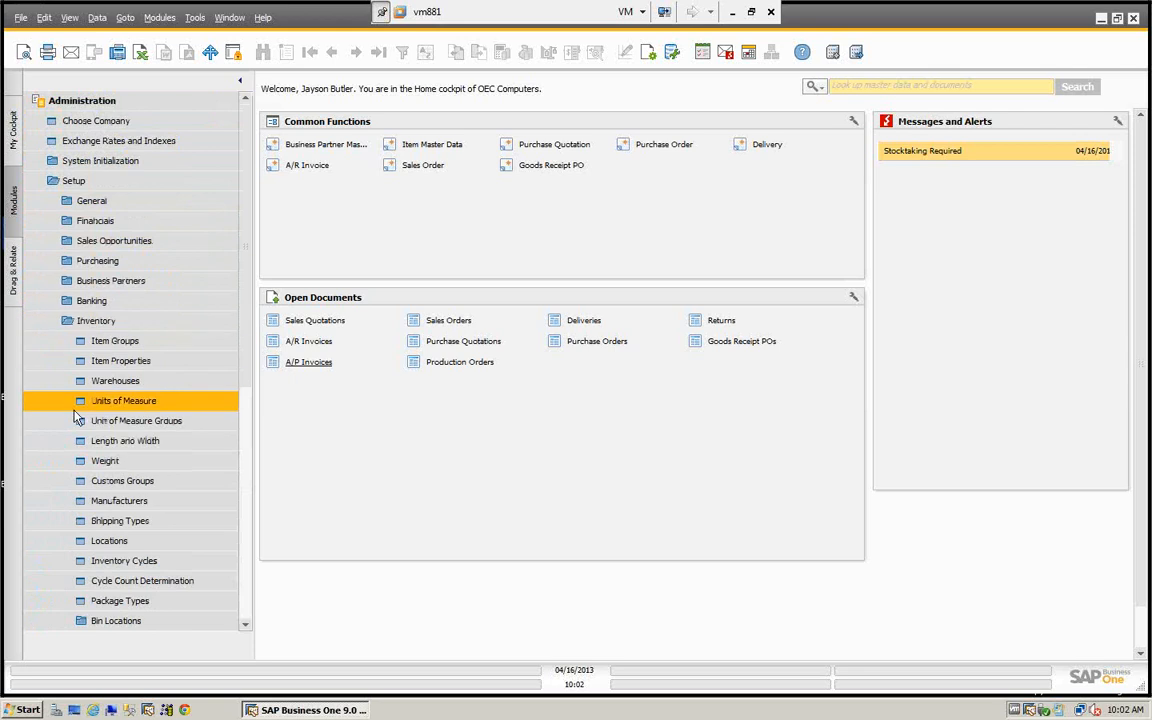
click(121, 566)
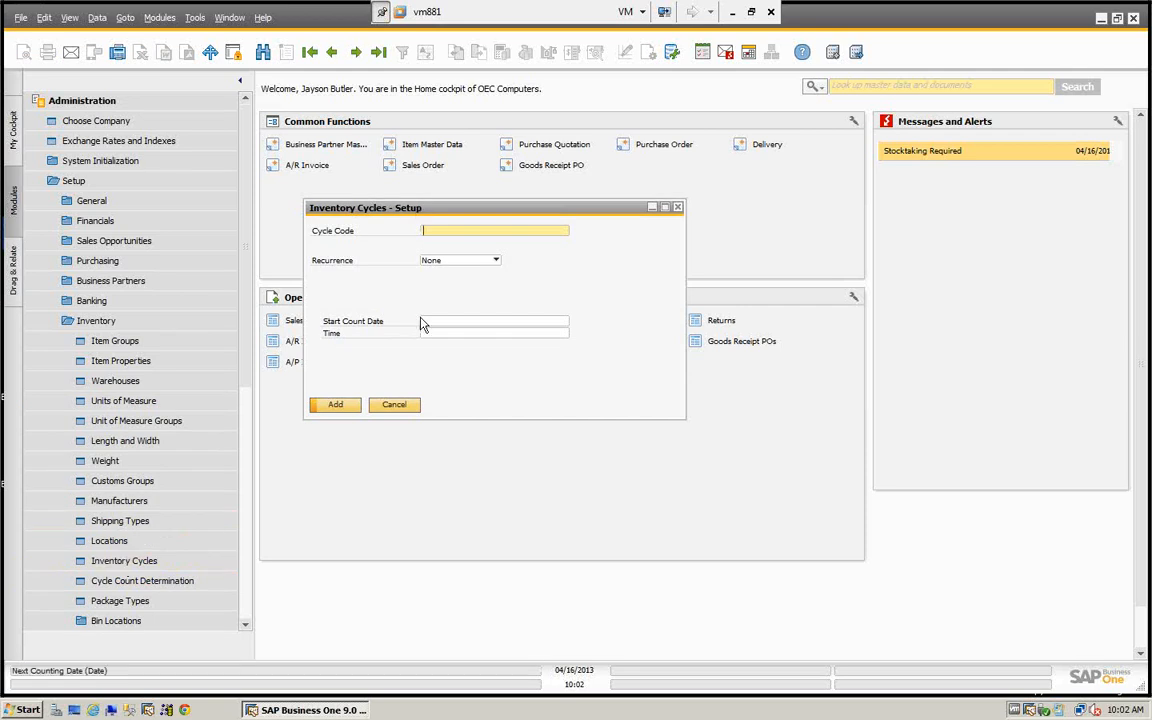
- Browse the existing inventory cycles from the first record to Fast Moving and examine its recurrence, repeat interval and weekday
click(309, 53)
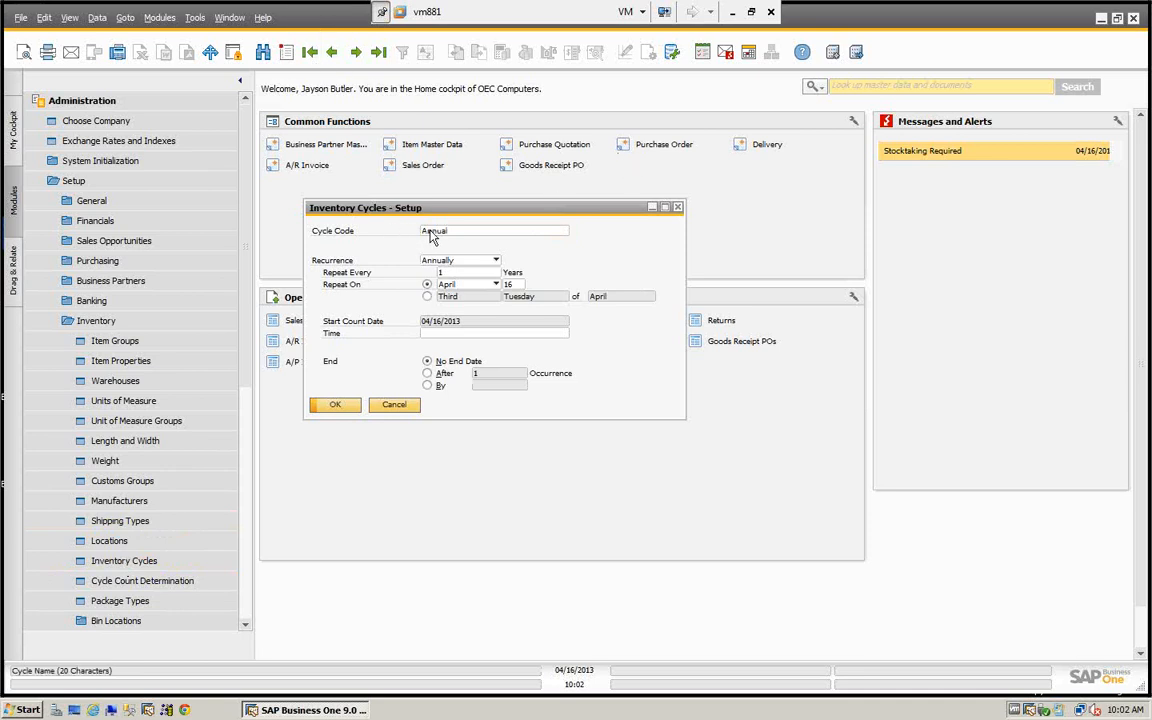
click(355, 53)
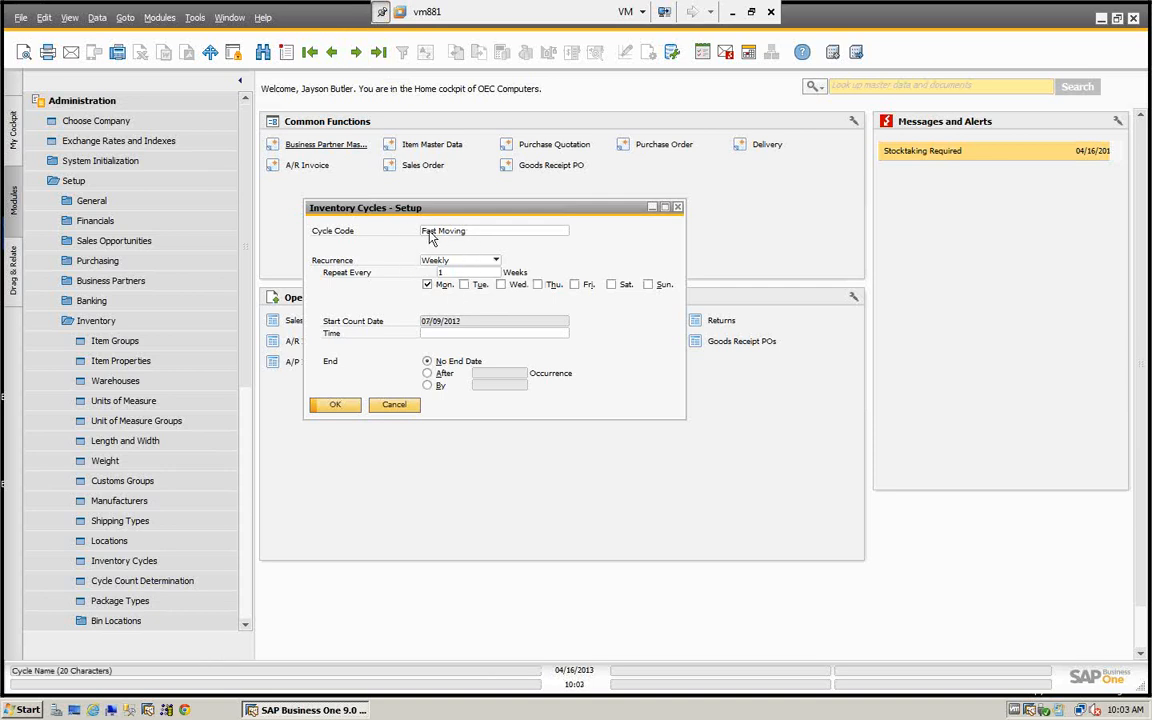
click(427, 283)
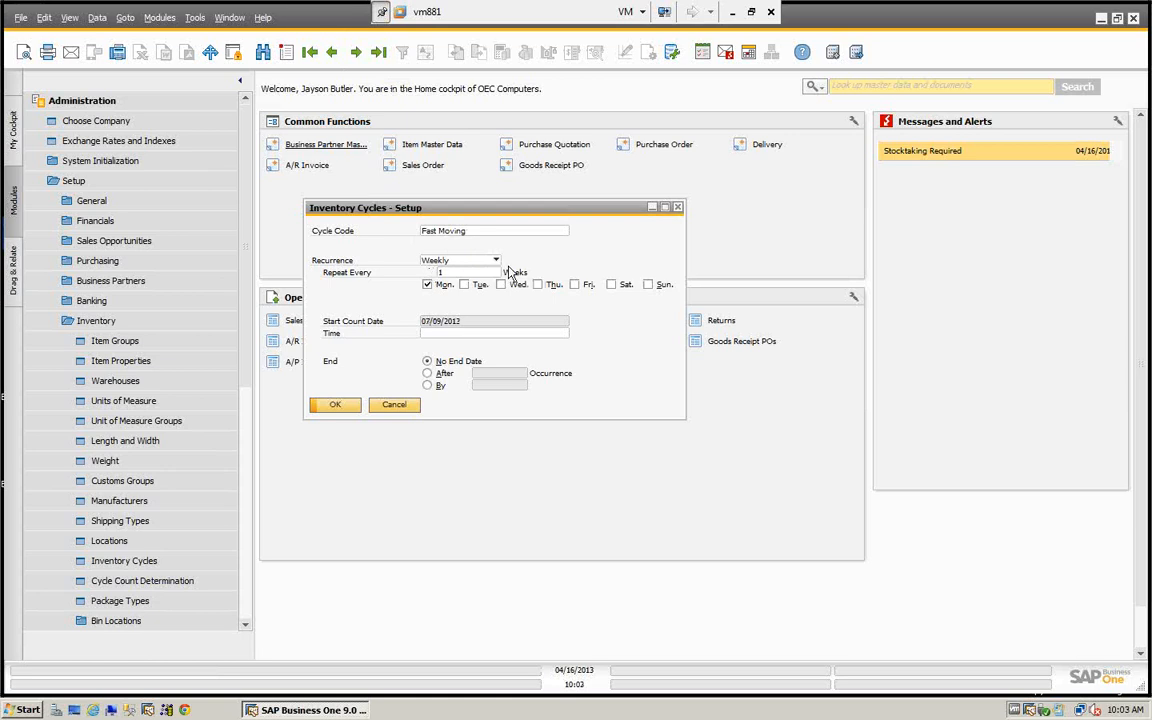
double_click(446, 273)
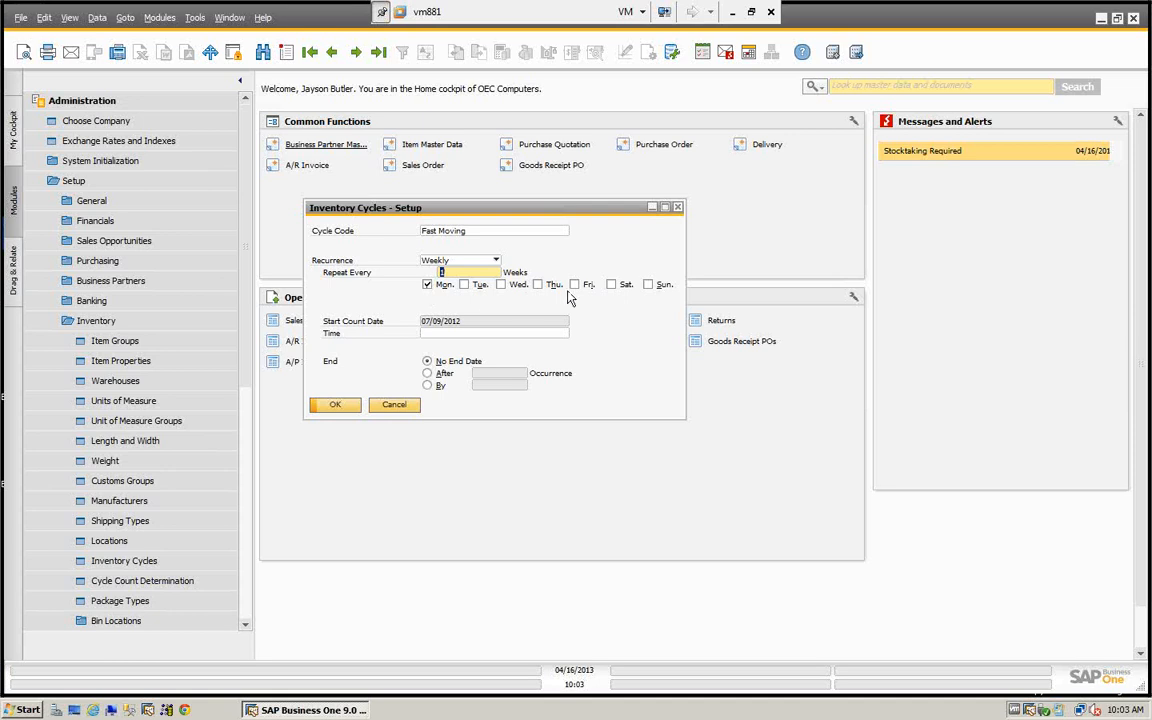
- Return to the Annual cycle, review its recurrence options, repeat interval and count time, and close the setup
click(309, 52)
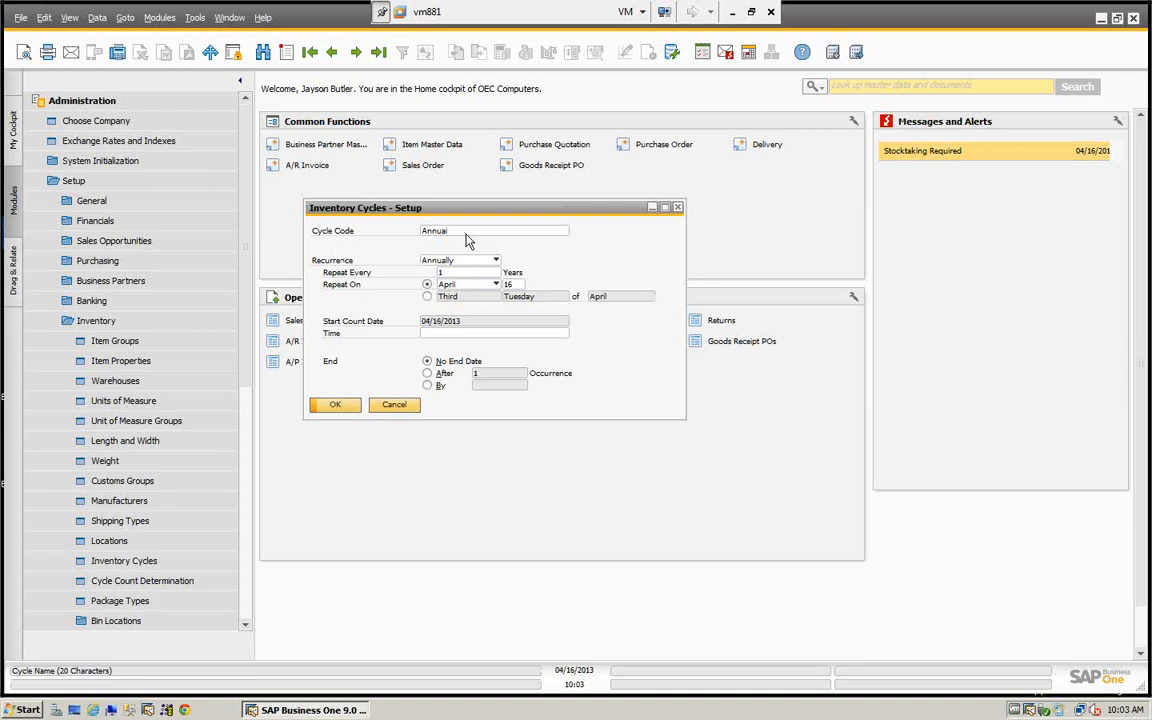
click(496, 260)
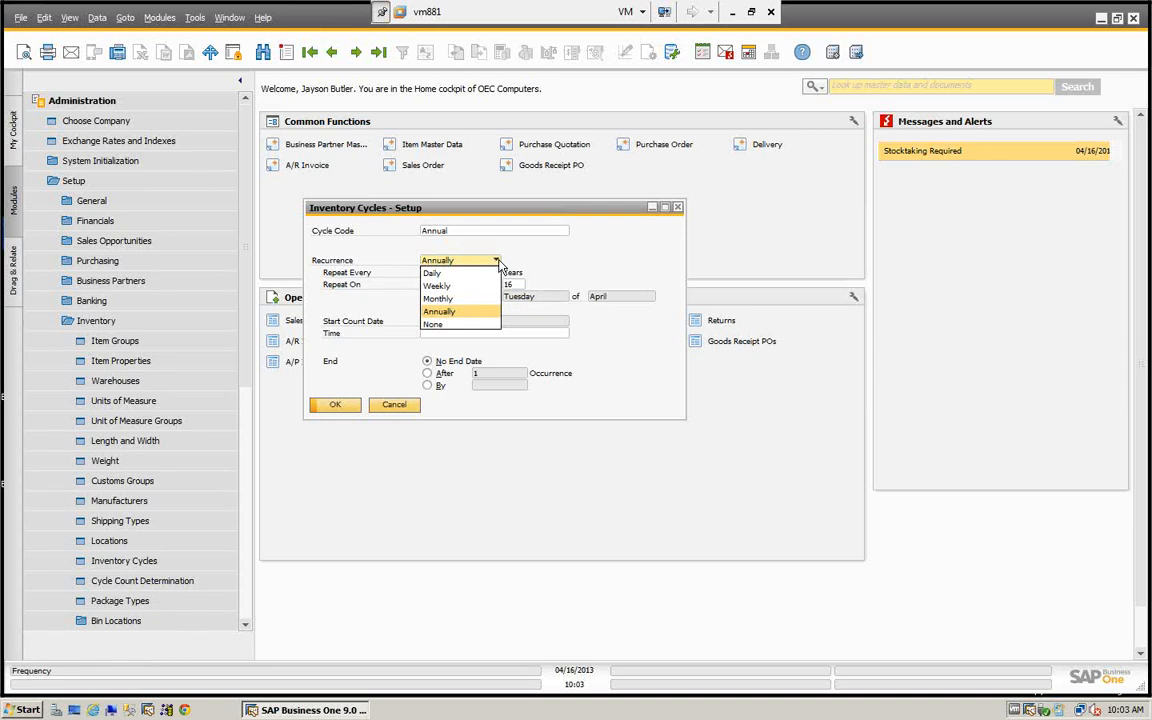
click(527, 255)
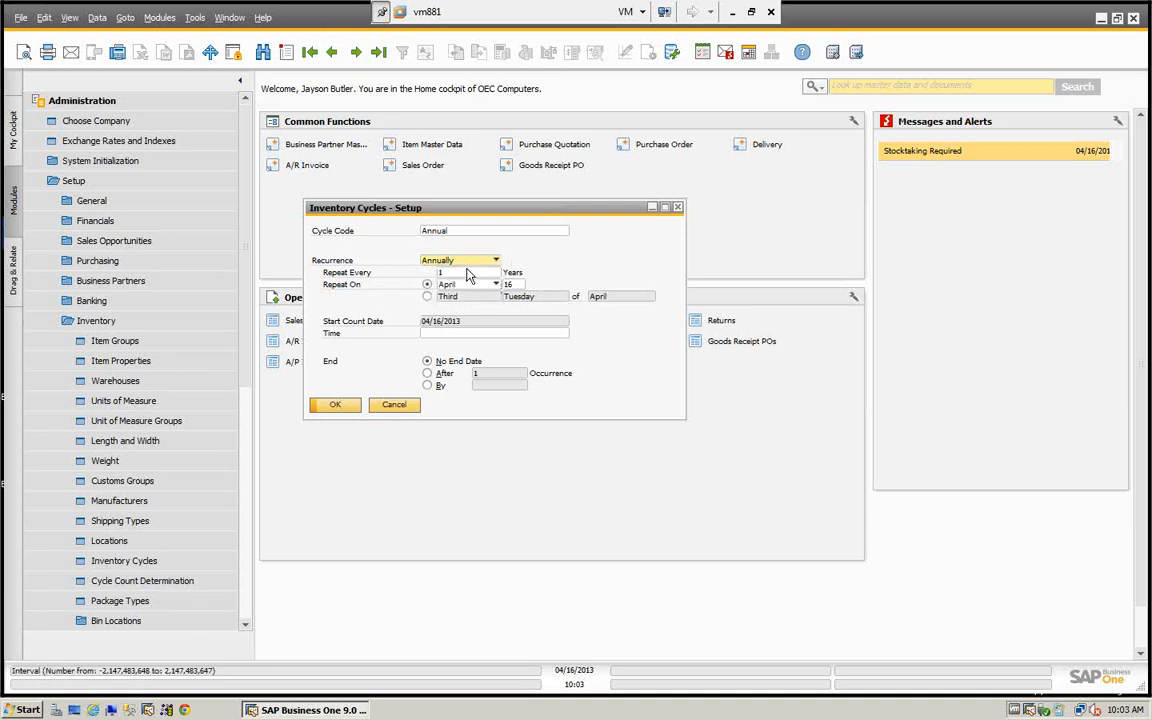
click(457, 273)
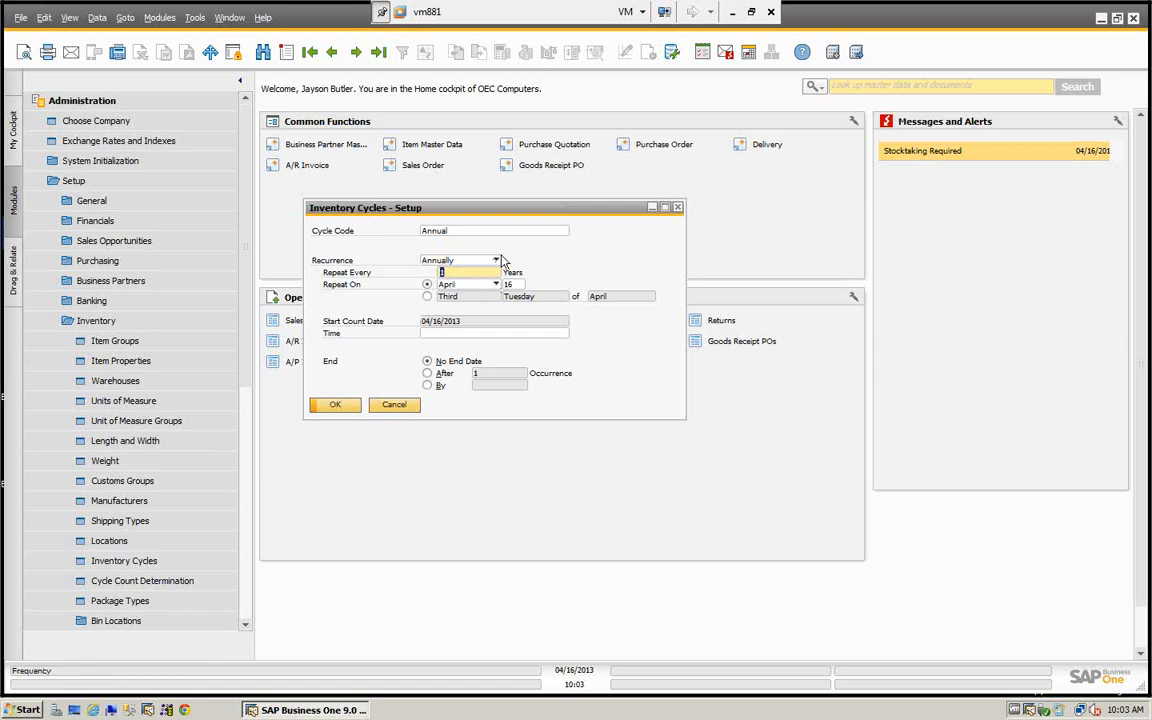
click(497, 261)
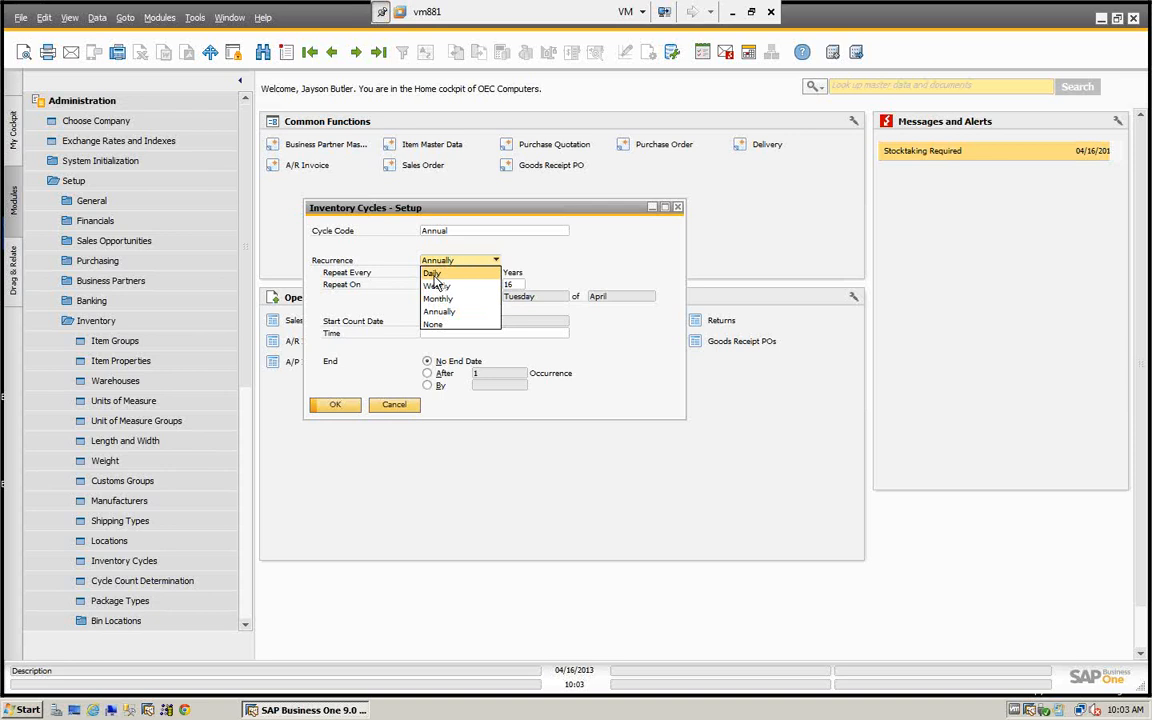
click(462, 259)
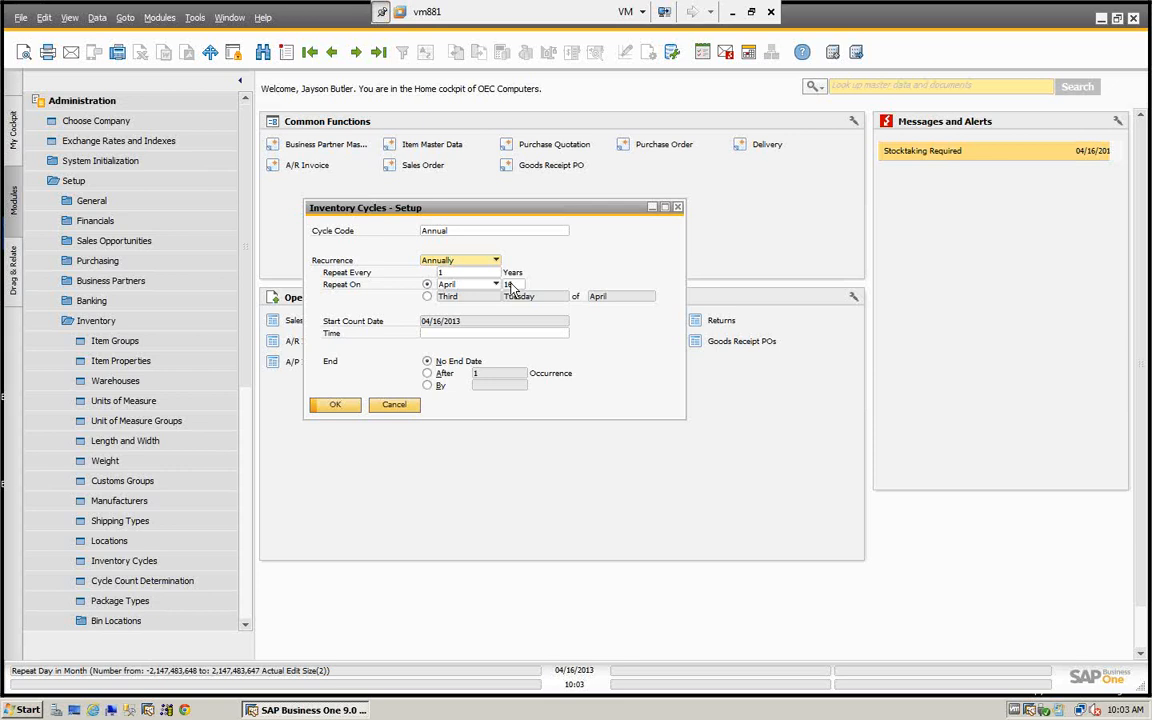
click(455, 334)
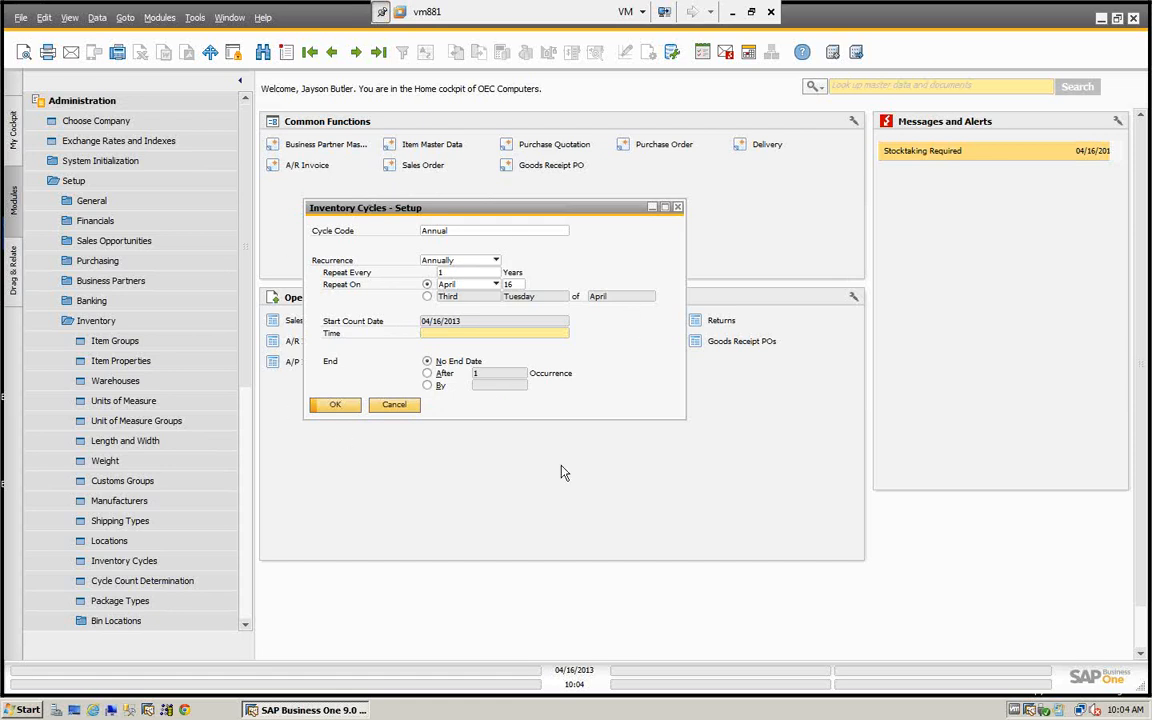
click(334, 406)
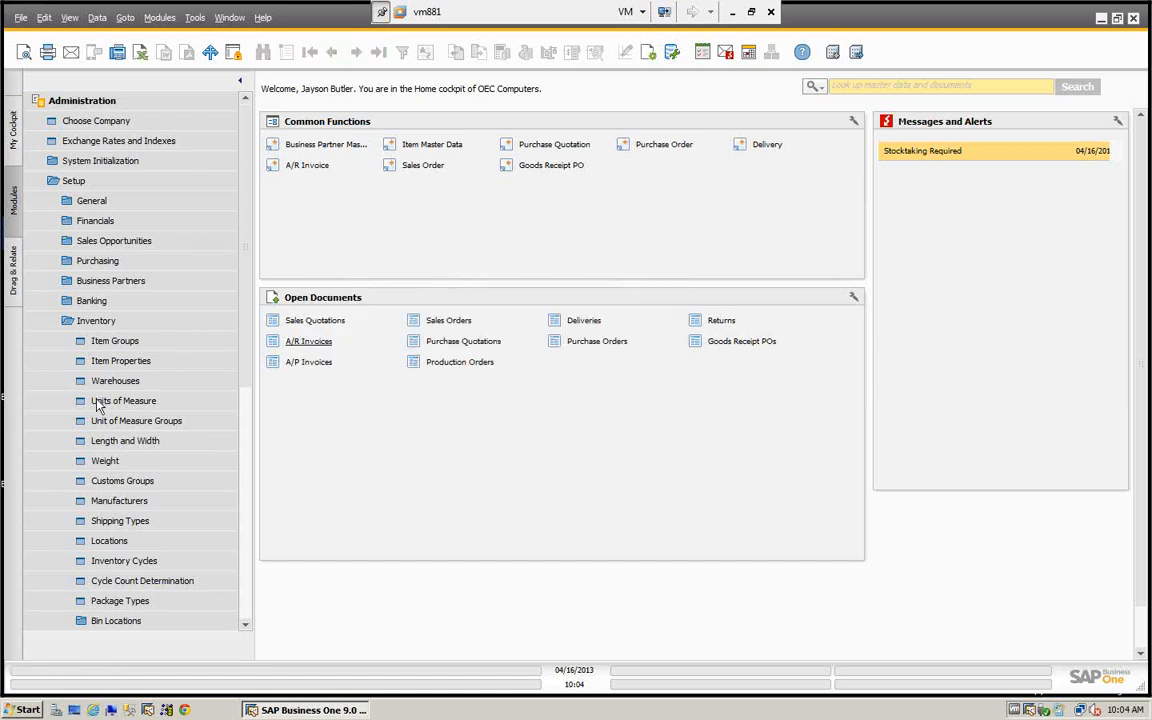
- Open the Cycle Count Determination setup and choose Item Group as the cycle basis for the General and West Cost warehouses
click(125, 582)
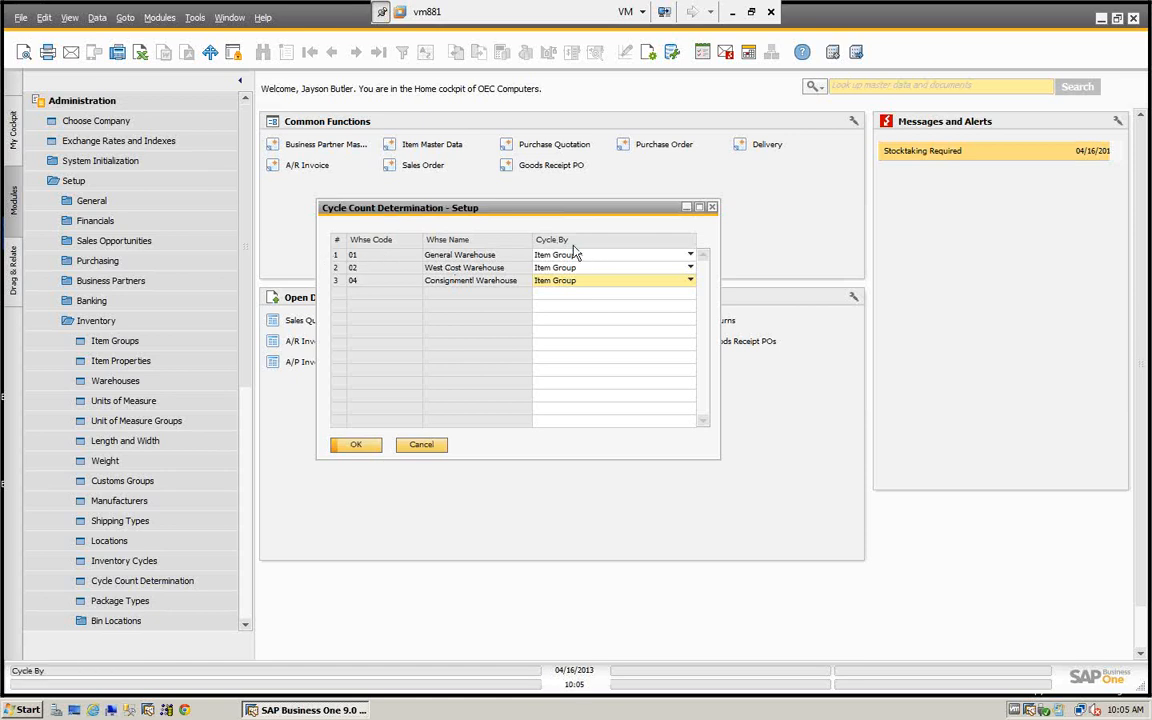
click(689, 256)
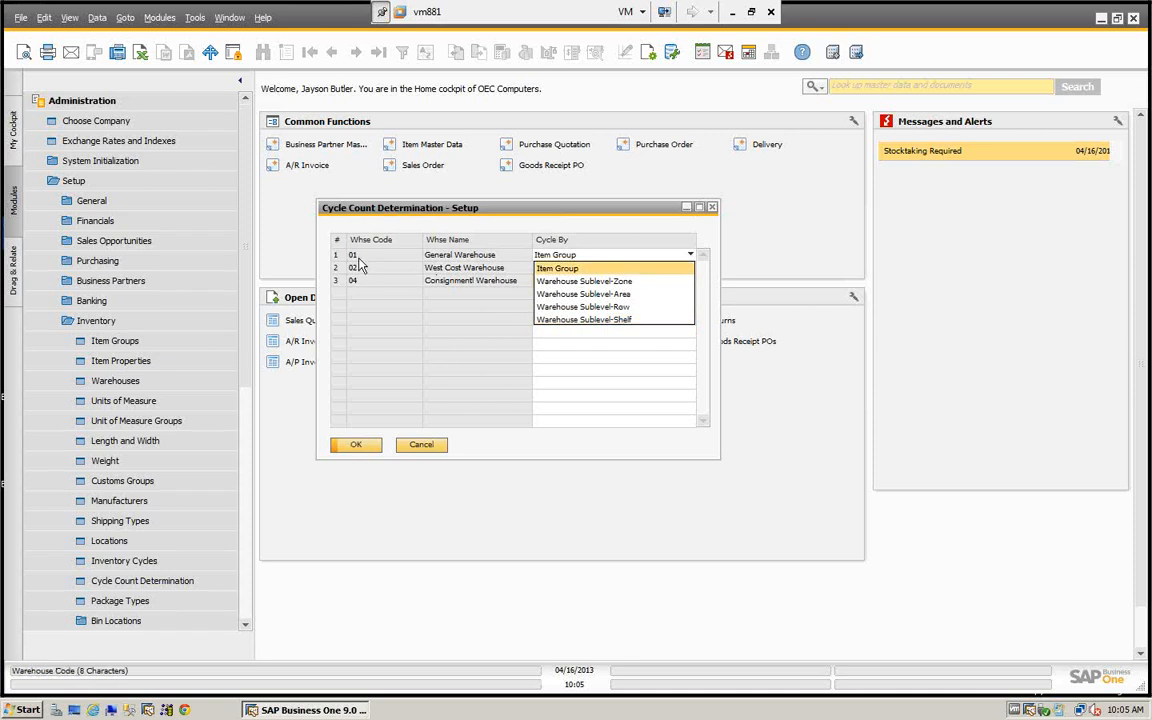
click(603, 266)
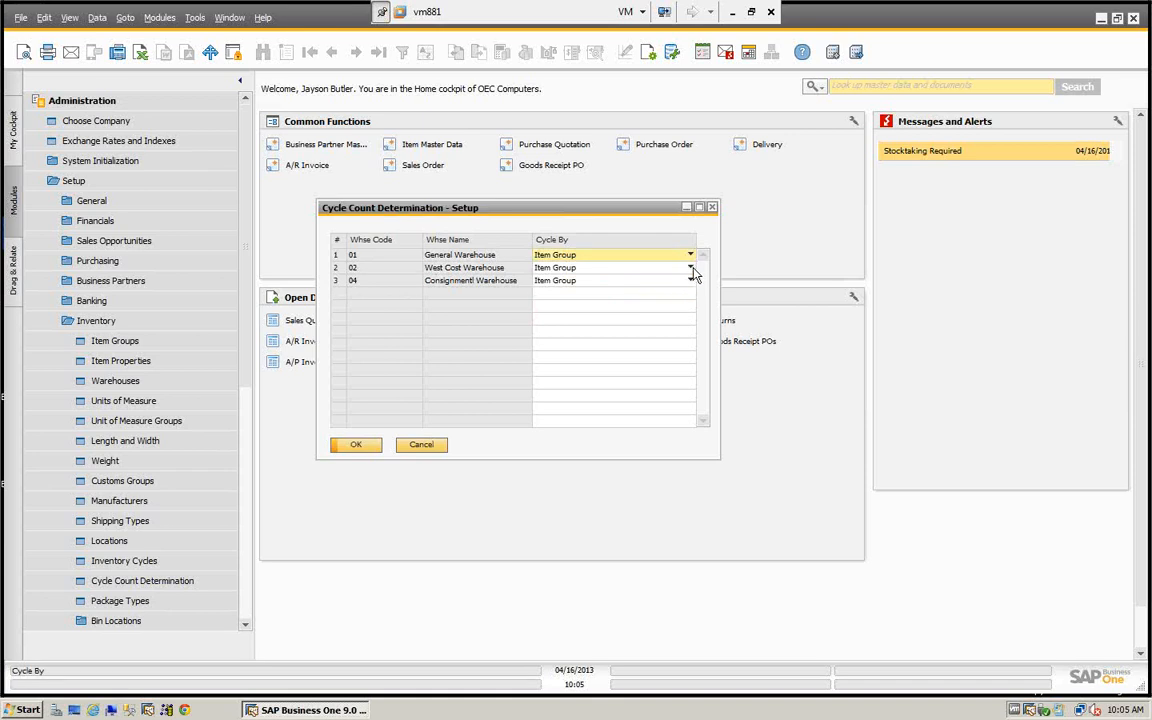
click(608, 281)
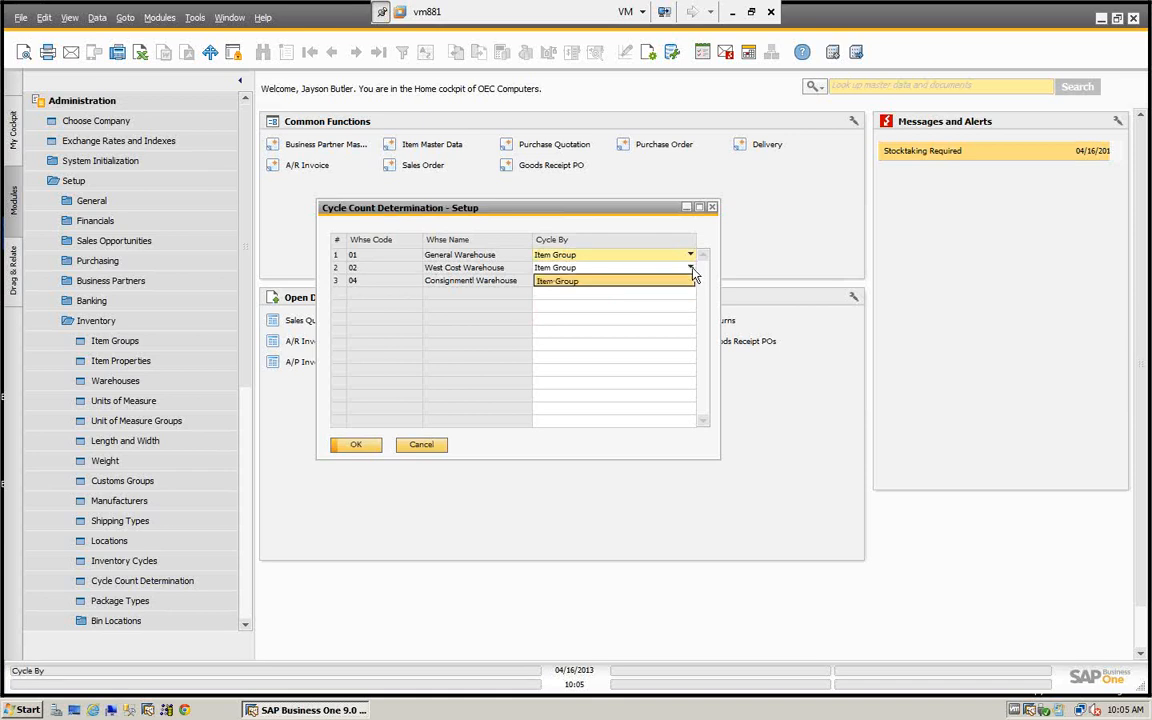
click(590, 269)
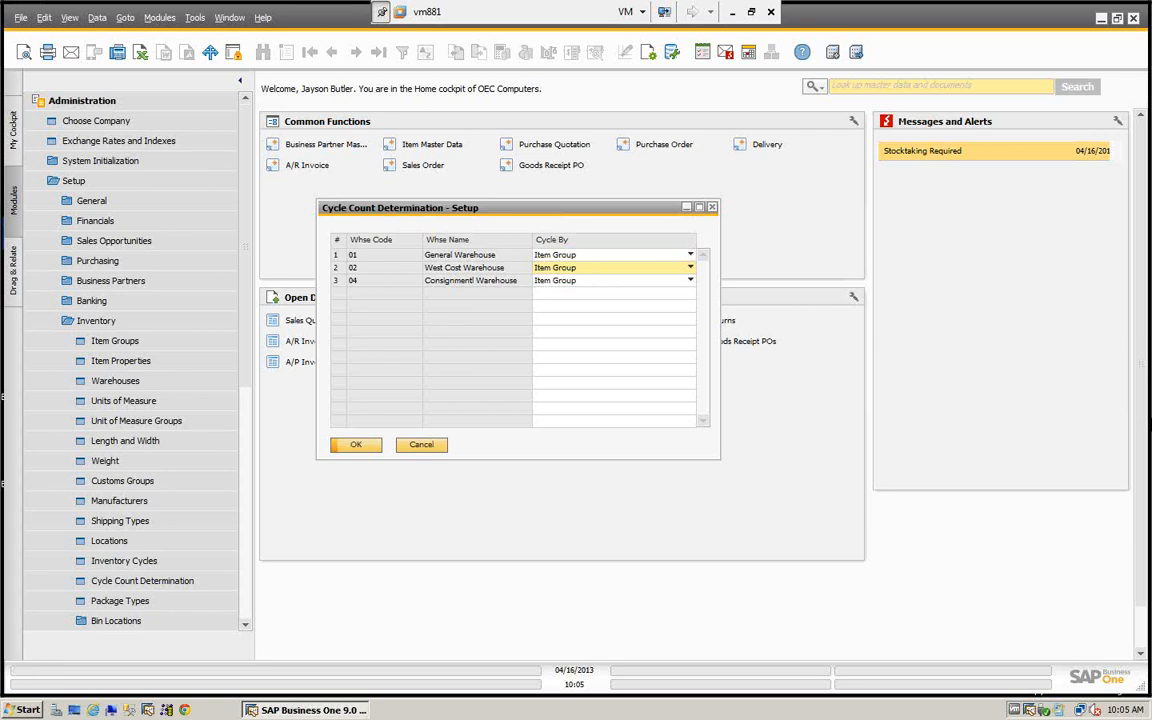
- Open the cycle count details of warehouse 01 and arrange both setup windows so they do not overlap
double_click(337, 255)
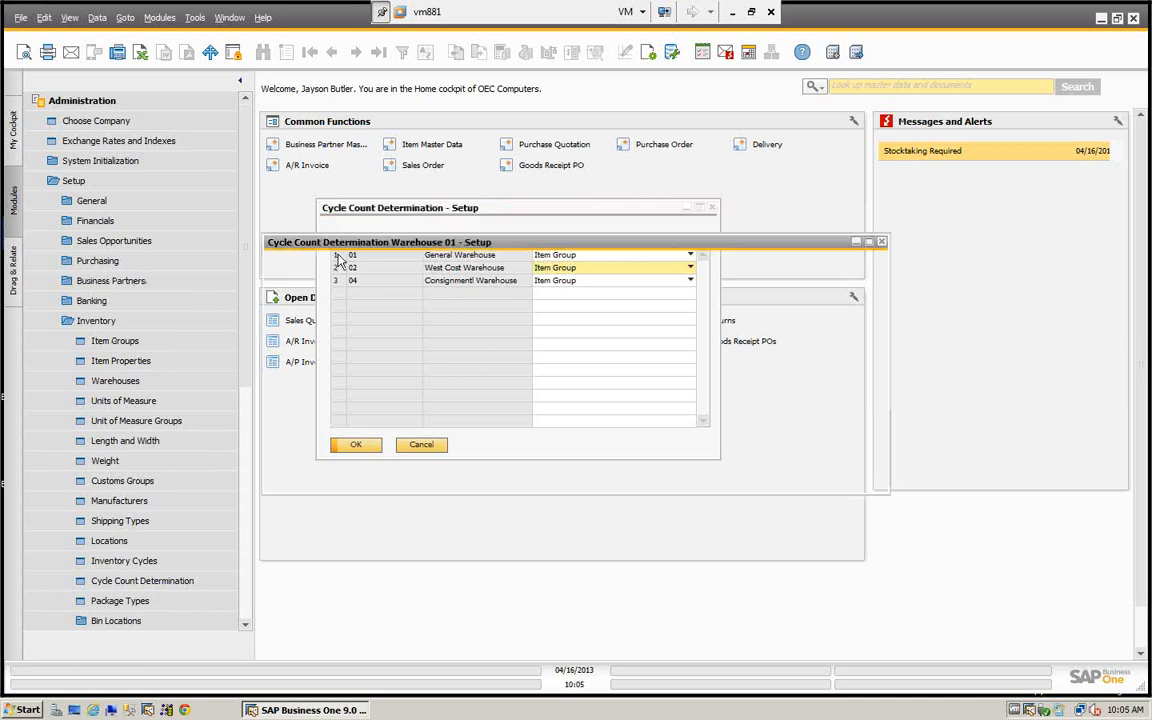
drag(383, 290, 413, 408)
drag(435, 208, 378, 73)
drag(553, 405, 544, 358)
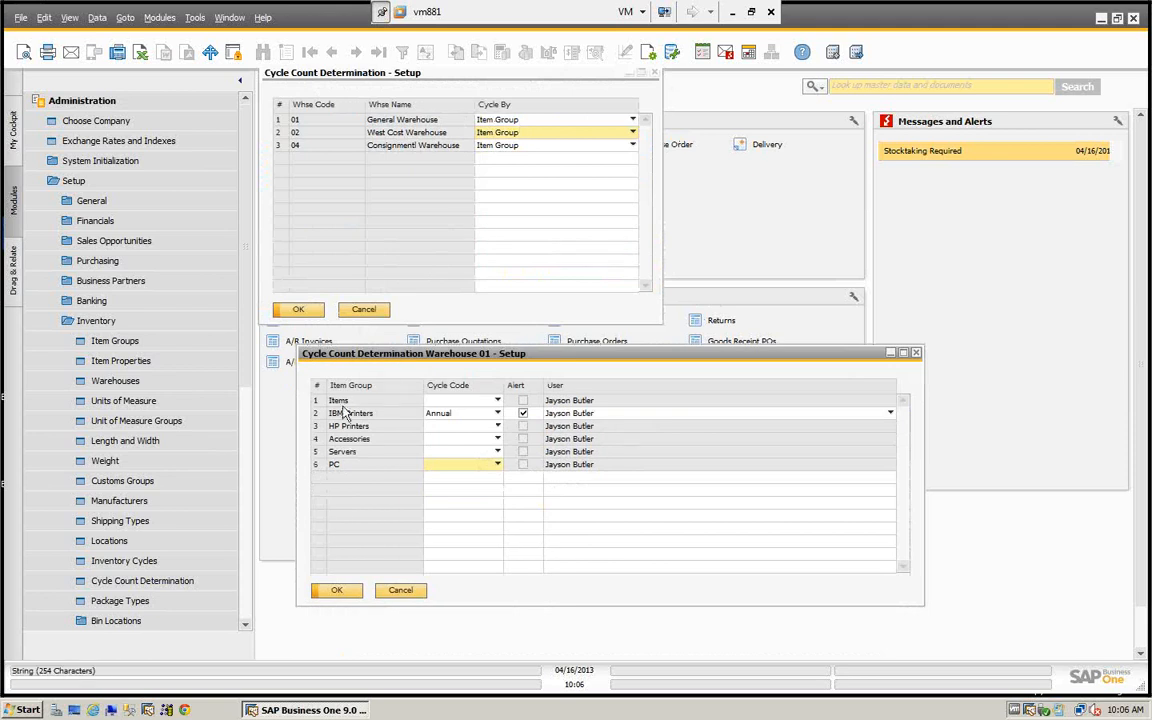
- Assign the Annual cycle code to the IBM Printers group with its alert enabled, and confirm both cycle count determination windows
click(498, 425)
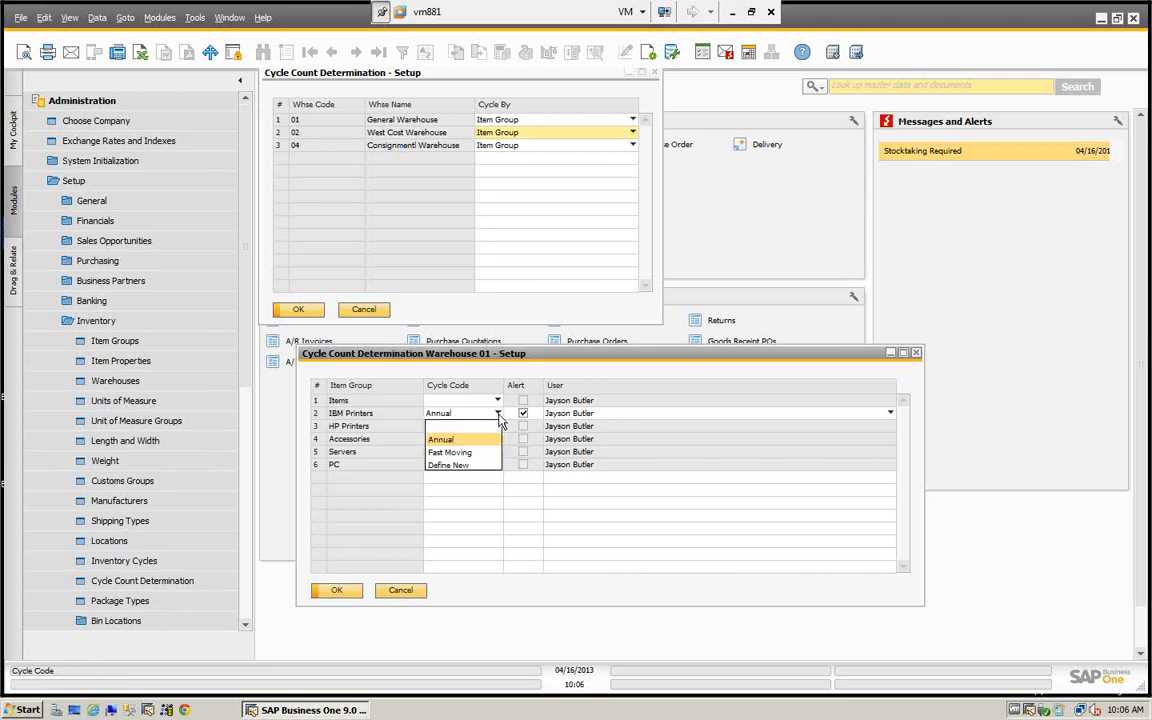
click(434, 443)
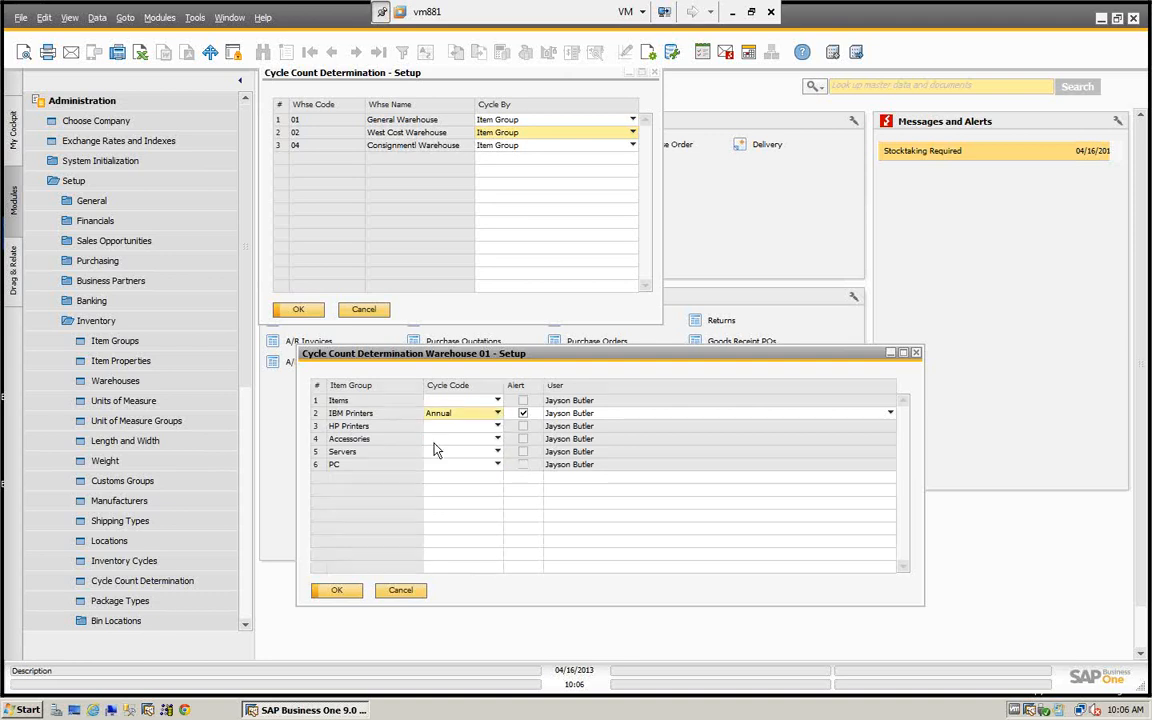
click(523, 414)
click(523, 414)
click(497, 439)
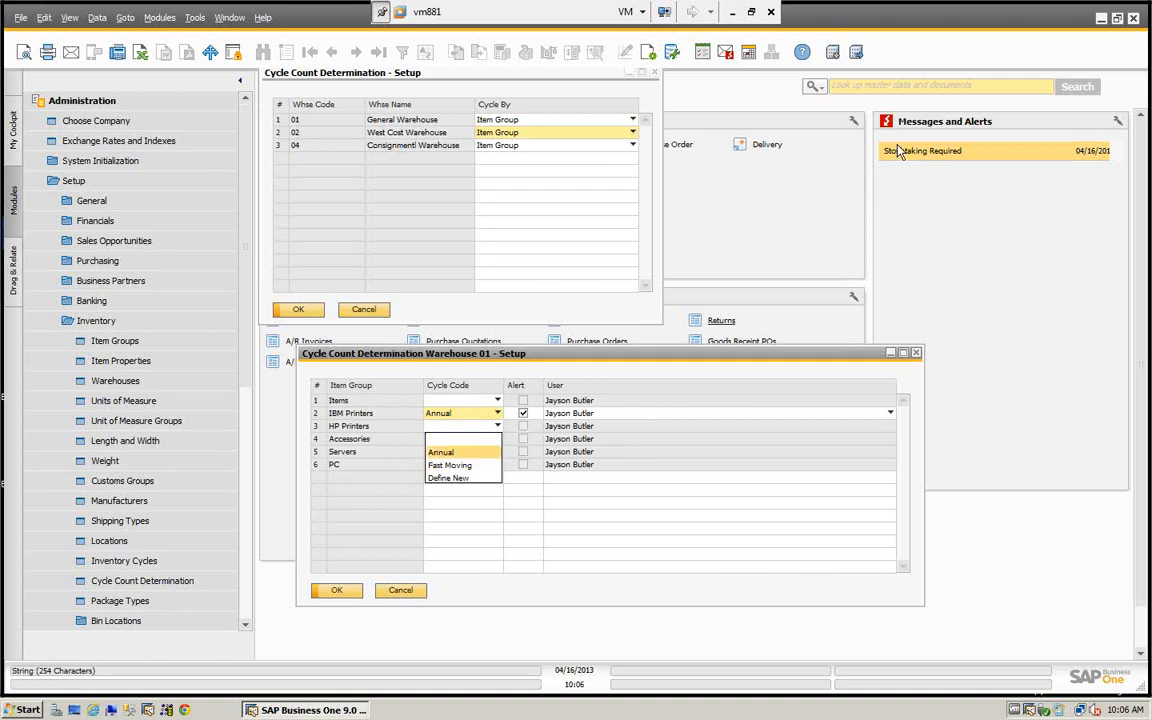
click(460, 411)
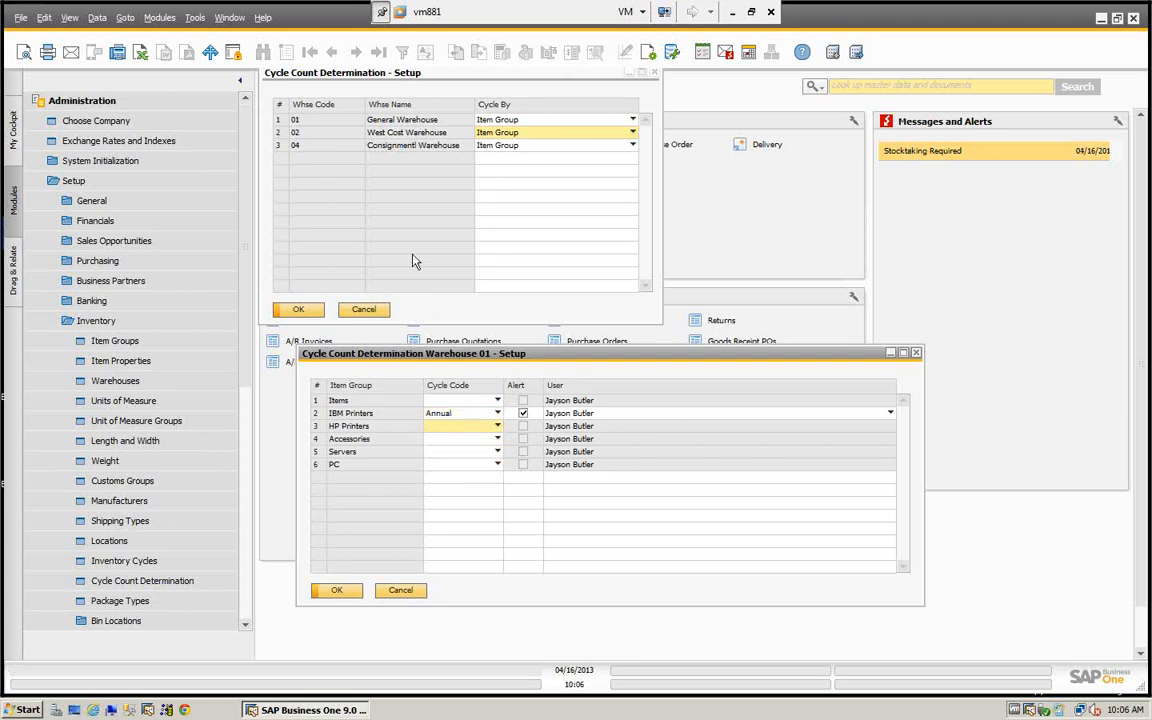
click(337, 591)
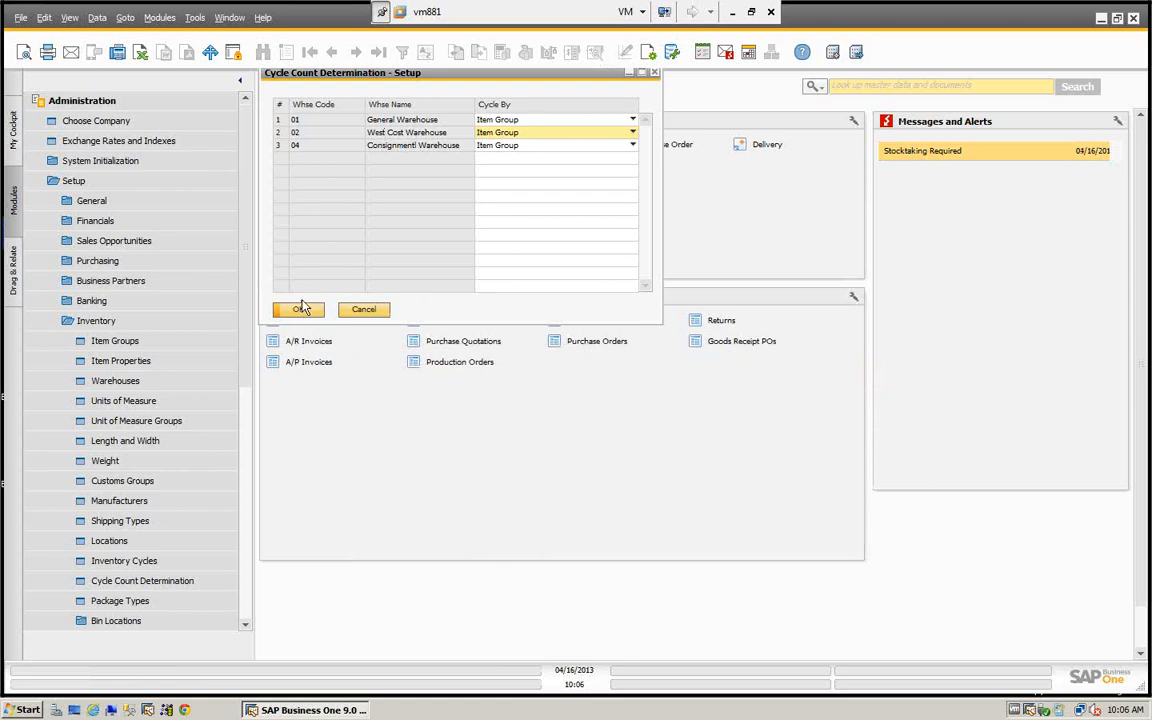
click(299, 310)
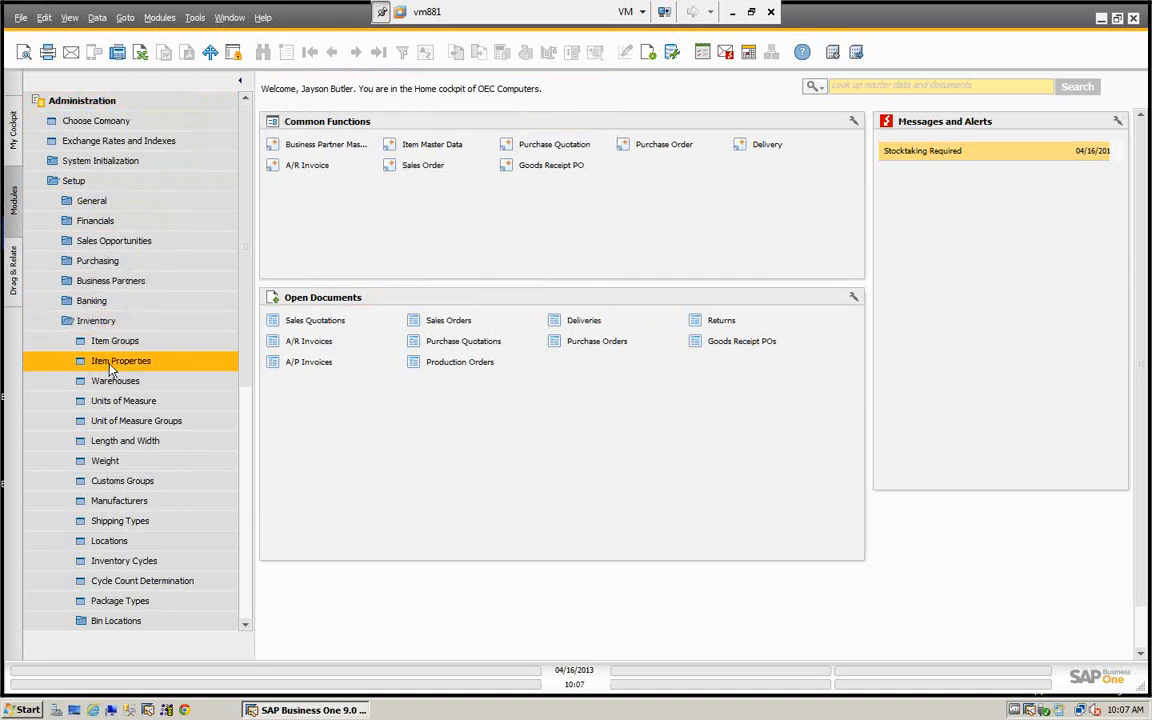
- Revisit the Inventory Cycles and Cycle Count Determination setups, closing each one after review
click(118, 562)
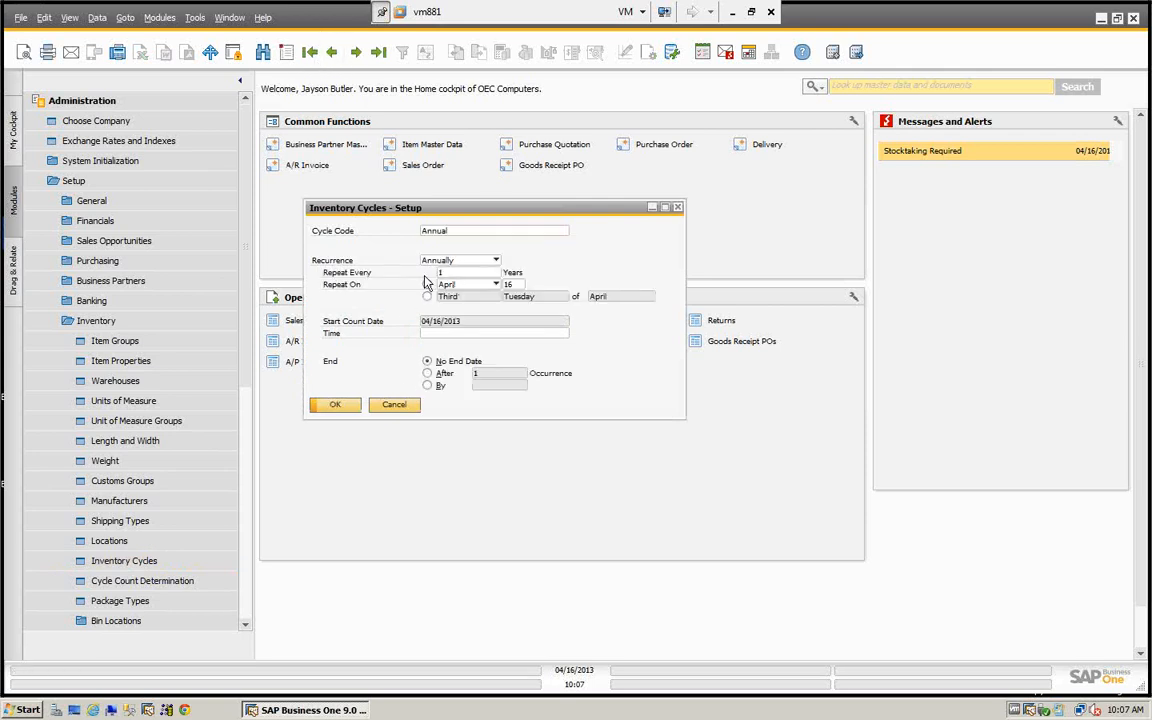
click(397, 405)
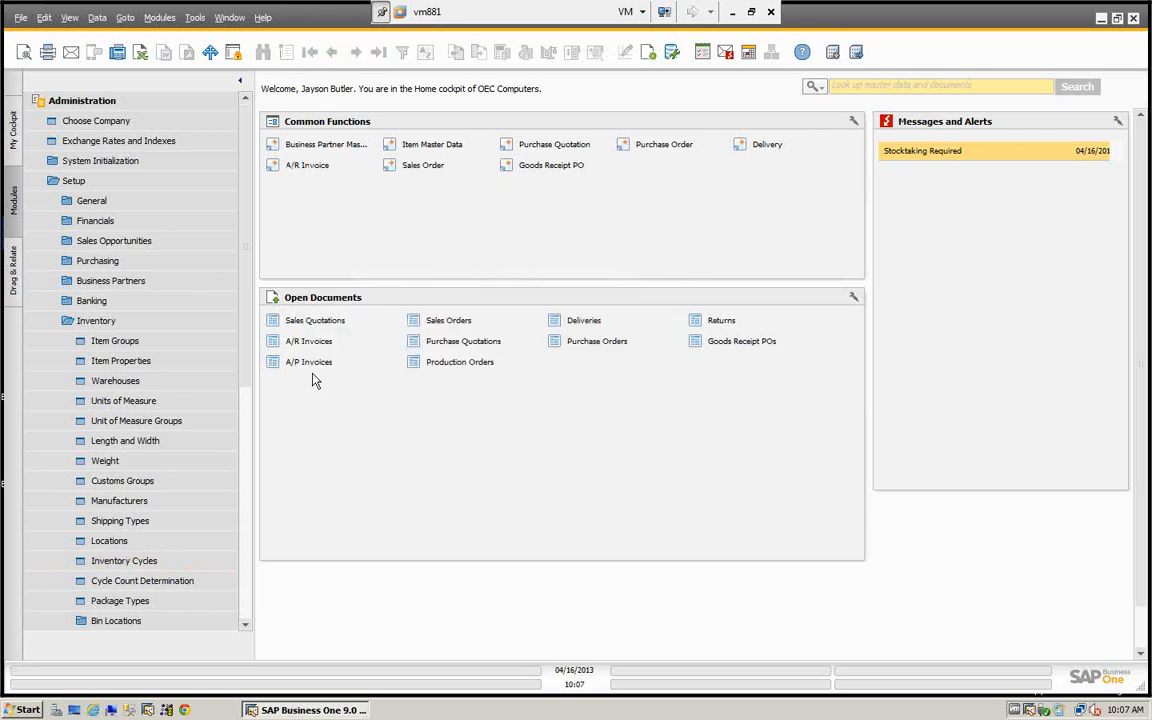
click(165, 590)
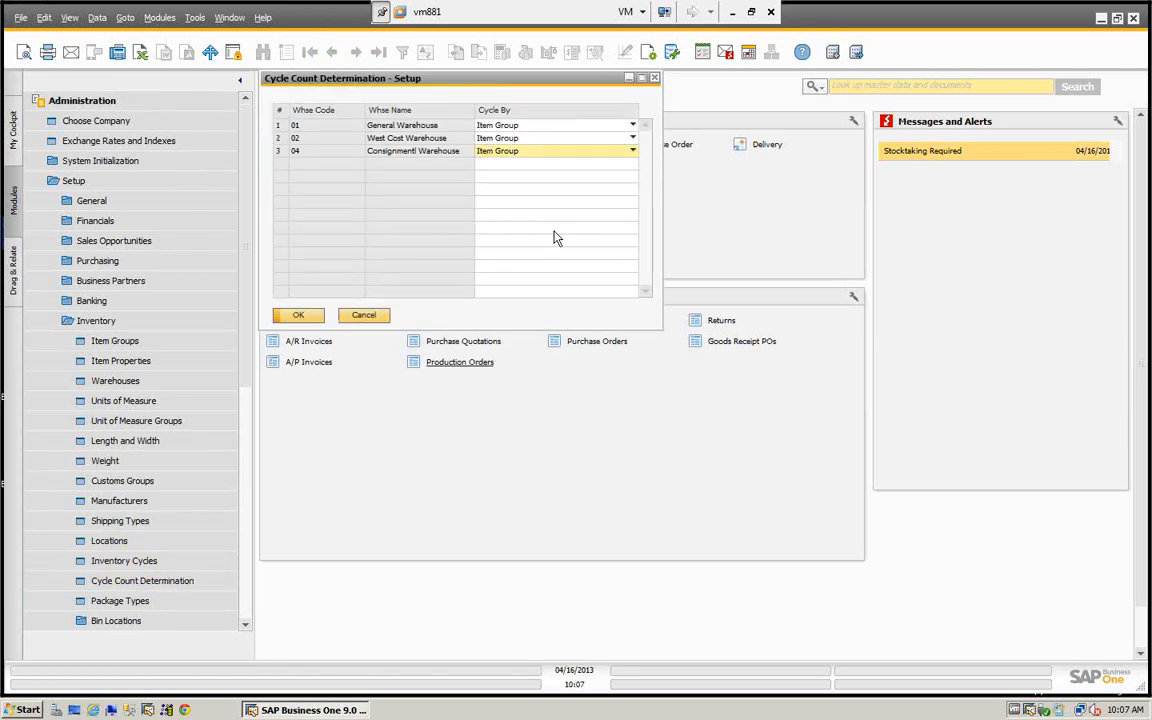
click(302, 316)
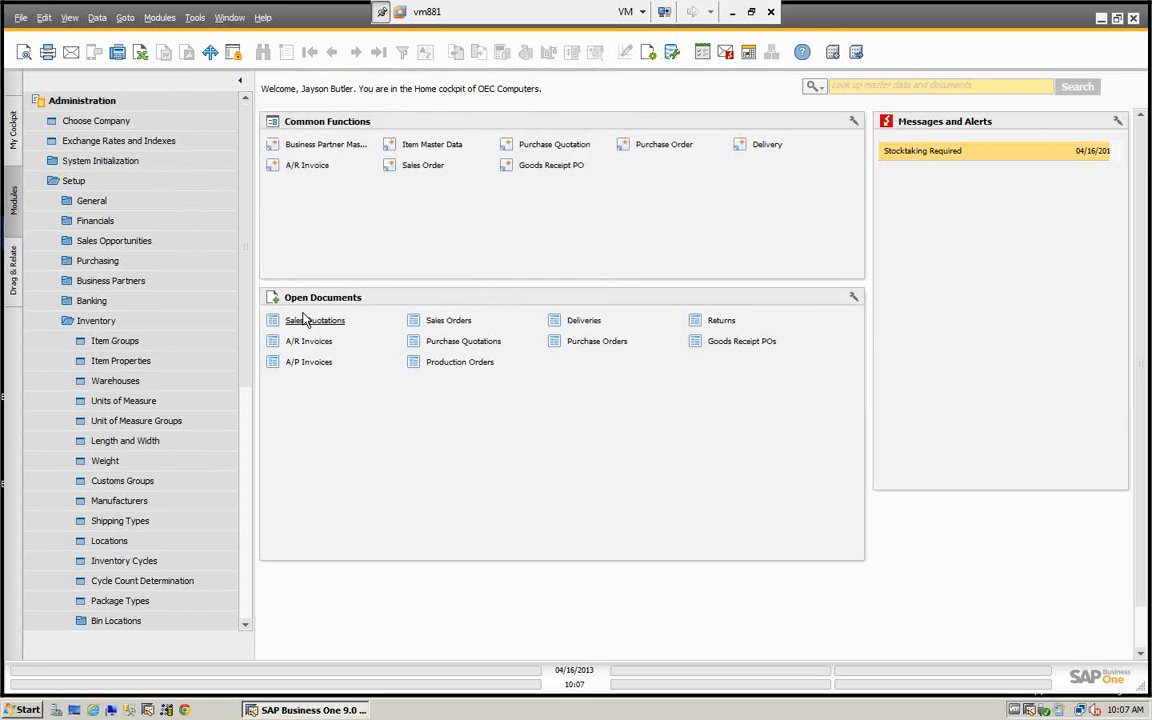
- Collapse the Administration module and open the Stocktaking Required alert
click(85, 103)
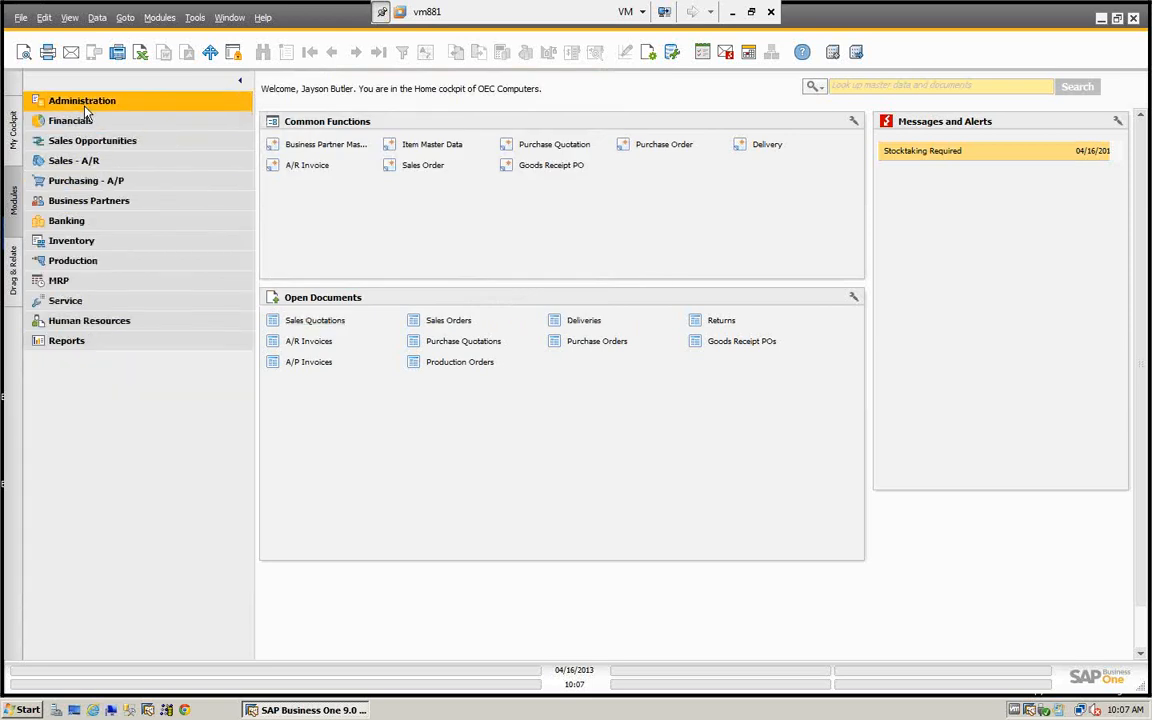
click(944, 155)
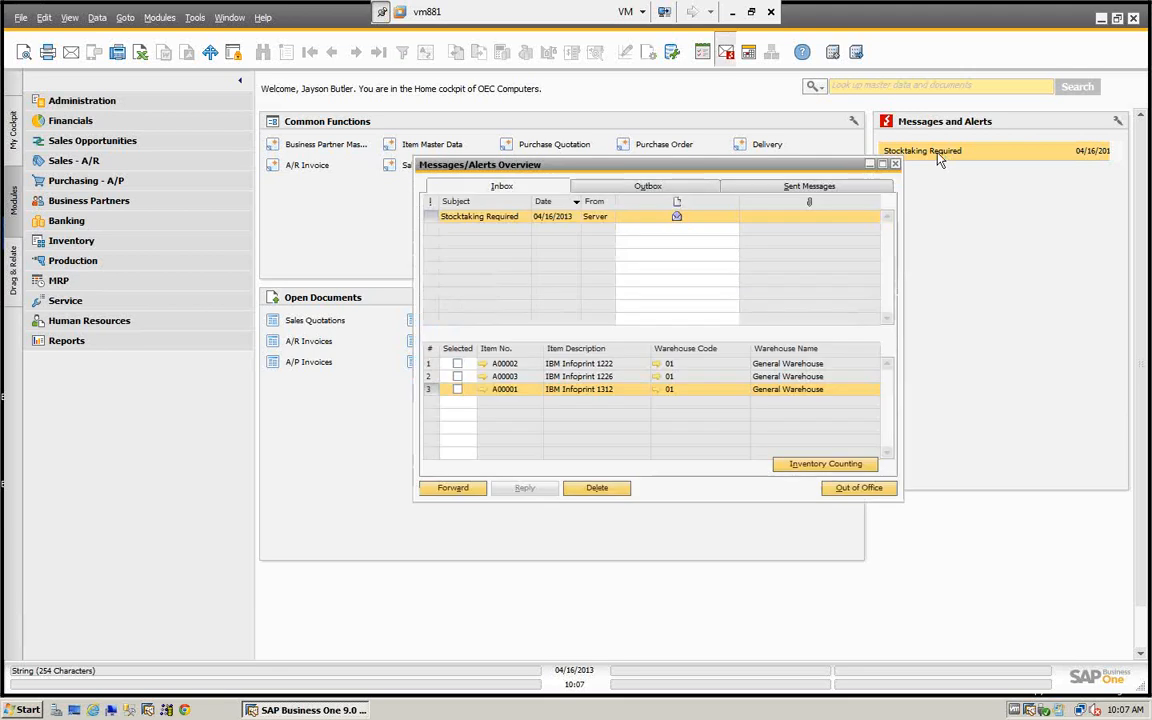
- Open the master data of item A00002 from the alert, review its item group, and close the record without changes
drag(748, 175, 637, 159)
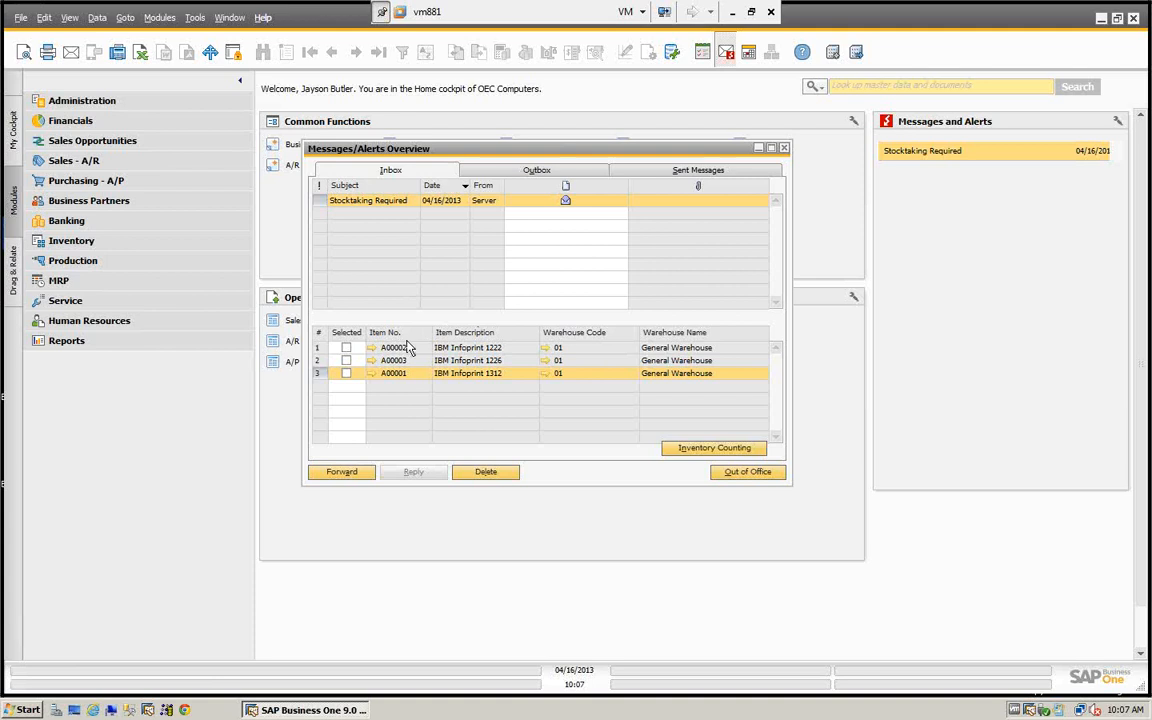
click(345, 348)
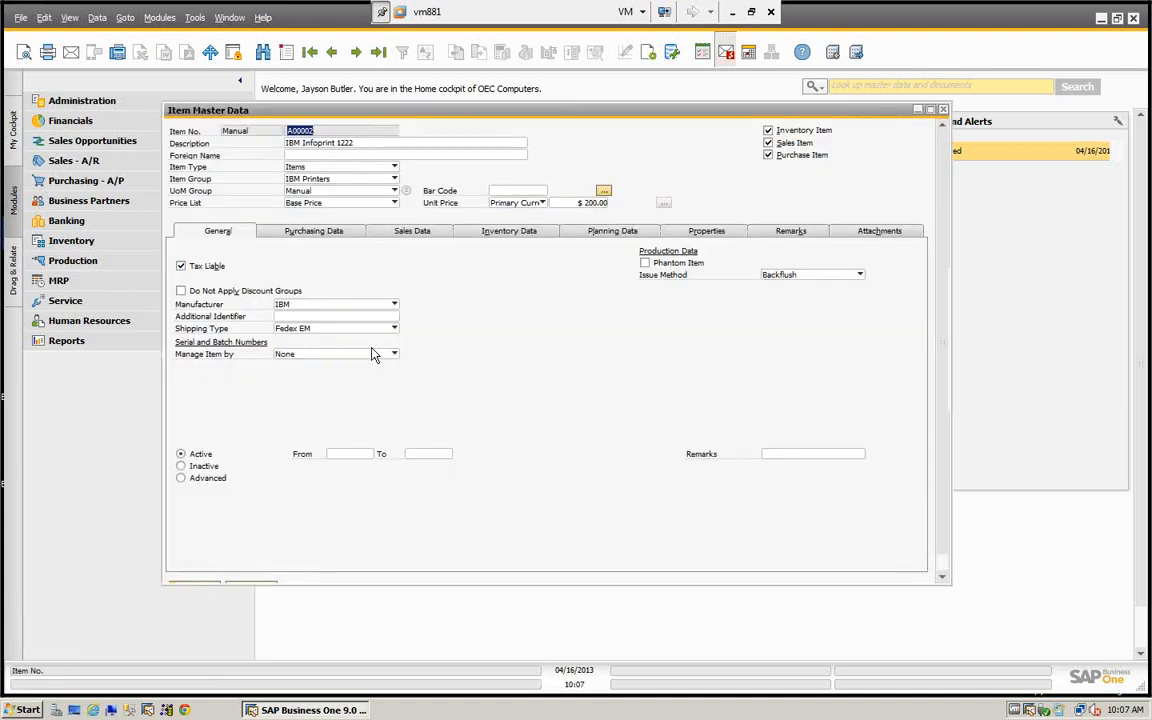
click(394, 180)
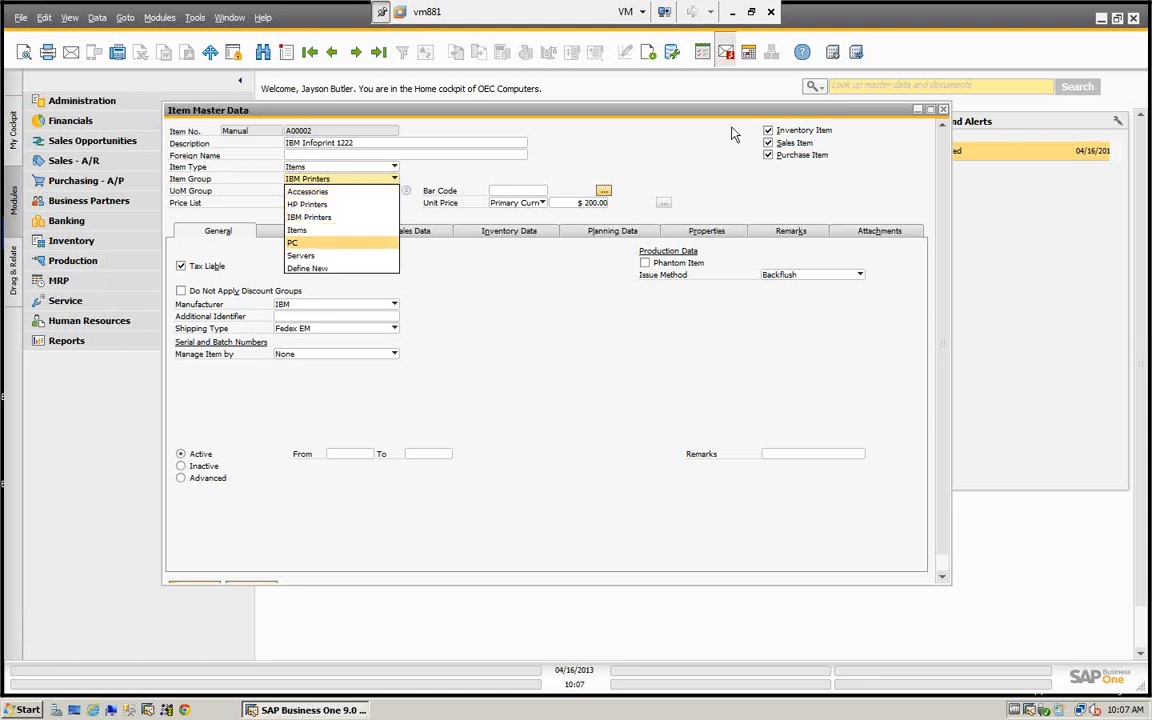
click(943, 112)
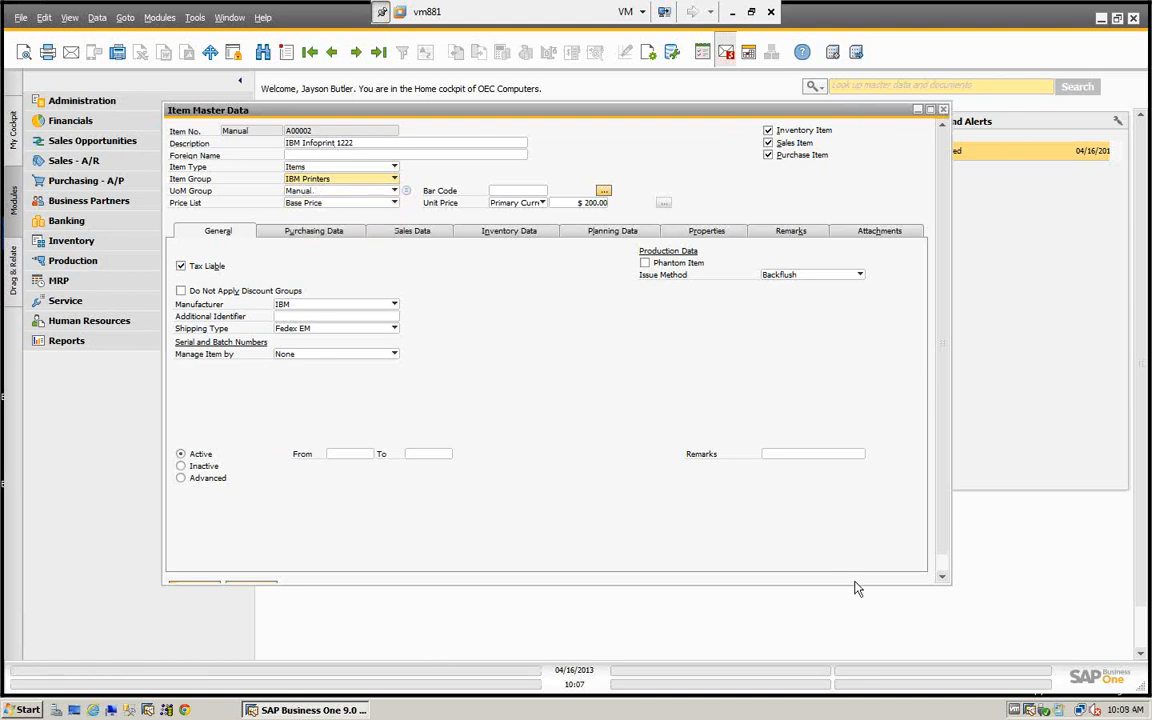
drag(951, 584, 982, 638)
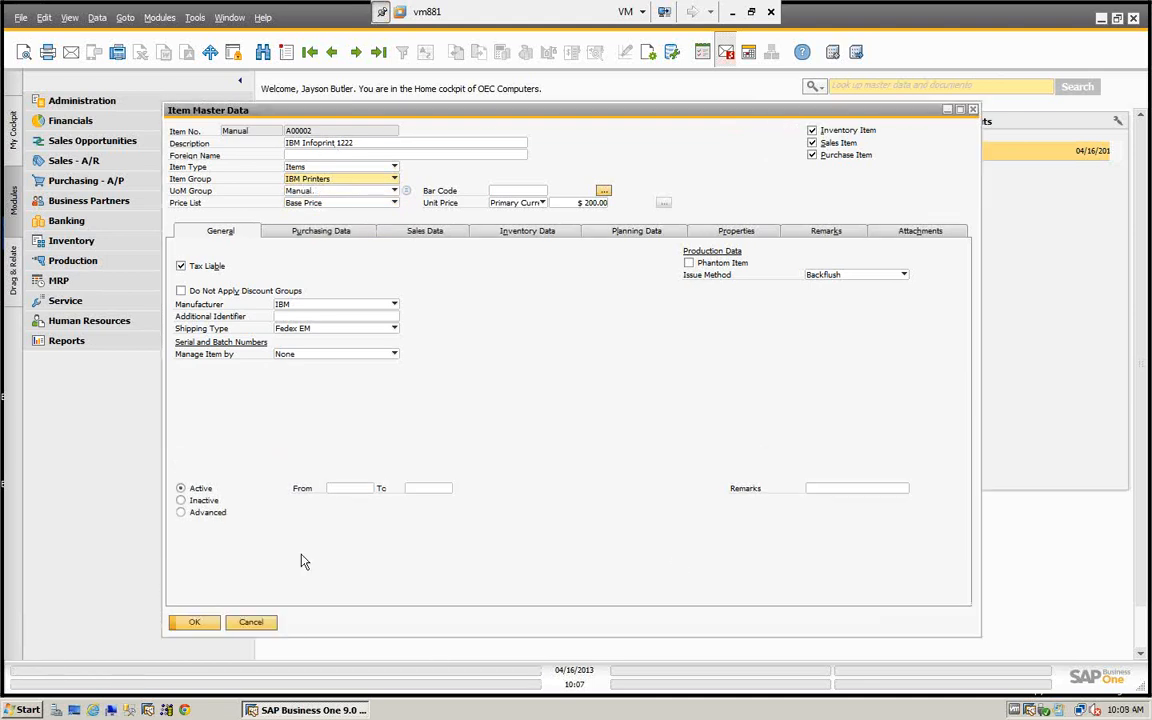
click(251, 623)
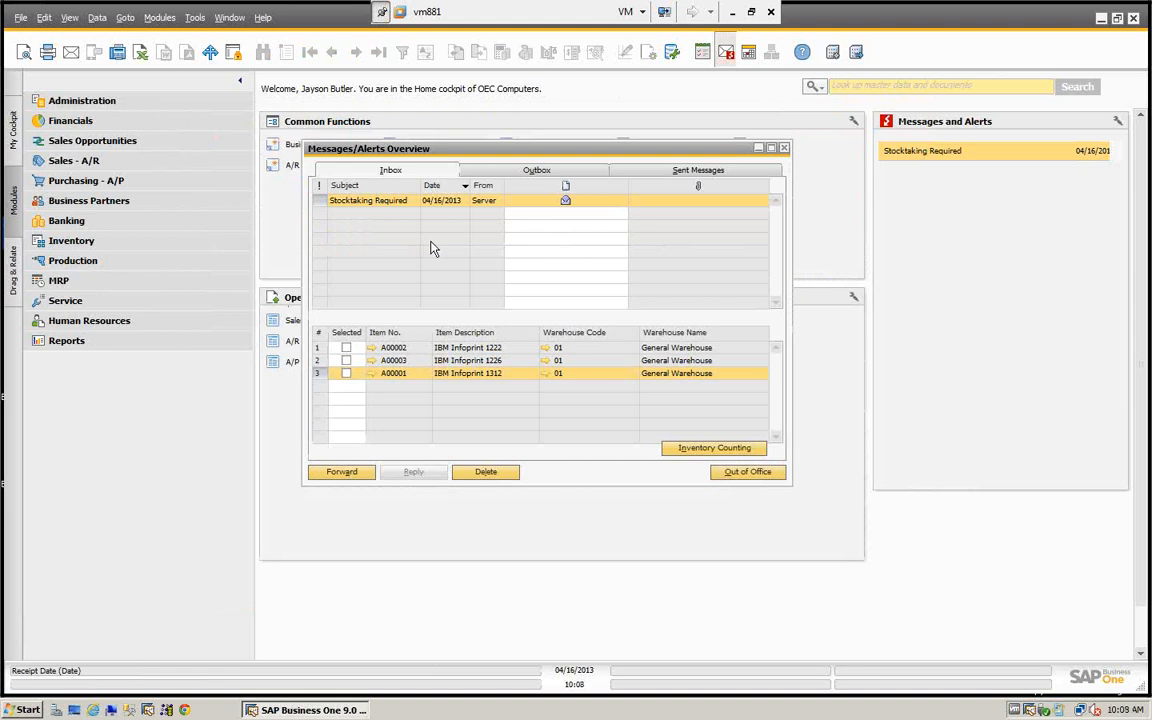
- Select items A00002, A00003 and A00001 in the stocktaking alert and create an inventory counting document from them
click(346, 348)
click(346, 361)
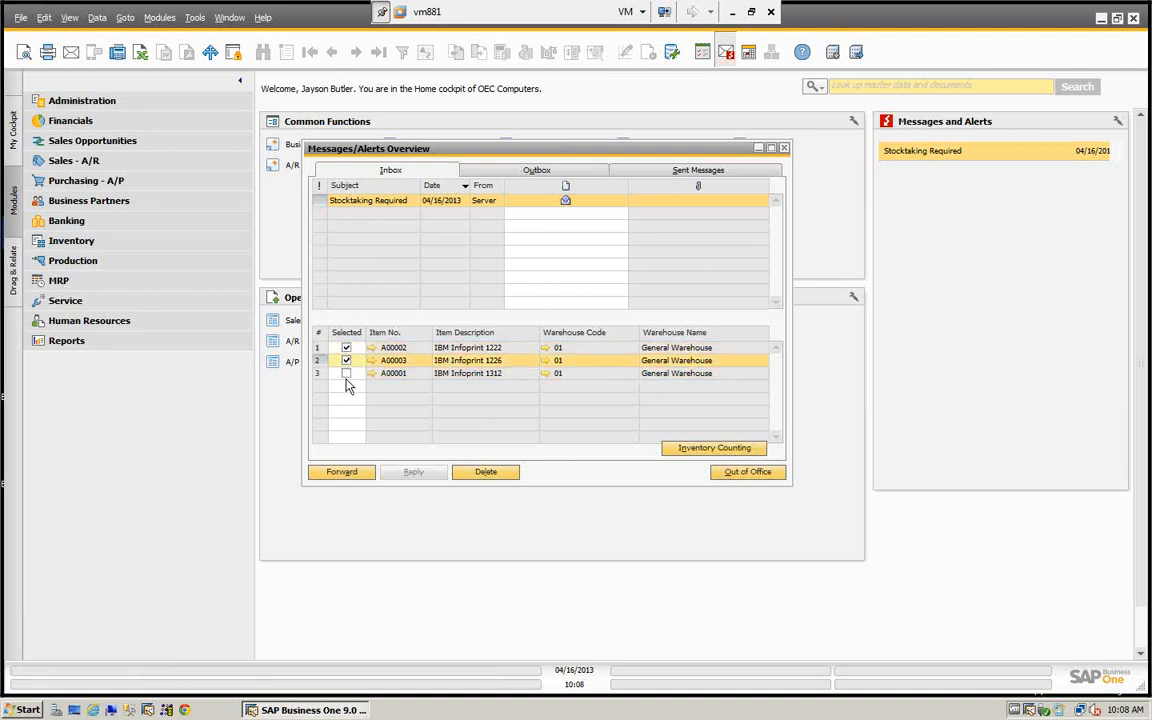
click(346, 374)
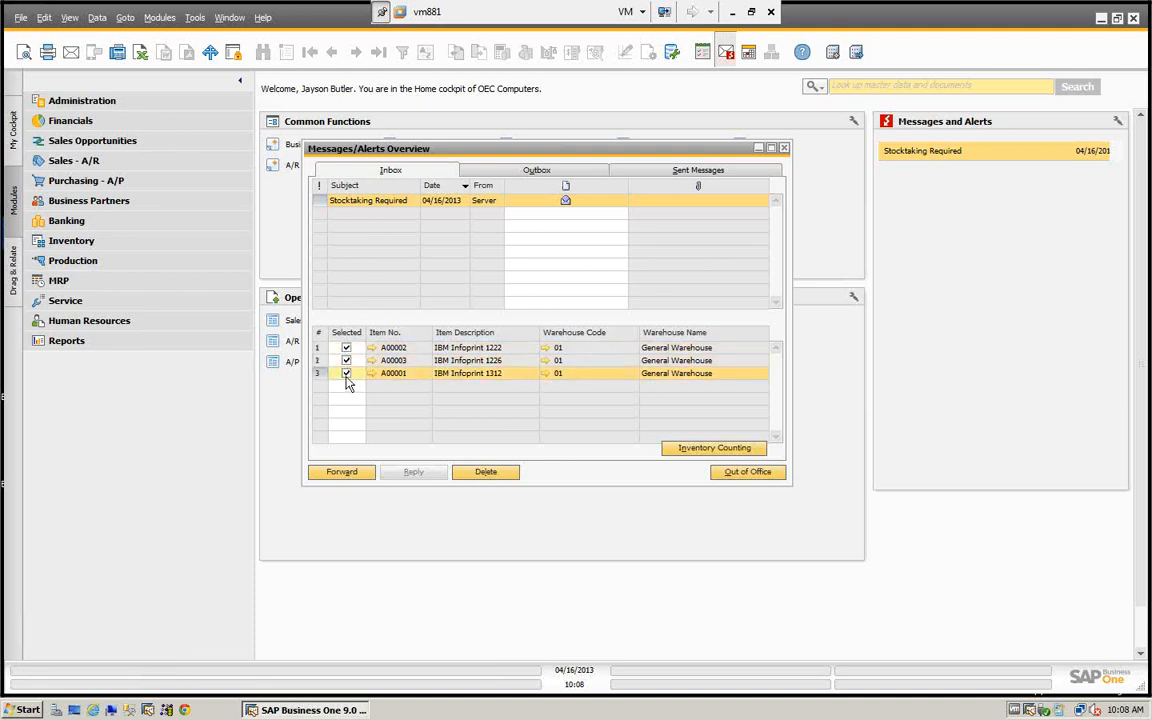
click(714, 450)
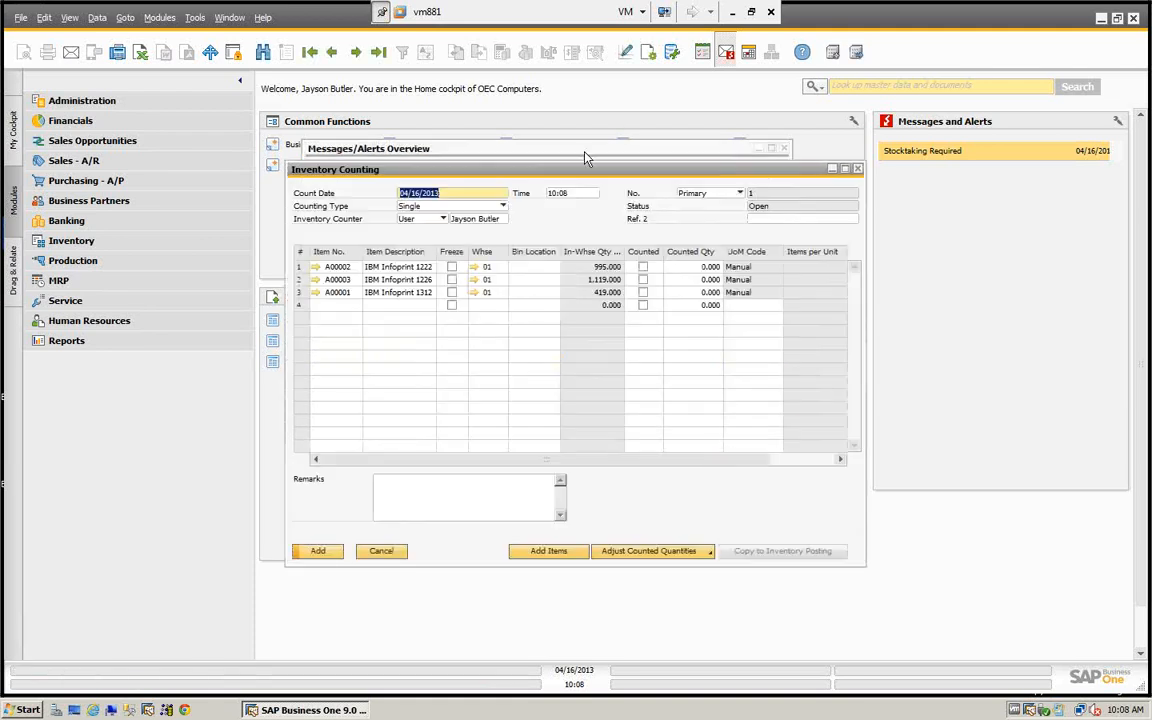
- Move and enlarge the Inventory Counting window to show more columns, and close the Messages/Alerts Overview
drag(575, 180, 431, 107)
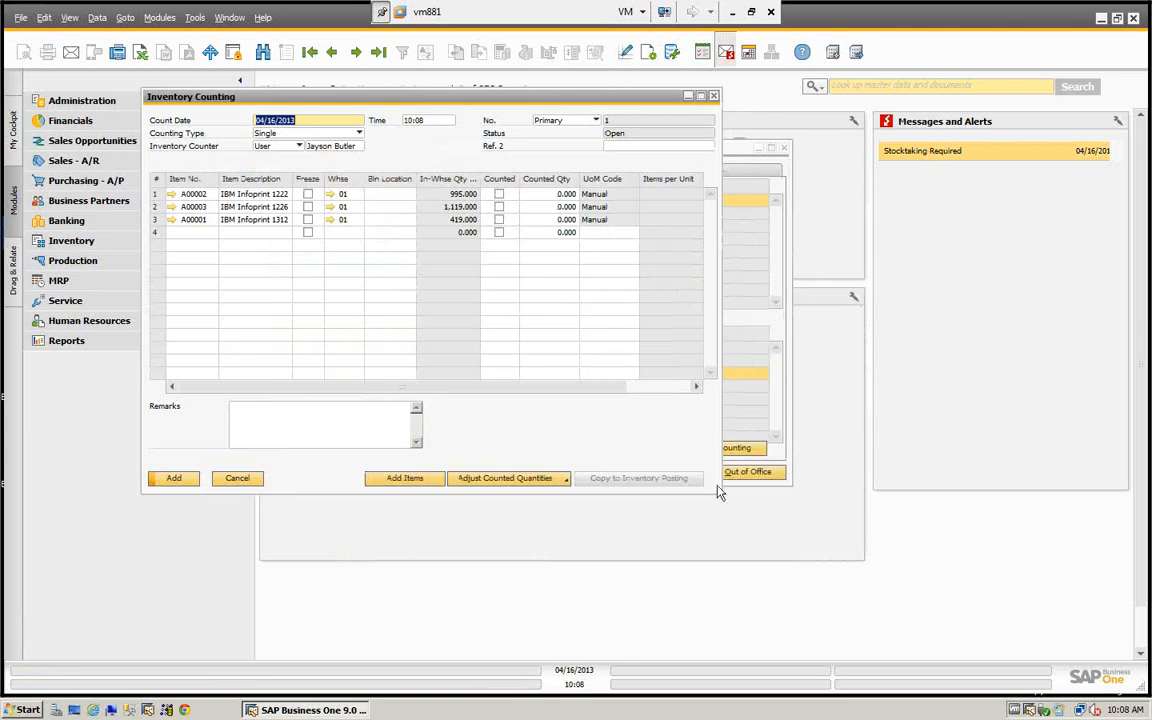
drag(719, 490, 1078, 631)
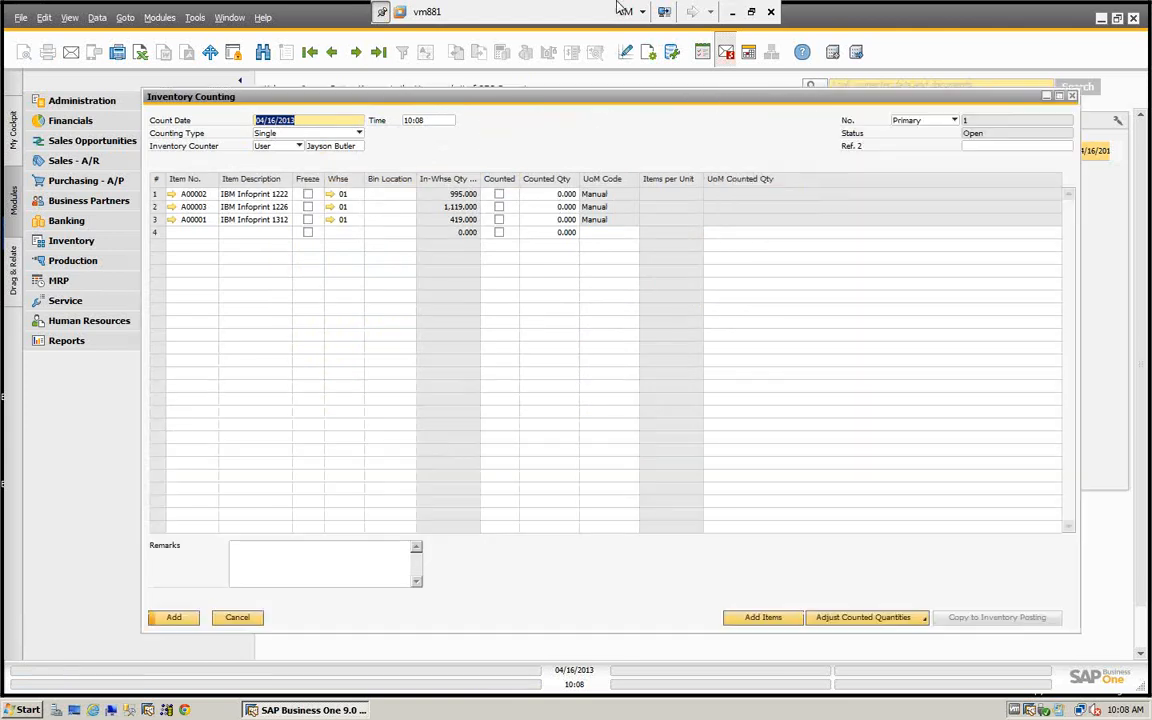
drag(502, 94, 500, 93)
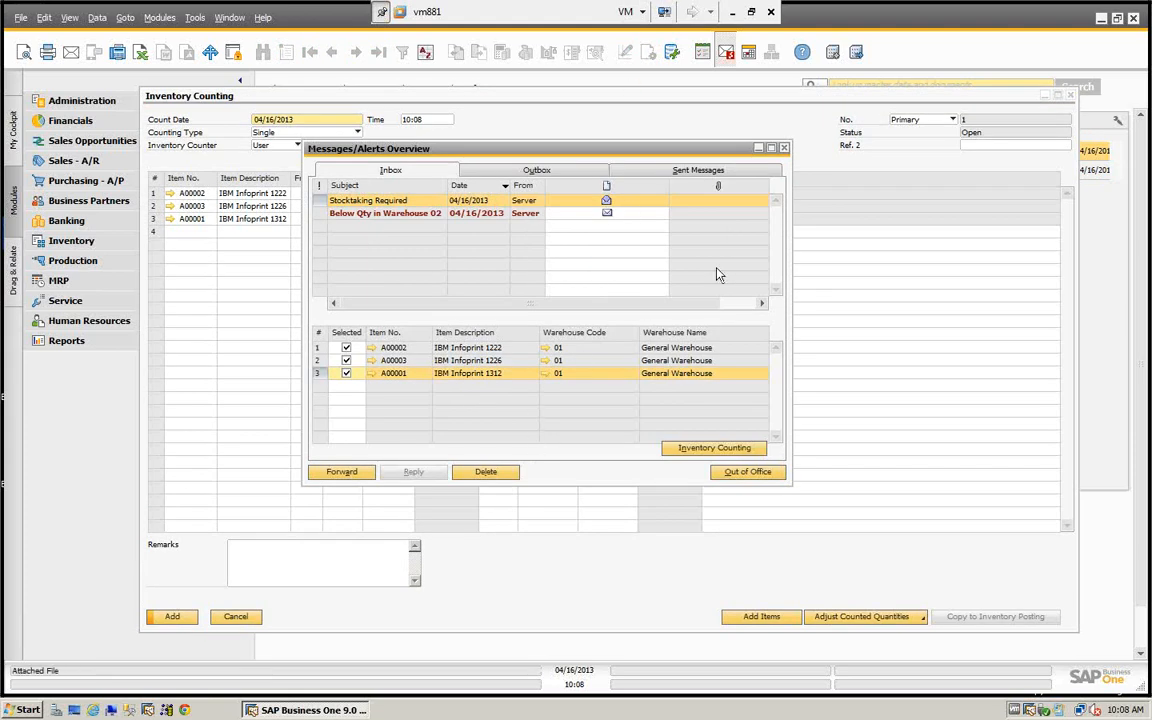
click(784, 149)
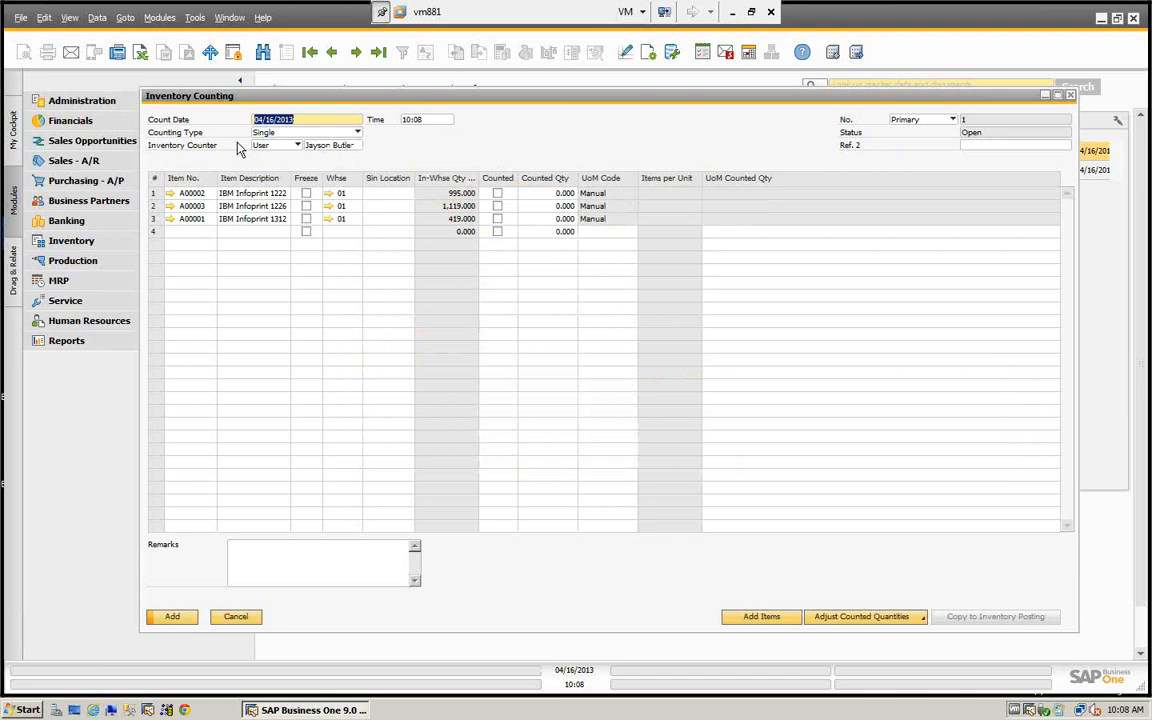
- Try the Validation counting type, return to Single keeping the Counter 1 Count, and check the inventory counter type, leaving it as User
click(358, 133)
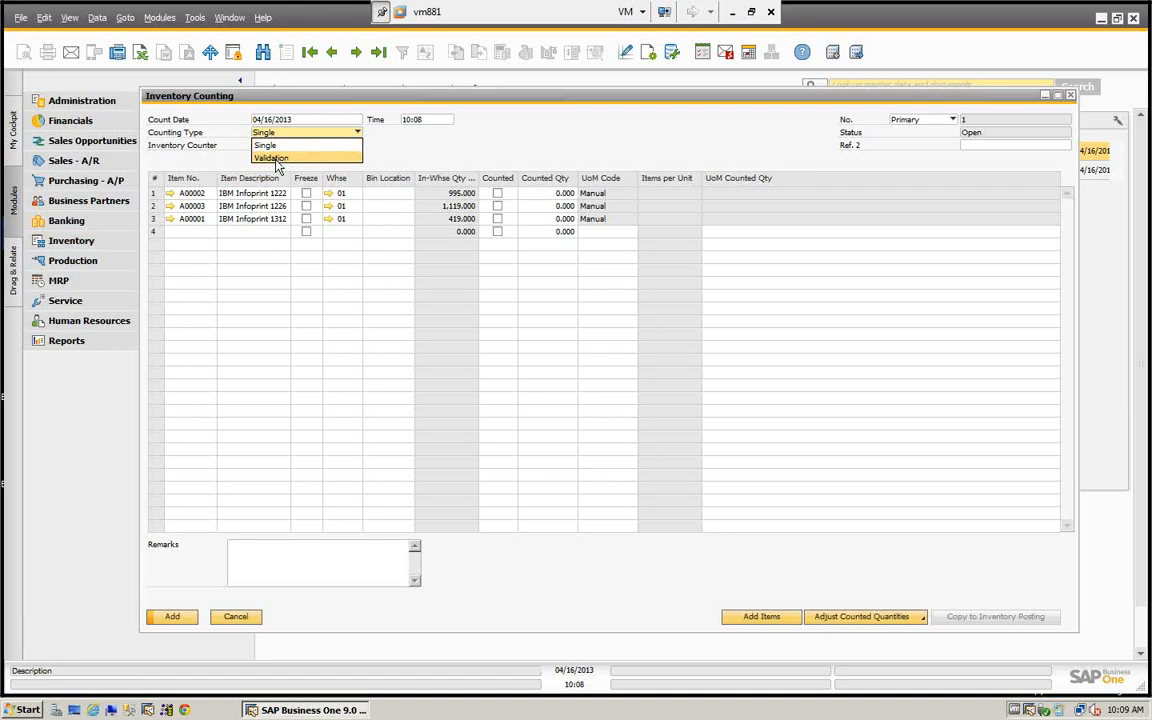
click(271, 158)
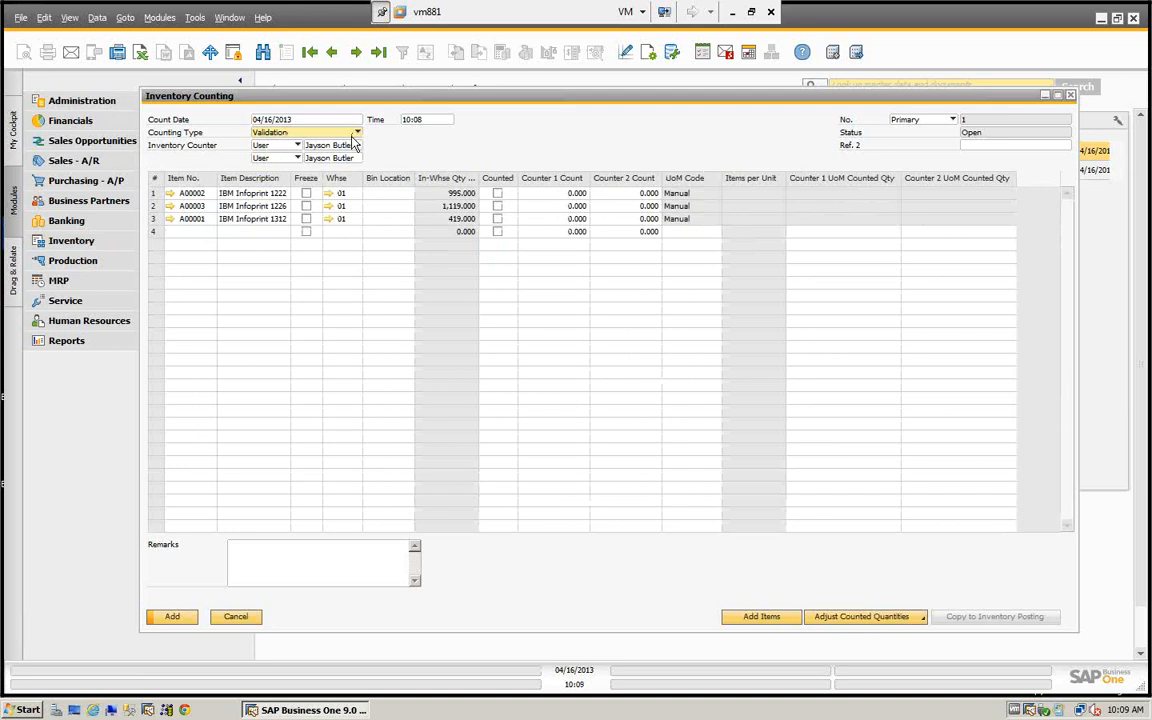
click(328, 132)
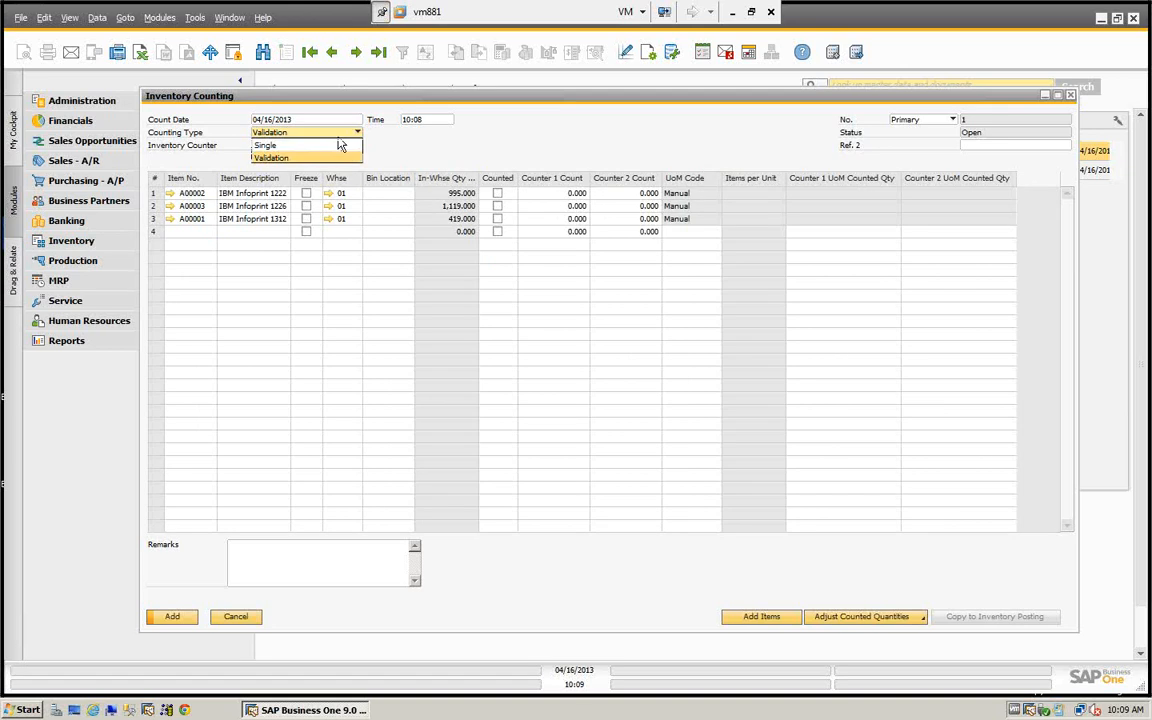
click(272, 147)
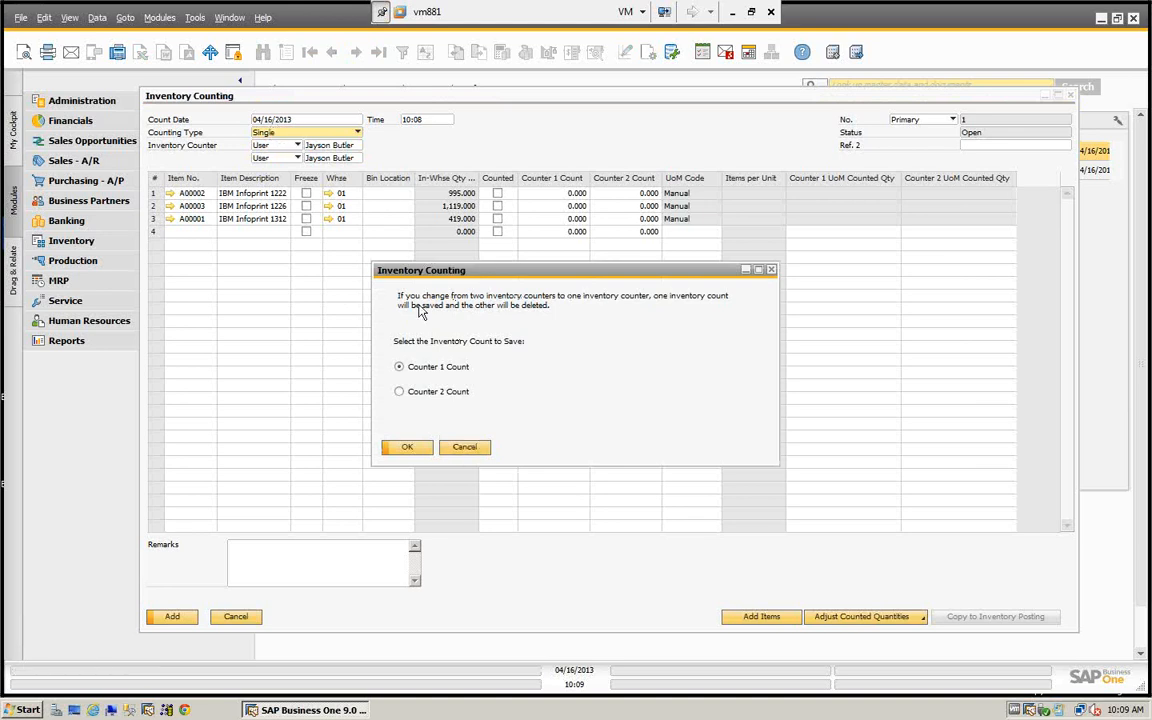
click(411, 451)
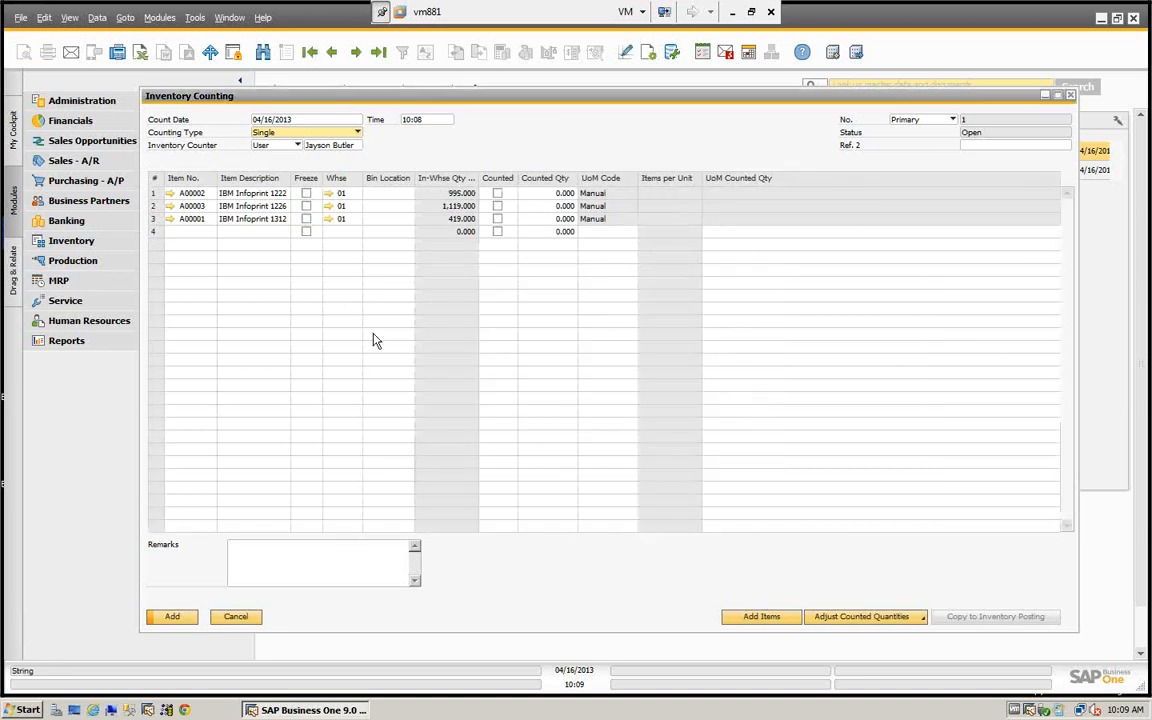
click(297, 146)
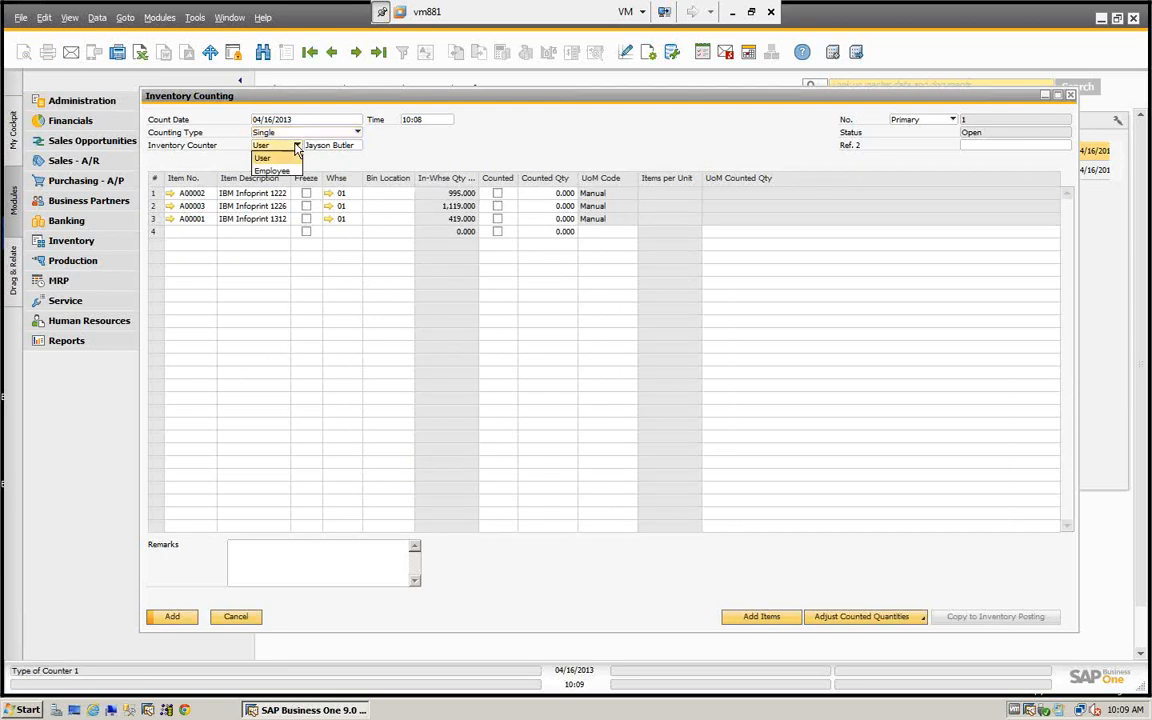
click(262, 158)
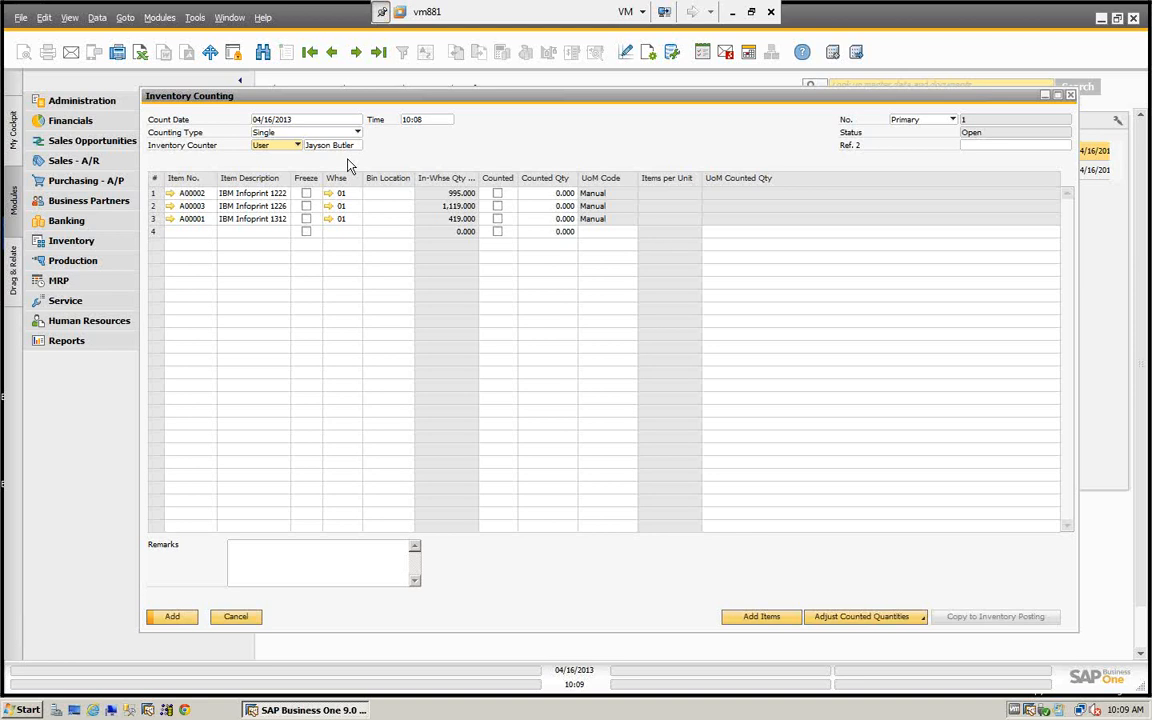
- Switch to Validation again to compare the two-counter layout, restore Single with the Counter 1 Count, and dismiss the Windows activation notice
click(357, 132)
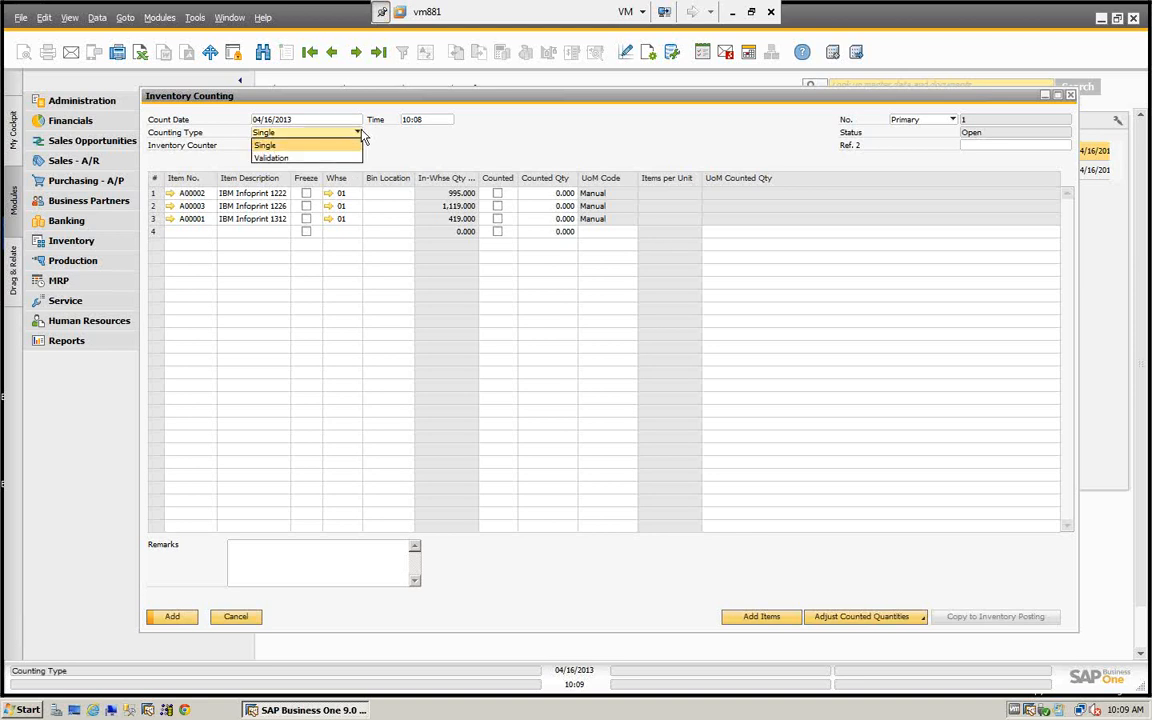
click(268, 158)
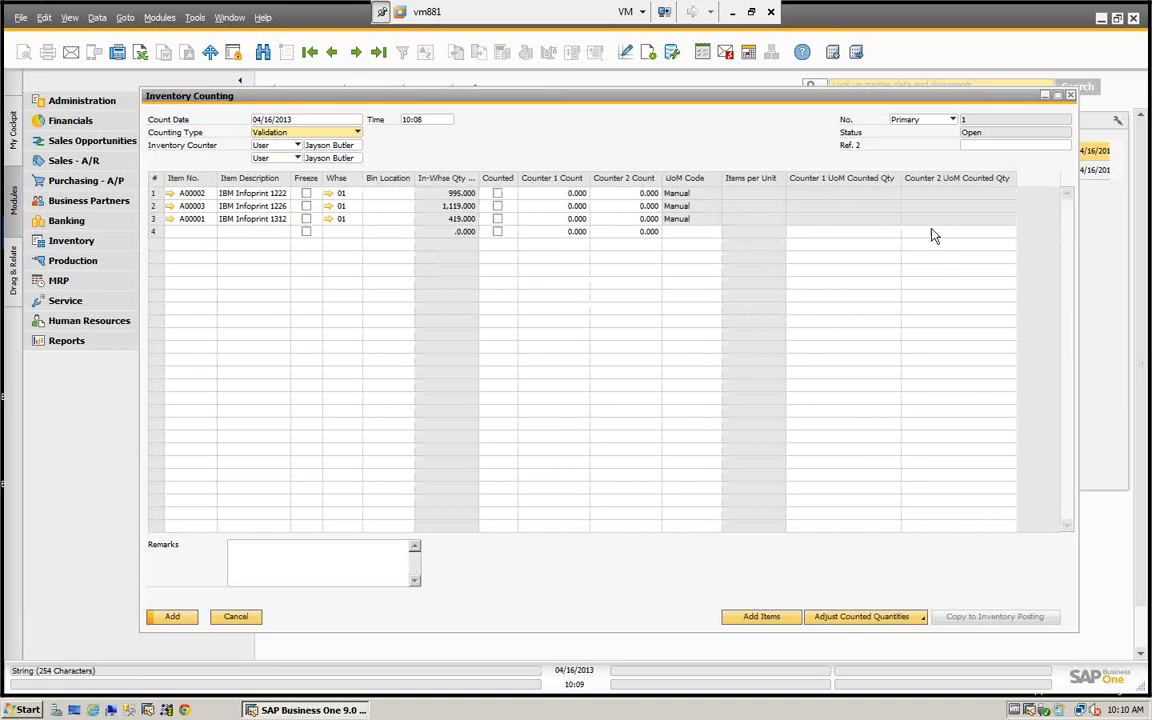
click(356, 136)
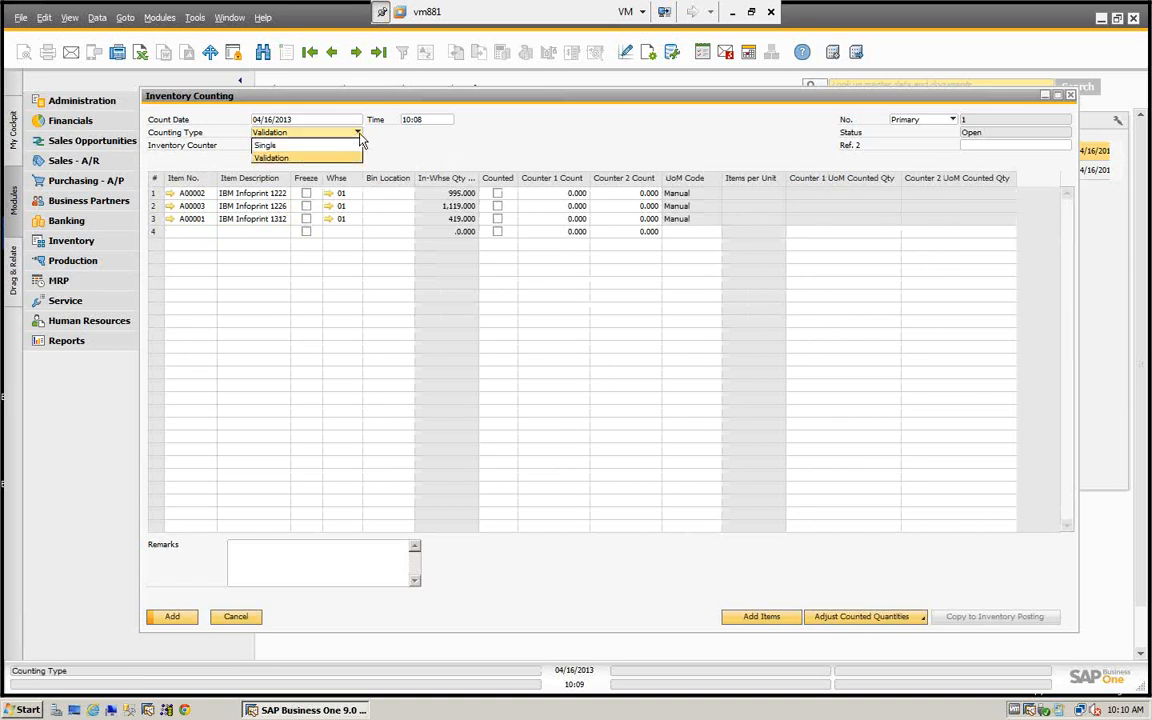
click(259, 147)
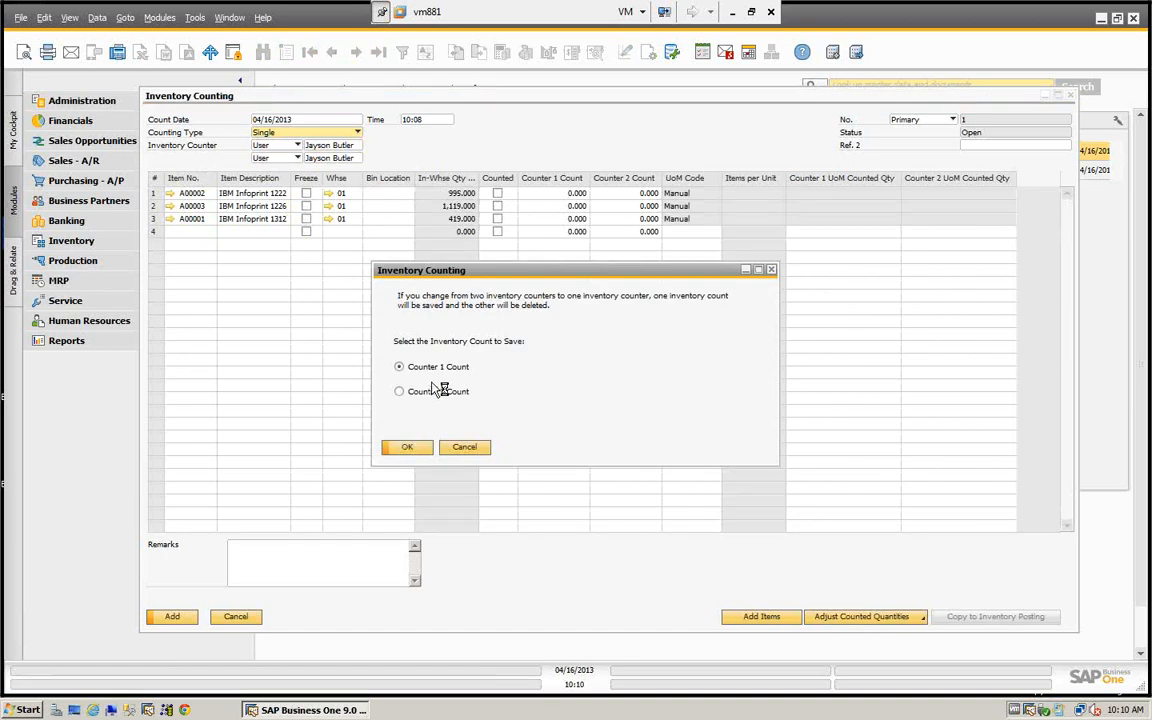
click(407, 447)
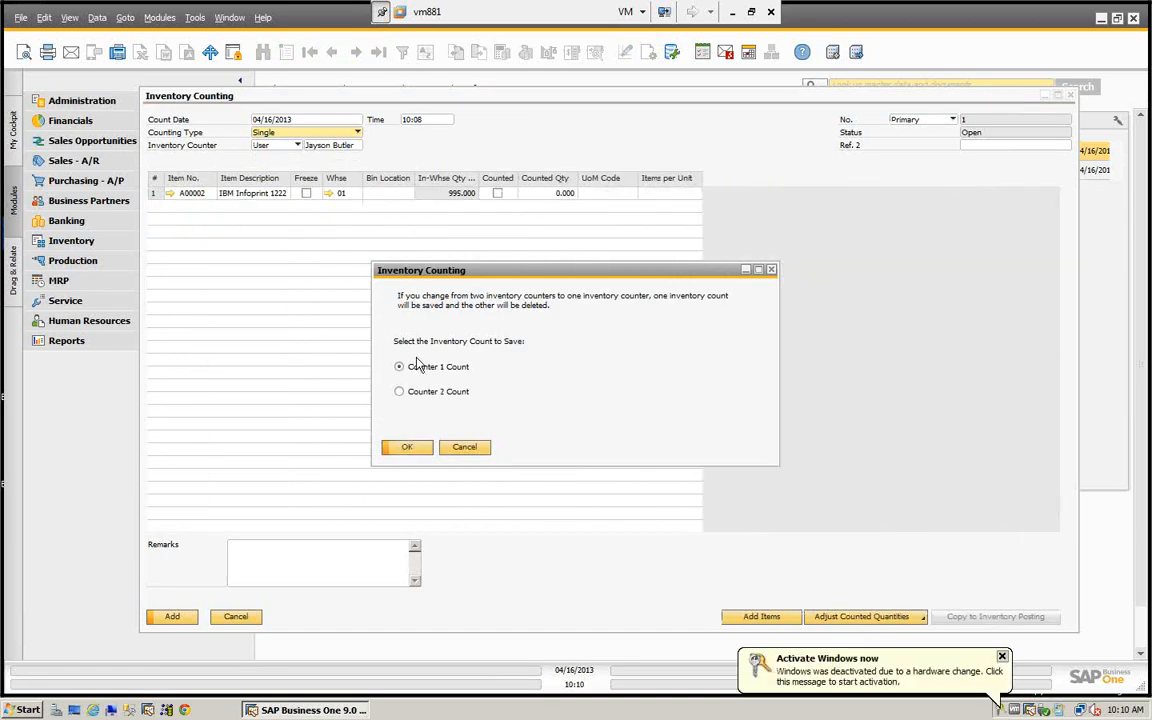
click(1002, 659)
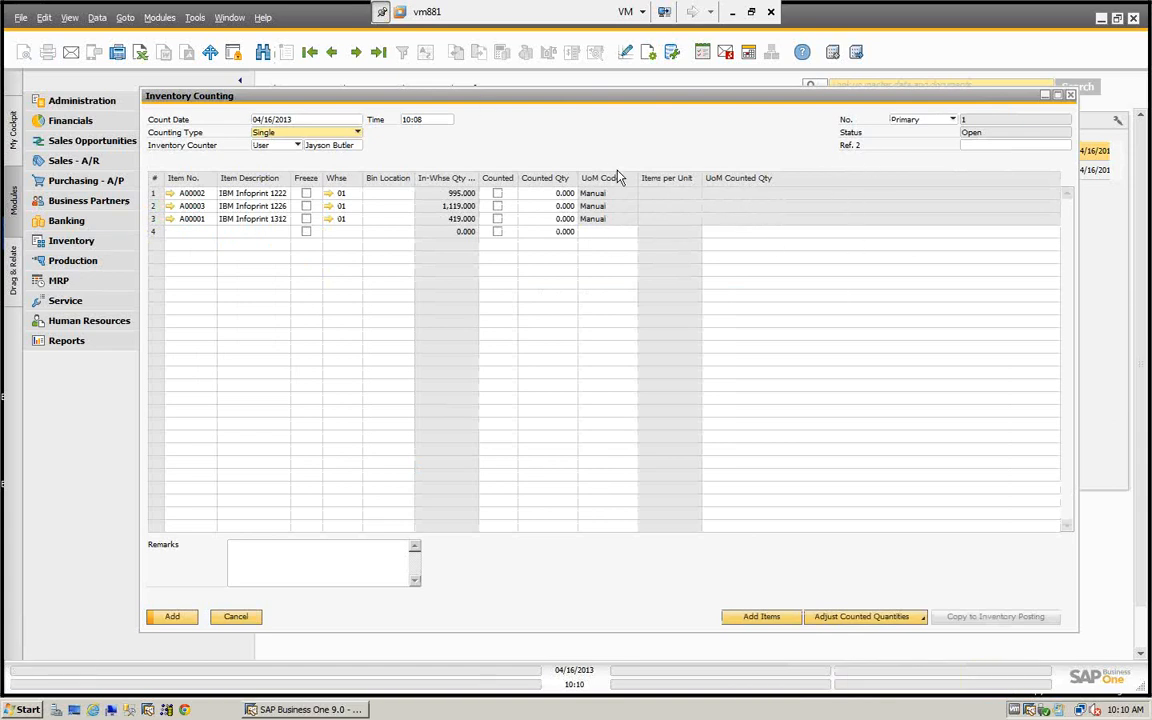
- Set the counting type to Validation and keep User as the second inventory counter's type
click(355, 133)
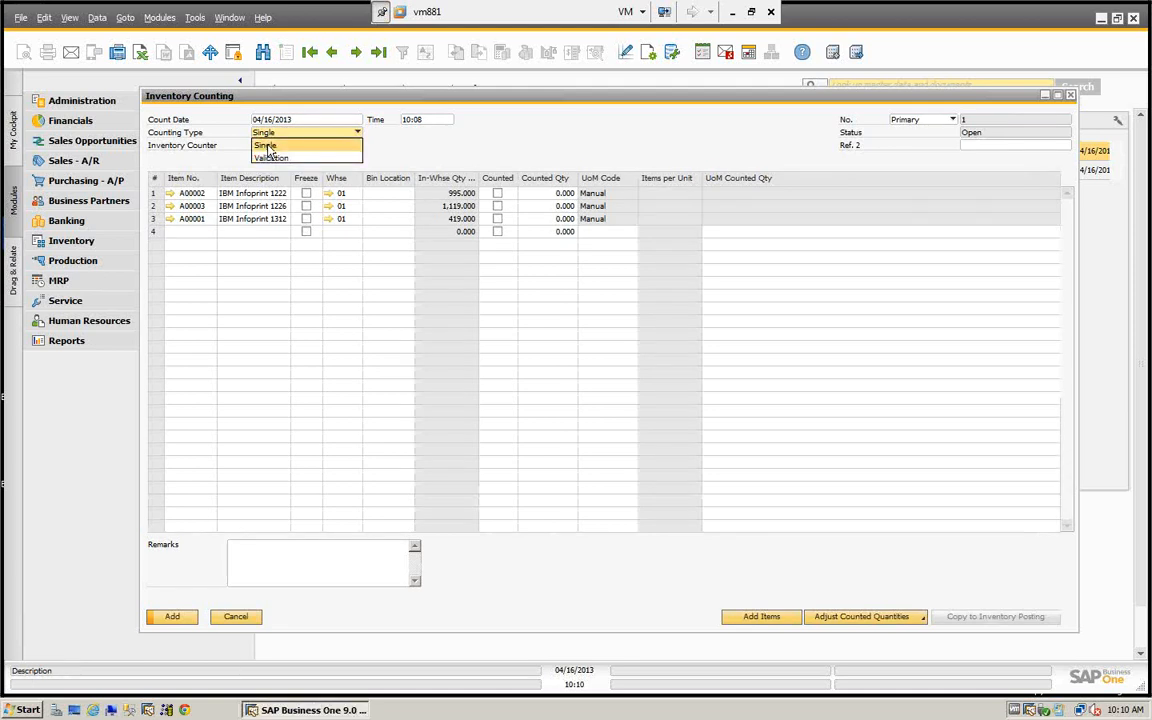
click(271, 158)
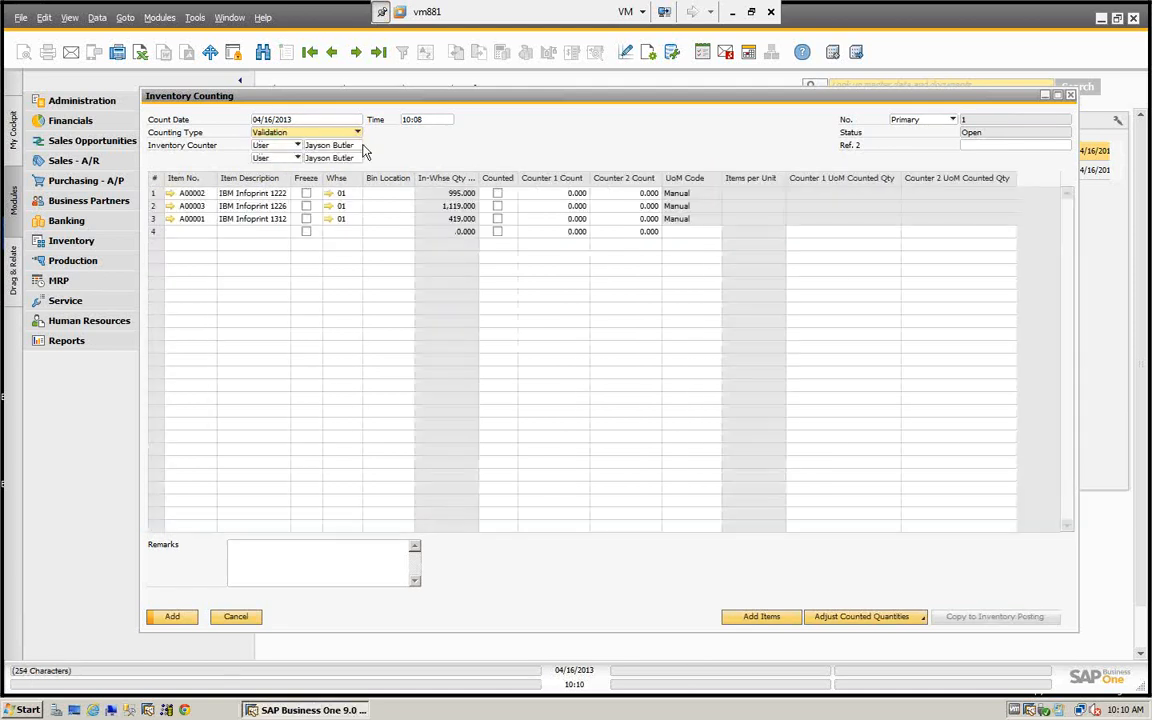
click(318, 158)
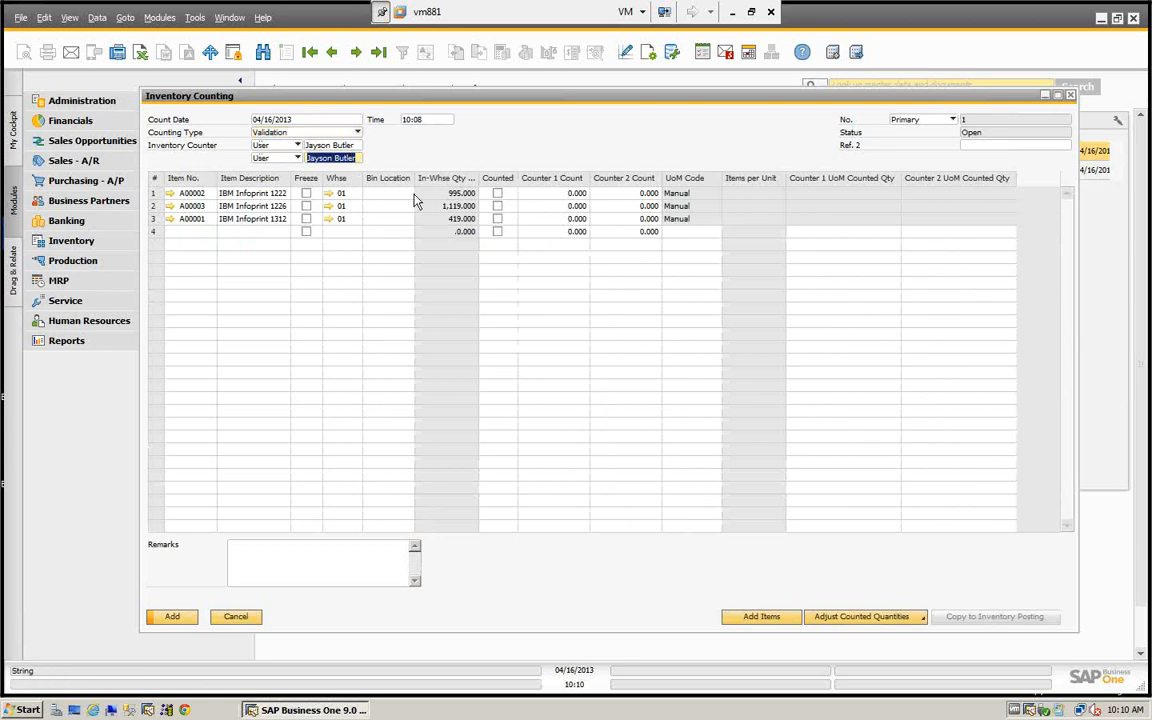
key(Tab)
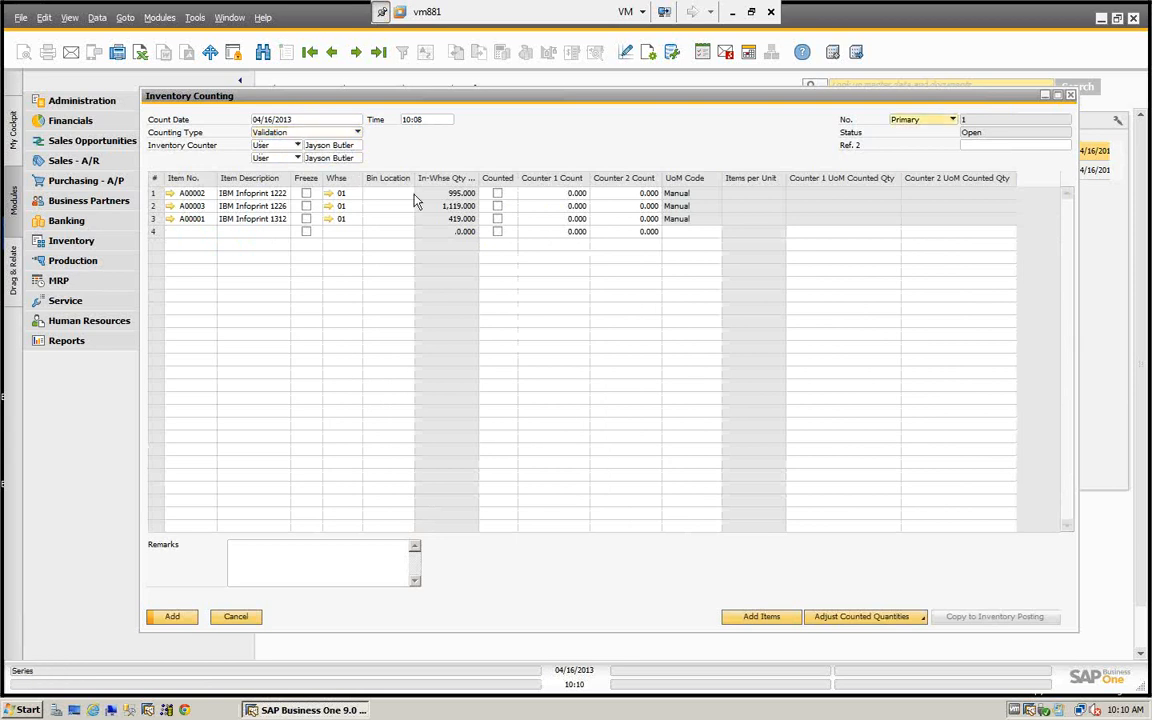
click(271, 157)
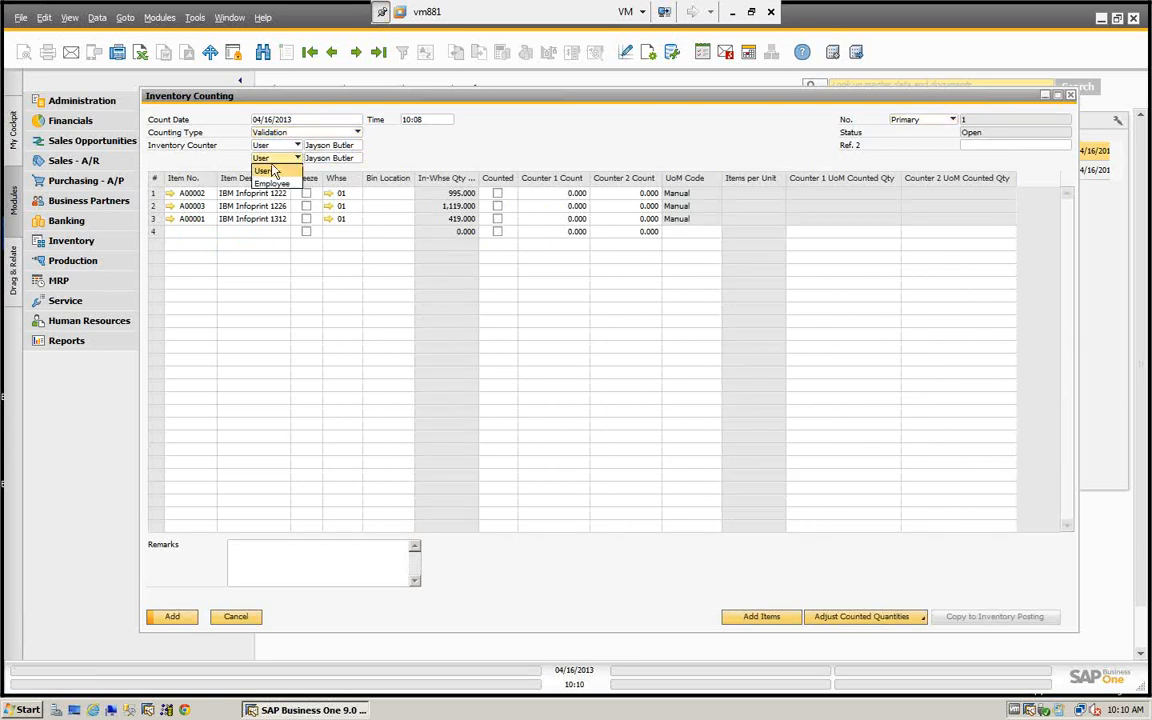
click(271, 172)
- Replace the second inventory counter with the Purchase department user in row 14 of the user list, and reposition the Inventory Counting window
click(318, 158)
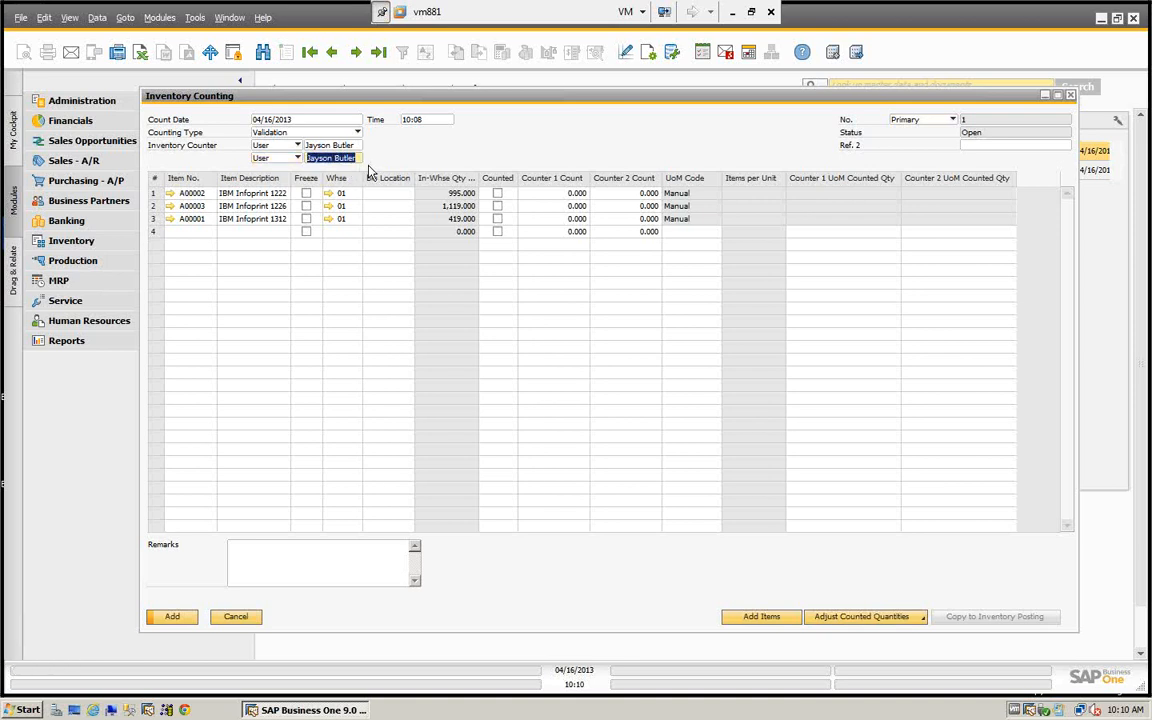
key(BackSpace)
key(Tab)
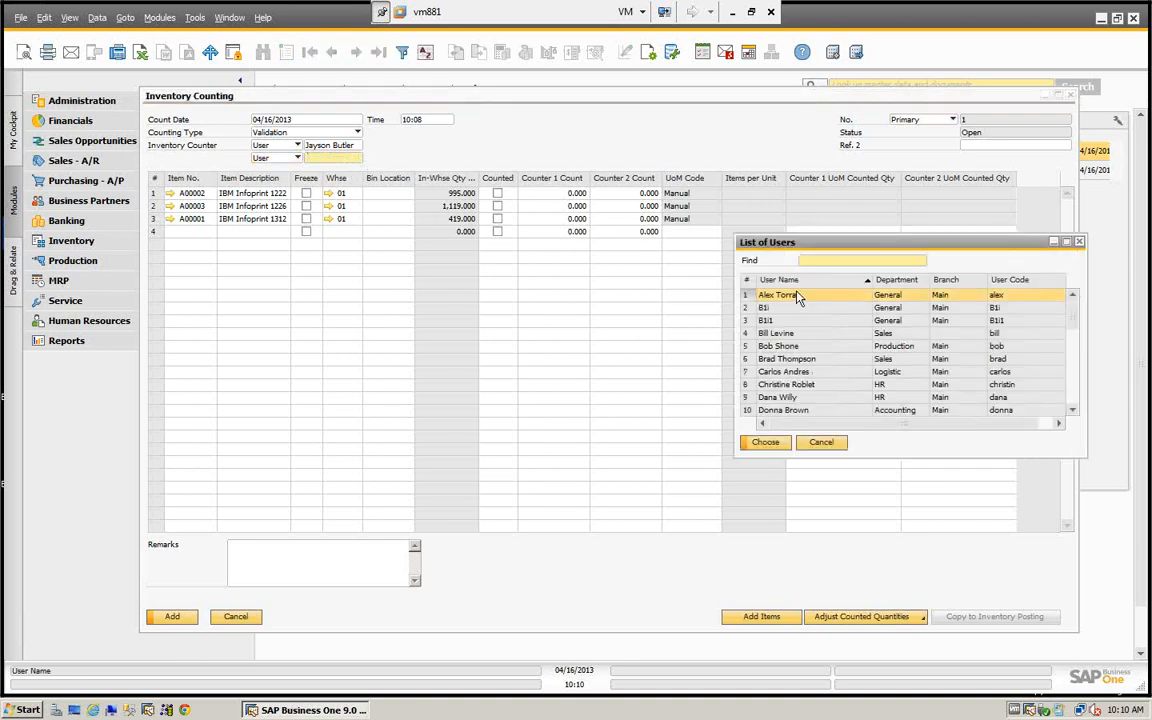
scroll(802, 376, down, 6)
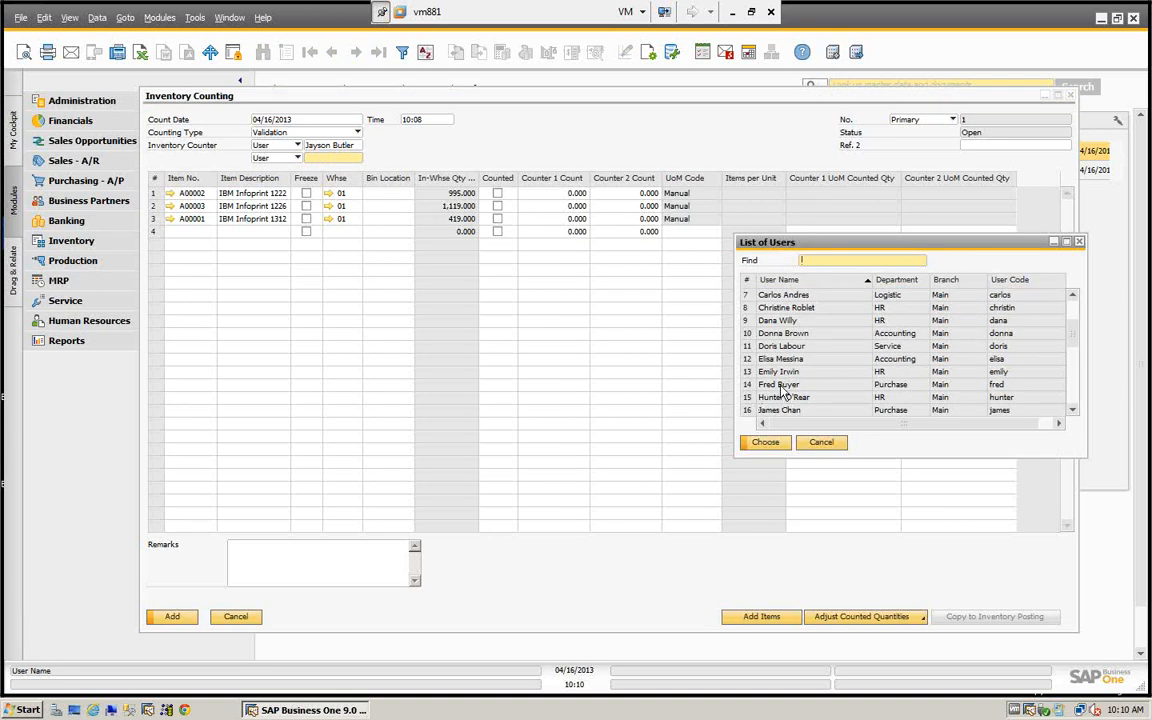
click(785, 386)
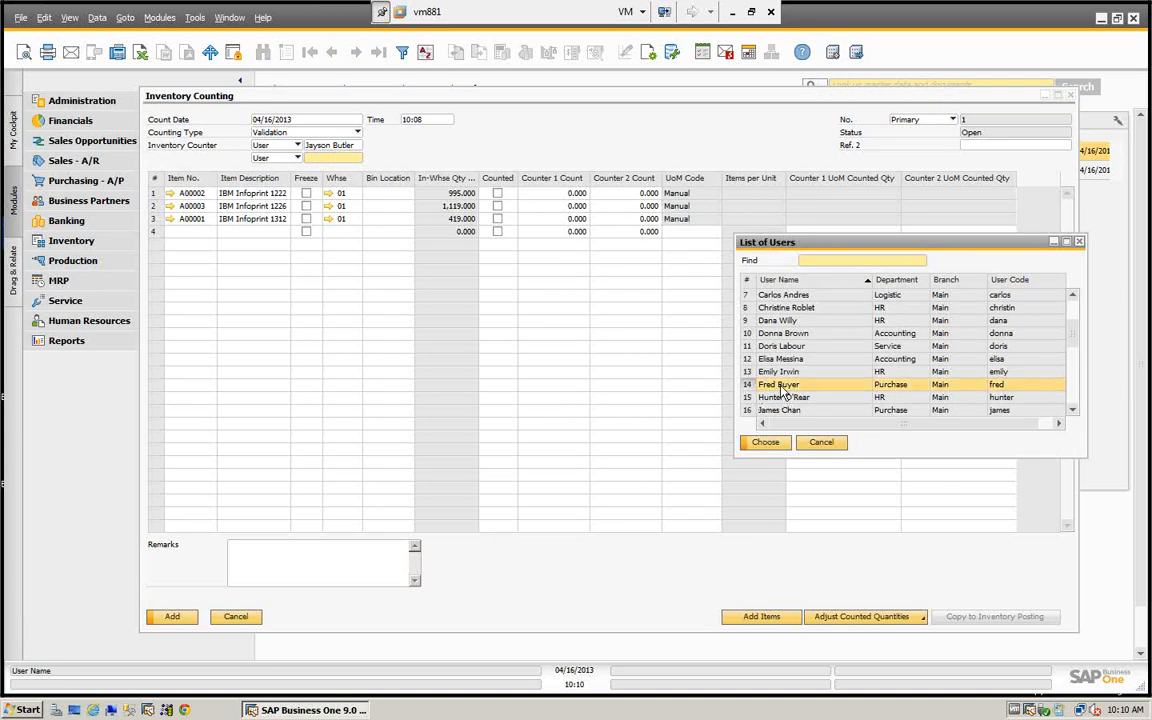
click(764, 443)
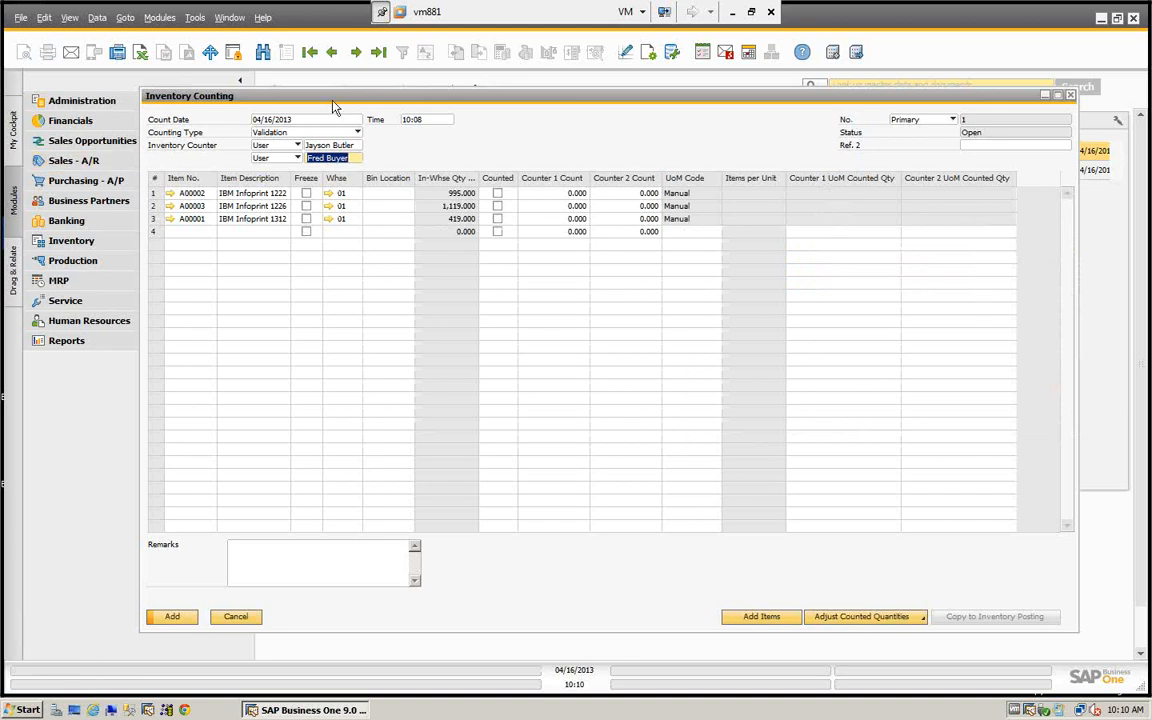
drag(312, 98, 262, 92)
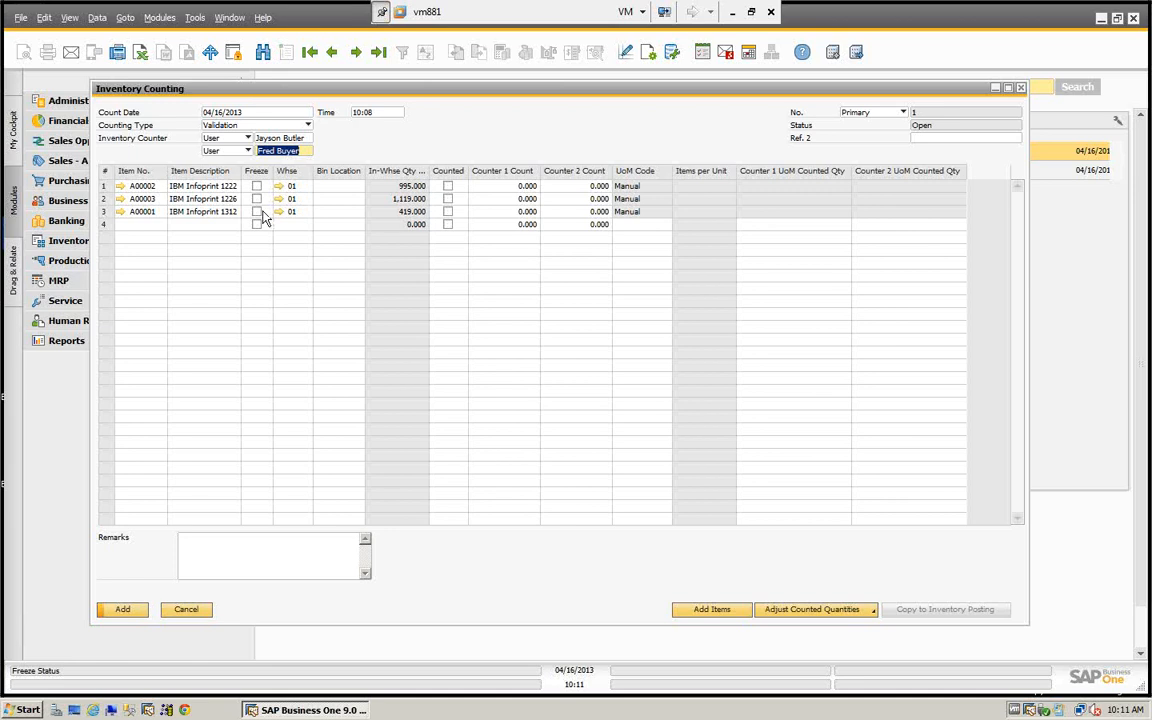
- Review the options for adjusting counted quantities and the commands available for the item rows, without applying any
key(Tab)
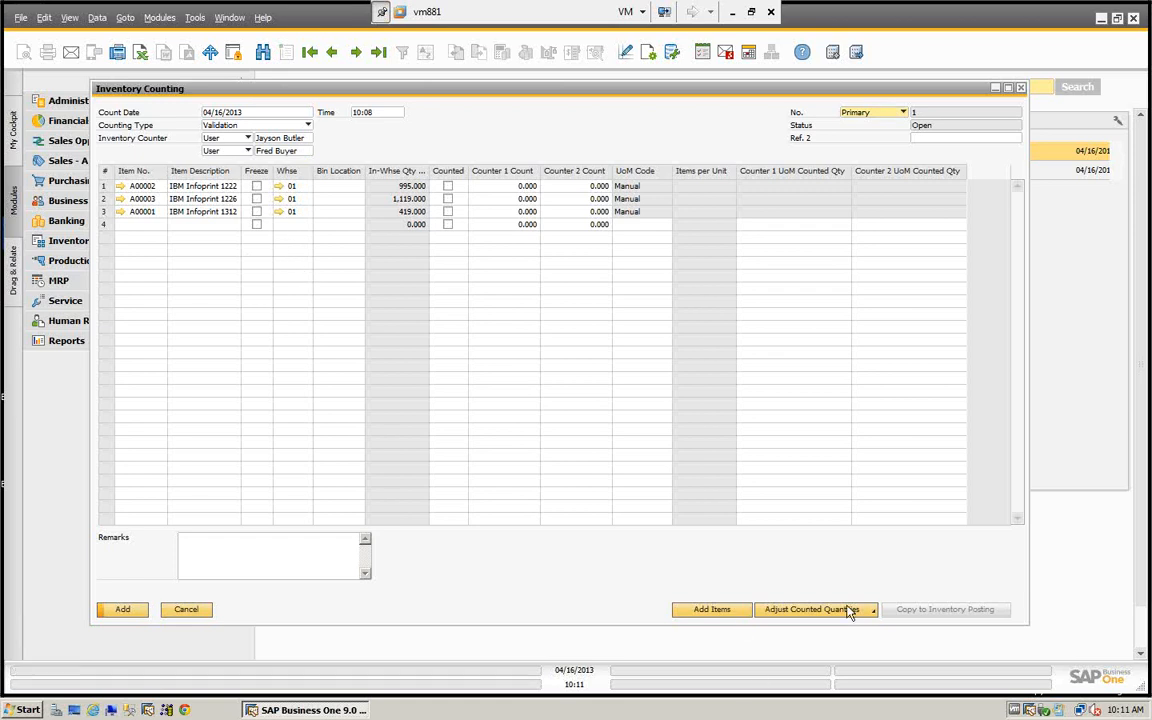
click(785, 609)
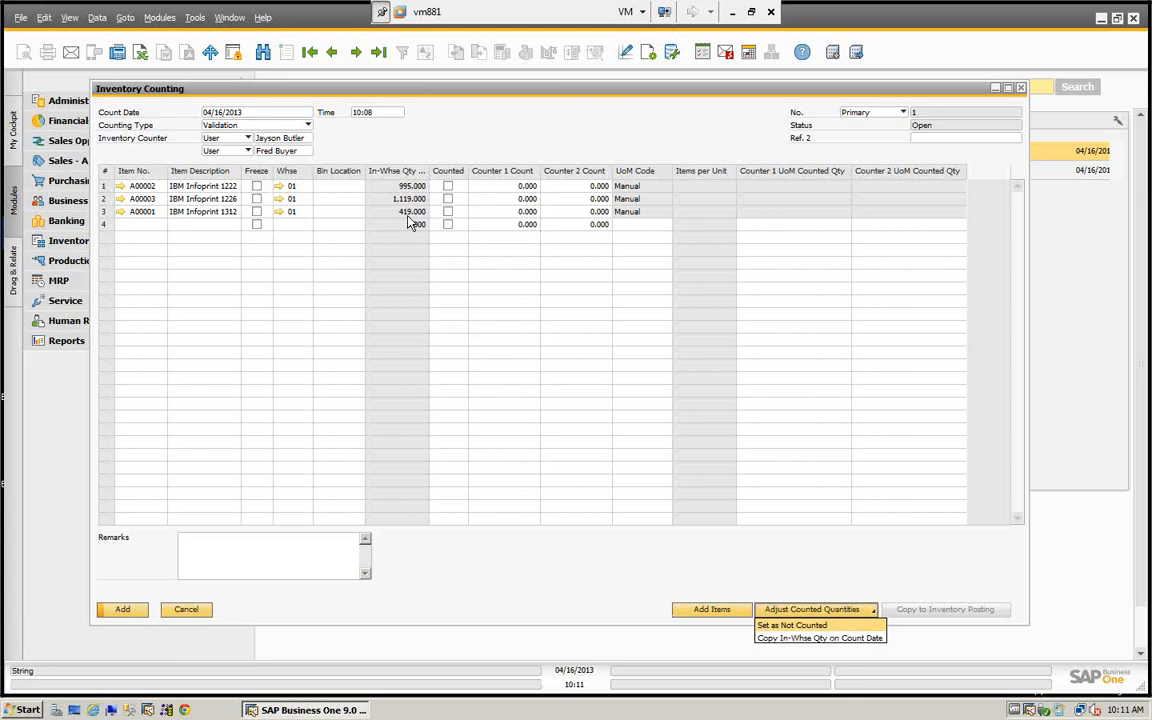
click(450, 186)
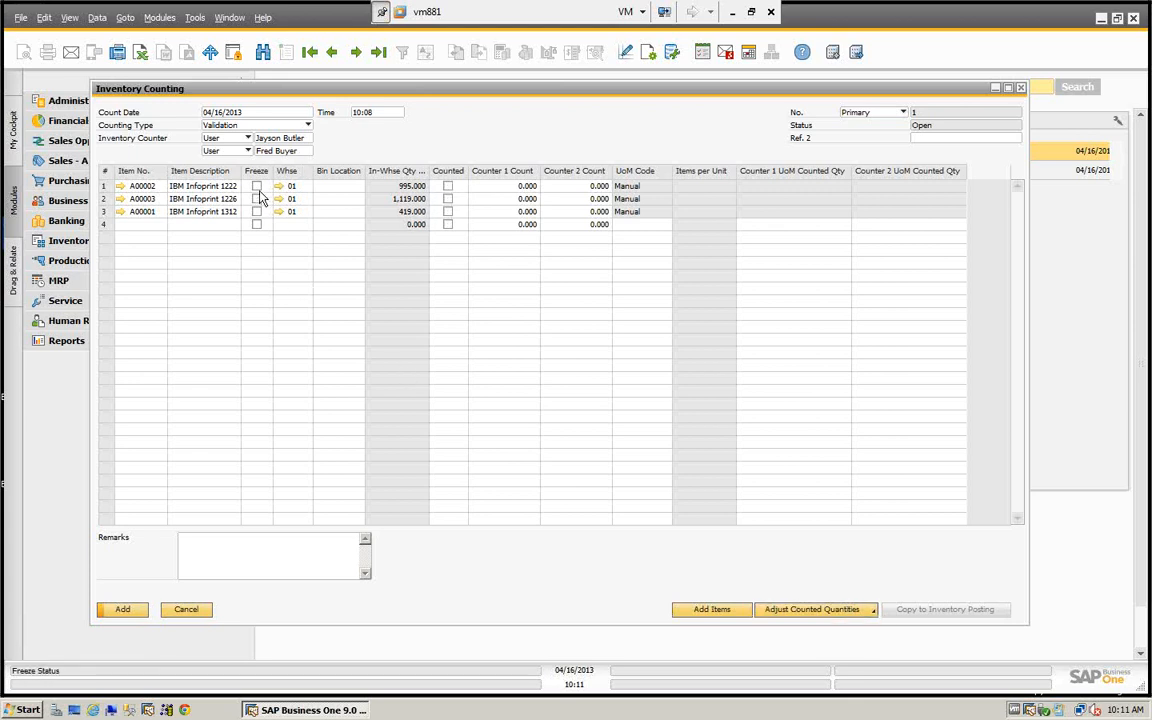
right_click(258, 199)
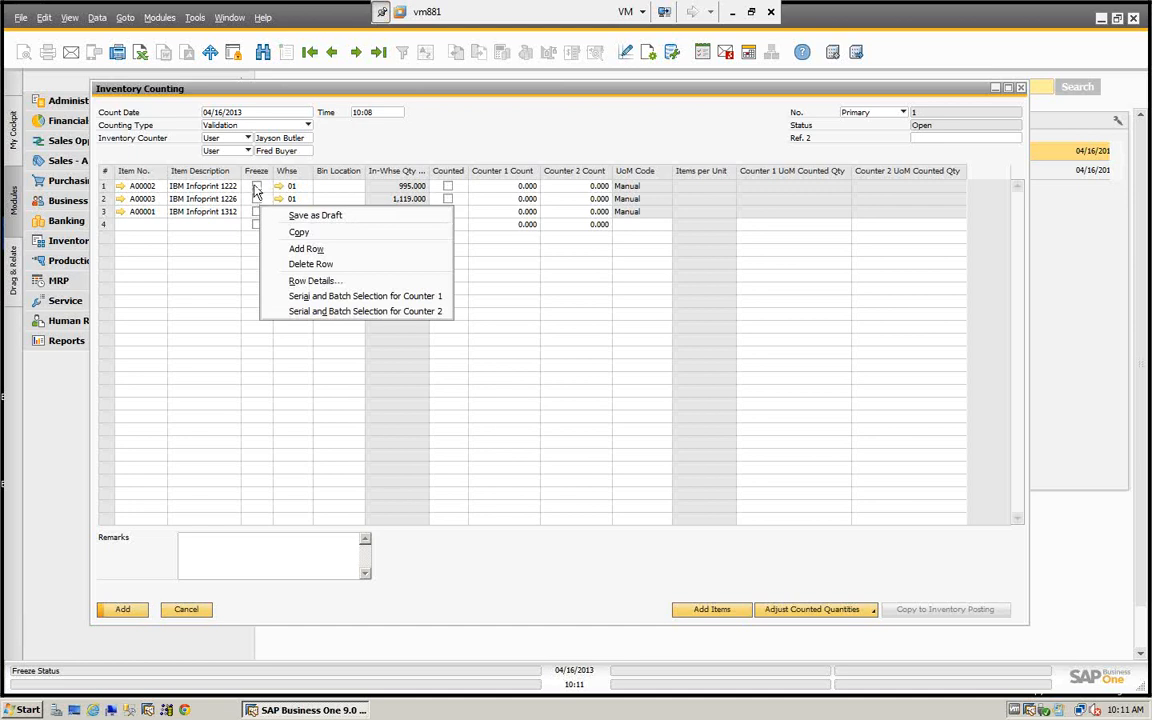
click(255, 189)
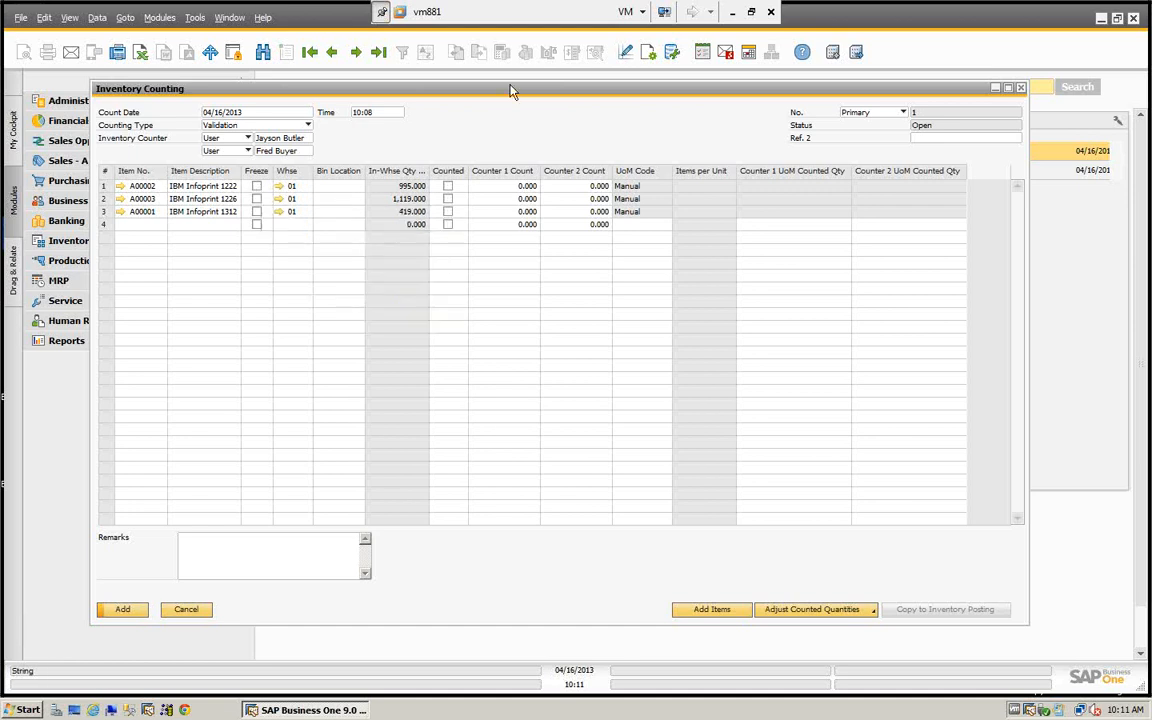
- Review the visible and active table columns in the Inventory Counting form settings, keeping them as they are
click(647, 55)
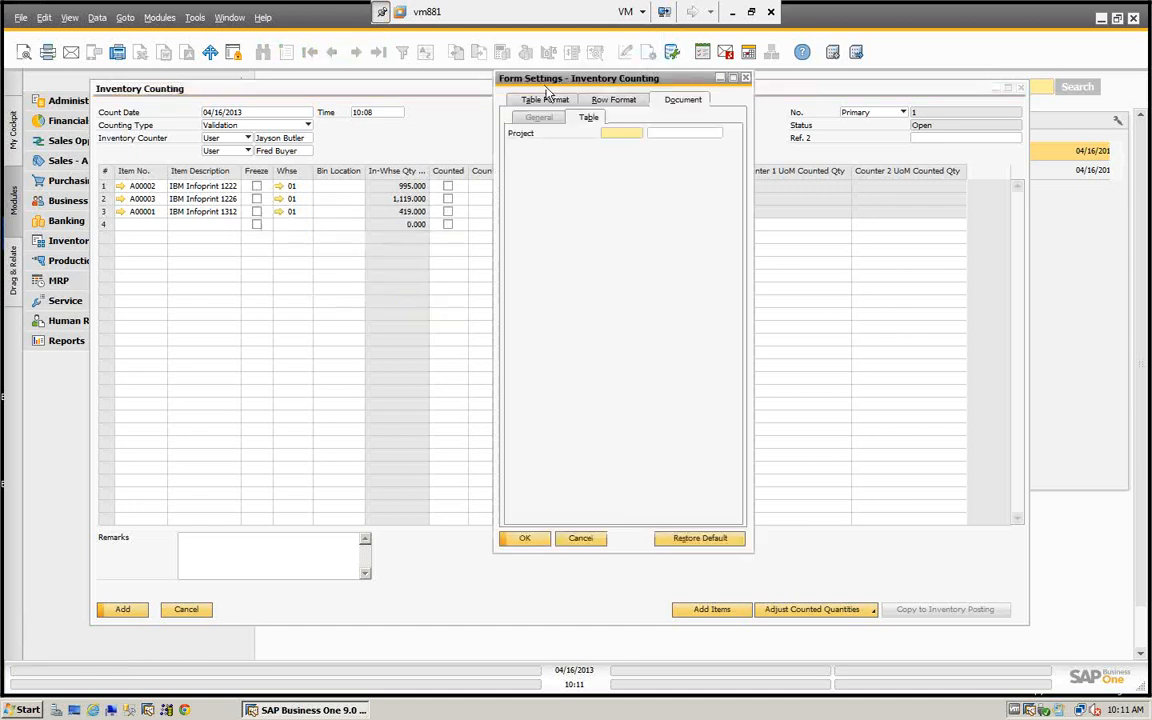
click(545, 101)
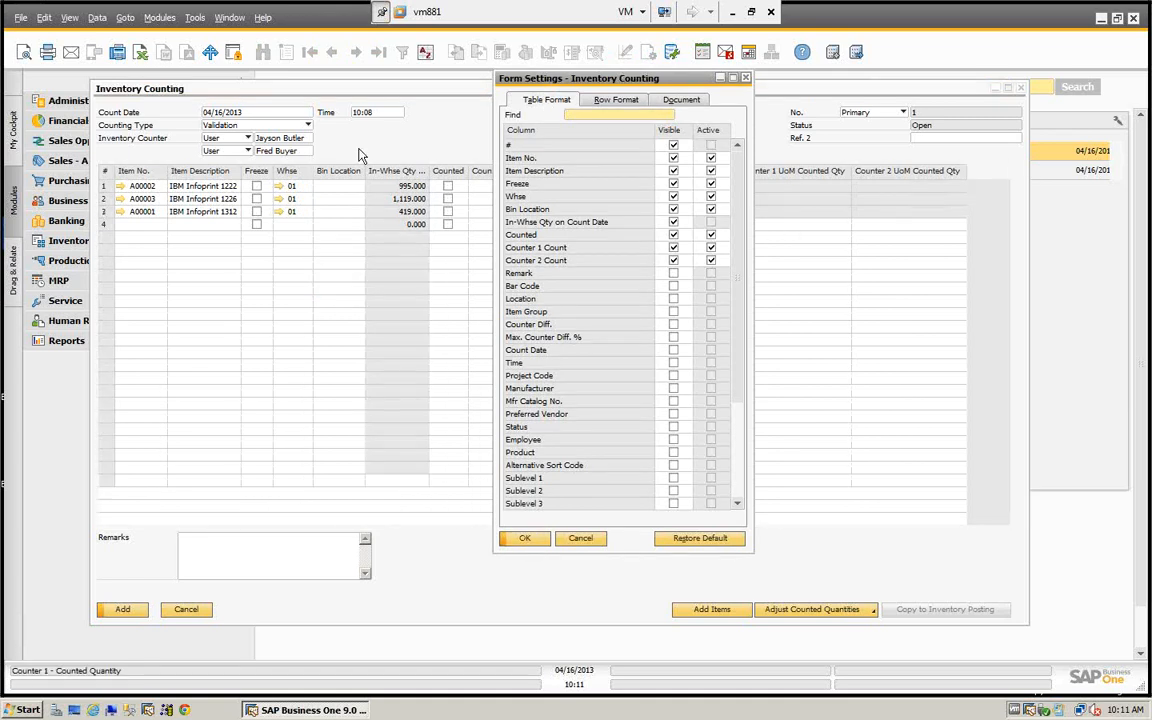
click(524, 540)
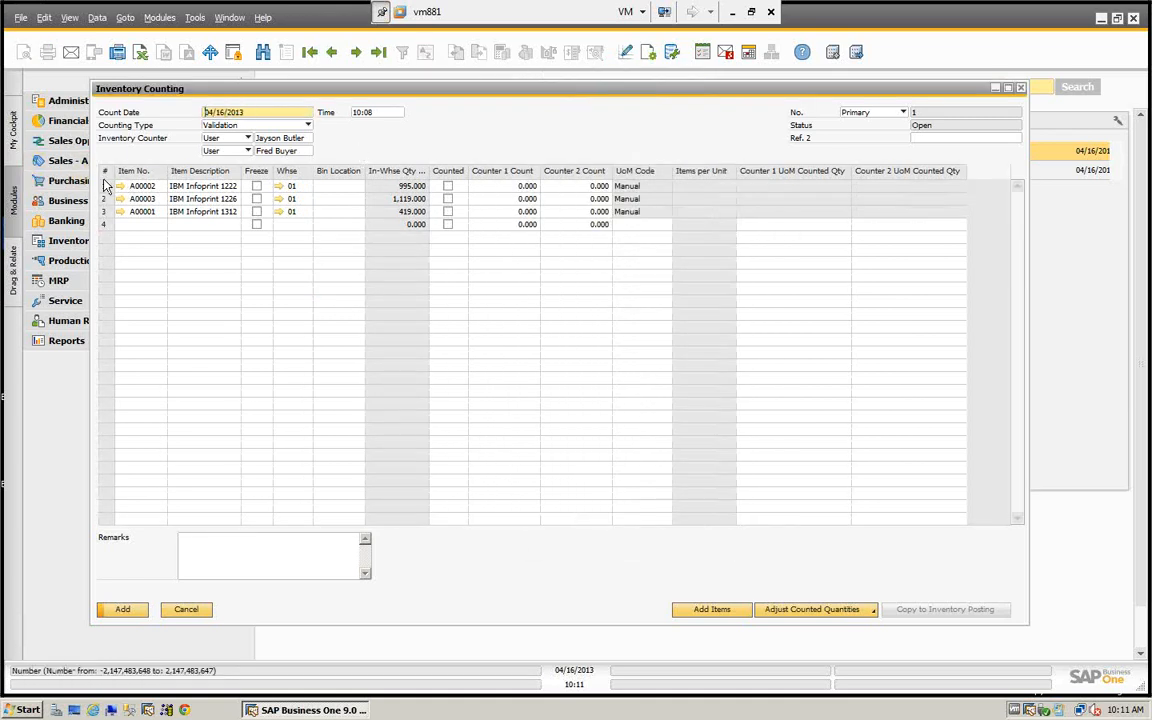
- Check the Freeze field of item A00002, and review the item selection criteria for adding items to the count without adding any
right_click(258, 188)
click(257, 189)
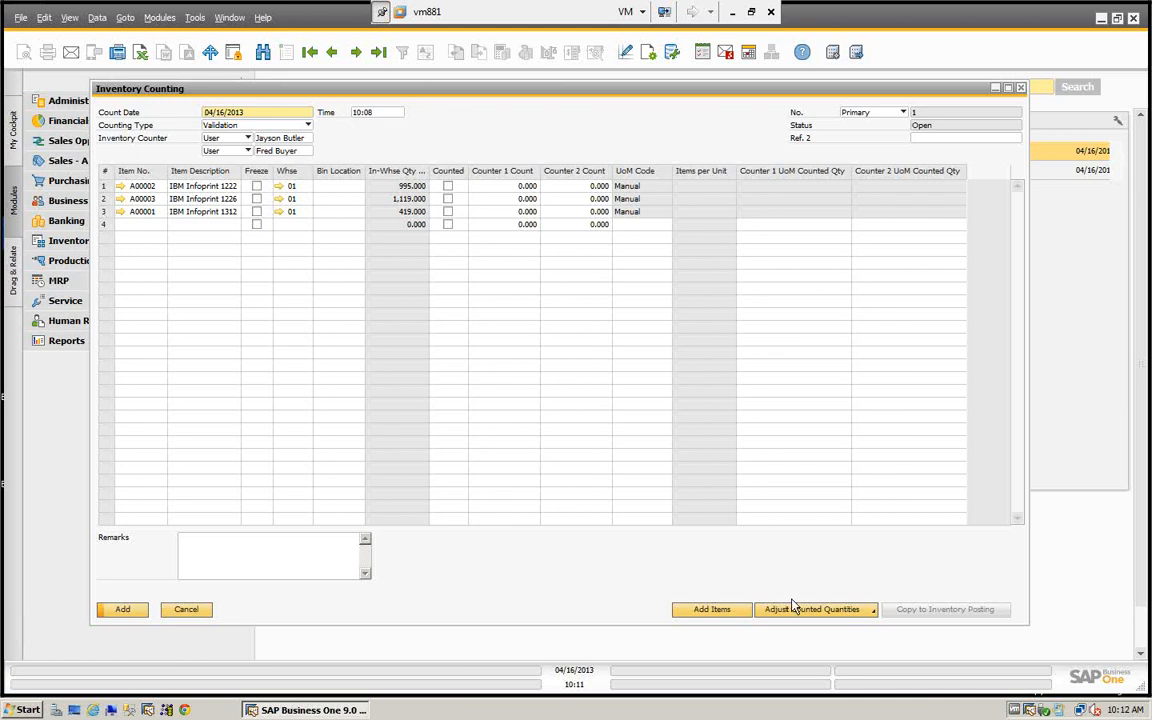
click(713, 612)
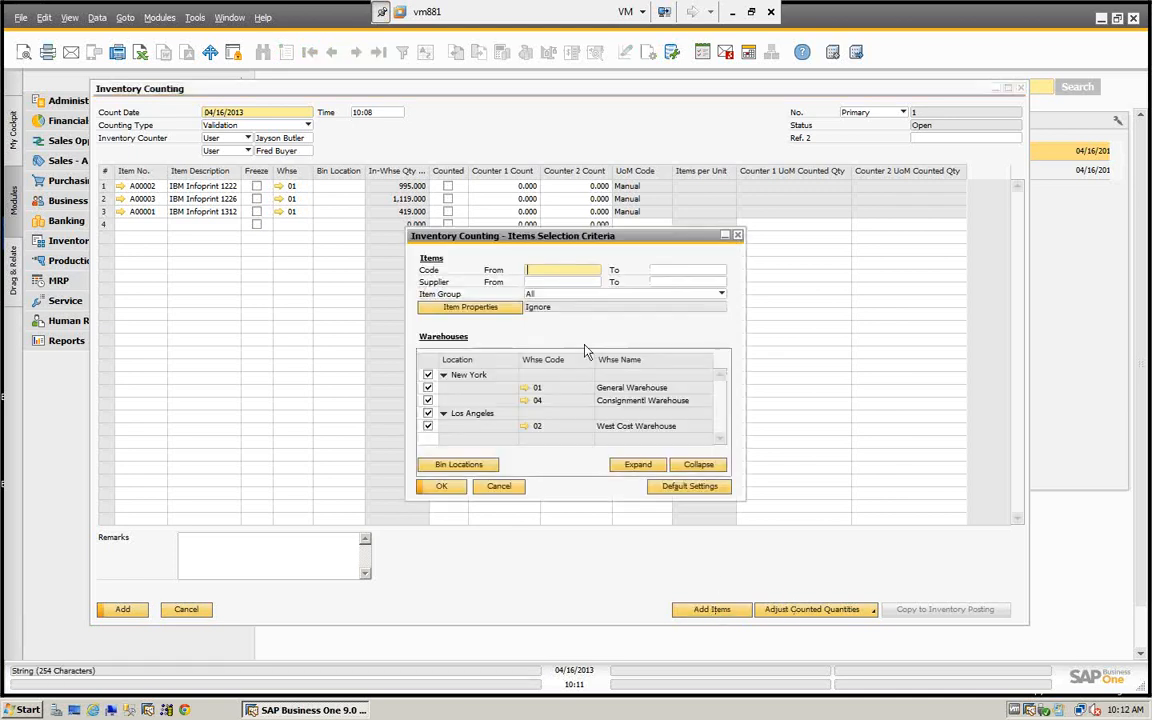
click(499, 490)
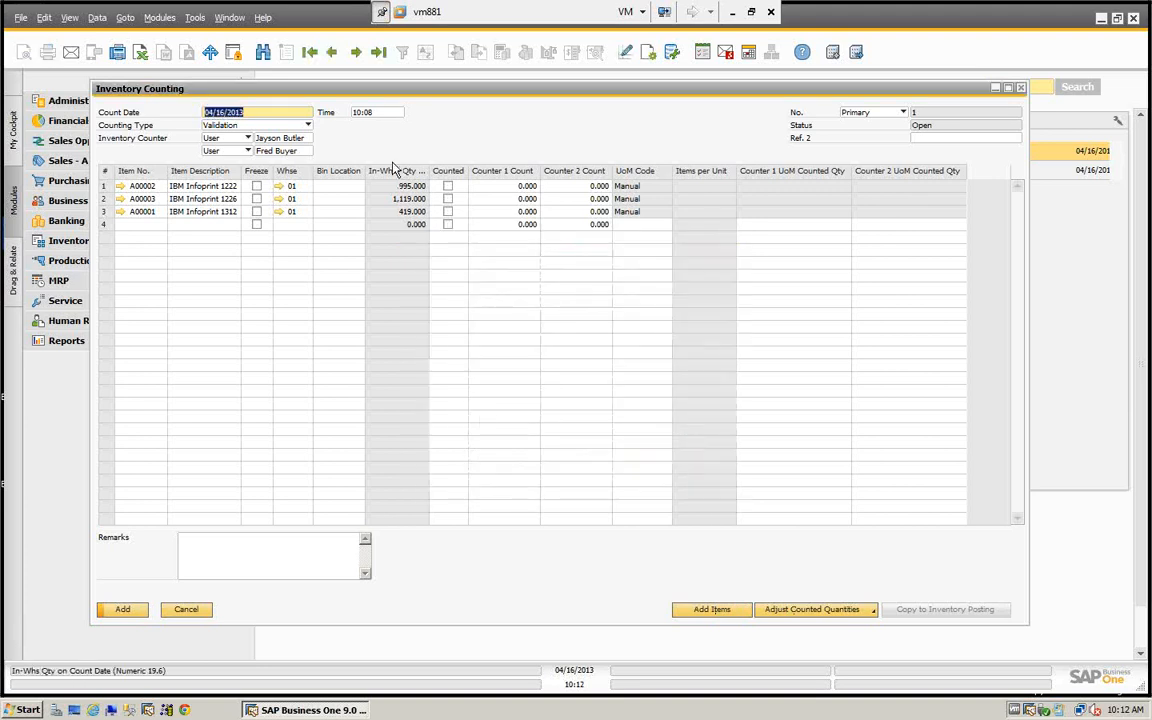
- Browse the list of bin locations for item A00002 in warehouse 01 without choosing one
click(348, 187)
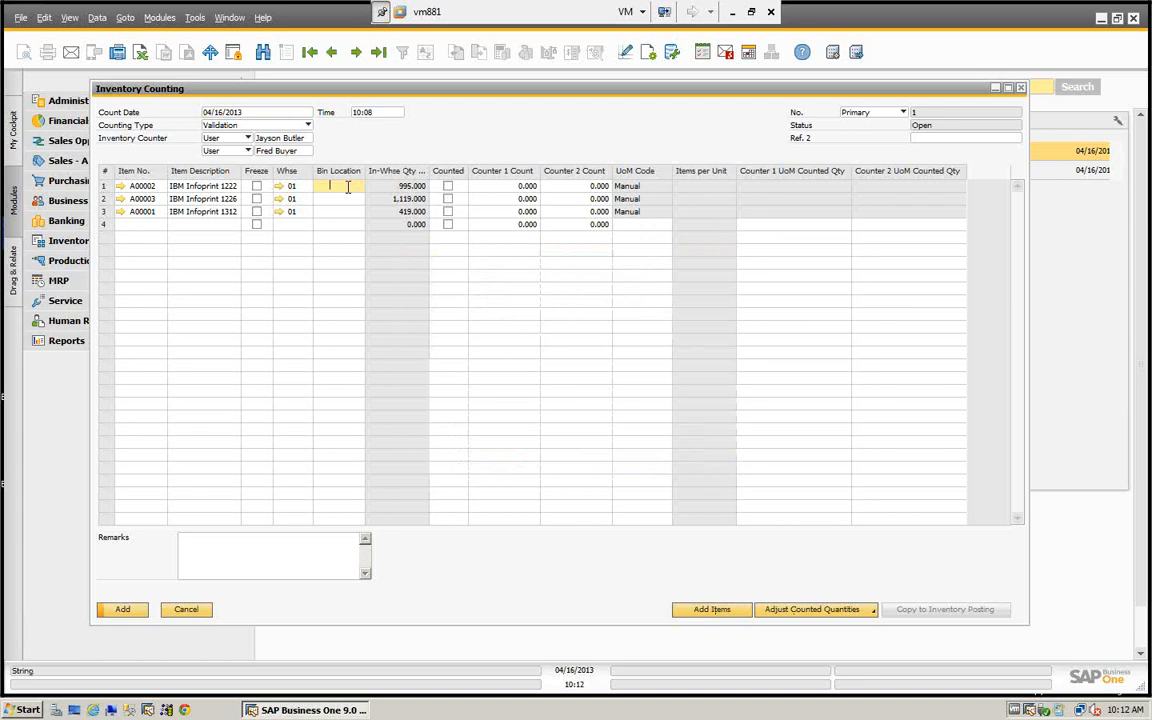
key(Tab)
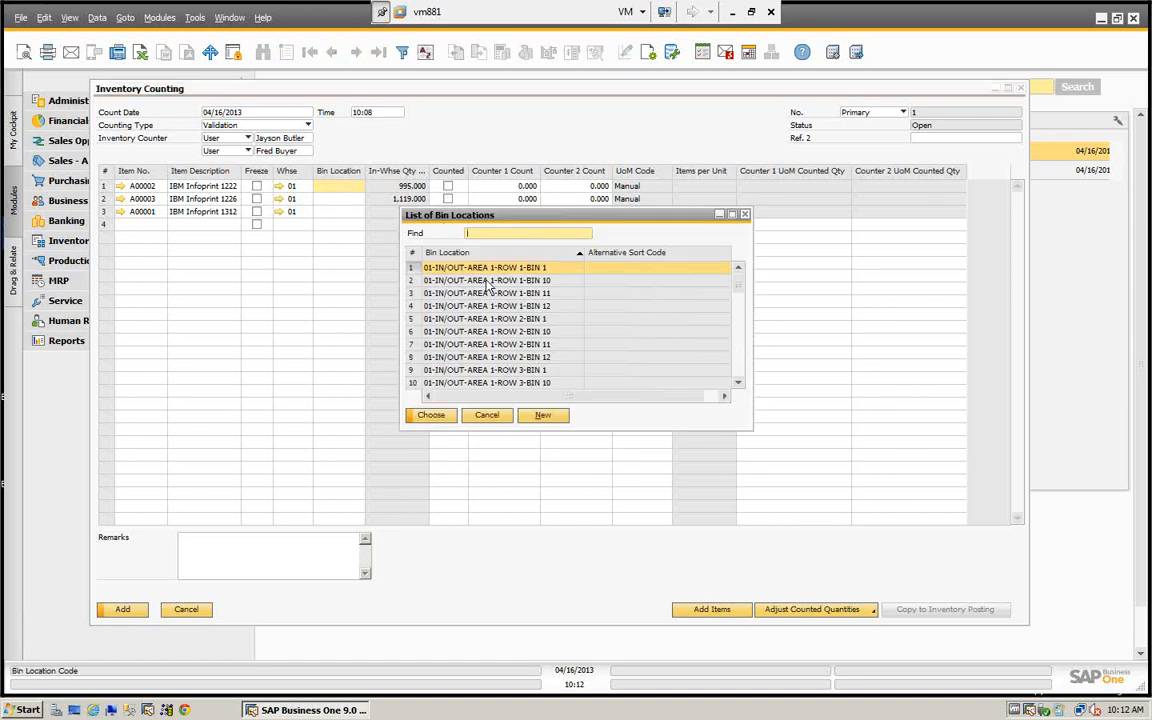
click(455, 307)
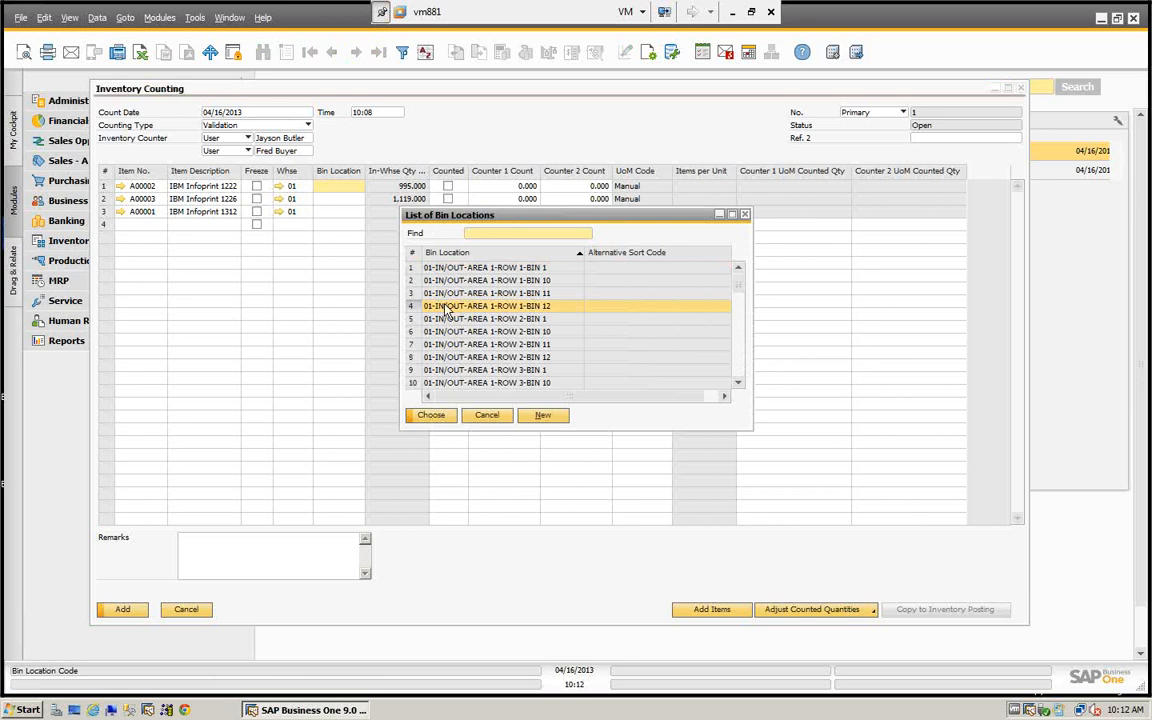
click(487, 415)
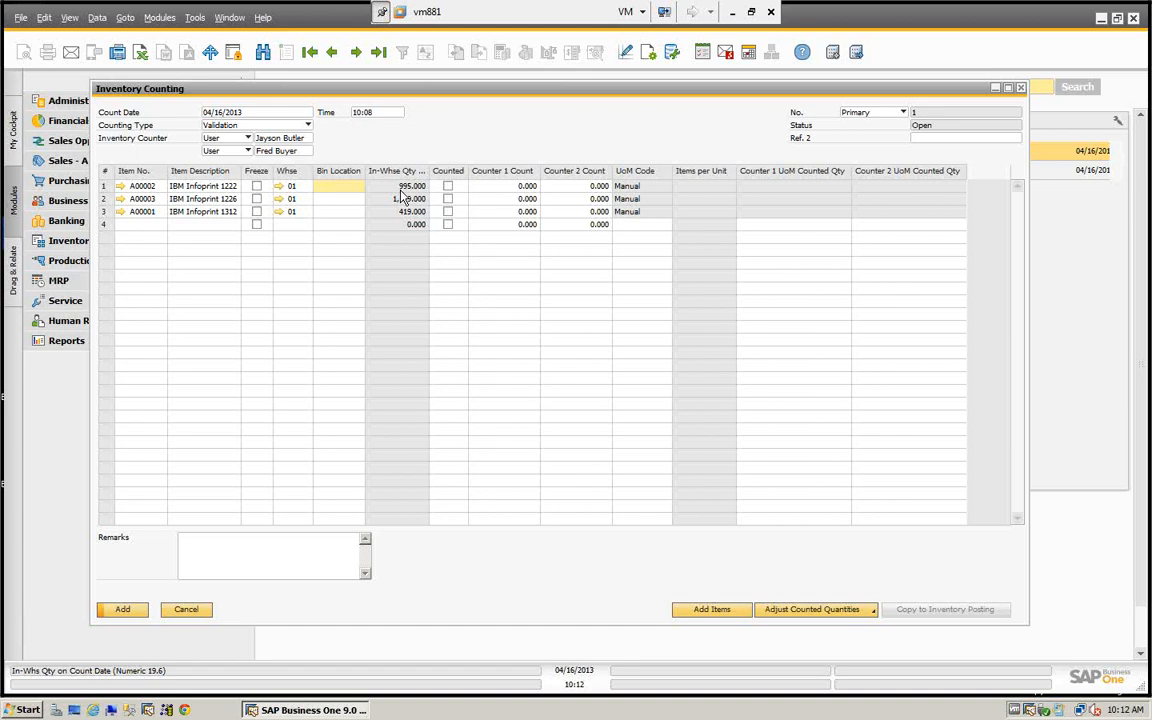
key(Tab)
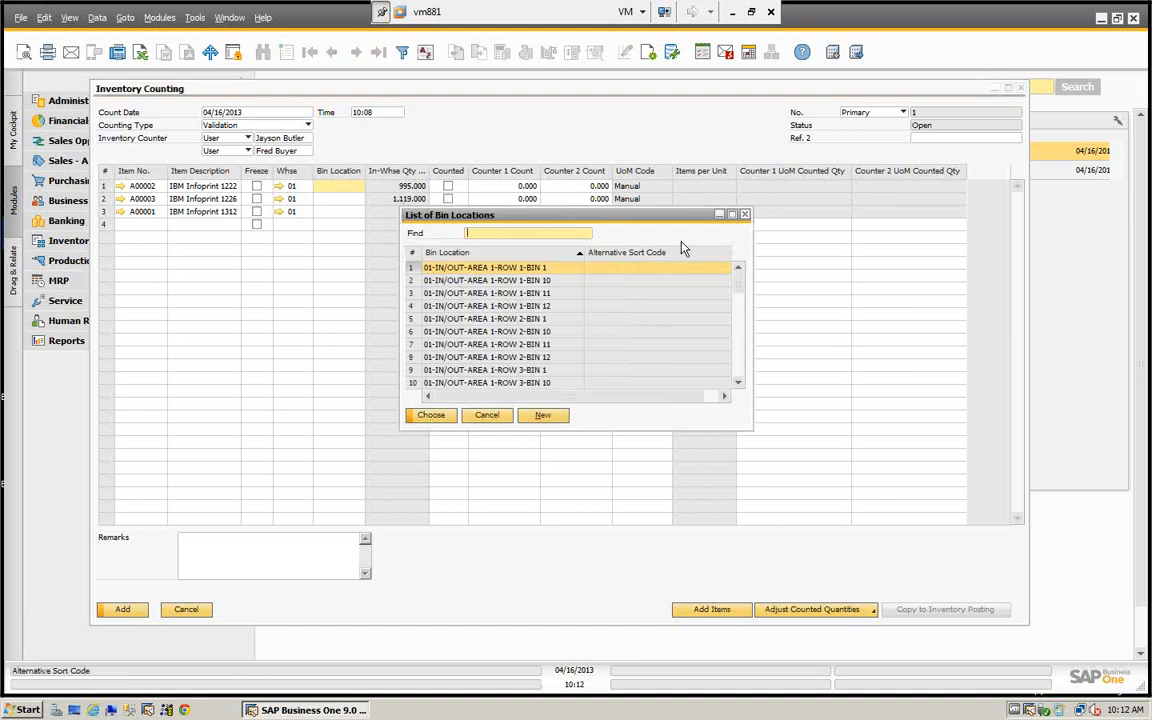
click(746, 216)
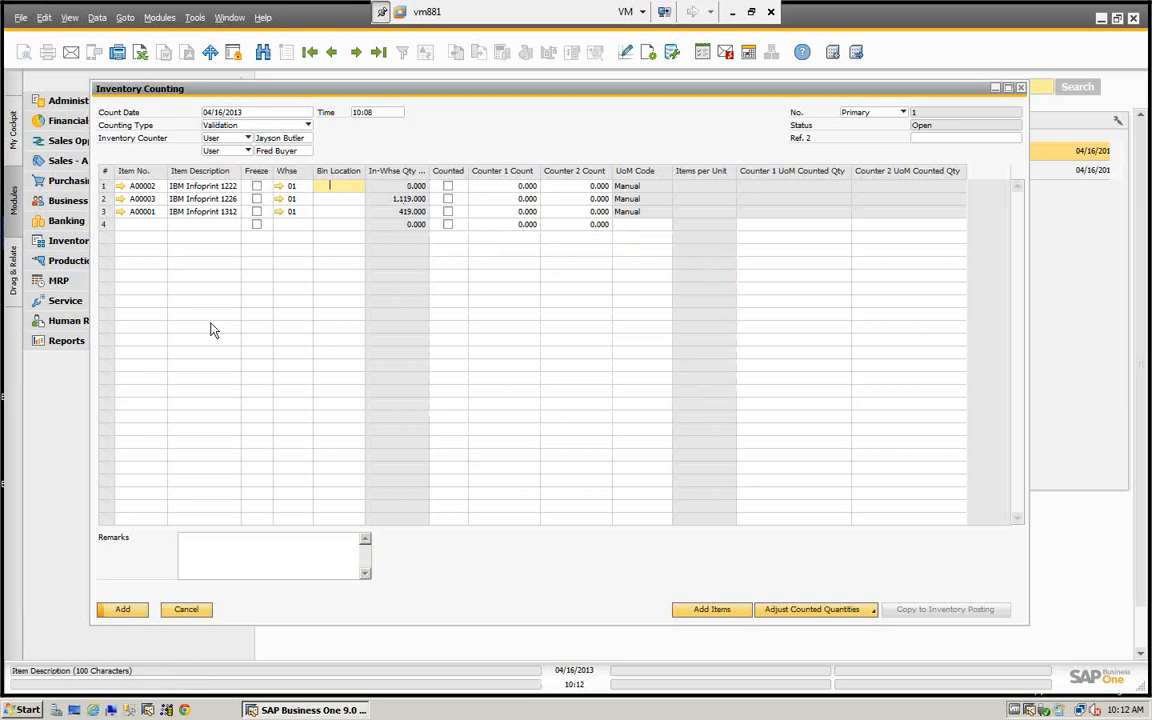
- Try to add the inventory count without bin locations, and cancel the Inventory Counting document
click(121, 610)
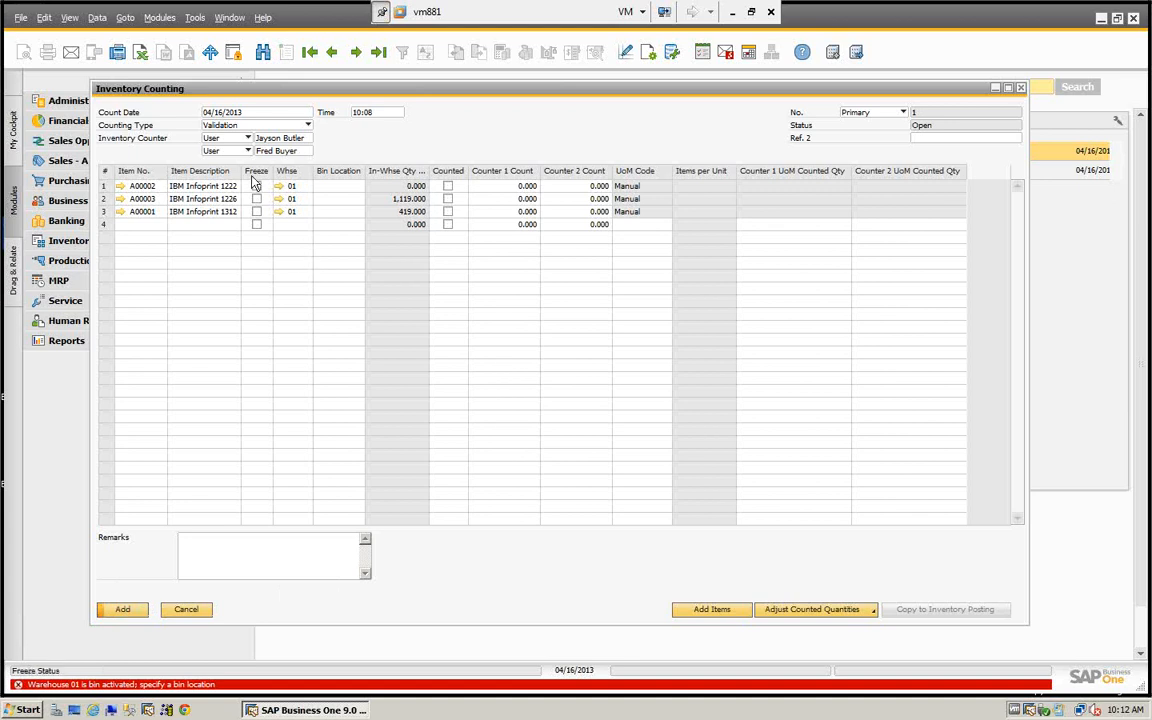
click(187, 610)
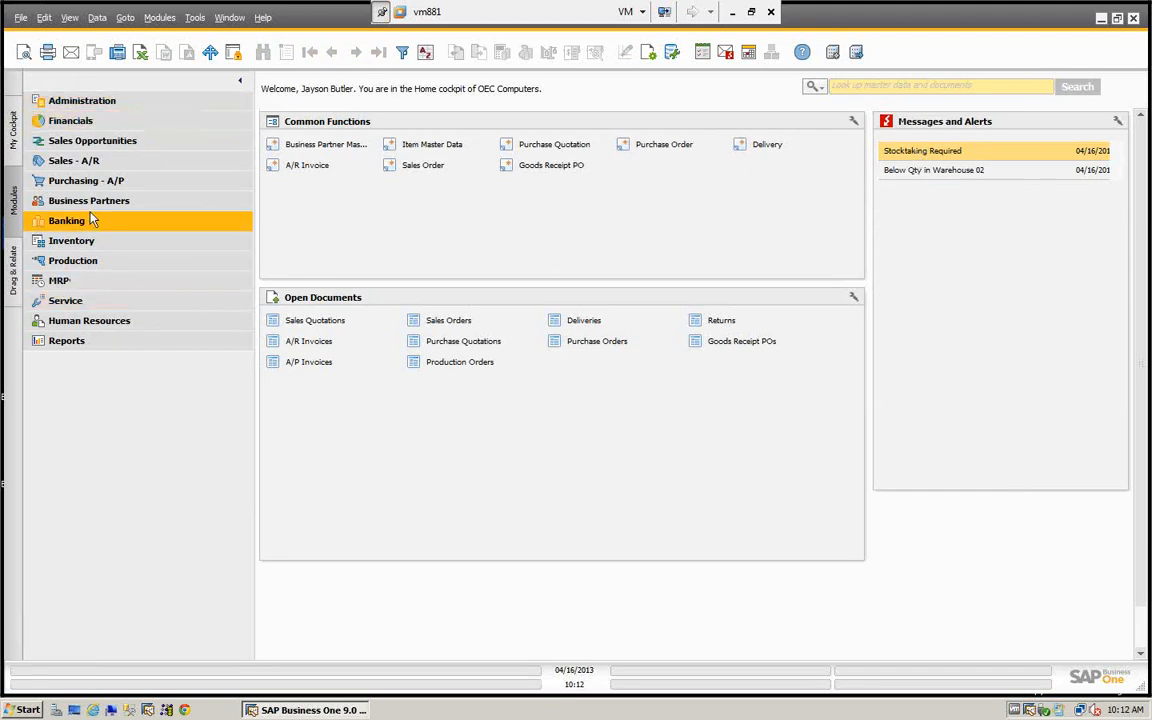
- Open the Inventory Cycles setup from the inventory administration settings and close it without adding a cycle
click(88, 105)
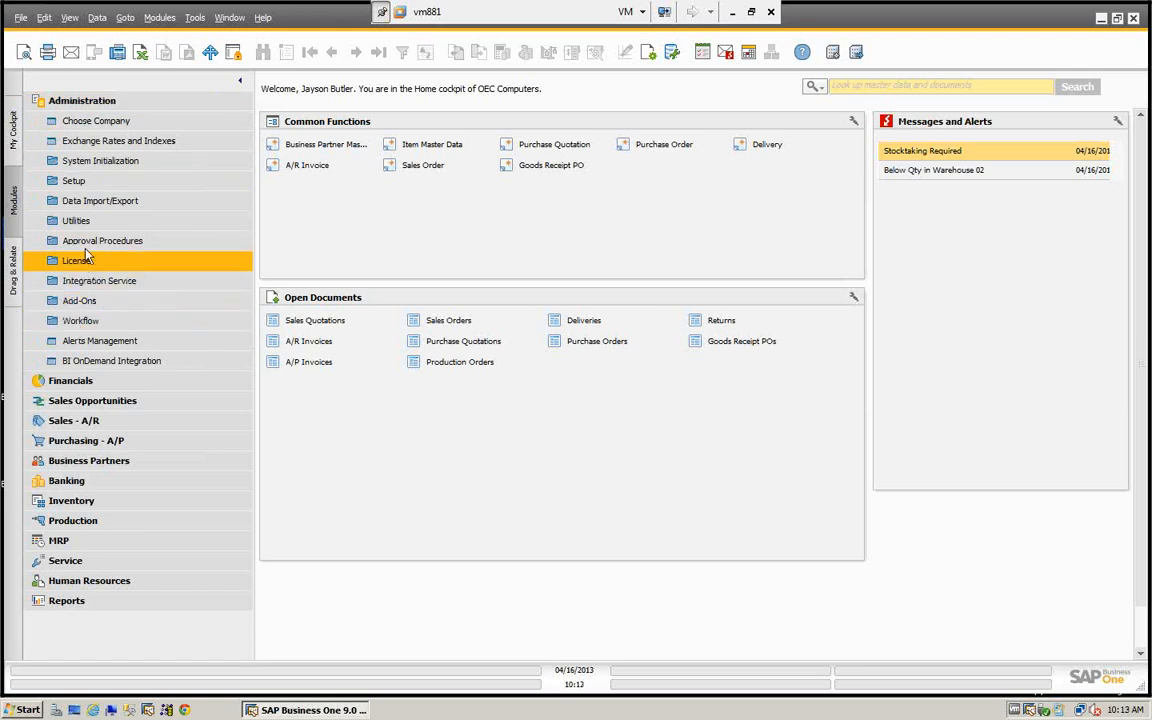
click(74, 182)
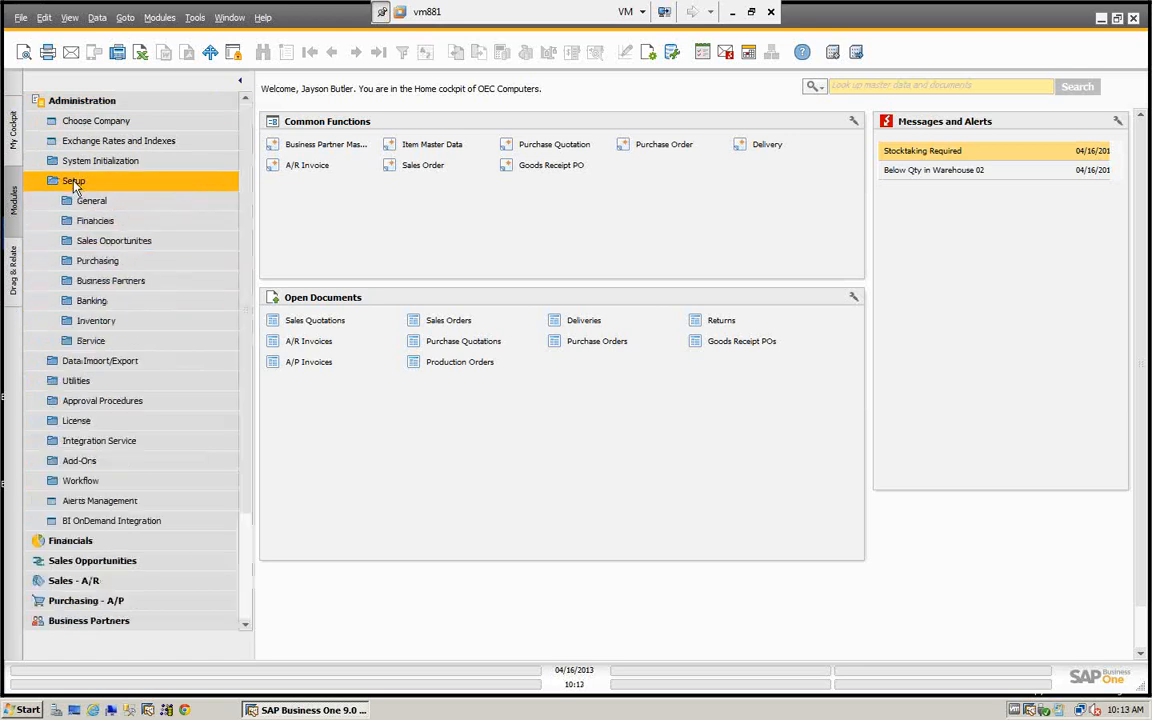
click(95, 322)
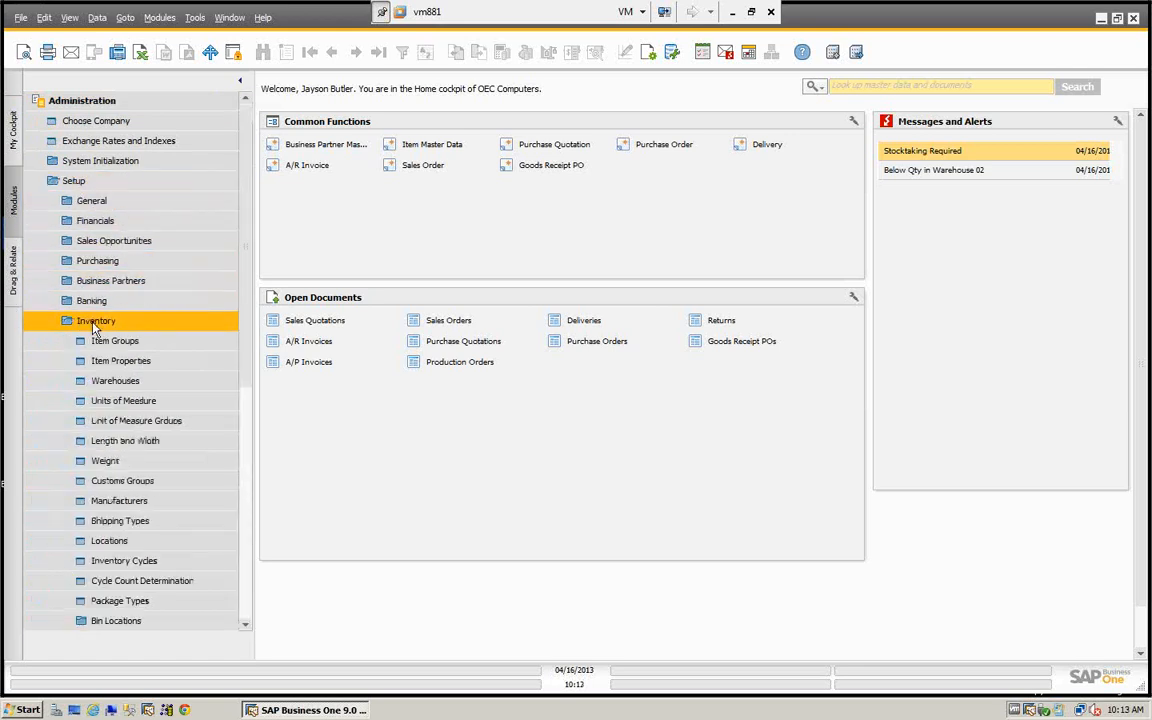
click(124, 563)
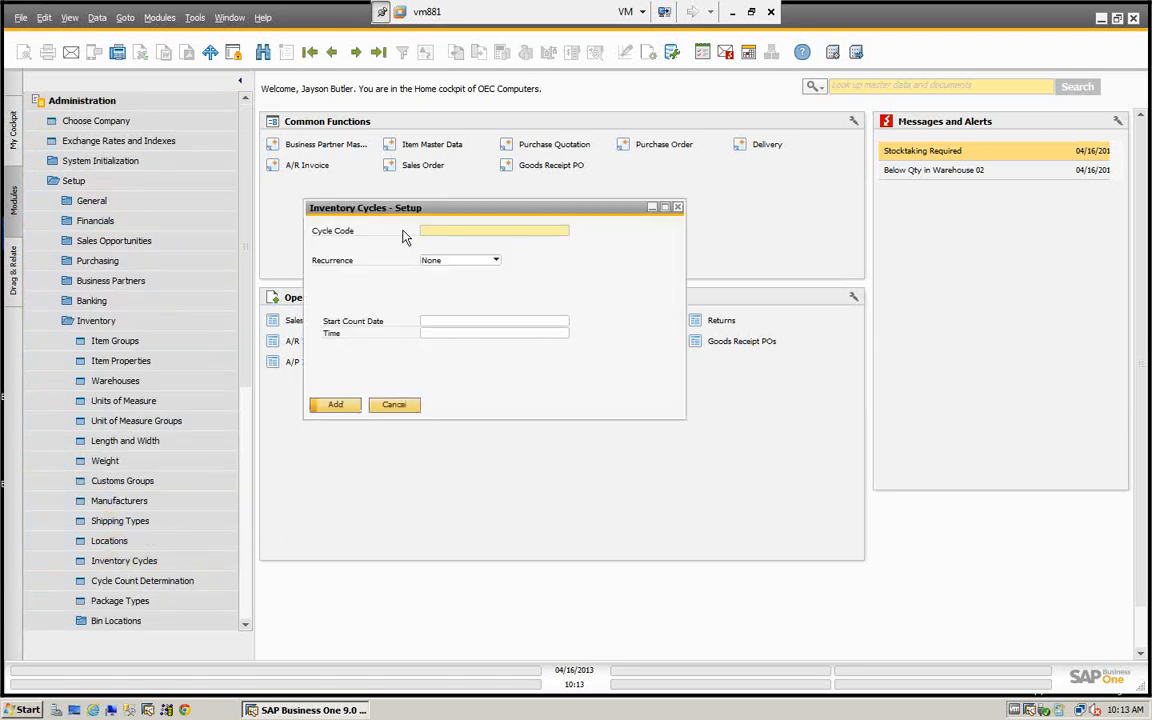
click(393, 404)
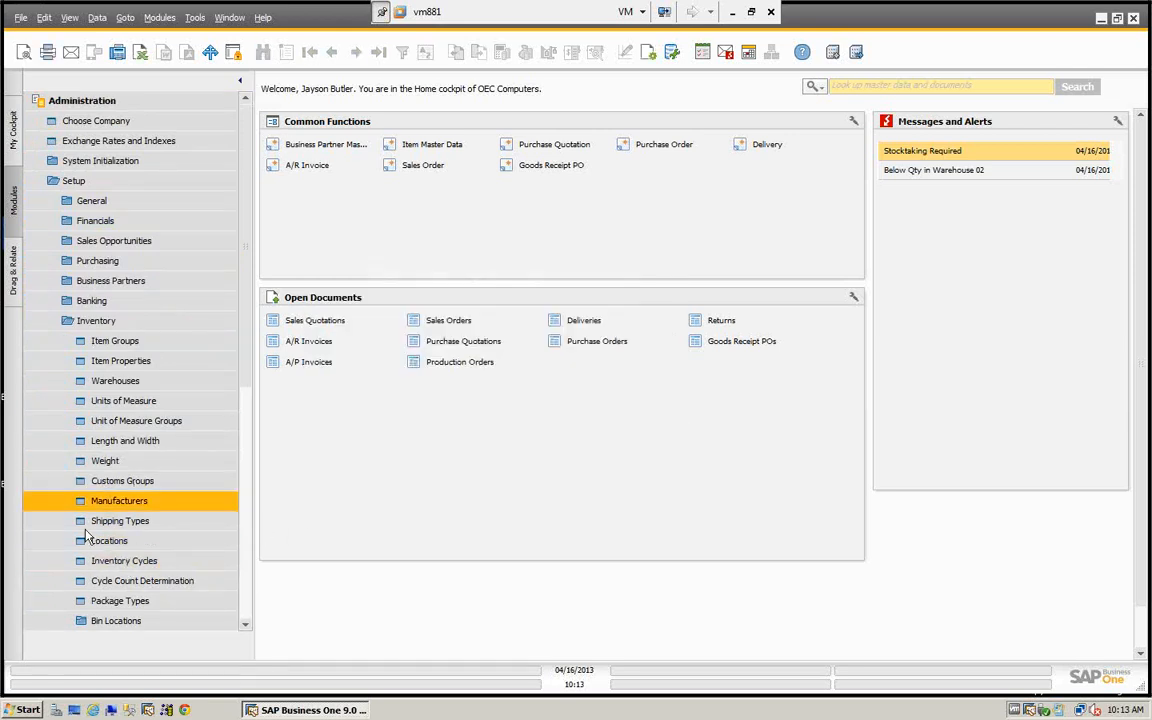
- In the Cycle Count Determination for warehouse 02, assign the Annual cycle to IBM Printers and apply it to all existing items
click(128, 581)
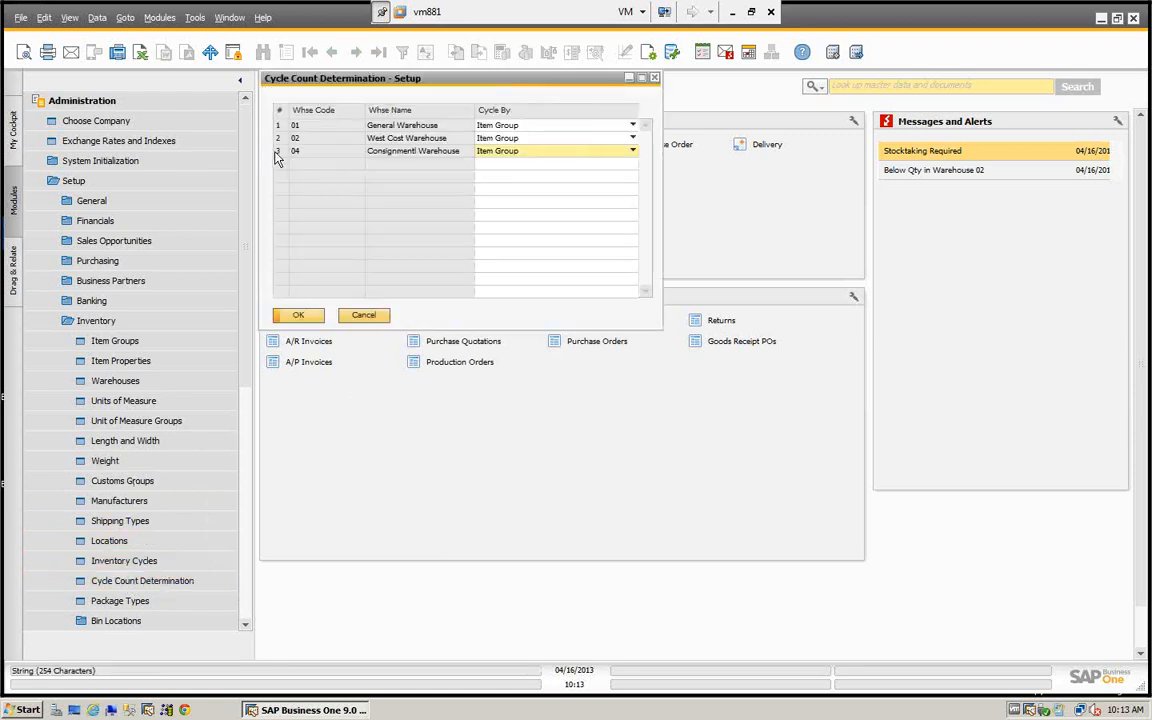
double_click(280, 140)
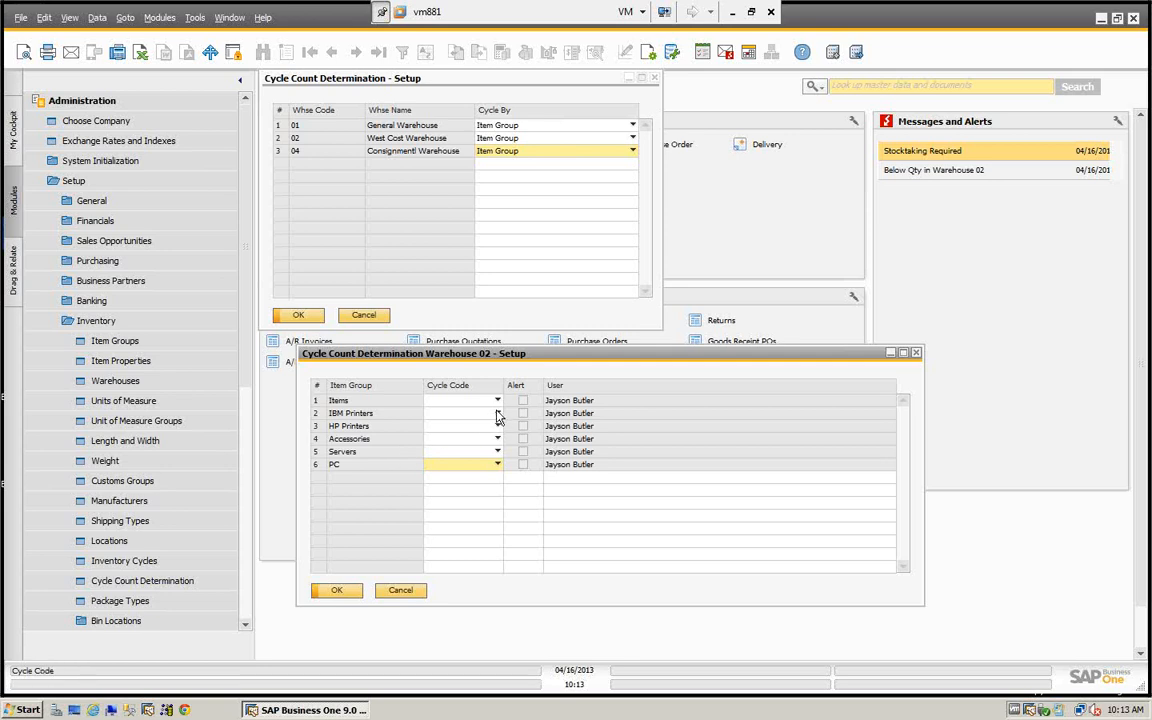
click(497, 414)
click(441, 440)
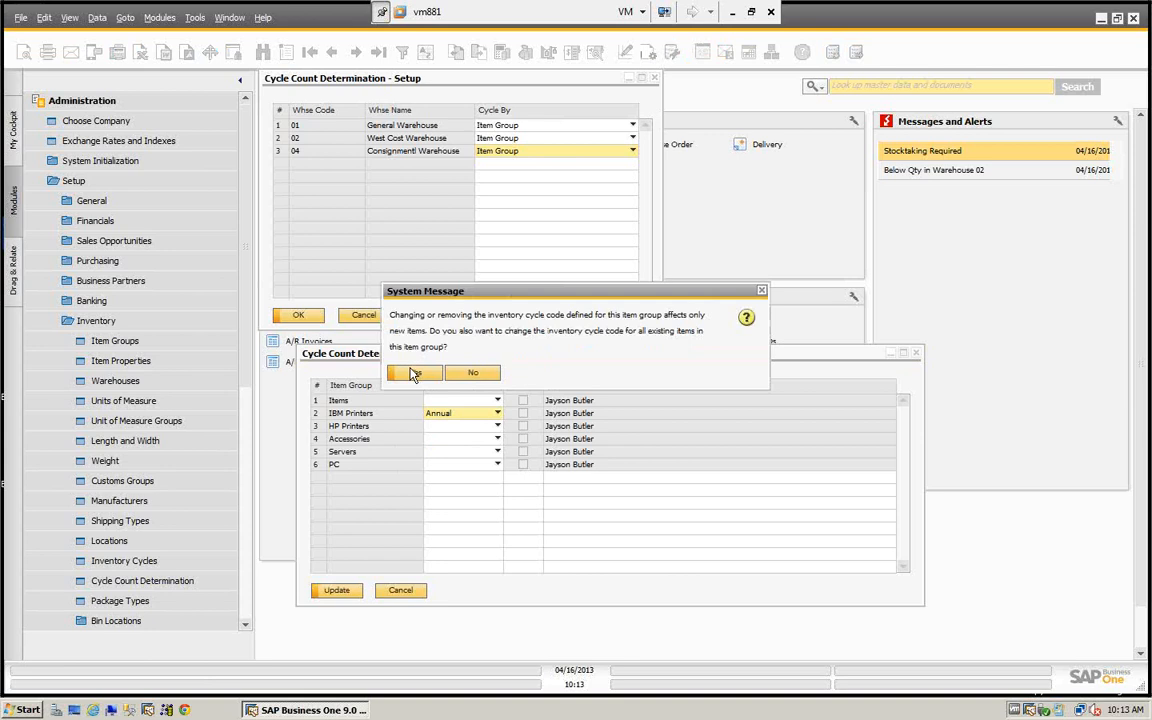
click(415, 374)
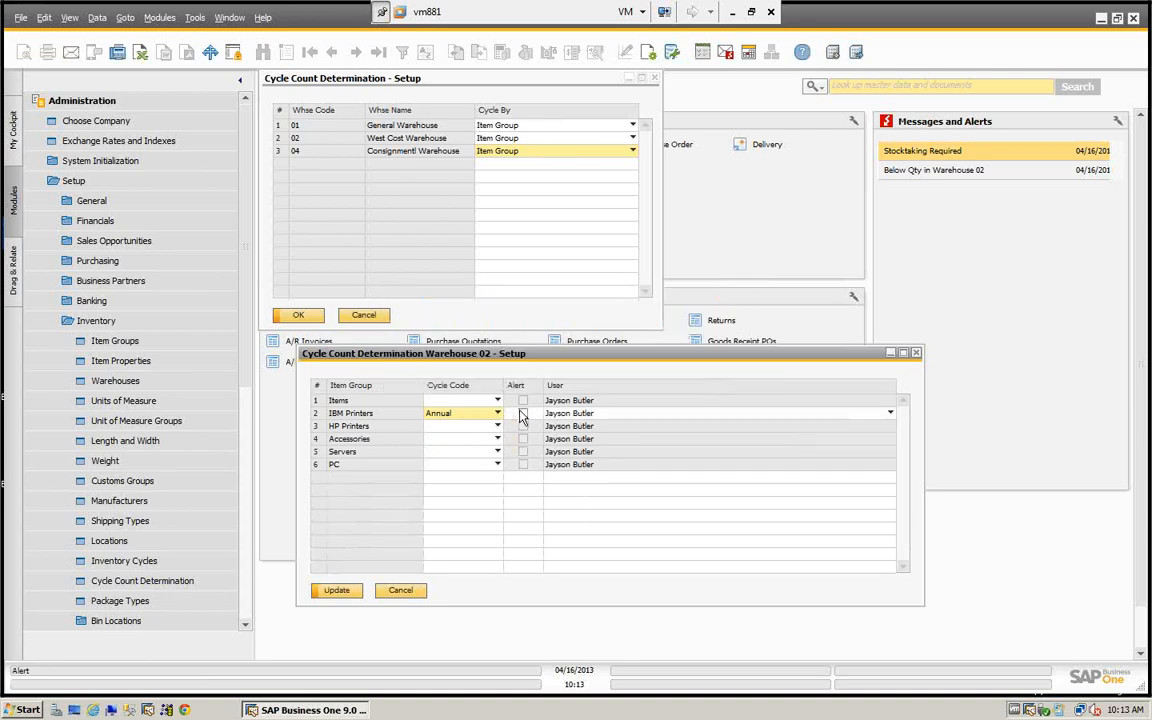
- Enable the alert for IBM Printers in warehouse 02 and save that warehouse's cycle settings
click(522, 414)
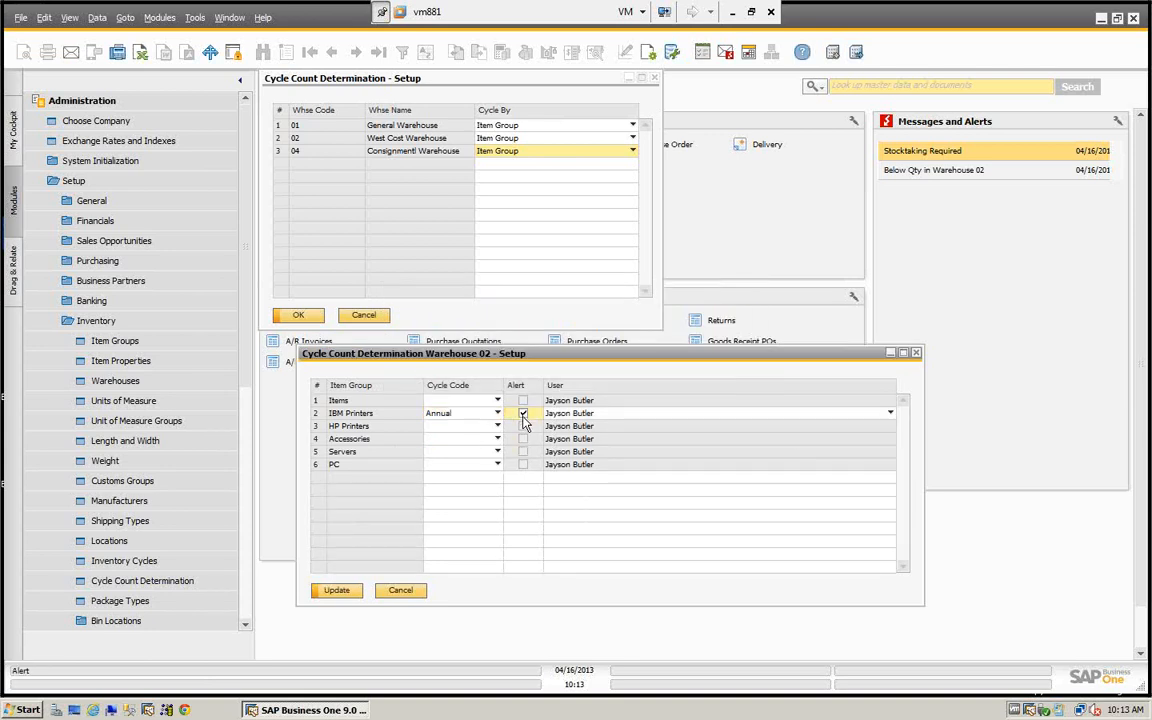
click(337, 591)
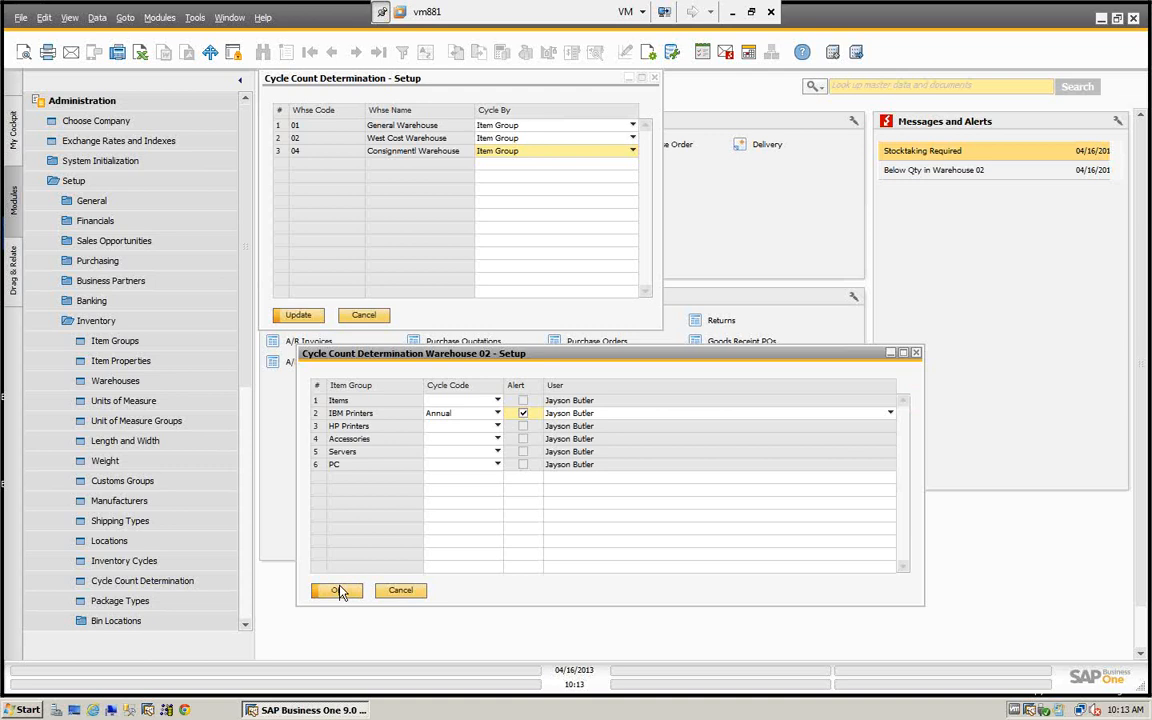
click(337, 591)
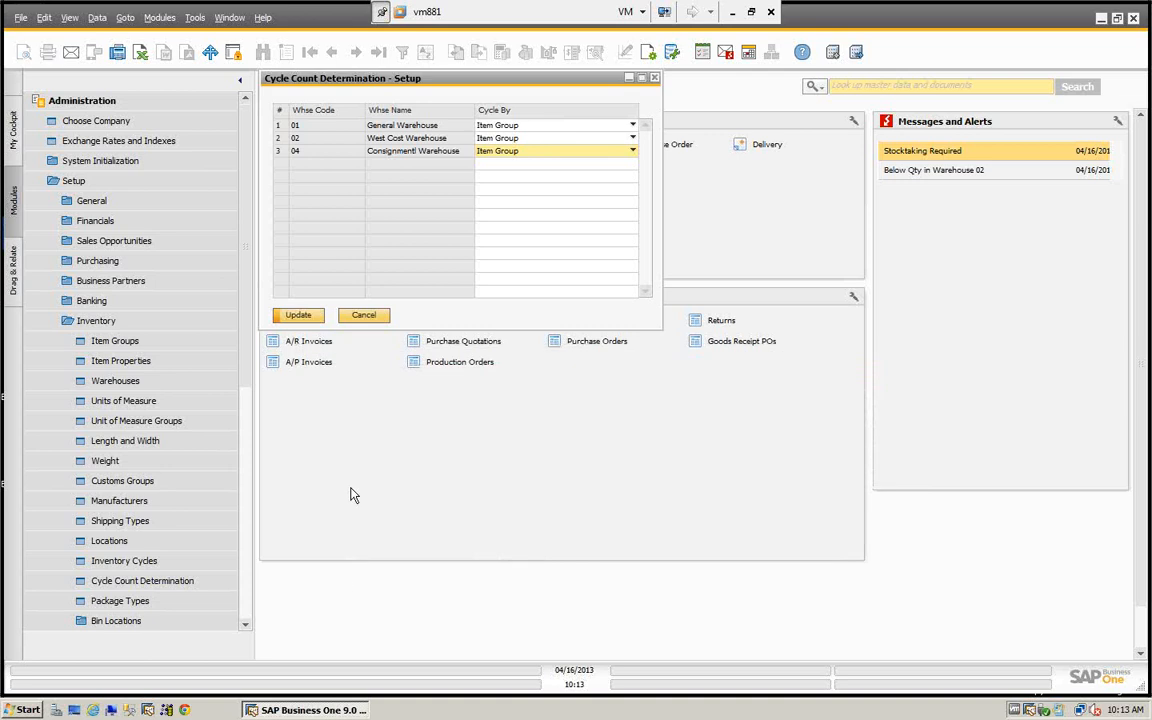
- Update the Cycle Count Determination for the warehouses, then close it and collapse the administration setup options
click(299, 315)
click(298, 316)
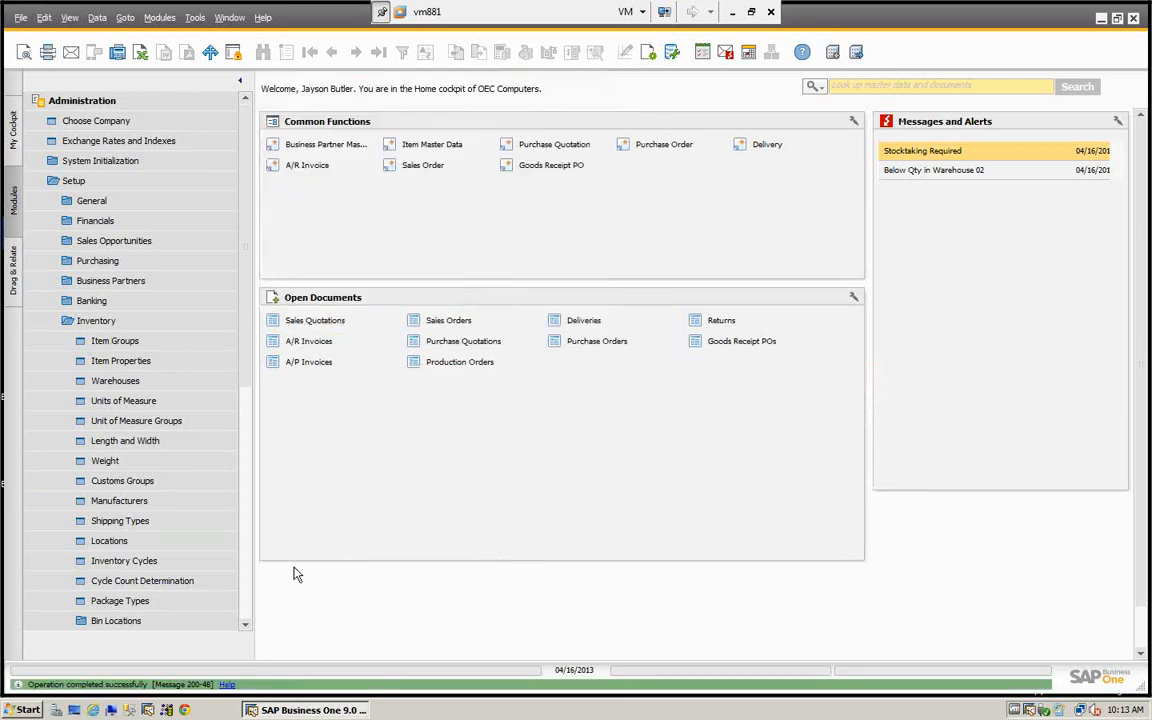
click(72, 182)
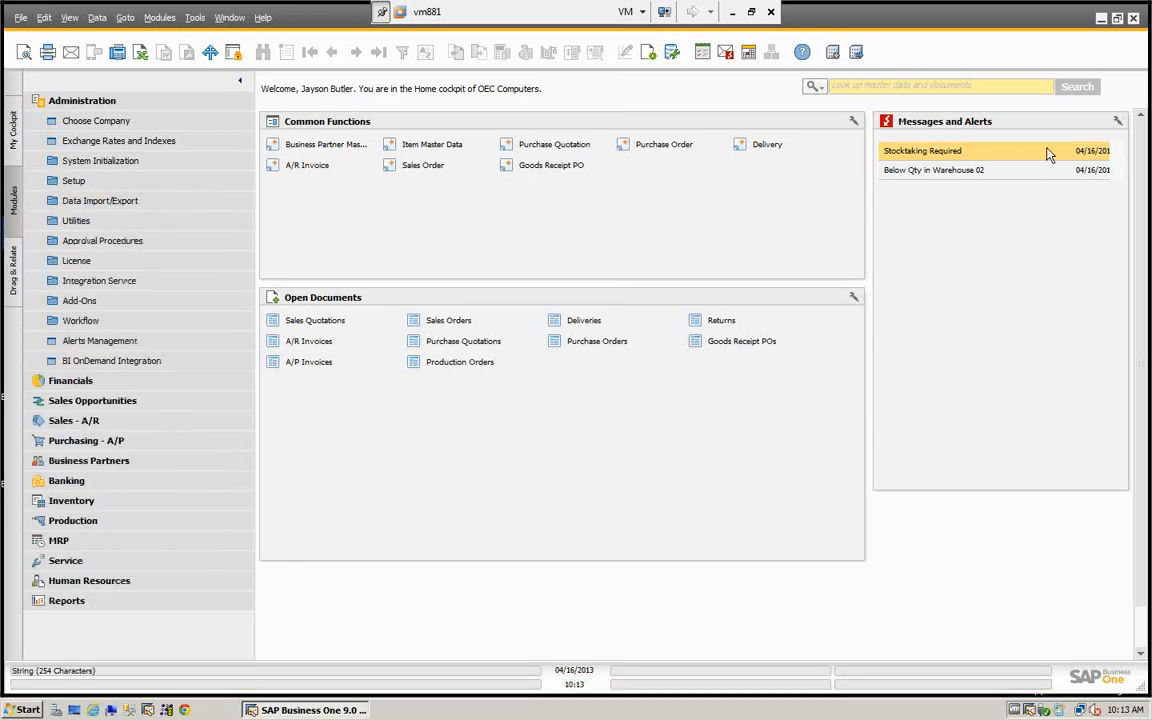
- Open the Stocktaking Required alert, leave only item A00001 selected, check the warehouse 01 setup, and close both windows
double_click(943, 152)
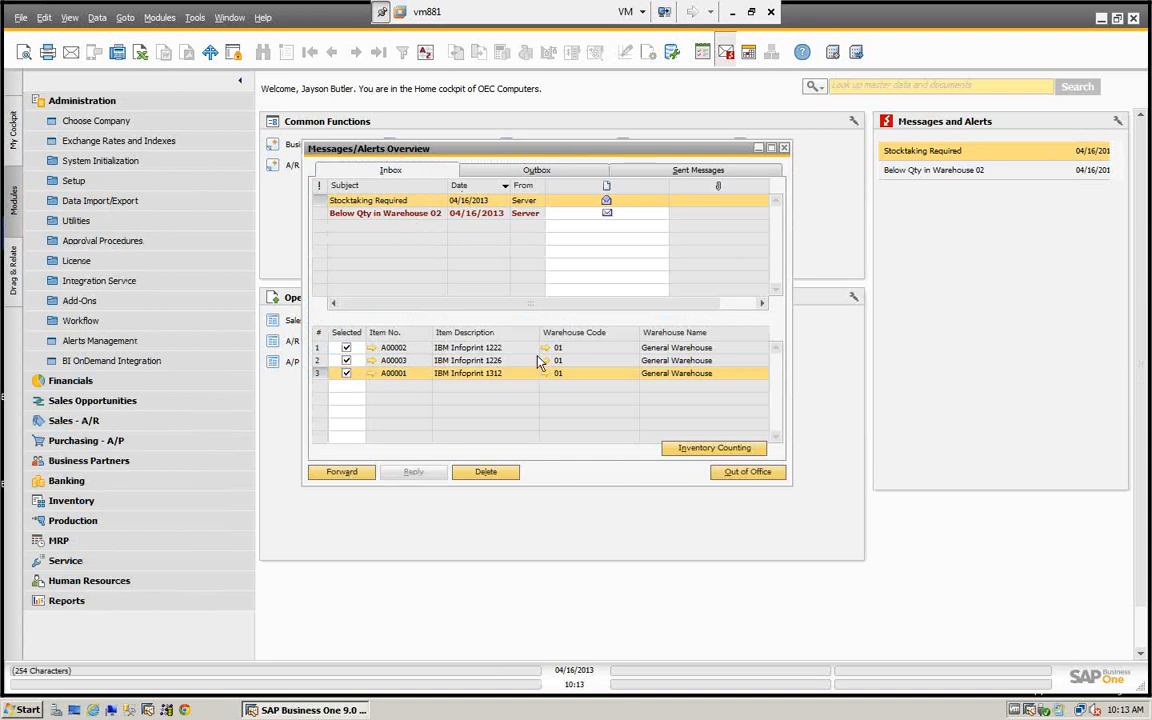
click(346, 347)
click(346, 360)
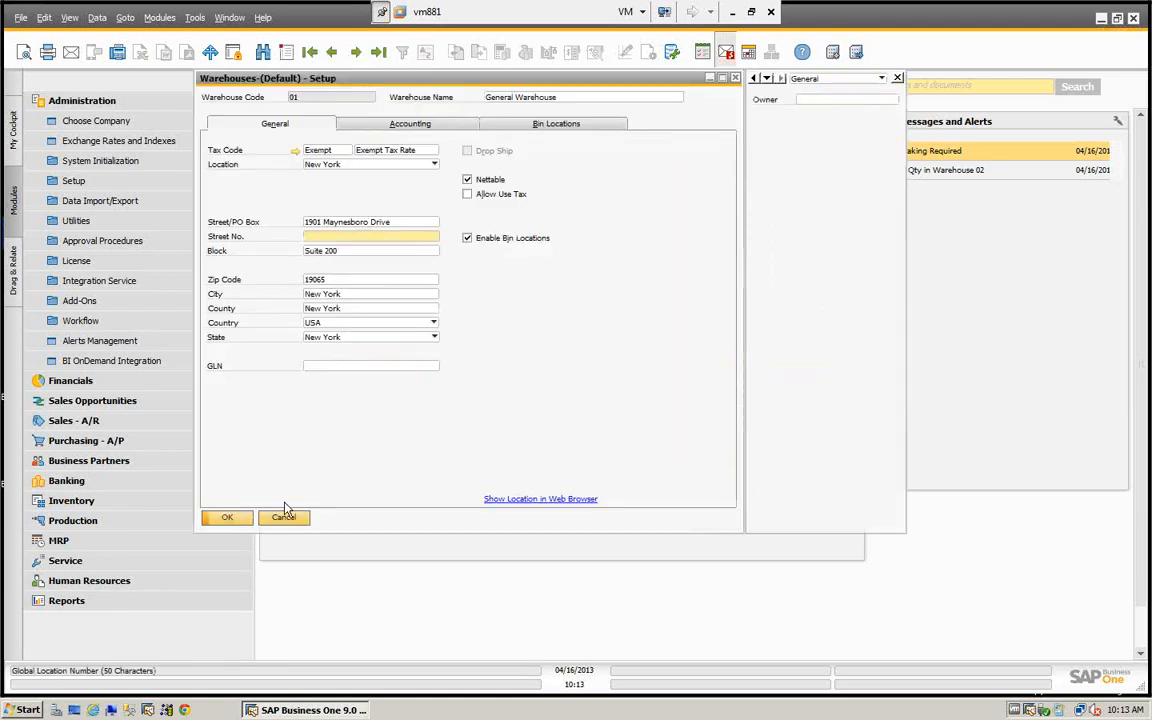
click(283, 520)
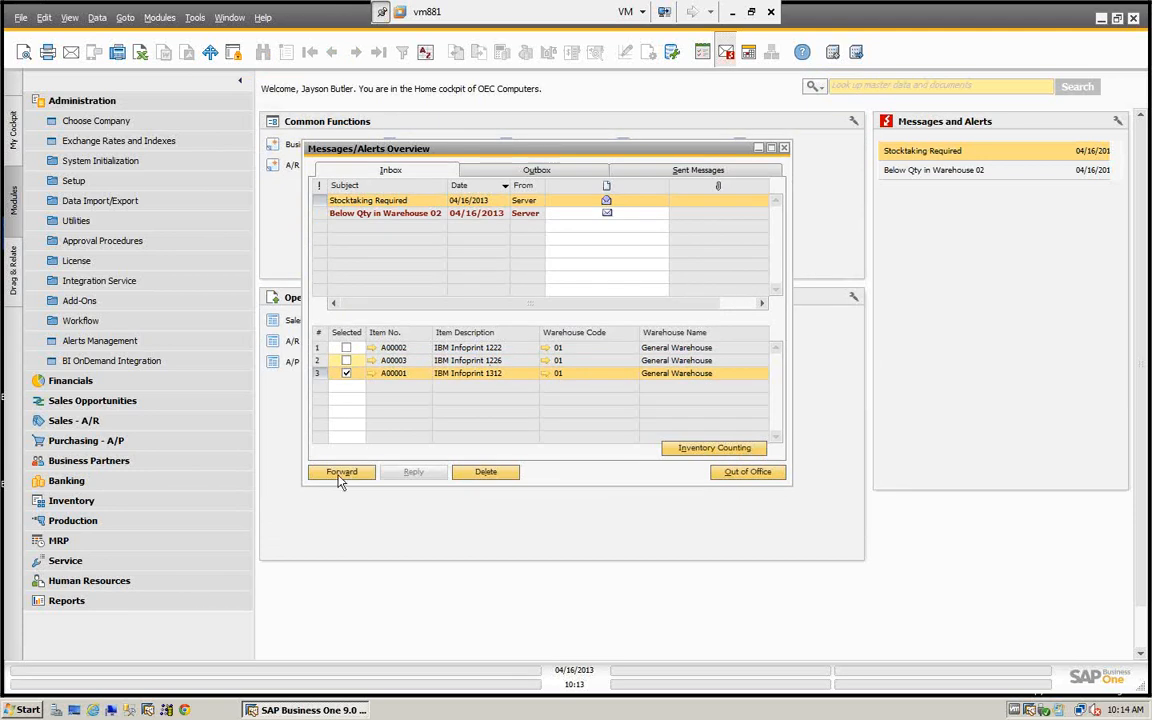
click(784, 149)
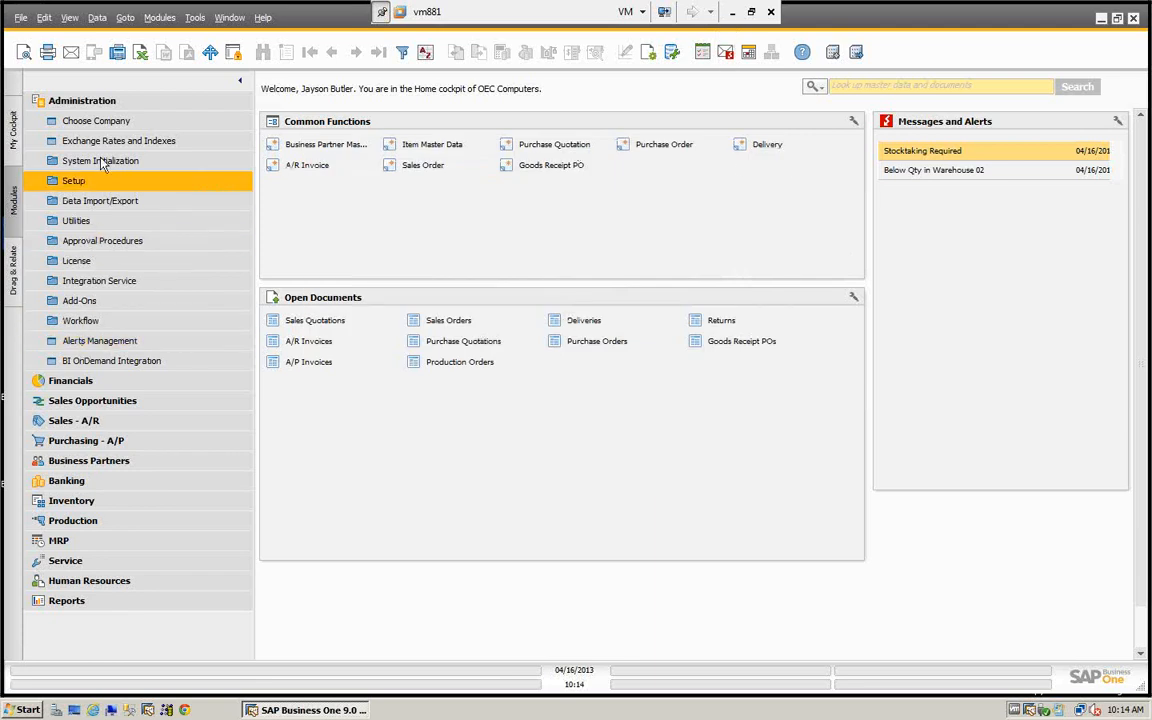
click(103, 107)
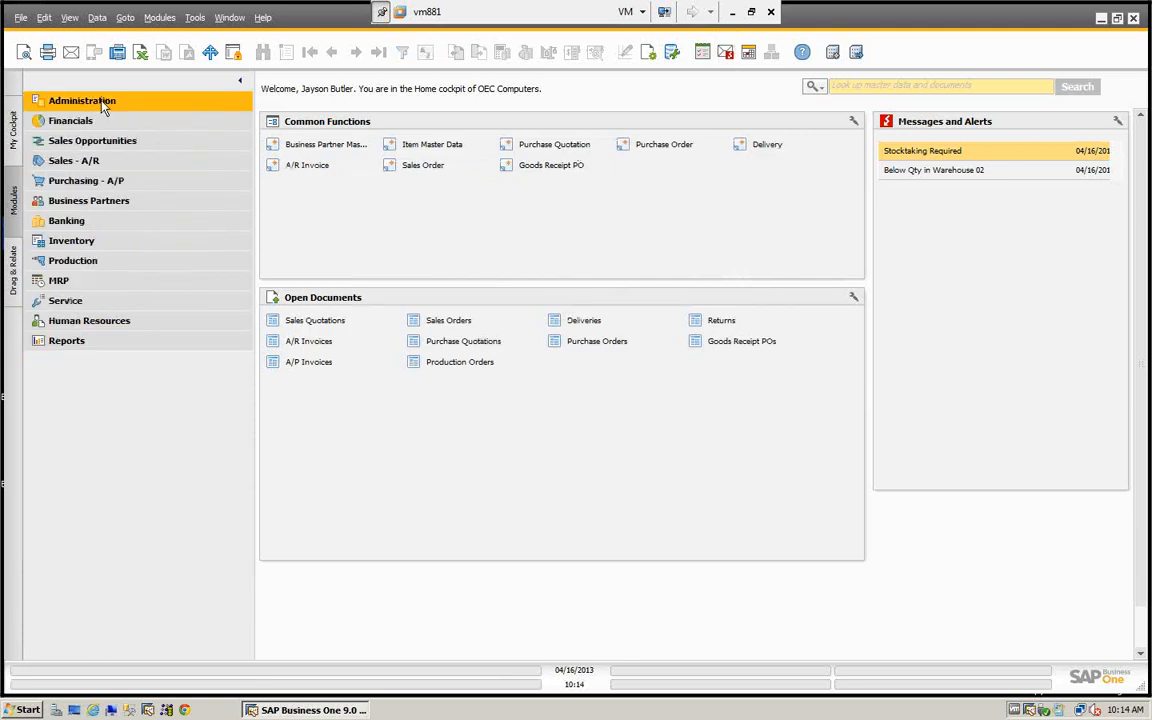
click(934, 159)
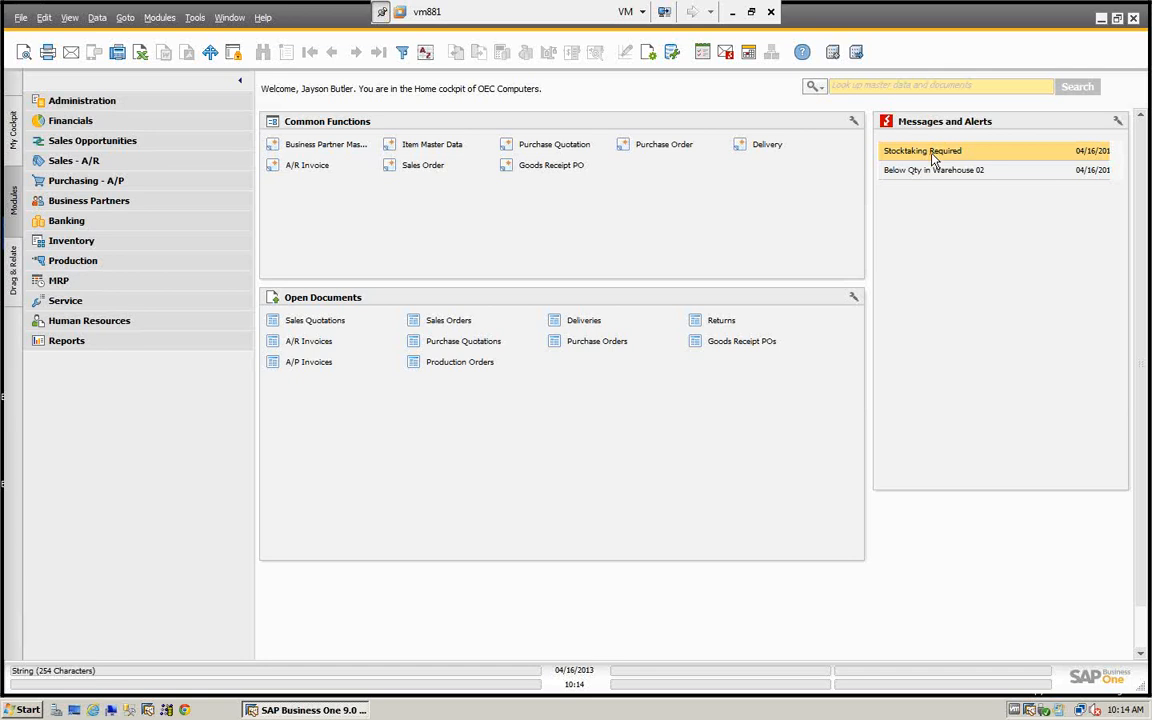
double_click(934, 159)
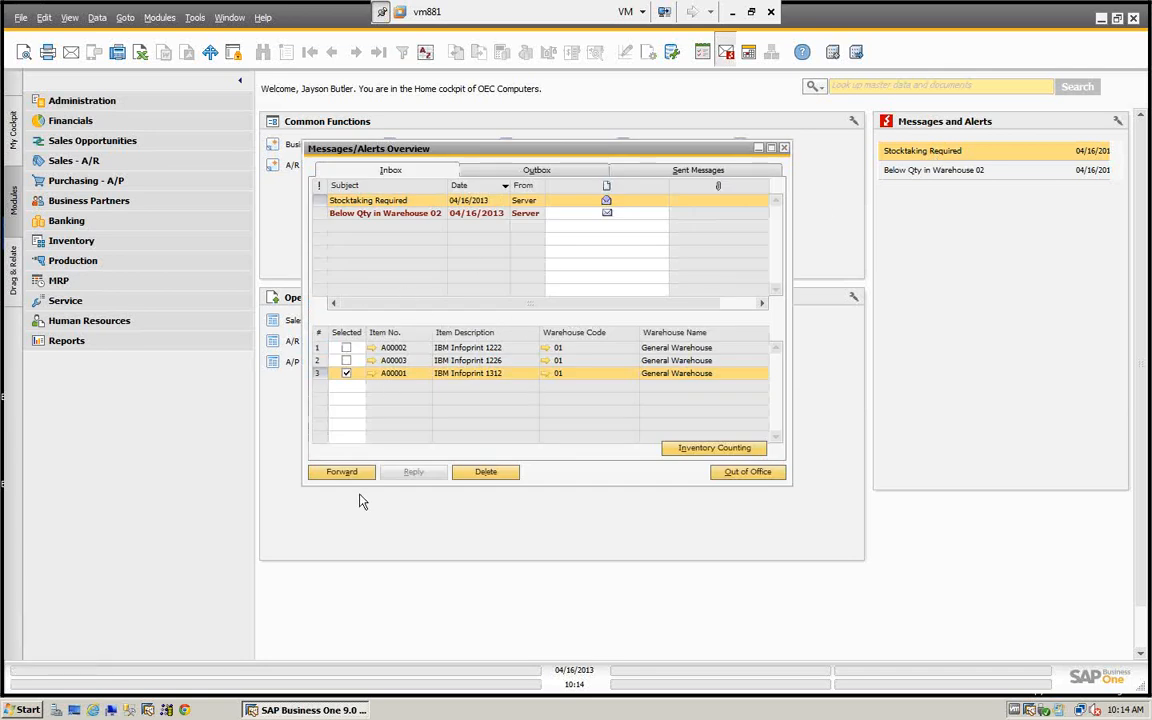
click(714, 446)
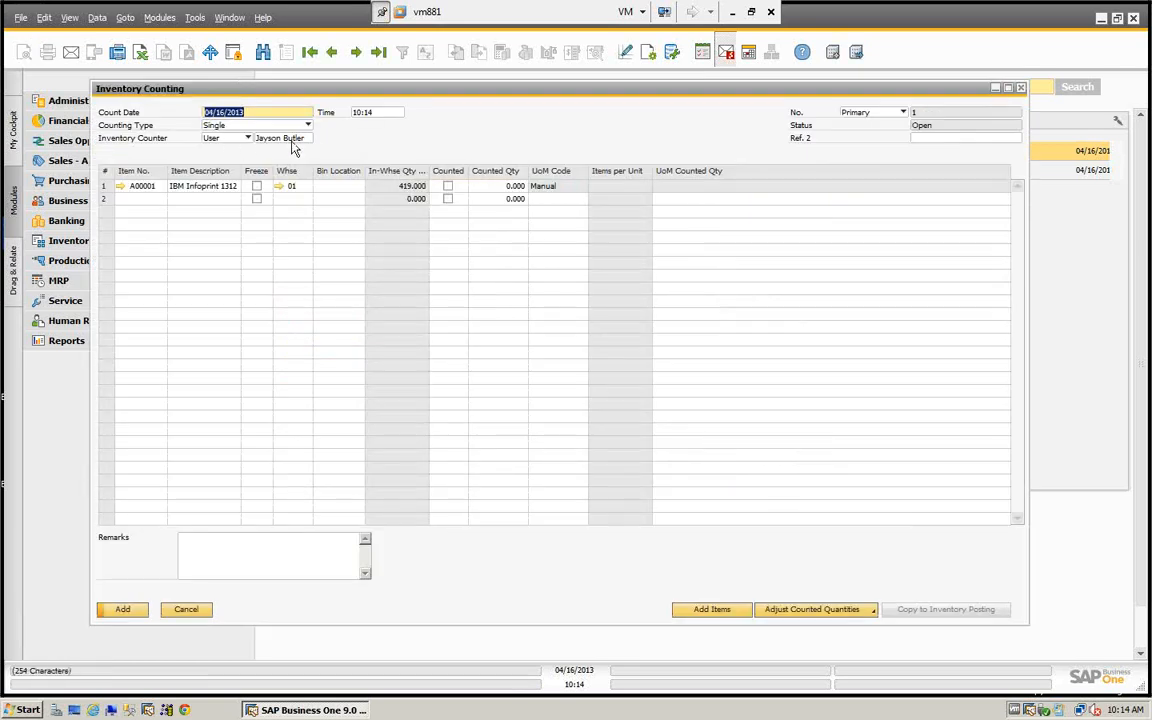
click(307, 126)
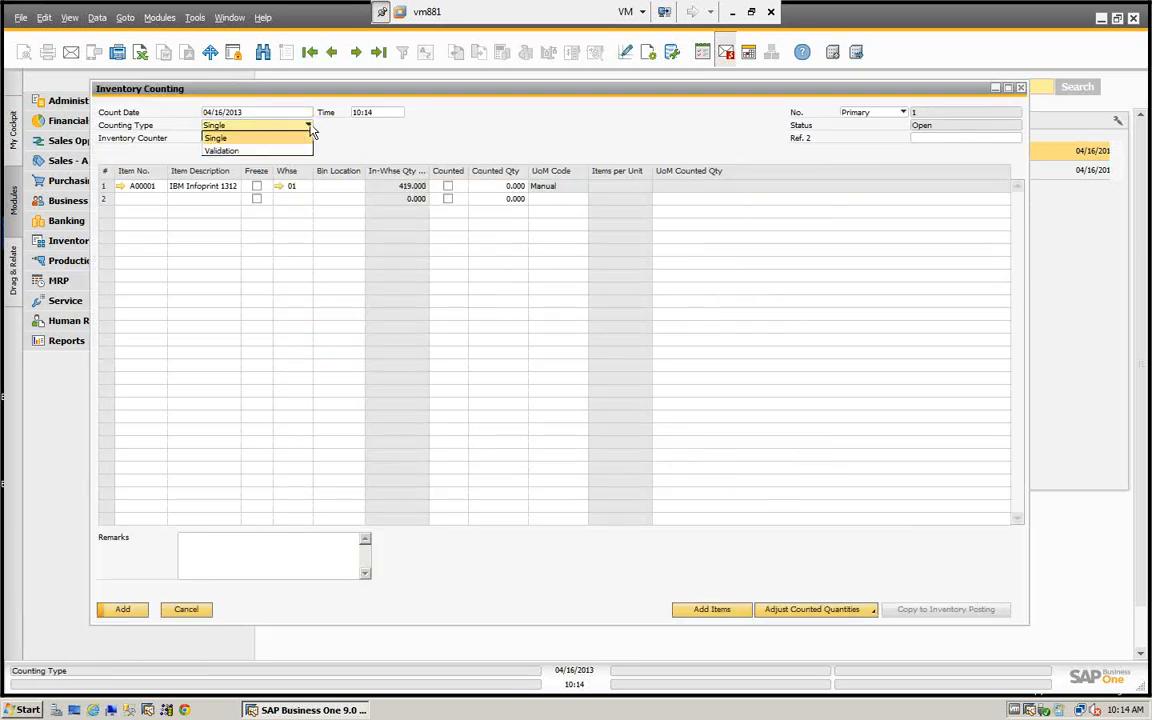
click(222, 149)
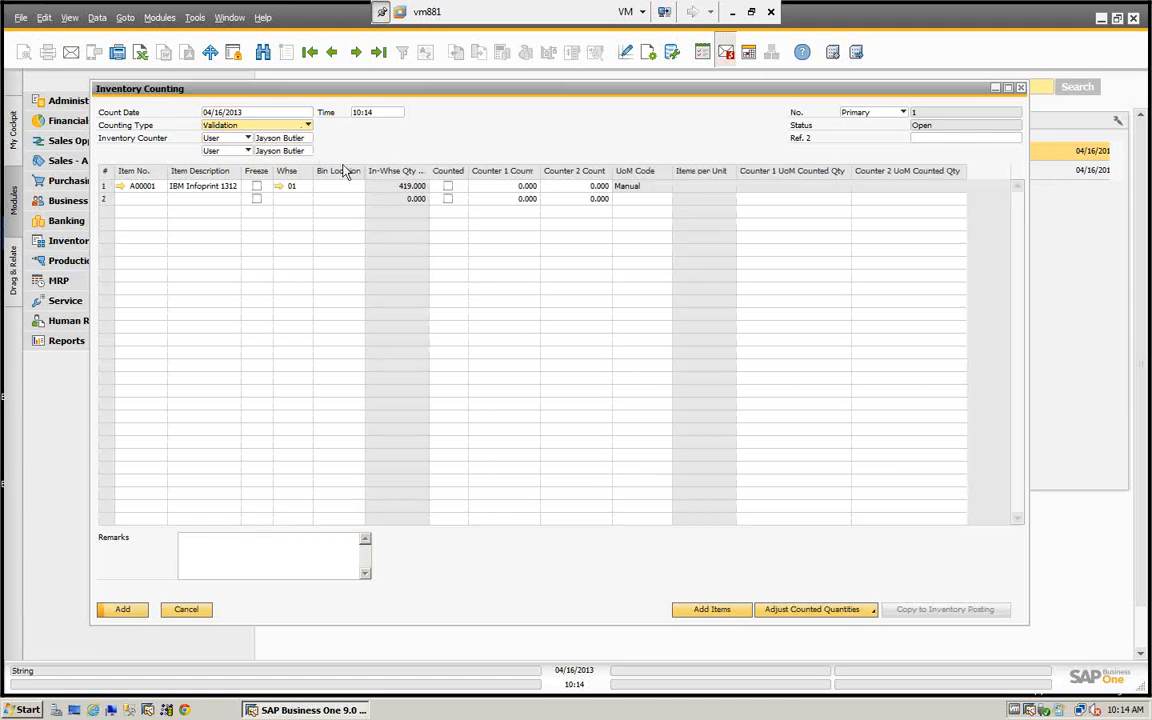
click(304, 151)
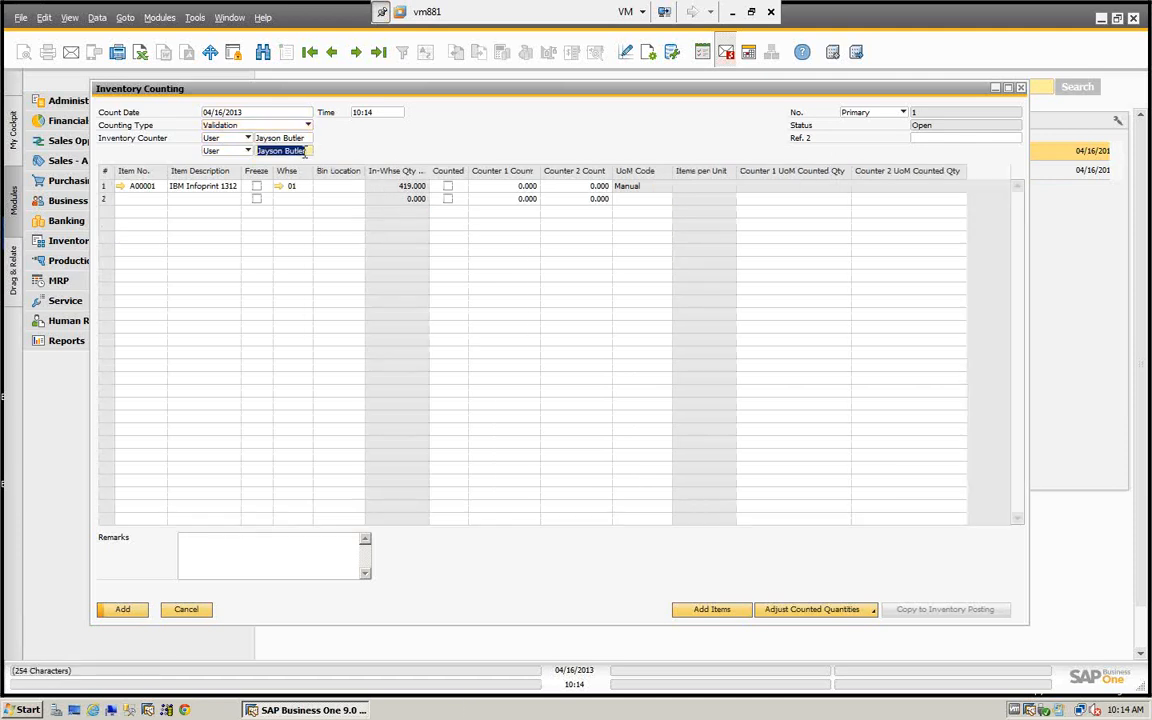
key(BackSpace)
key(Tab)
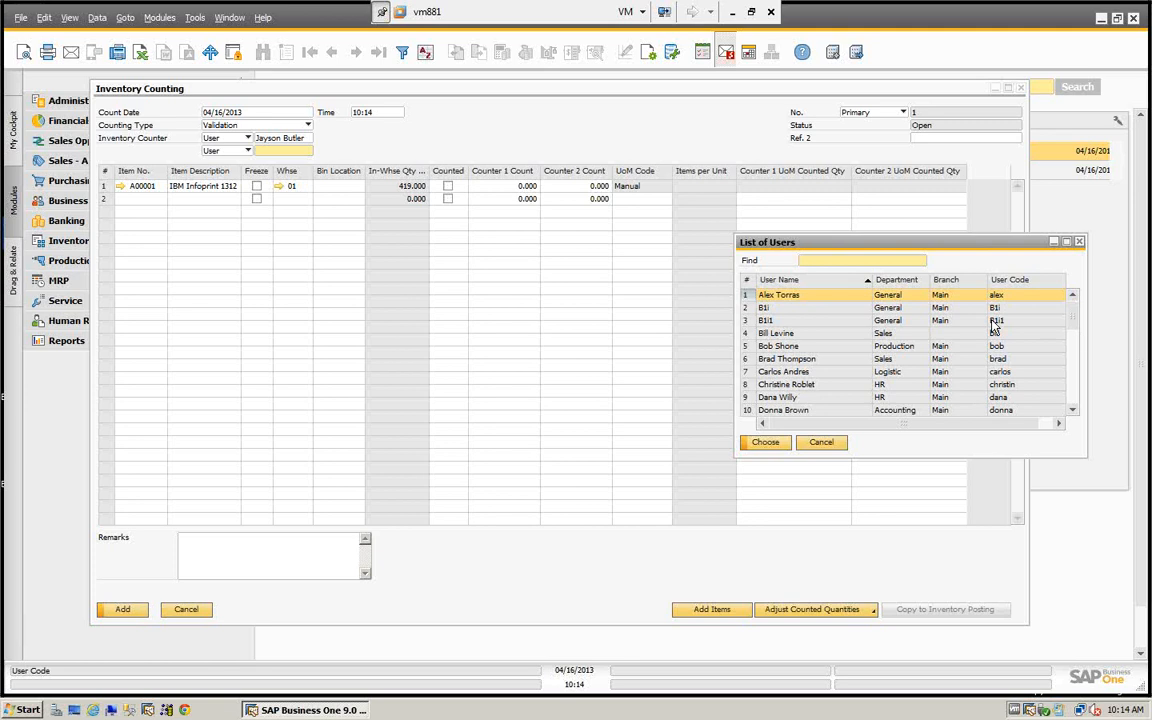
text(f)
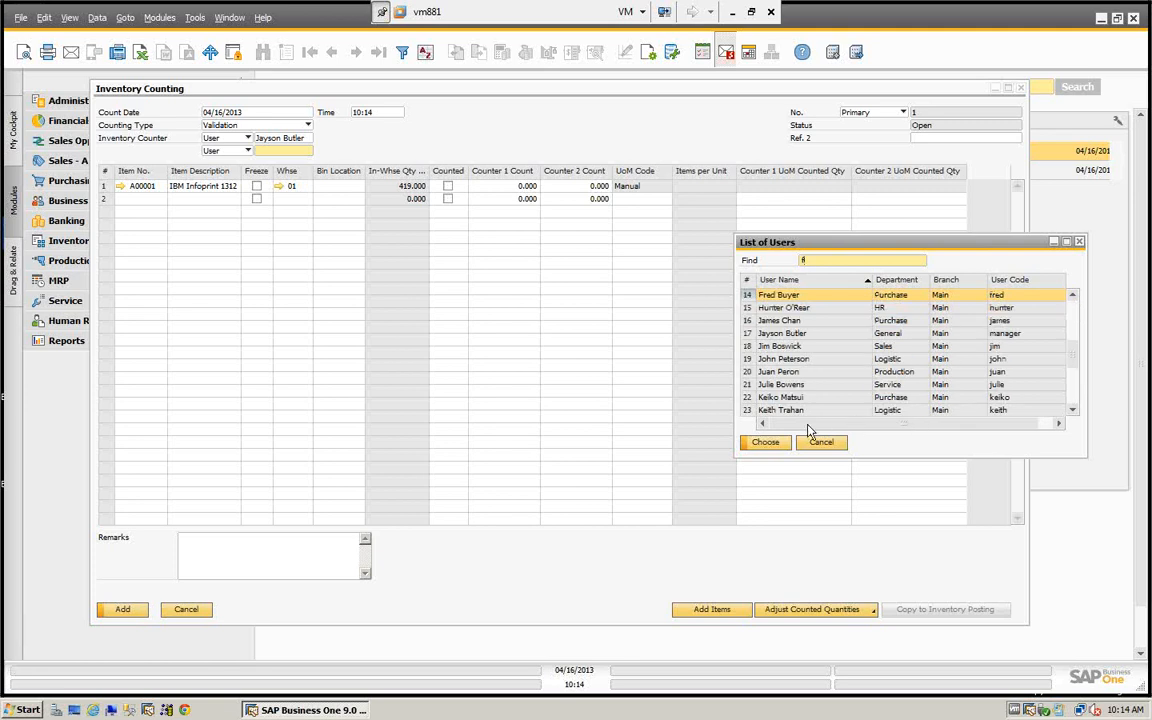
click(766, 442)
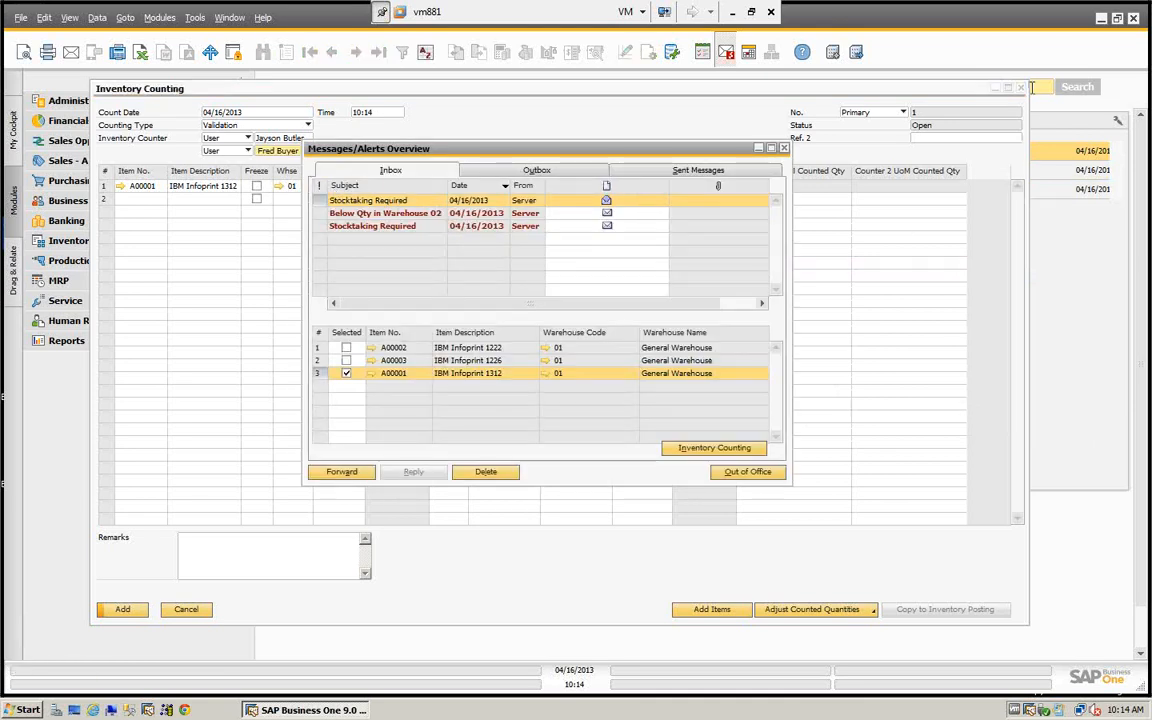
click(1020, 88)
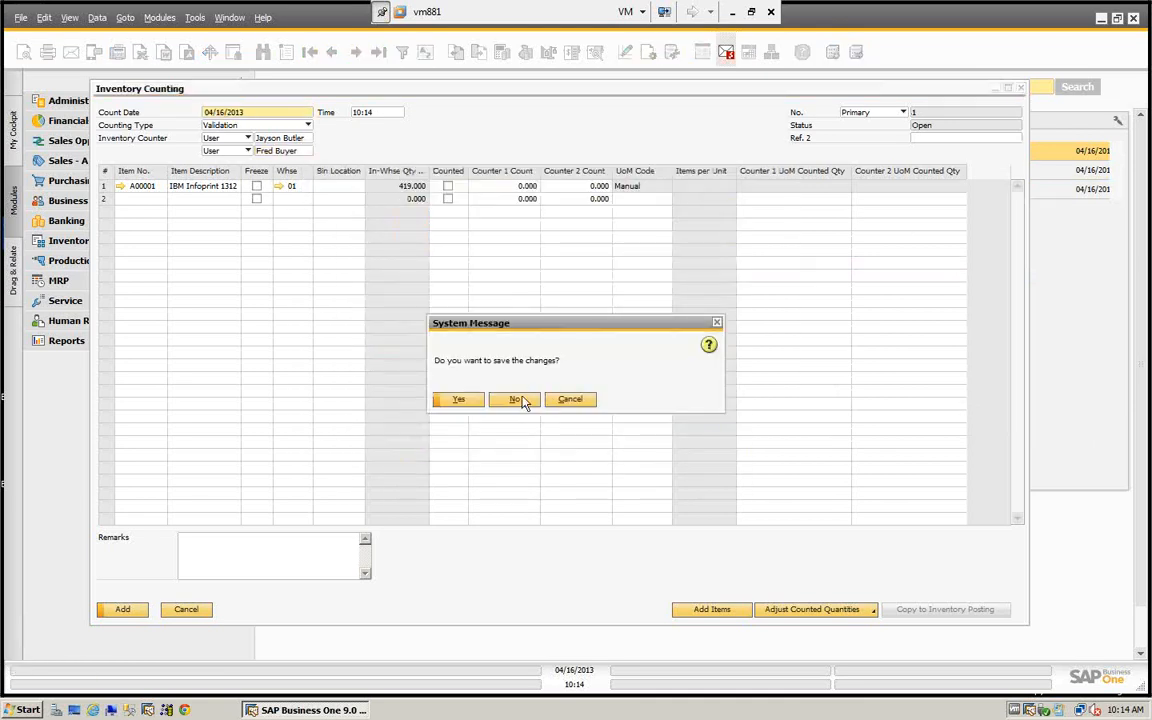
click(516, 399)
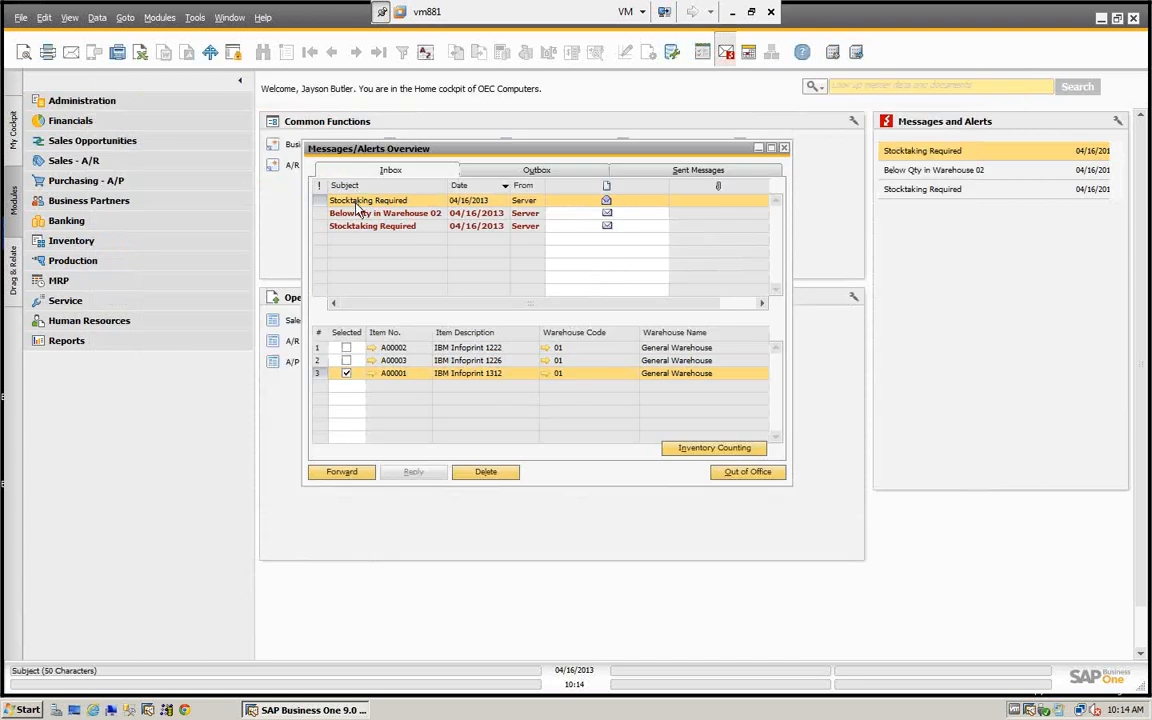
- From the newer Stocktaking Required alert, create an inventory counting document for only item A00001 in warehouse 02
click(385, 214)
click(386, 204)
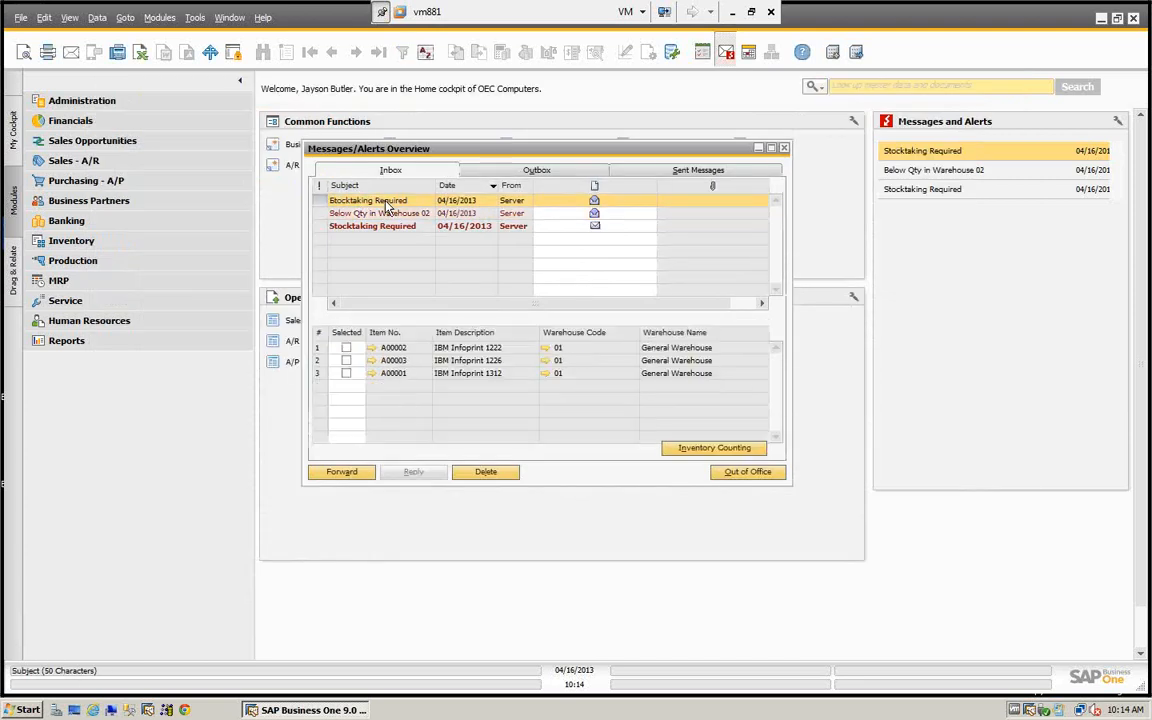
click(382, 228)
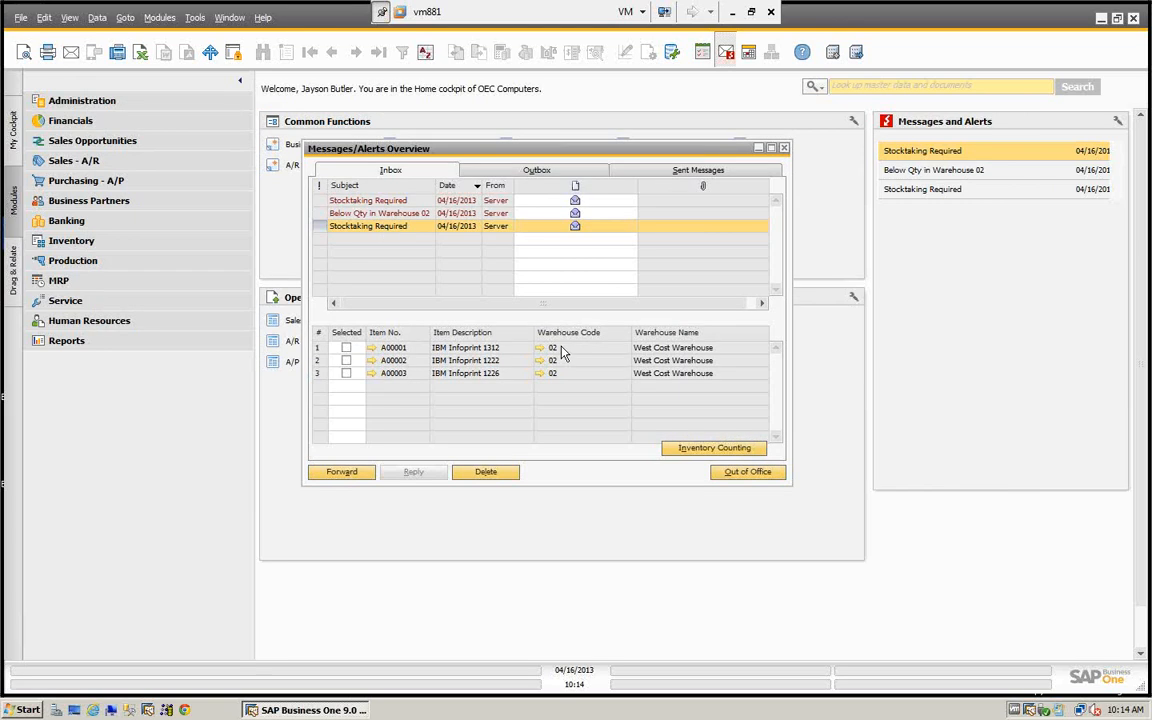
click(346, 347)
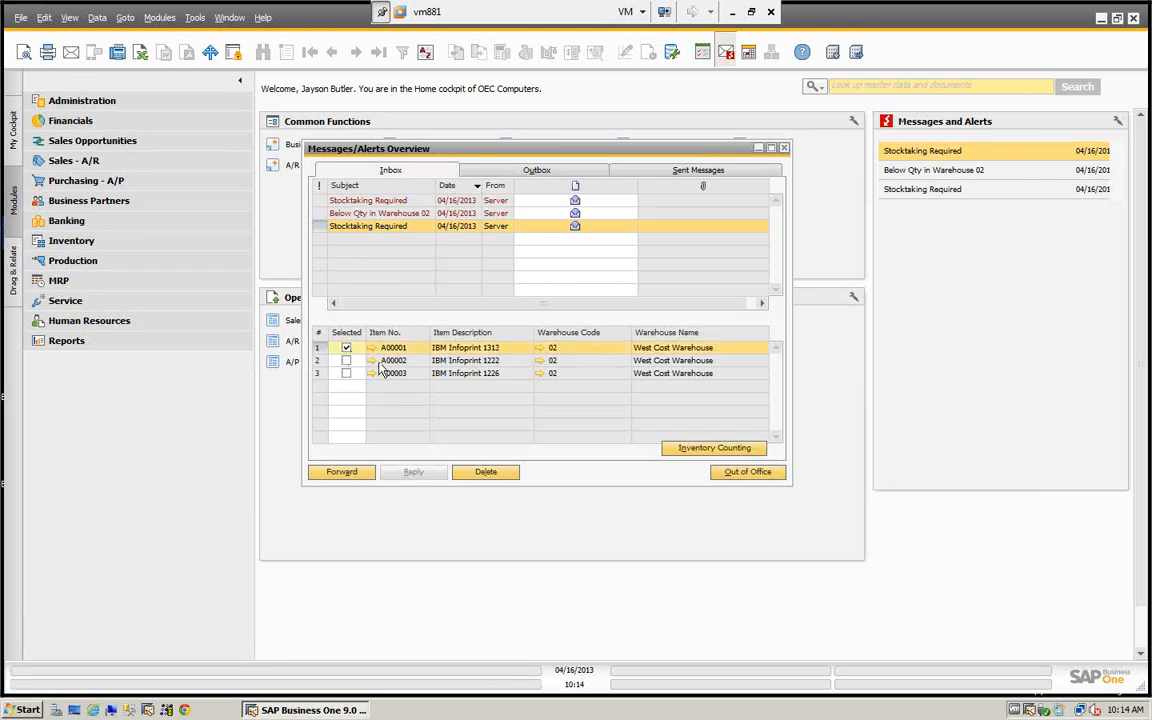
click(710, 452)
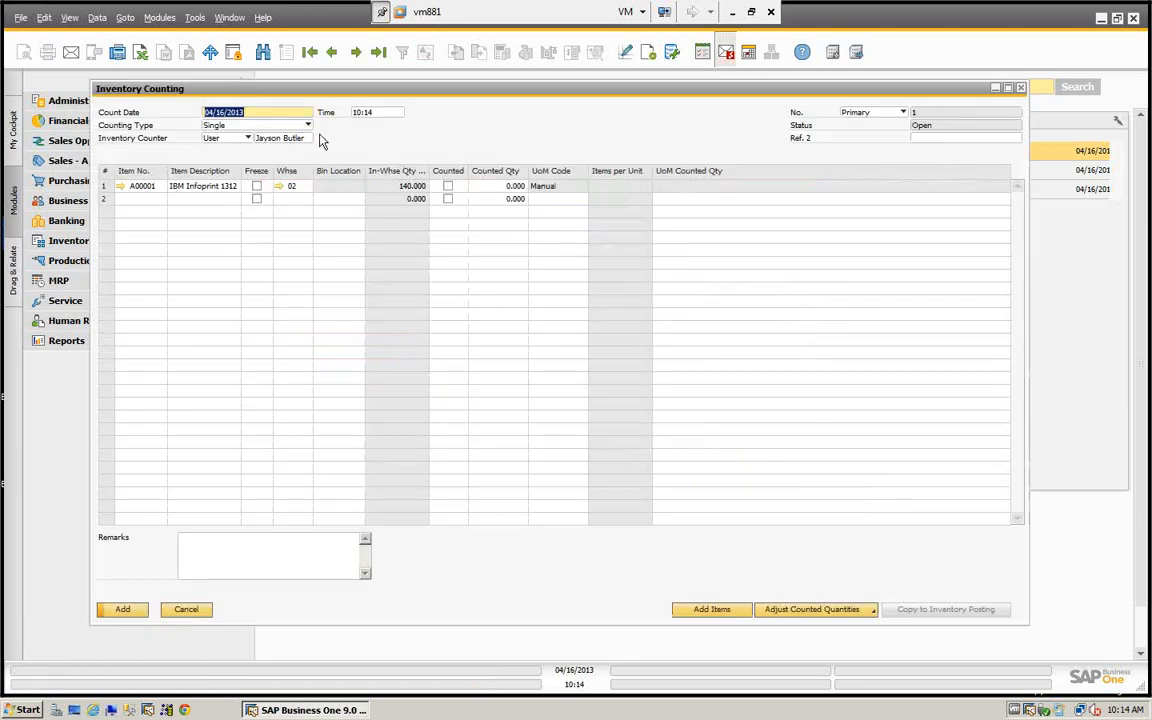
- Set the counting type to Validation and replace the second inventory counter with a user from the Purchase department
click(307, 125)
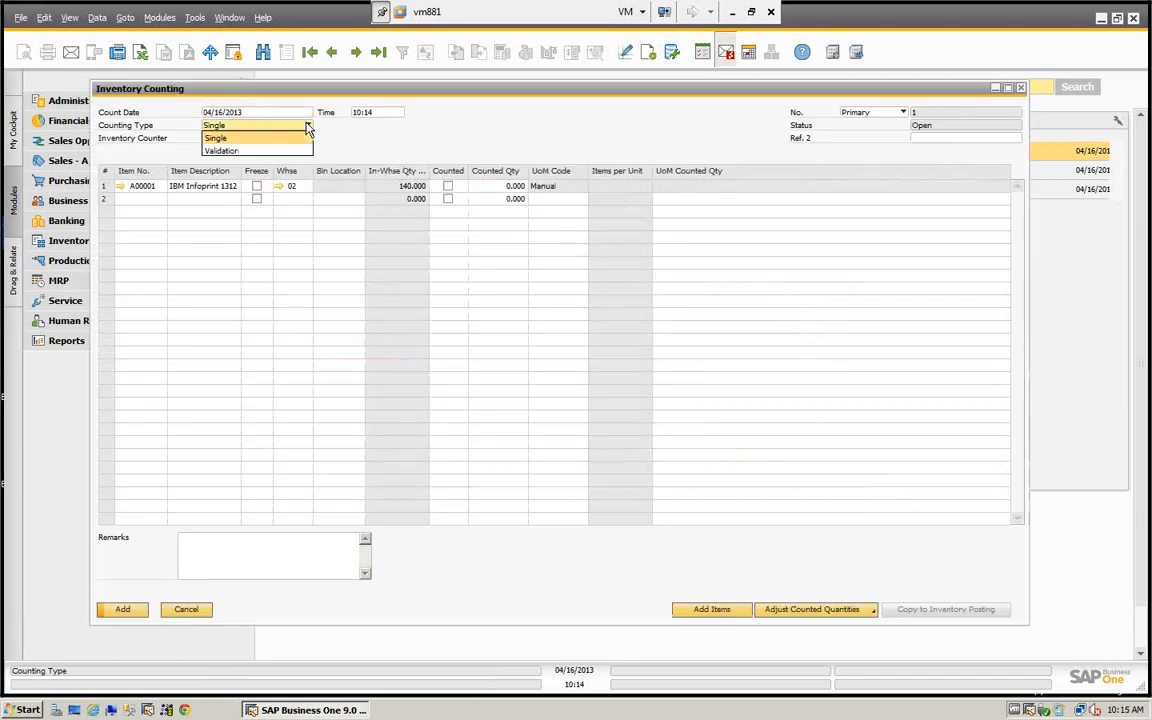
click(222, 151)
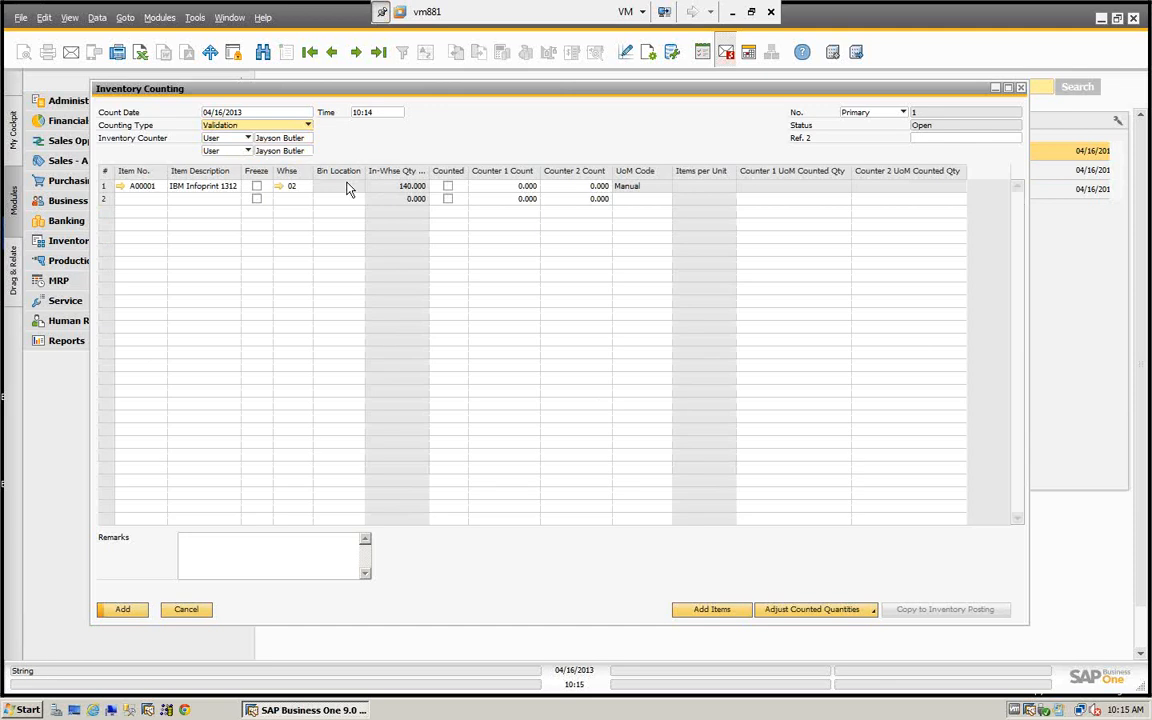
click(298, 151)
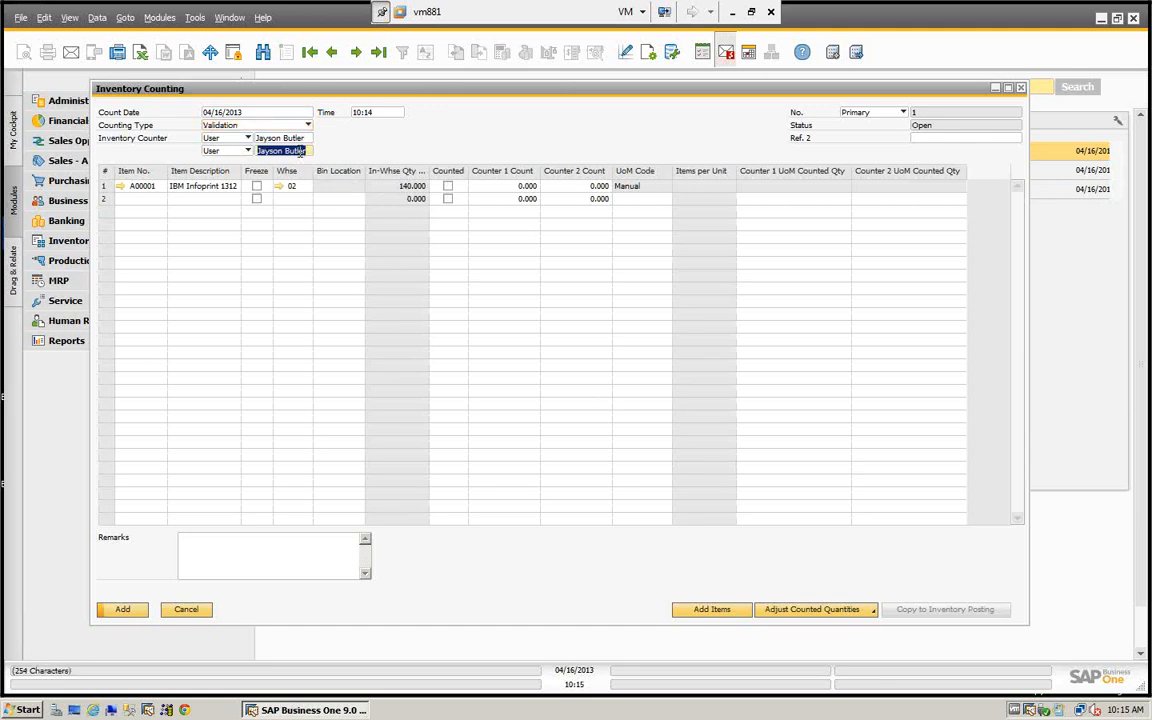
key(BackSpace)
key(Tab)
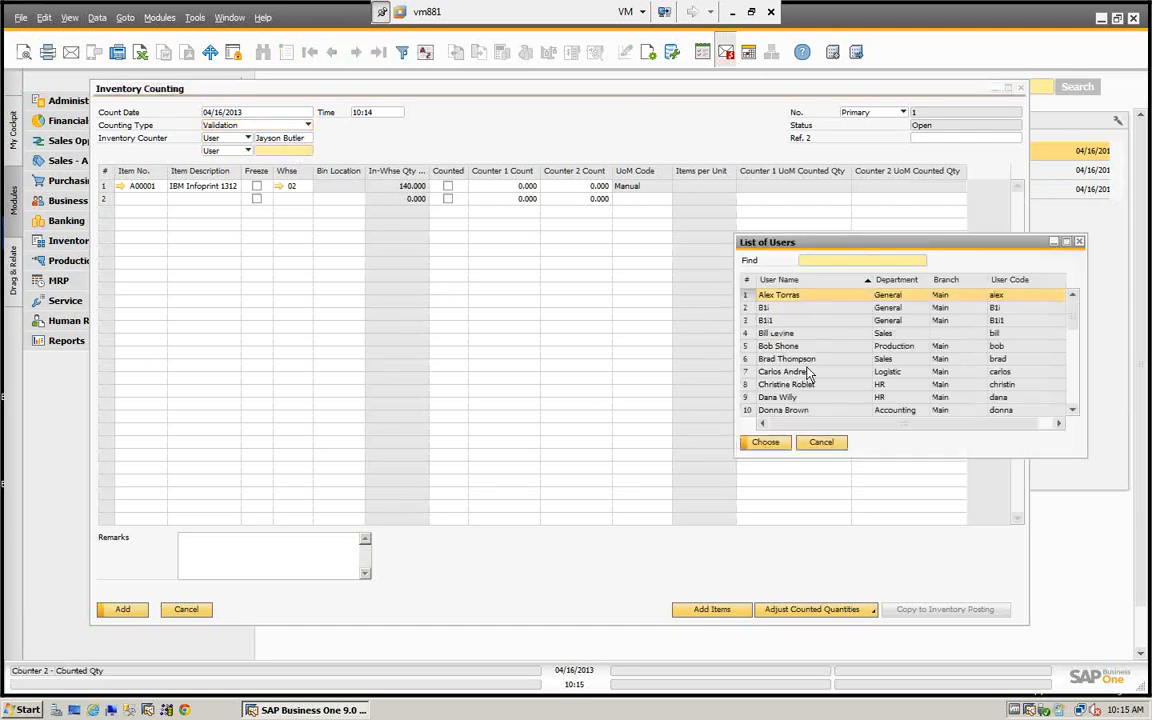
text(f)
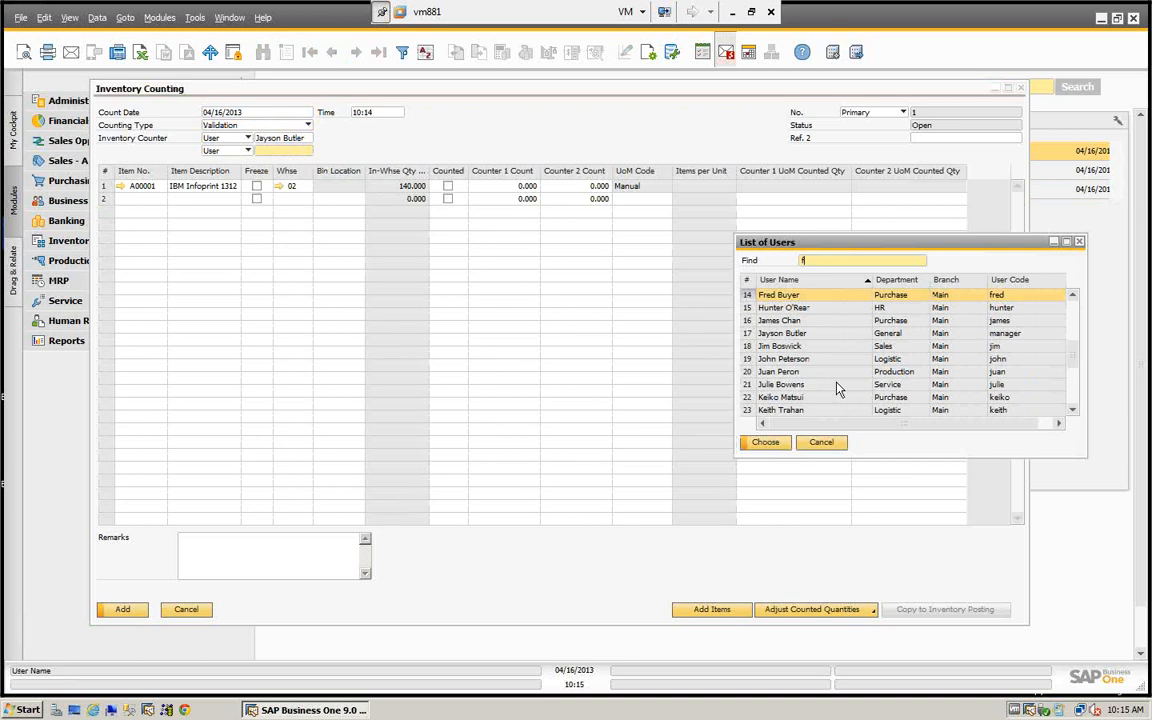
click(770, 444)
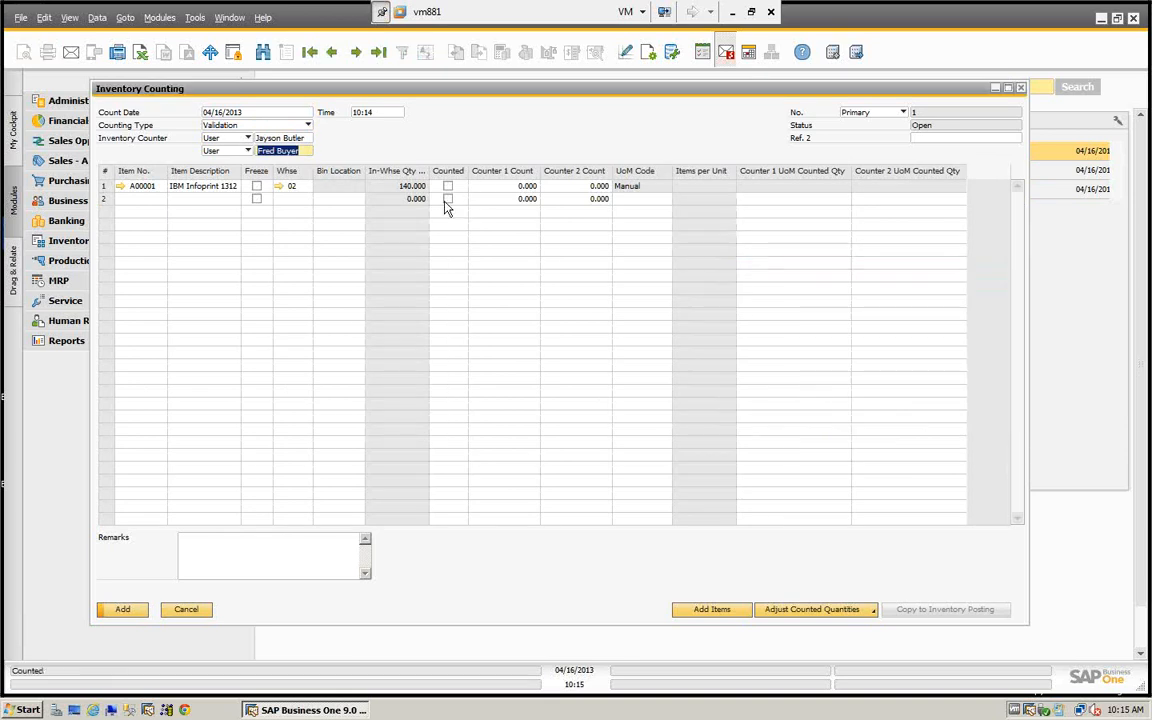
- Freeze item A00001 in warehouse 02 for the count, add the inventory counting document, and reopen it
click(256, 186)
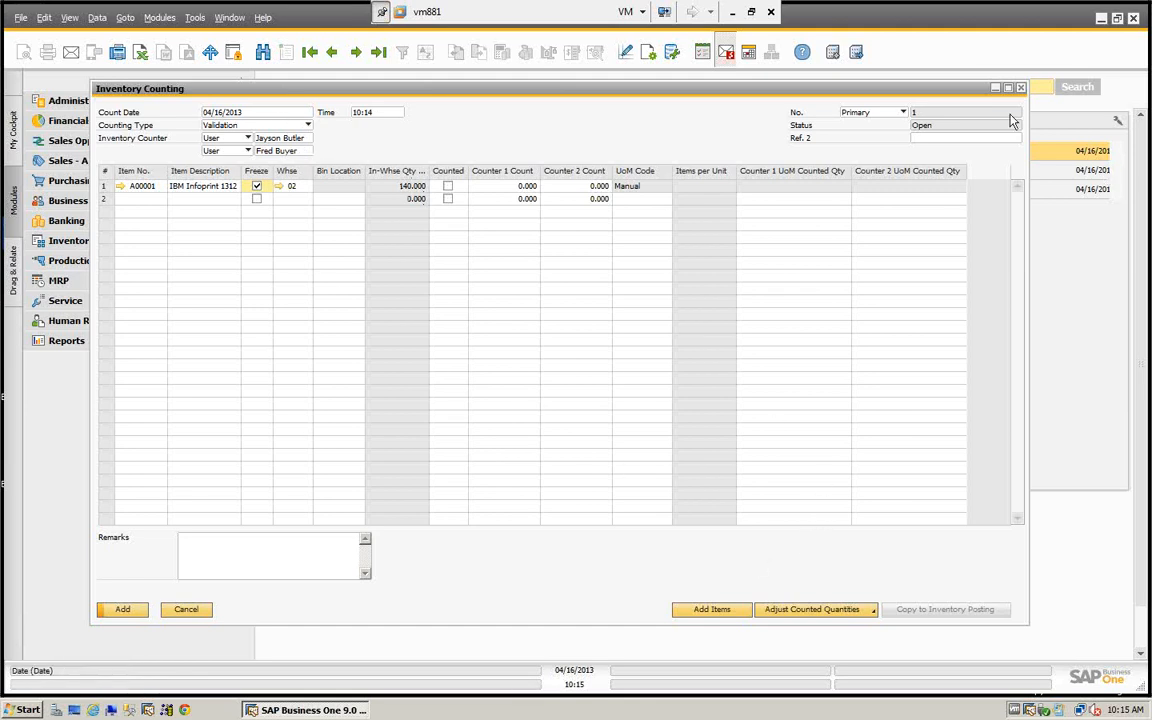
click(123, 610)
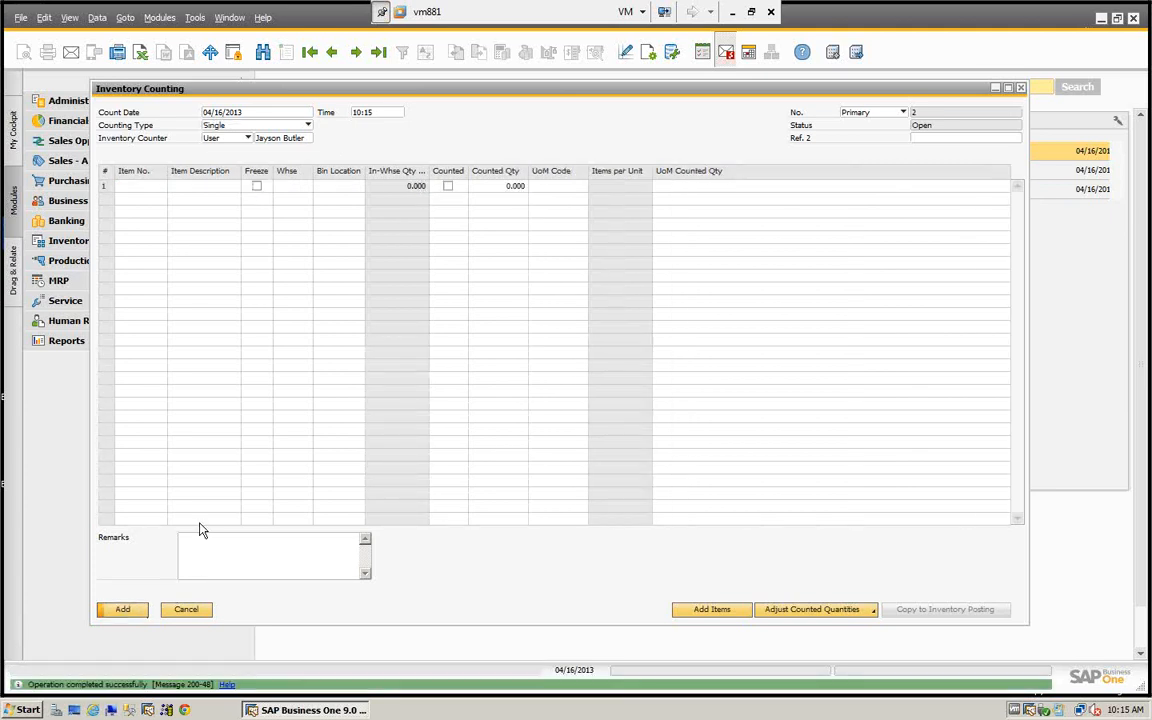
click(378, 52)
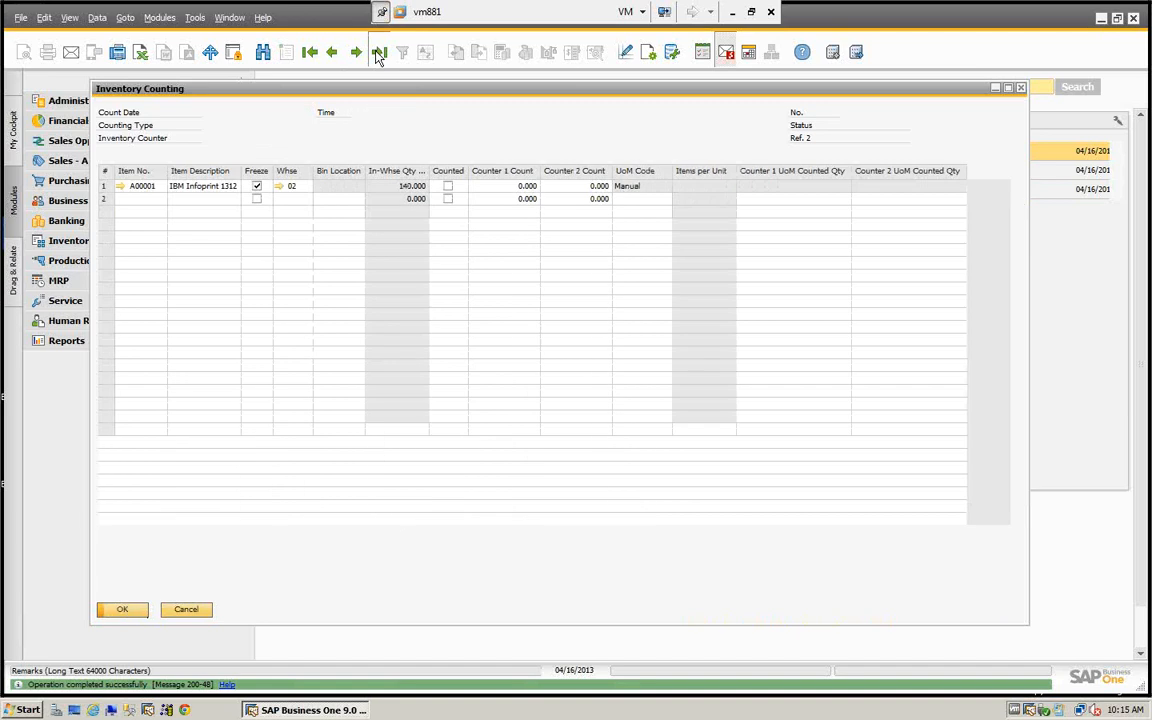
- Generate the inventory counting sheet showing the in-warehouse quantity on count date for both counters, and enlarge the report to examine it
click(46, 52)
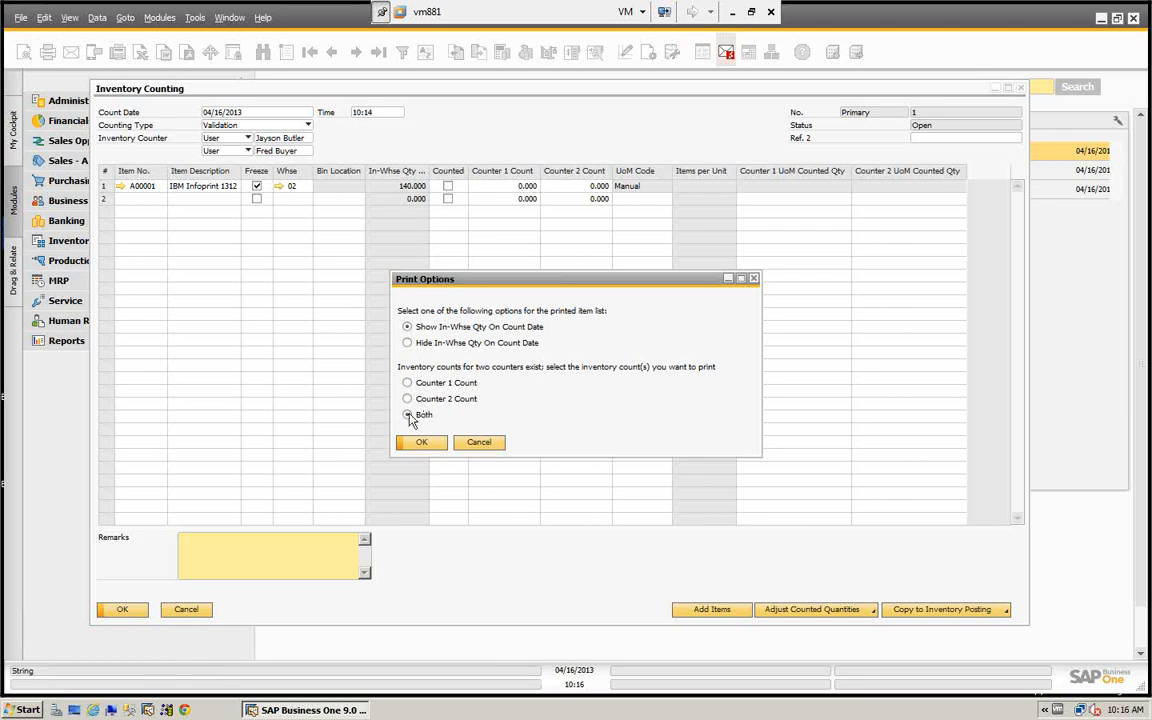
click(421, 443)
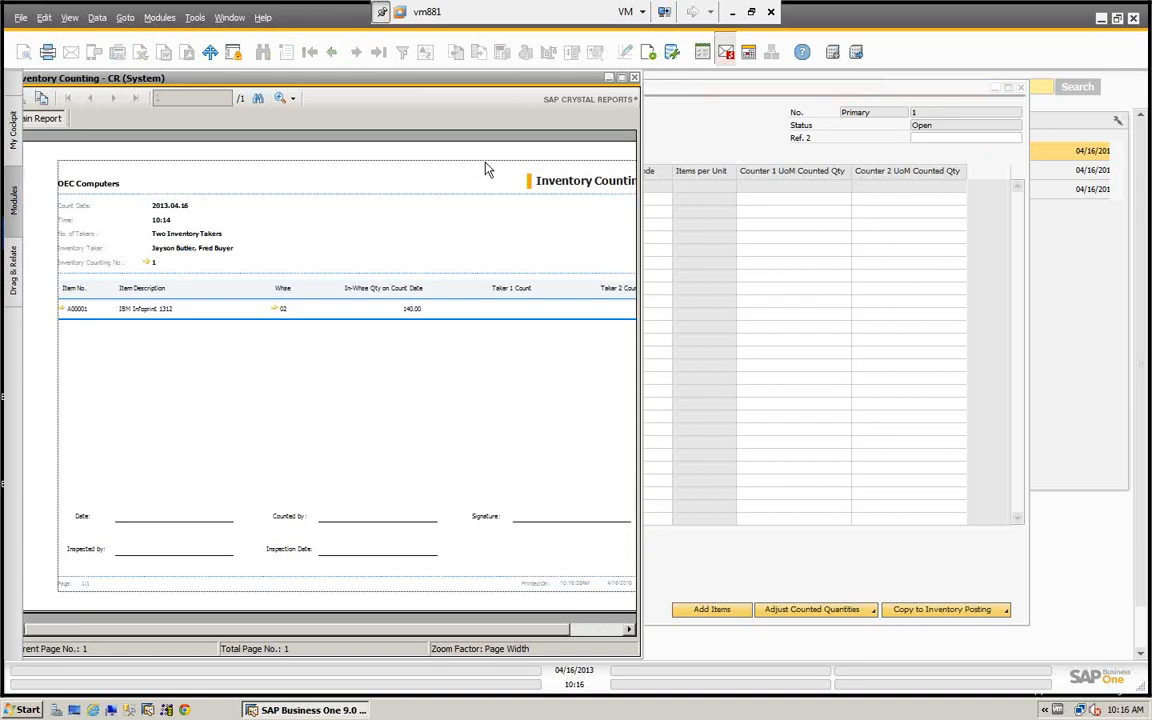
drag(643, 103, 1128, 213)
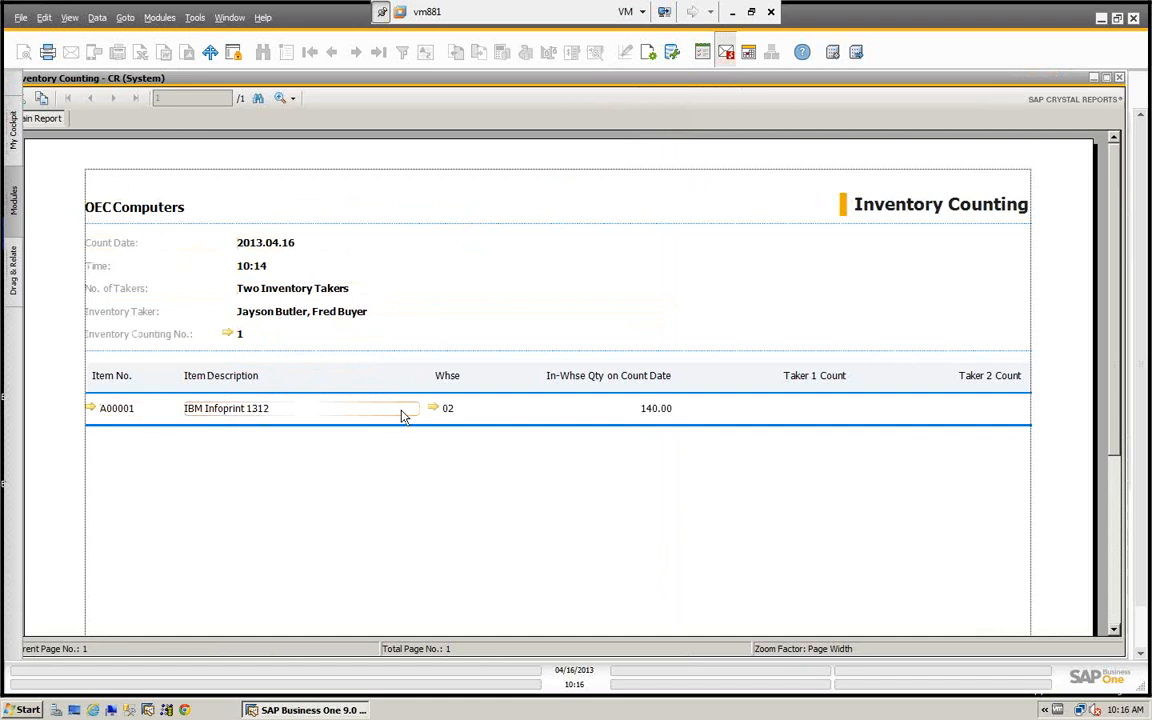
scroll(424, 419, down, 2)
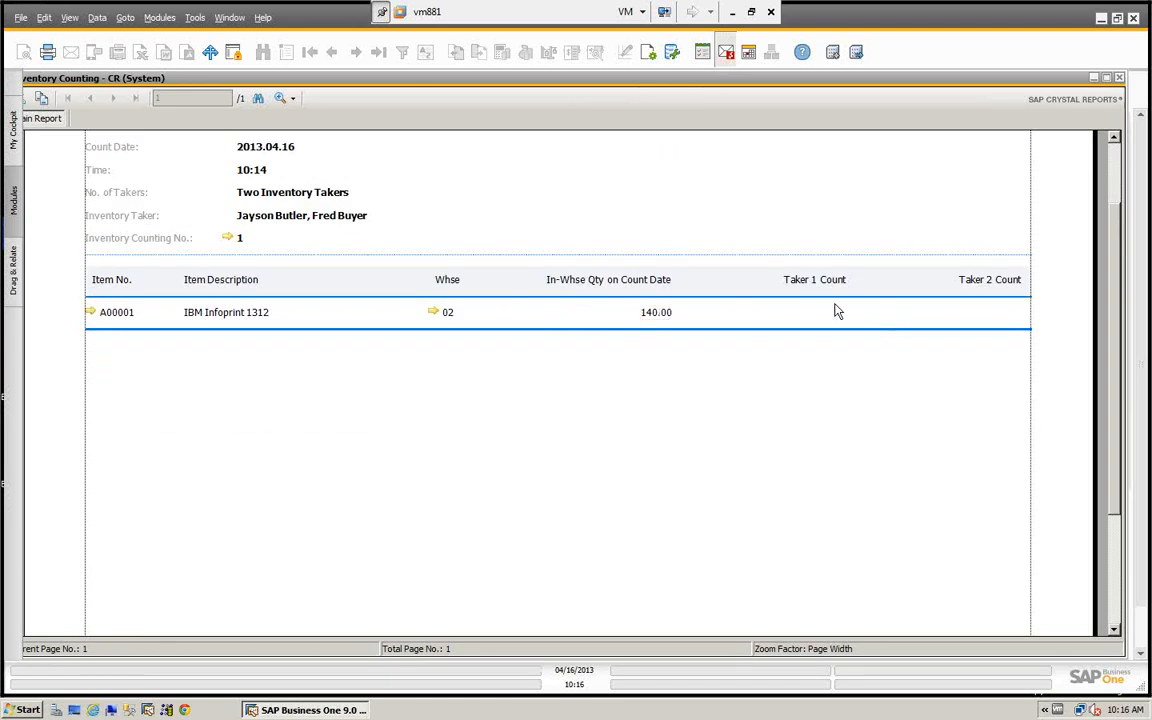
- Examine the rest of the two-counter counting sheet through the signature and inspection fields, and close the report
scroll(1005, 315, down, 2)
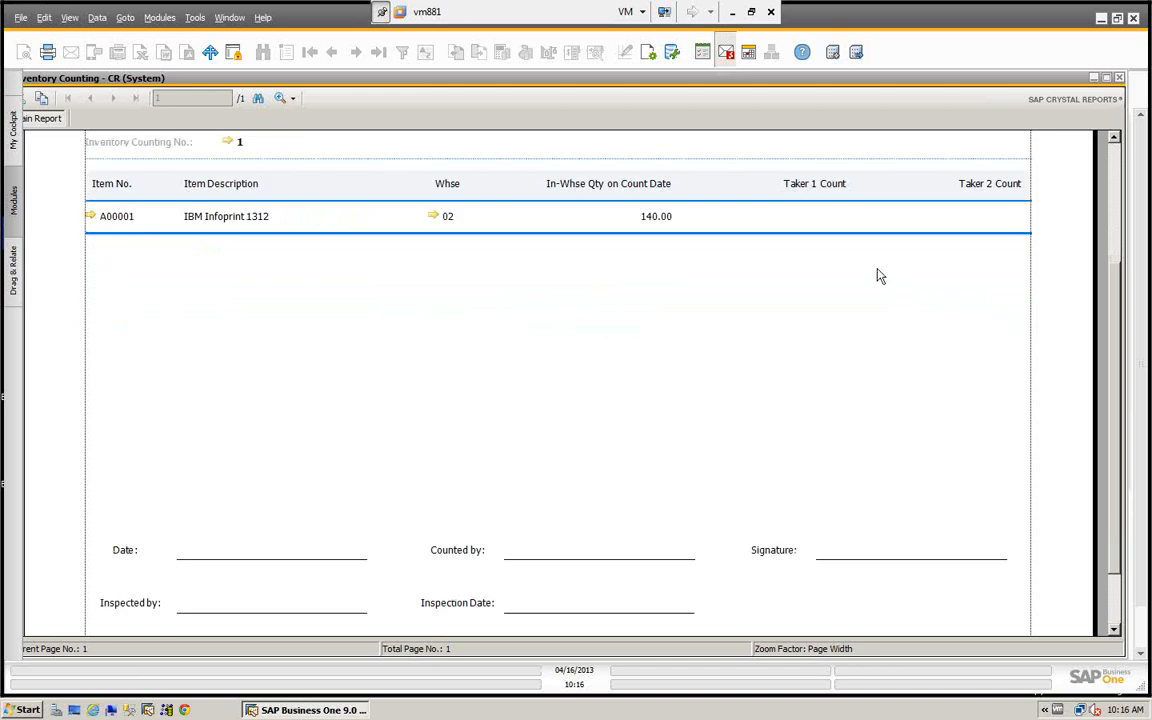
scroll(755, 419, down, 2)
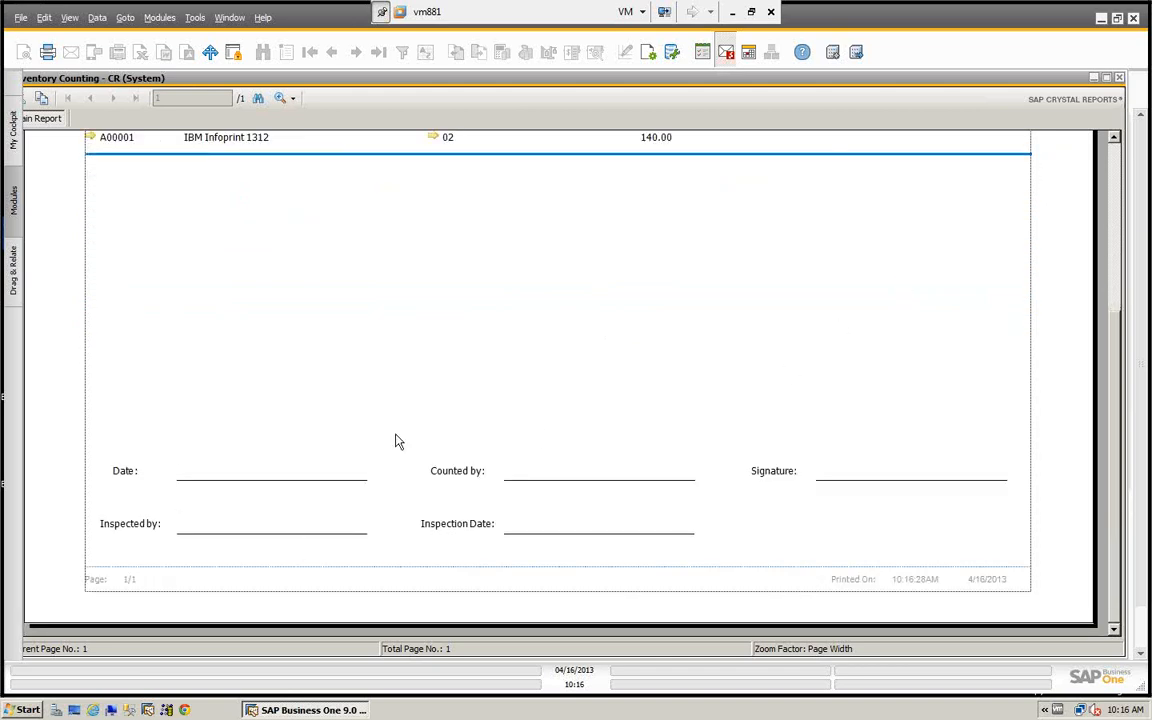
scroll(405, 420, up, 6)
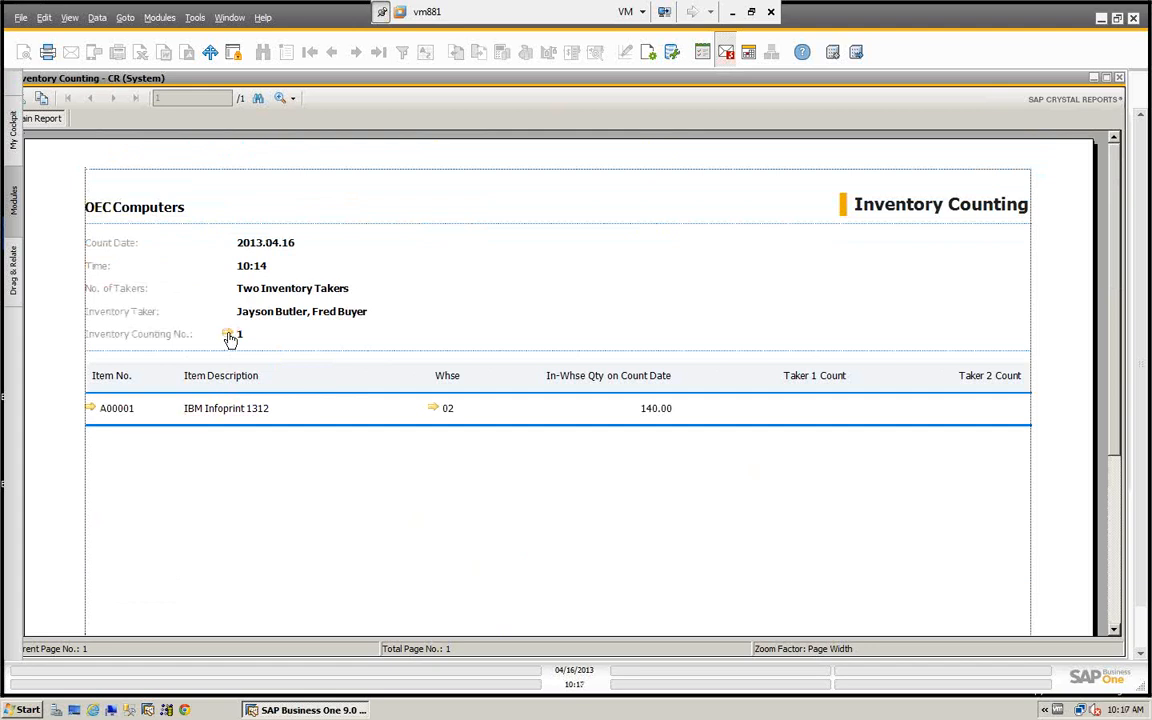
click(1120, 79)
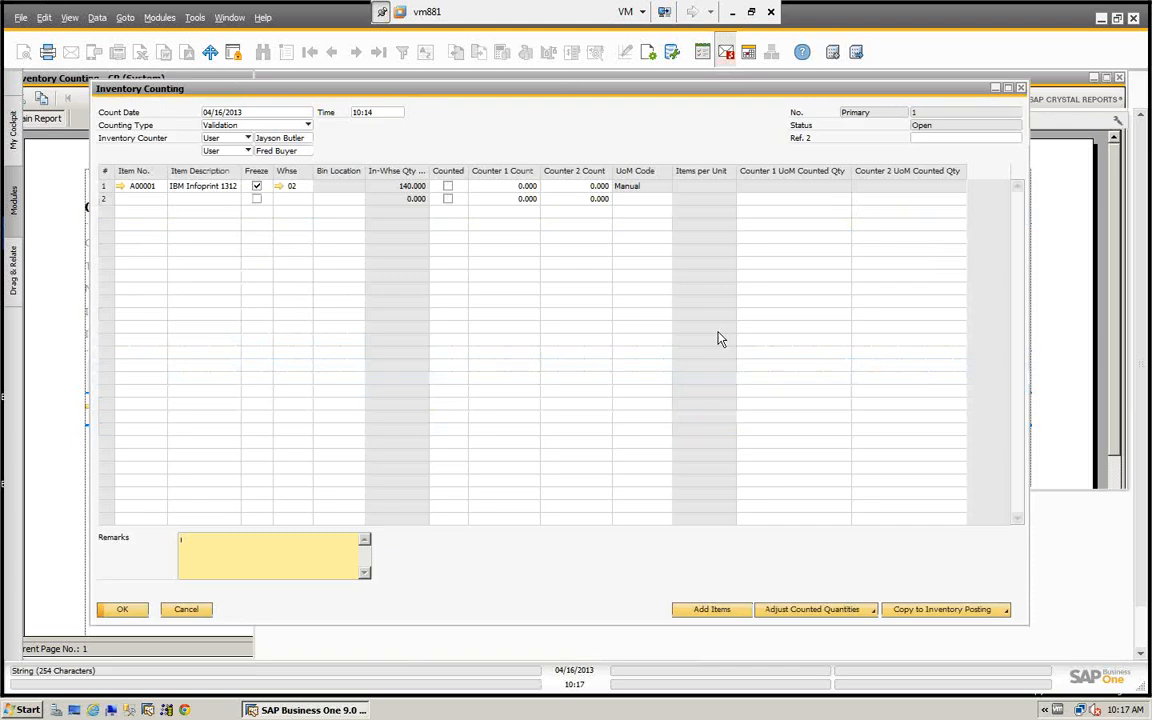
- Generate the counting sheet for only the second counter with the in-warehouse quantity hidden, enlarge and examine it, and close it
click(23, 53)
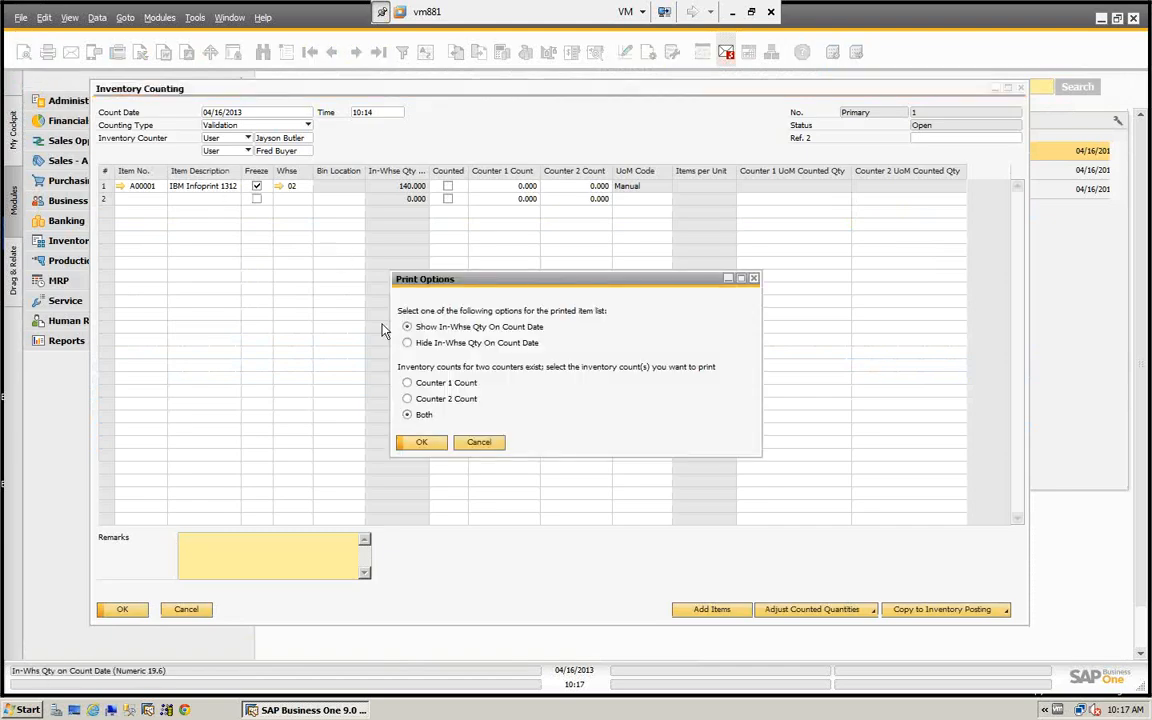
click(407, 343)
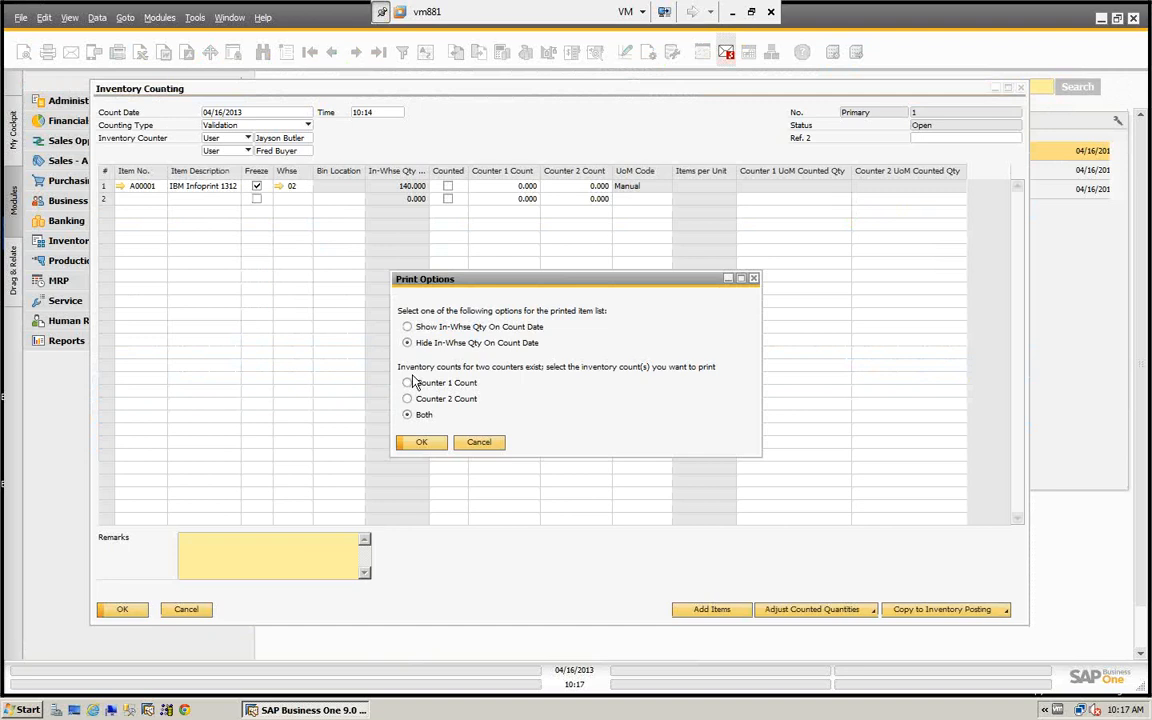
click(407, 383)
click(421, 444)
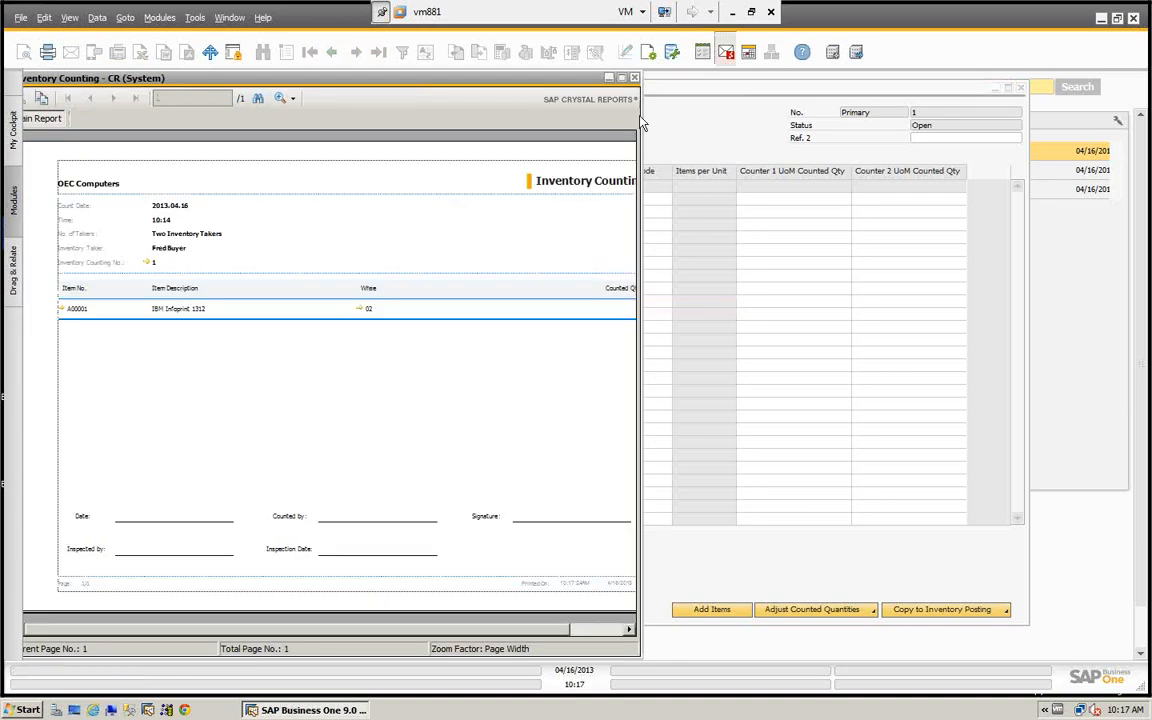
drag(643, 124, 1128, 205)
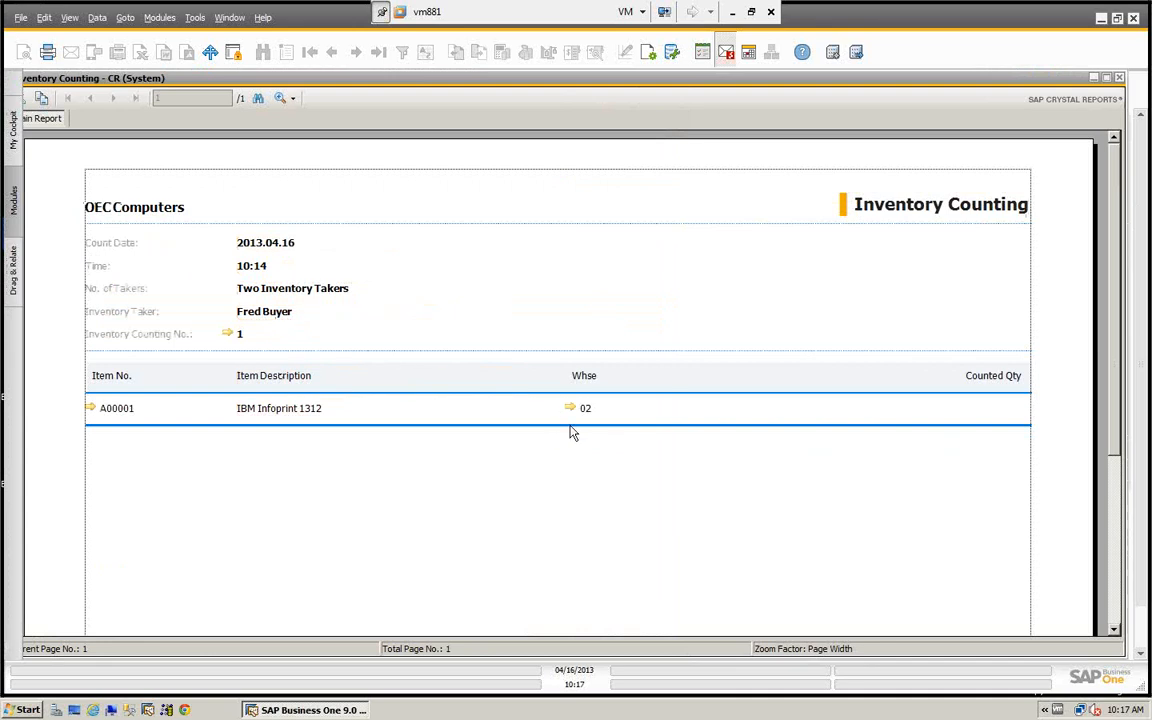
scroll(866, 427, down, 3)
scroll(856, 417, up, 3)
click(1120, 78)
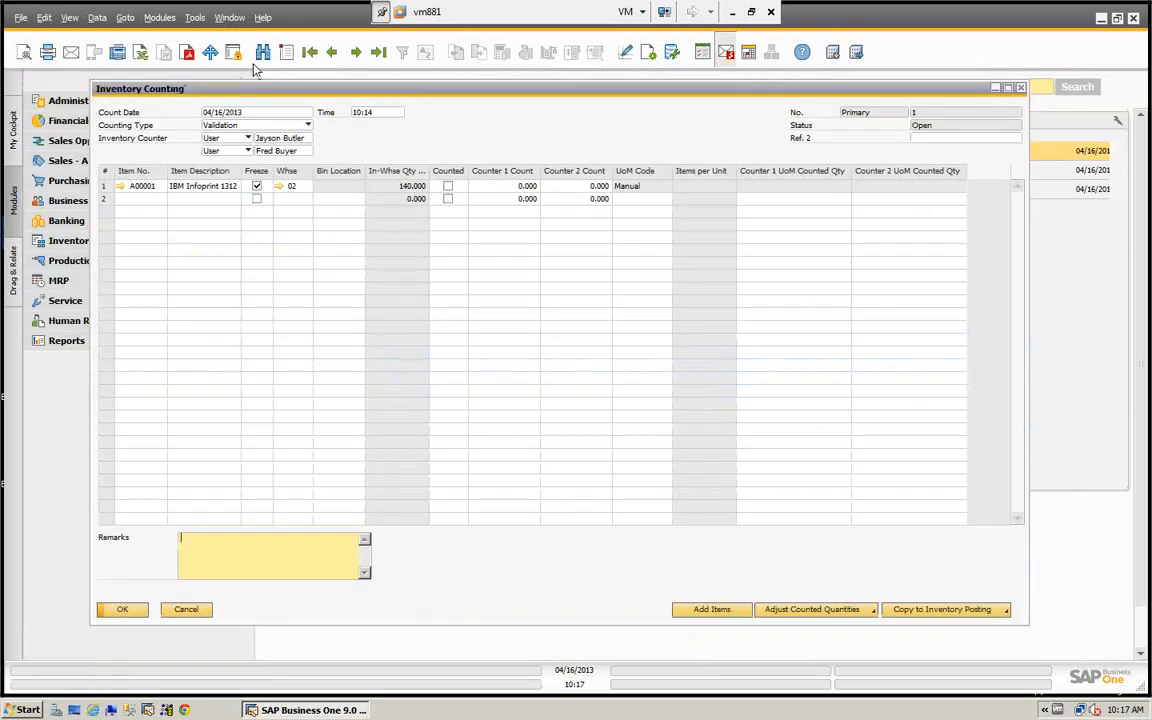
- Generate the counting sheet for only the first counter showing the in-warehouse quantity on count date, examine it enlarged, and close it
click(24, 52)
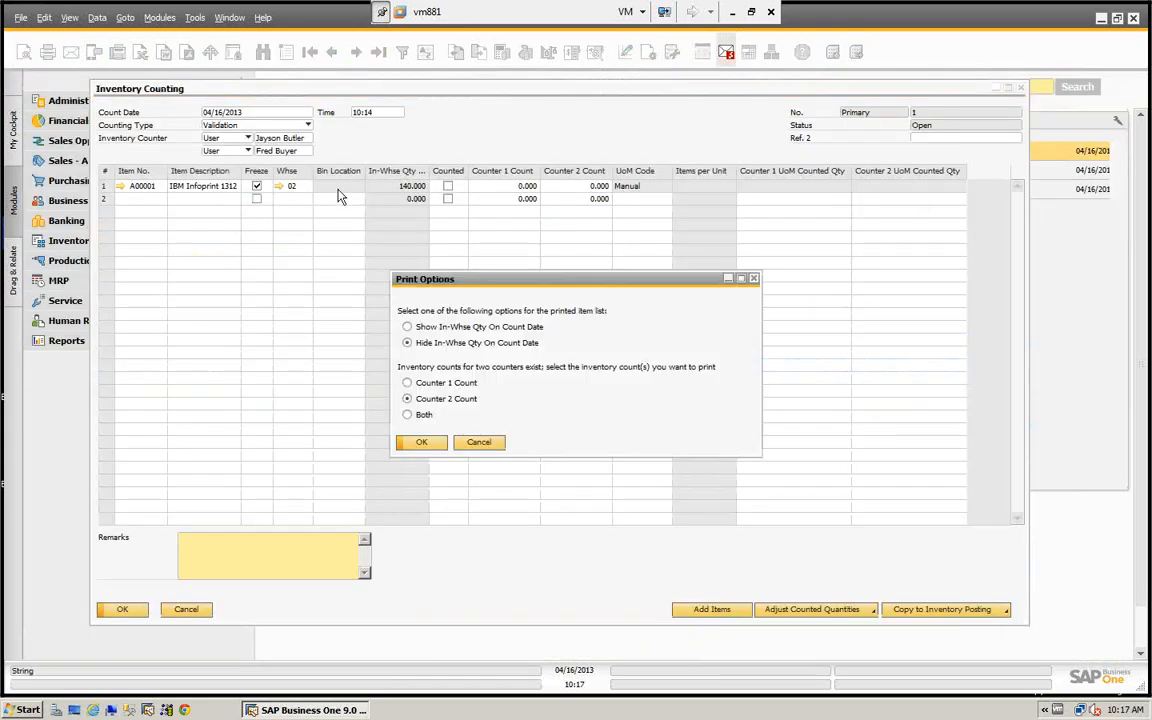
click(407, 383)
click(407, 327)
click(422, 443)
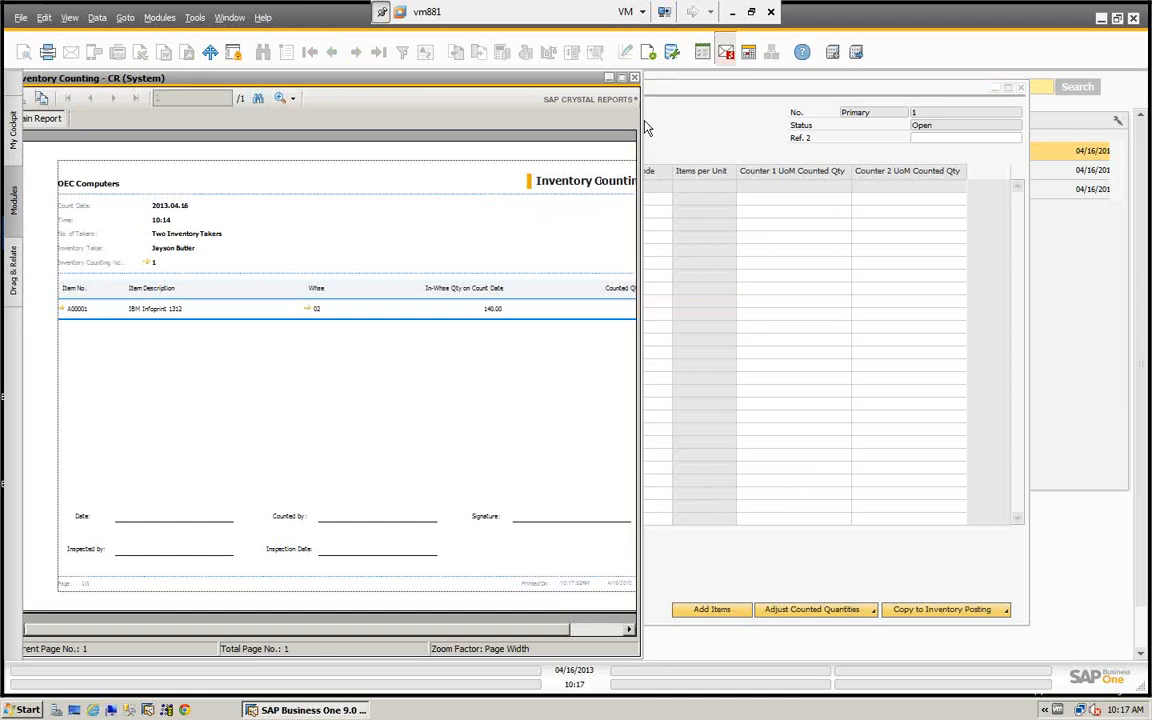
drag(643, 115, 1122, 166)
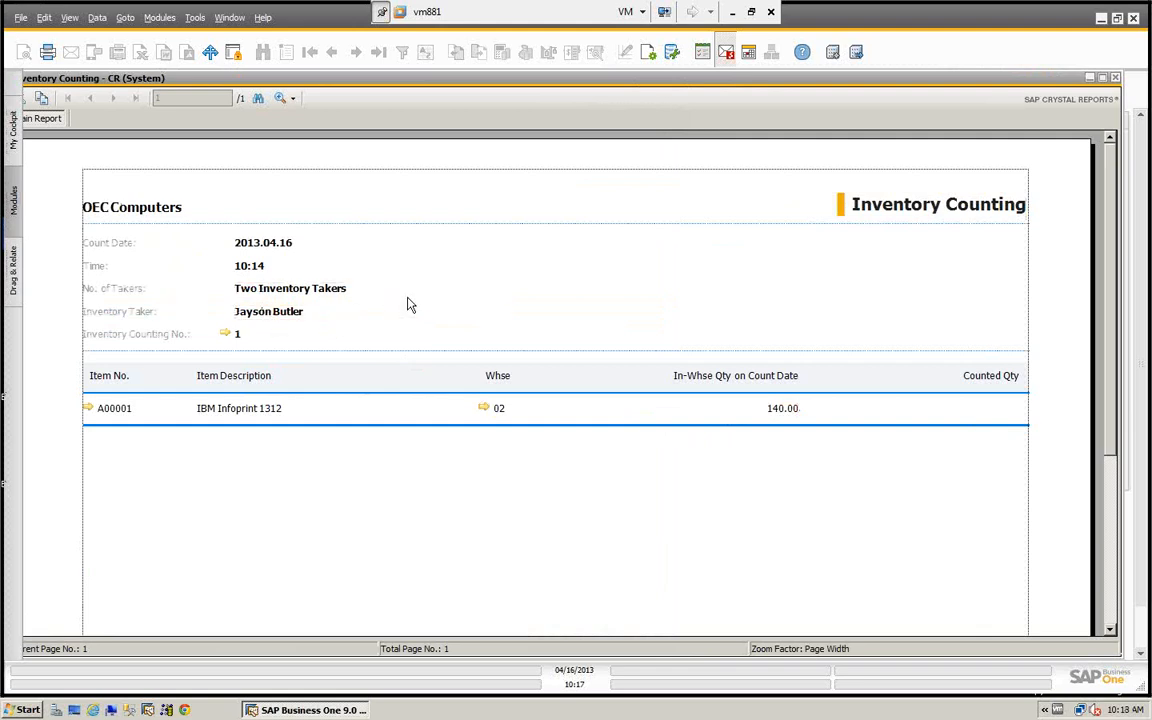
scroll(761, 250, down, 5)
scroll(761, 250, up, 5)
click(1115, 78)
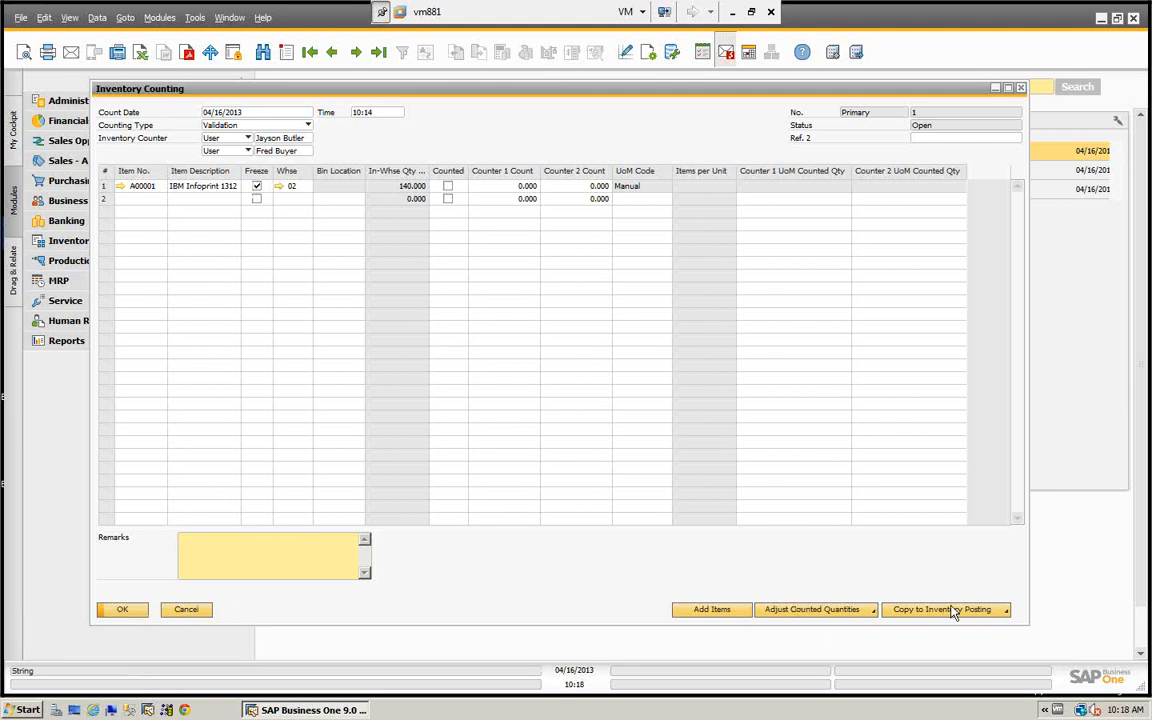
click(840, 610)
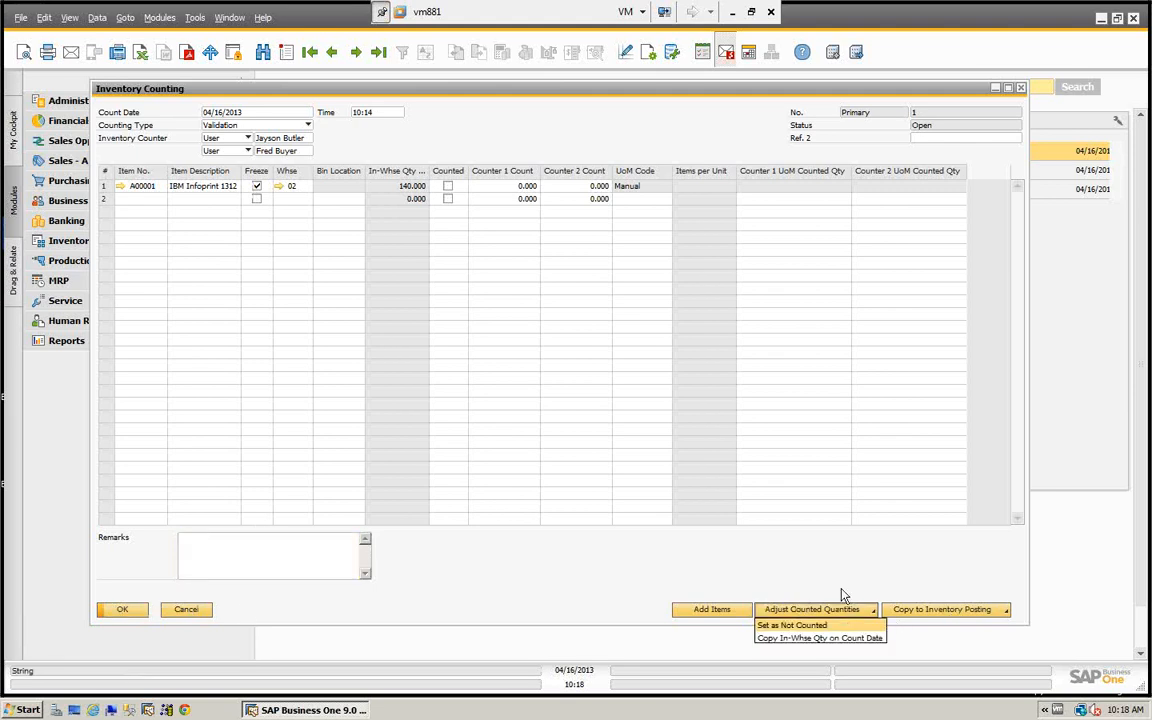
click(797, 188)
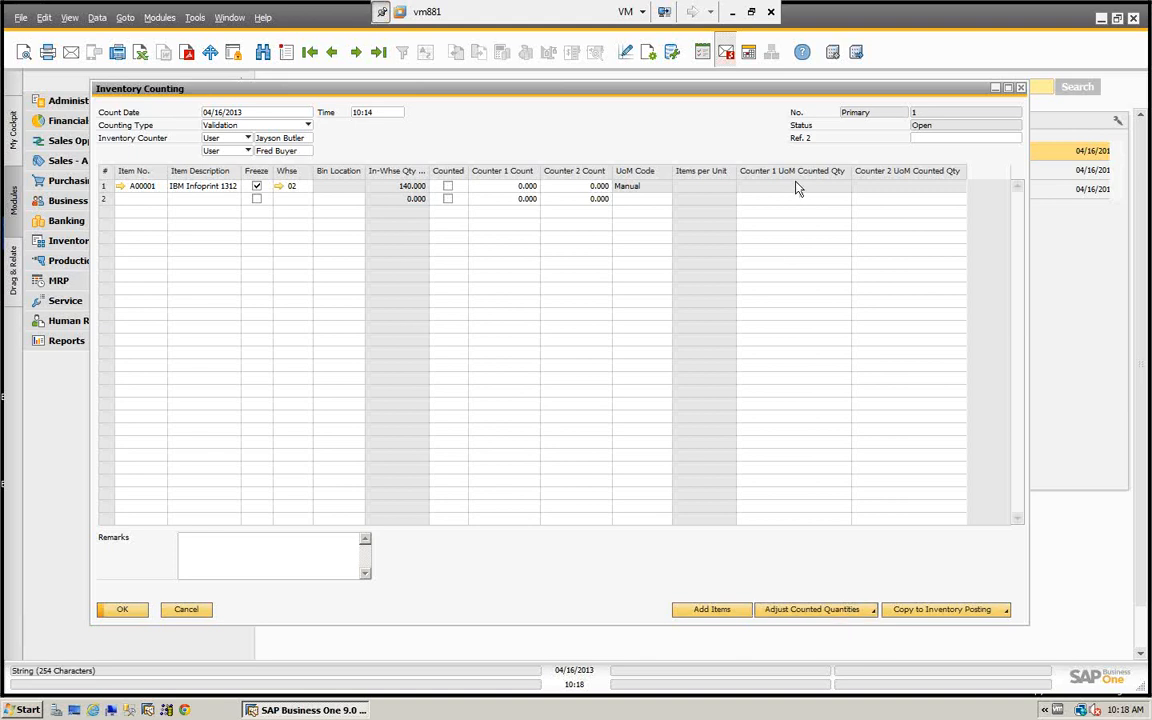
click(447, 190)
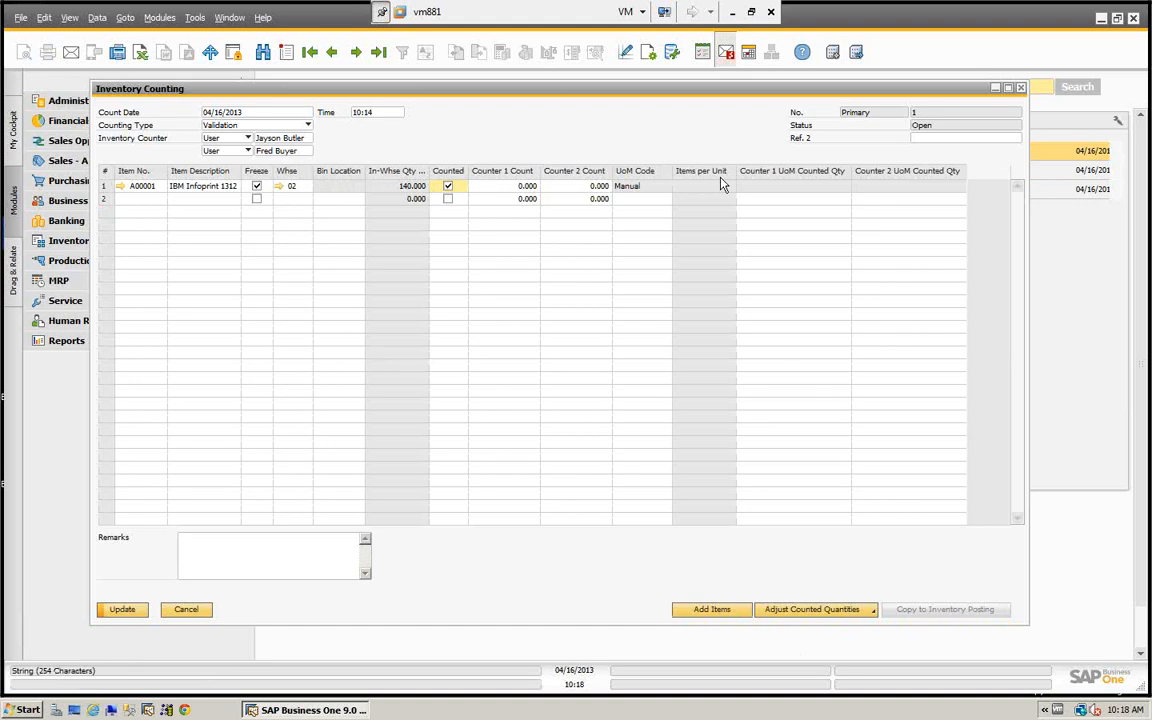
click(180, 609)
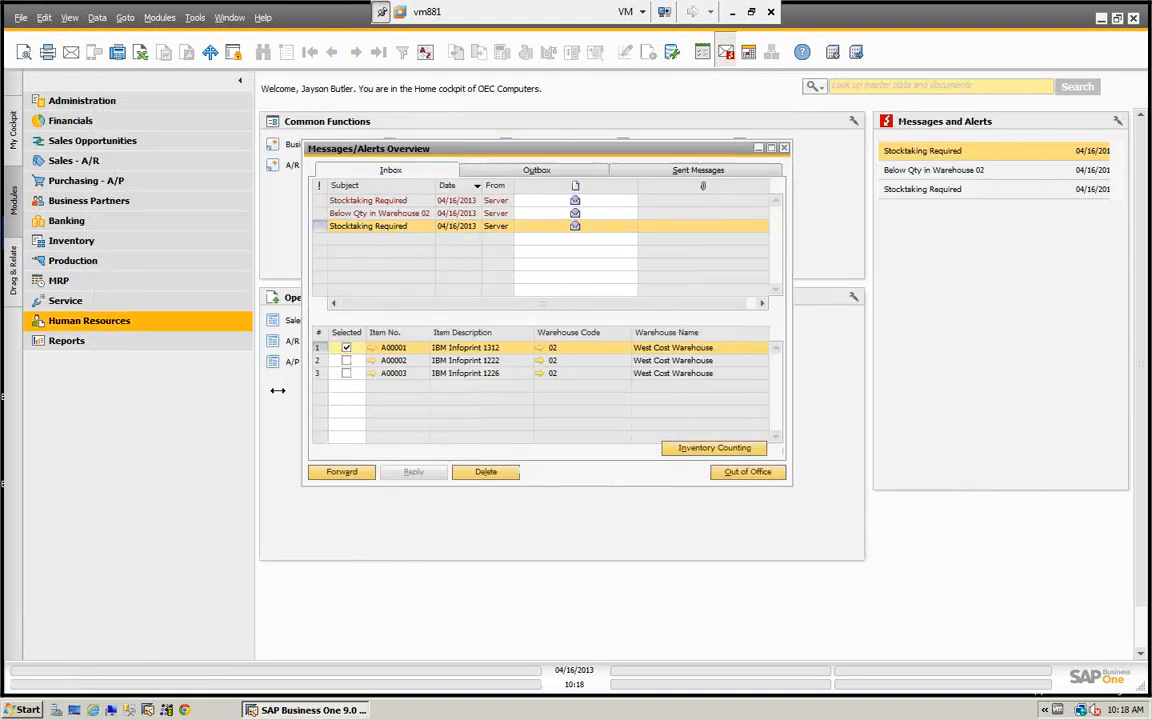
- Close the messages overview and reopen the last inventory counting document, for item A00001 in warehouse 02
click(786, 149)
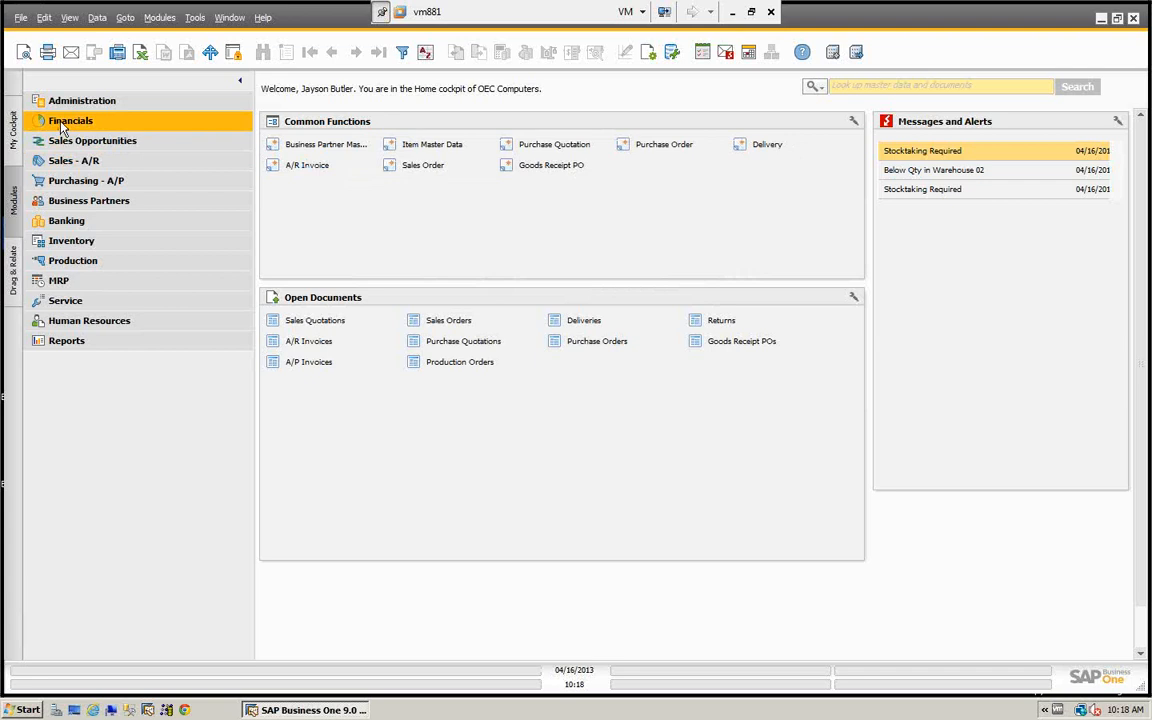
click(55, 244)
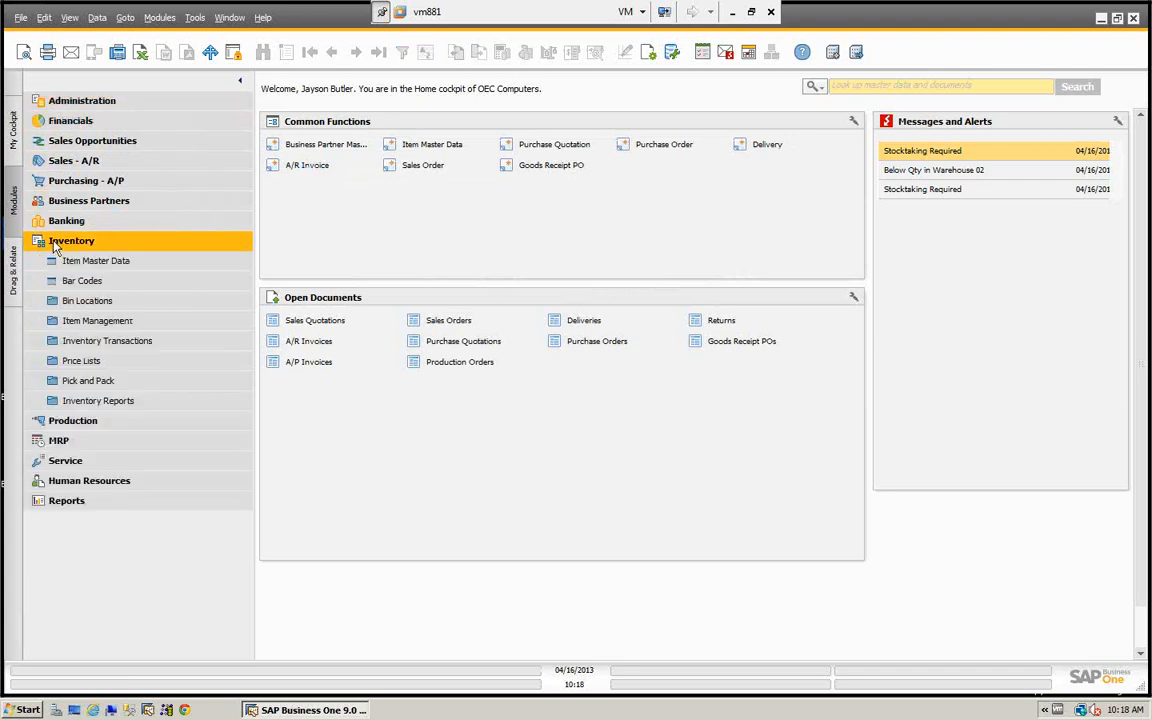
click(63, 340)
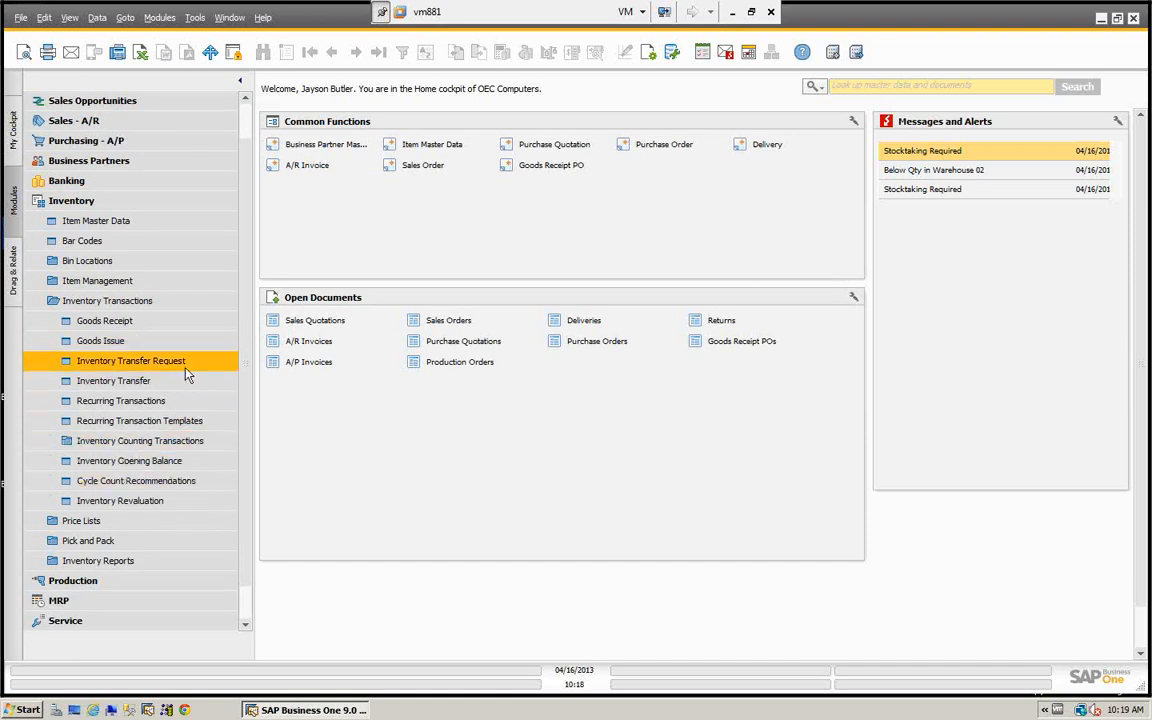
click(124, 447)
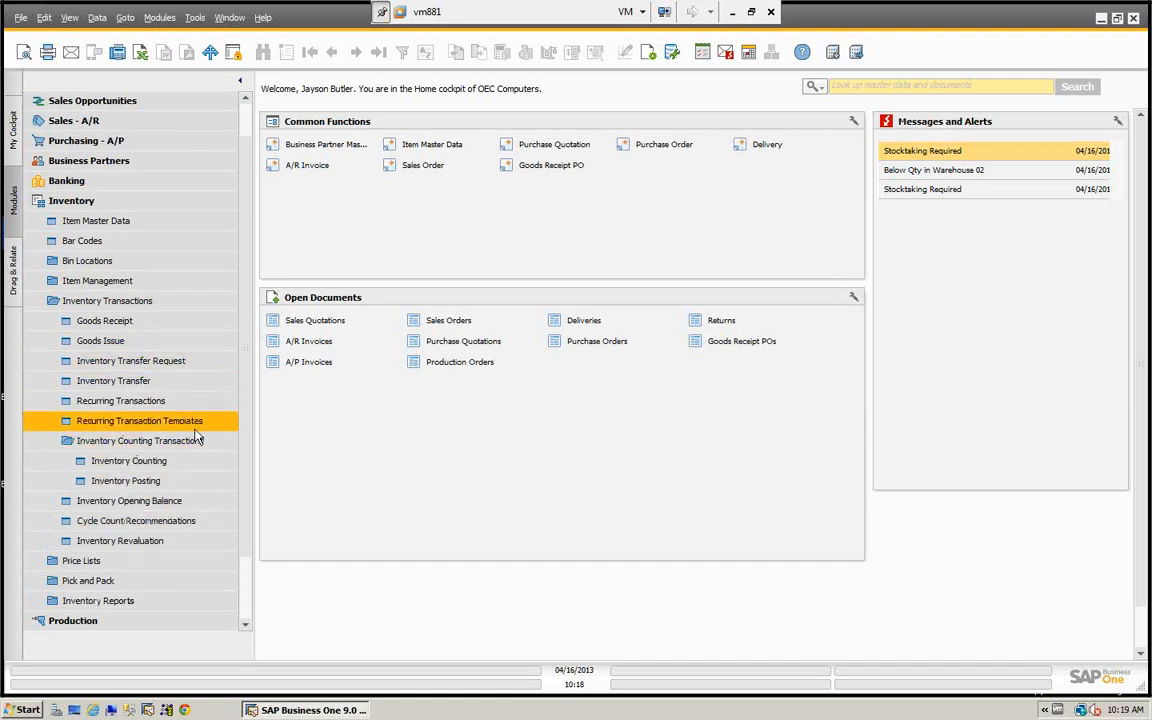
click(143, 464)
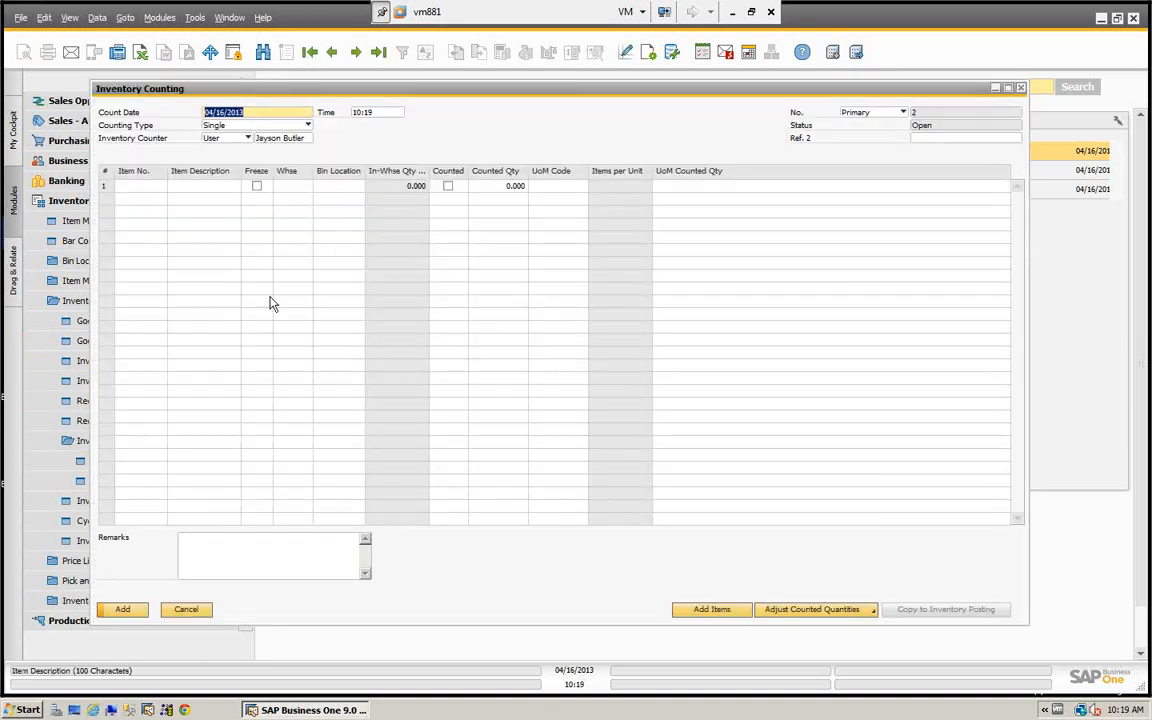
click(378, 52)
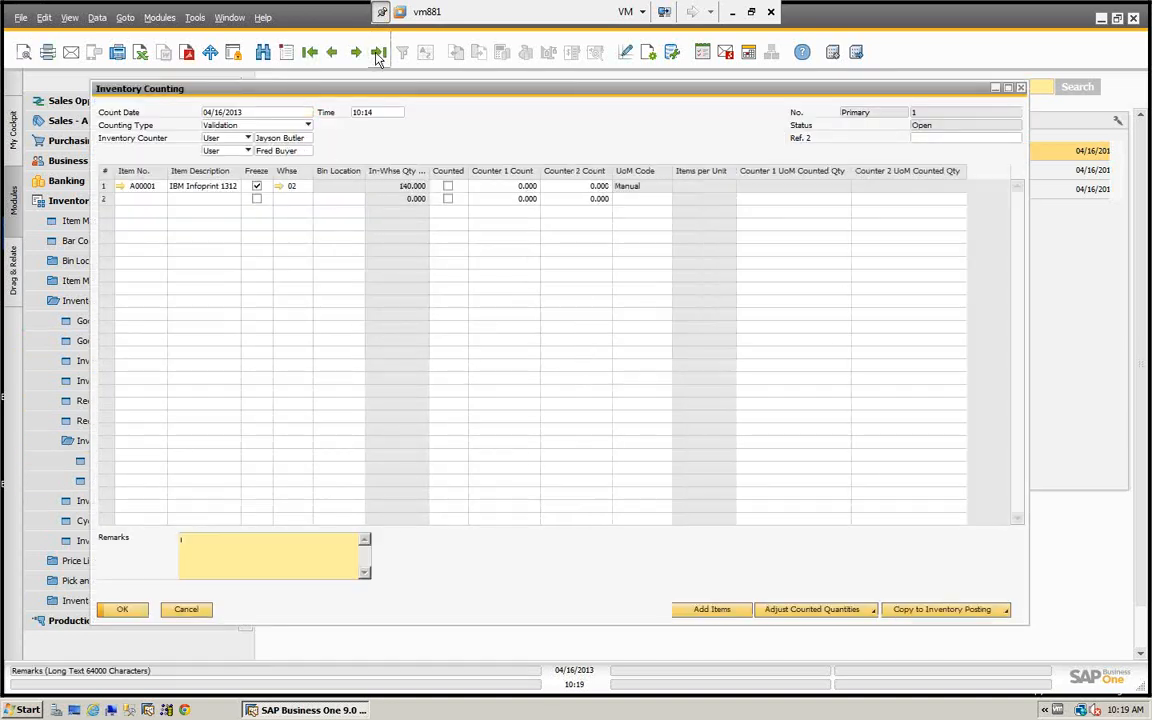
- Mark item A00001 as counted, set the Counter 1 count to 138 and the Counter 2 count to 140, and update the document
click(447, 187)
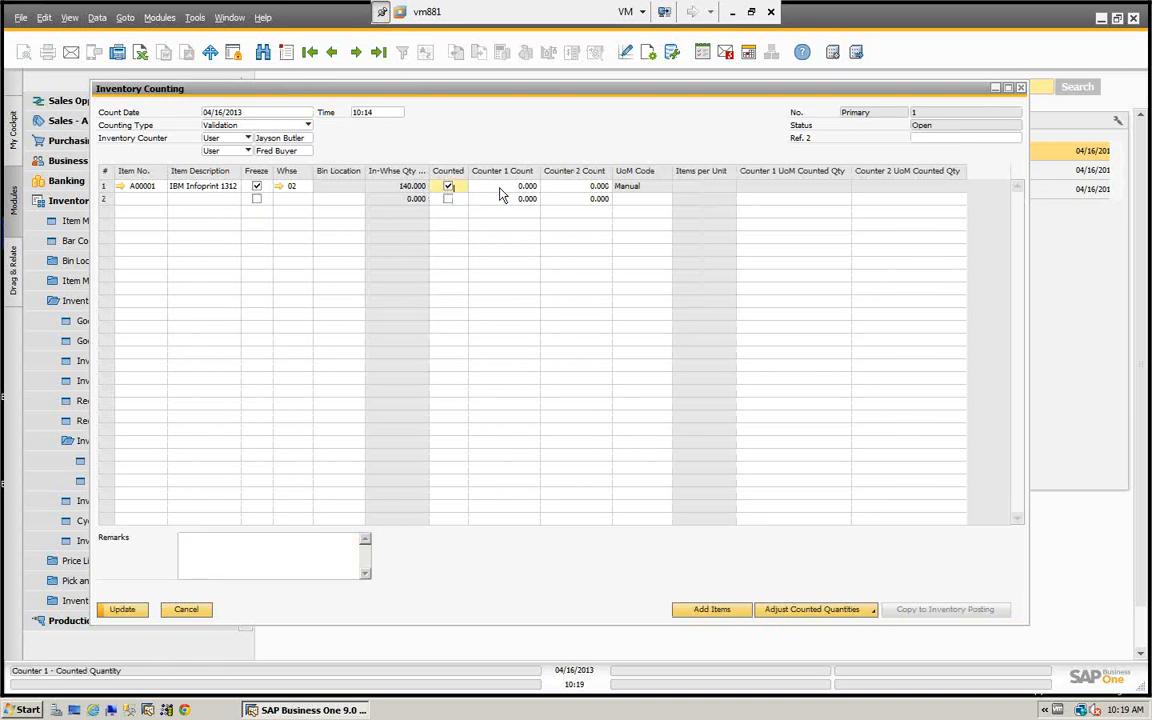
click(500, 188)
text(138)
key(Tab)
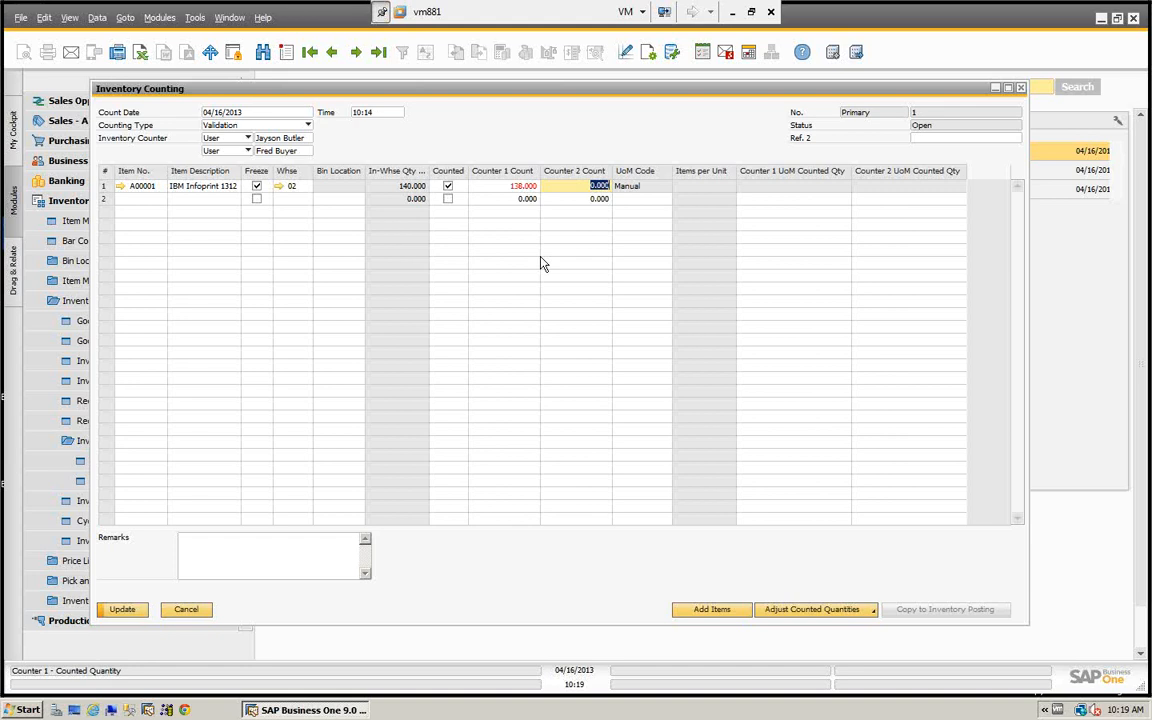
text(140)
key(Tab)
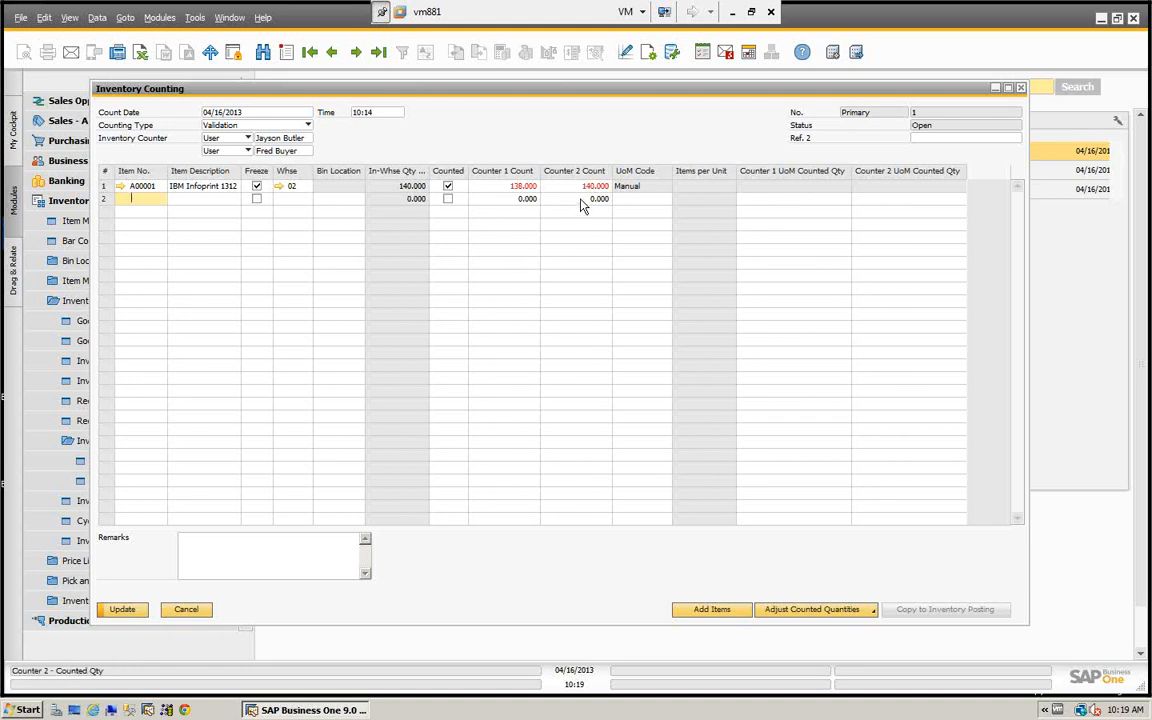
click(124, 609)
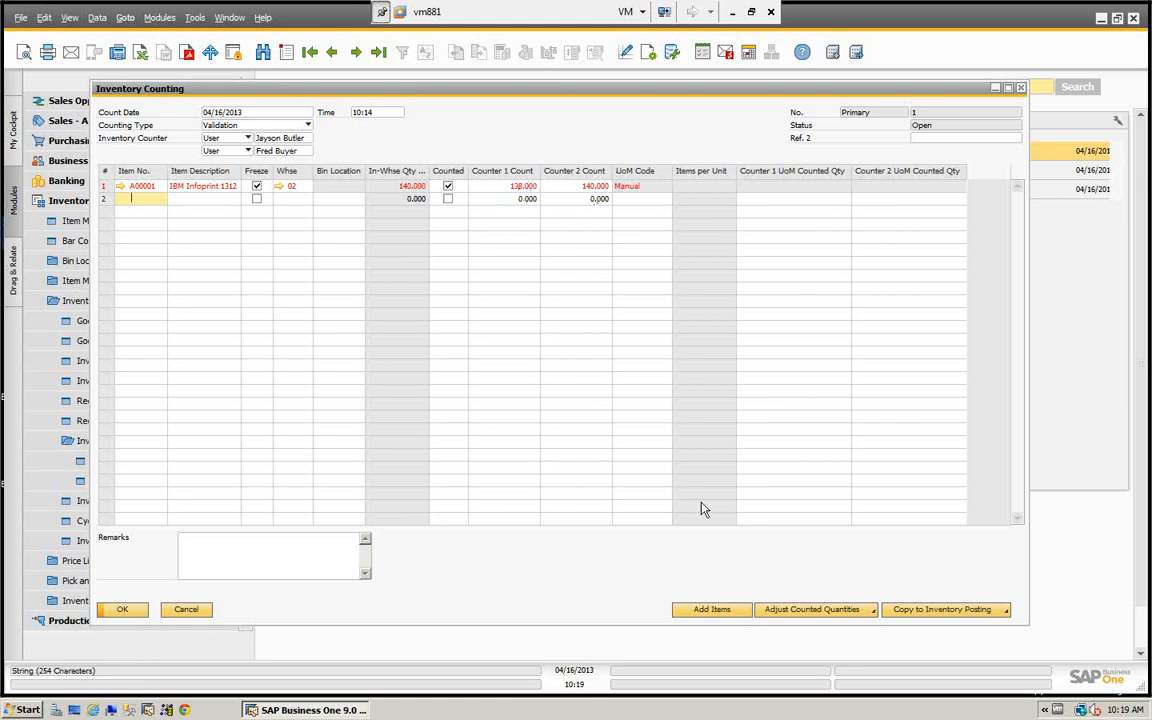
- Copy the in-warehouse quantity on count date into both counts of item A00001, and set the item as not counted
click(822, 616)
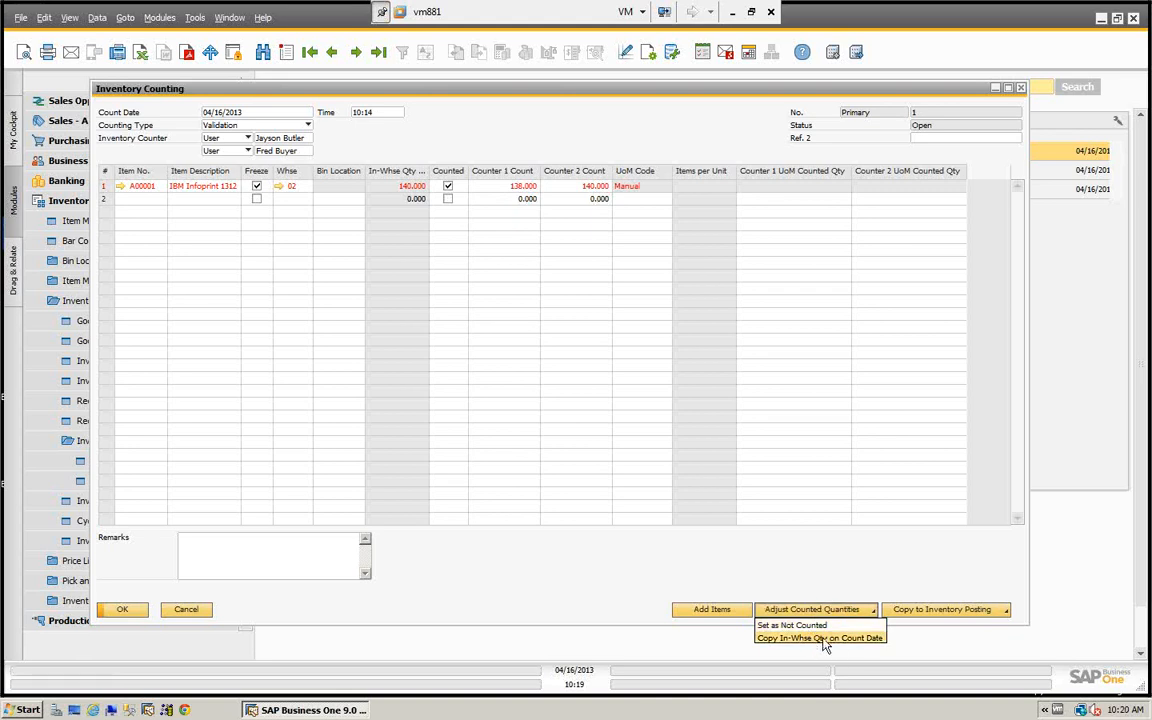
click(820, 638)
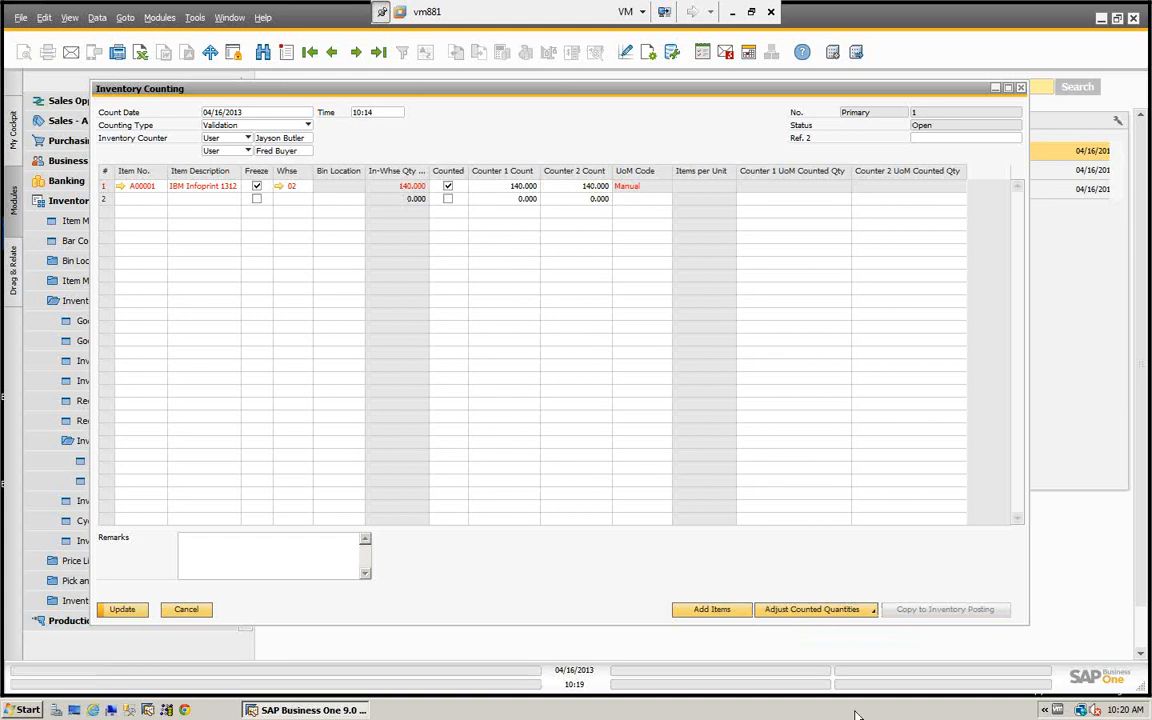
click(836, 611)
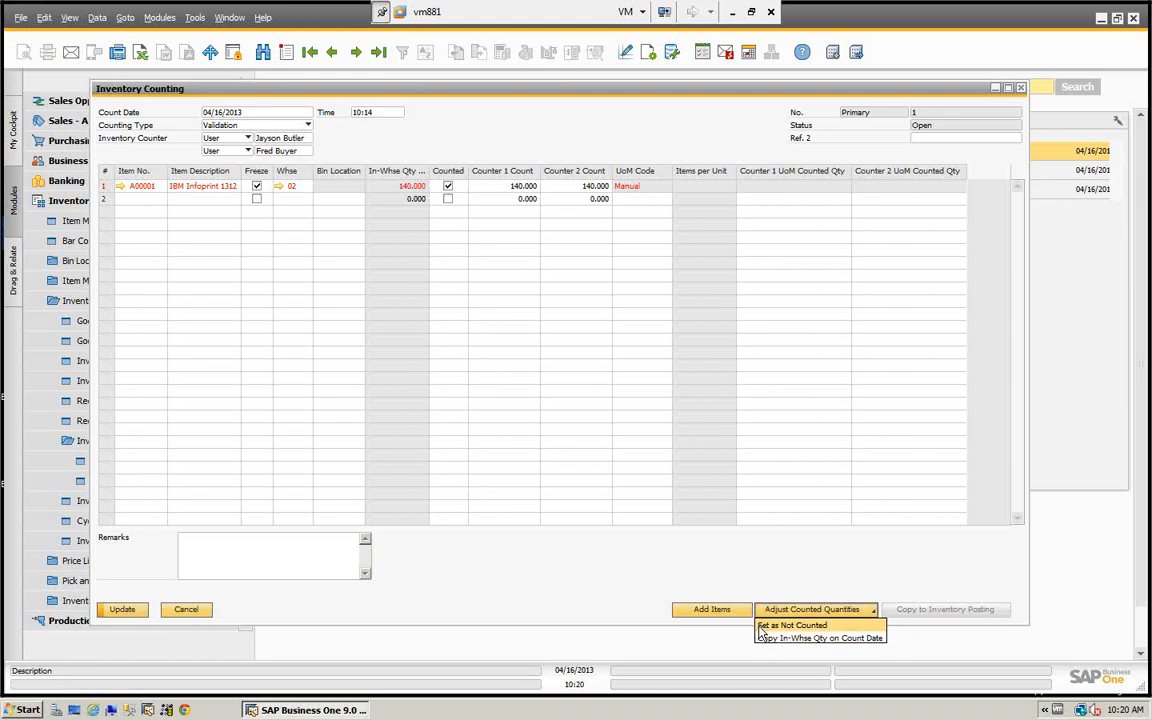
click(790, 625)
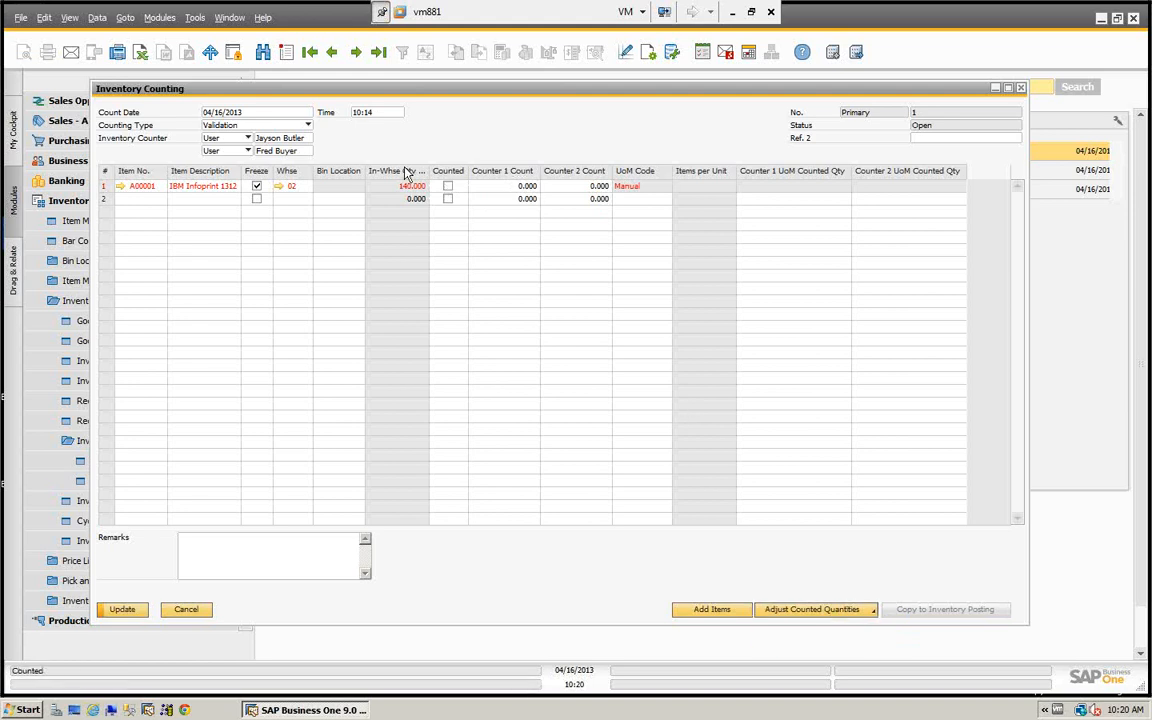
- Mark item A00001 as counted, set both the Counter 1 and Counter 2 counts to 138, and update the counting document
click(447, 186)
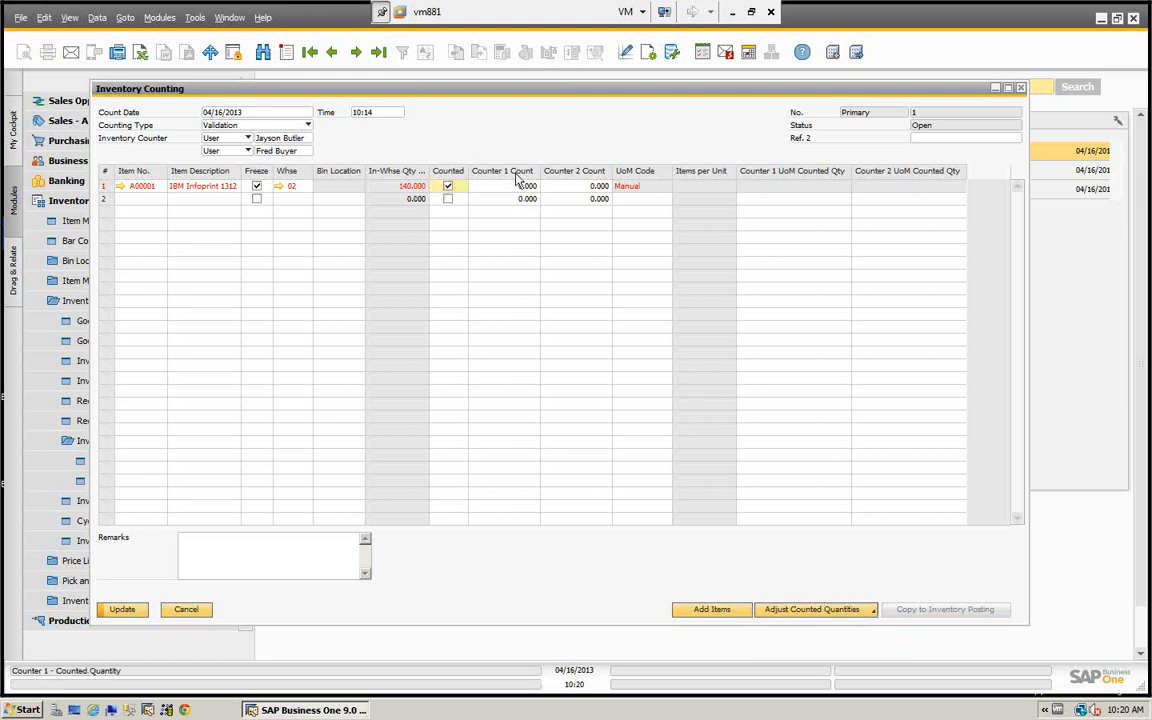
click(524, 186)
text(138)
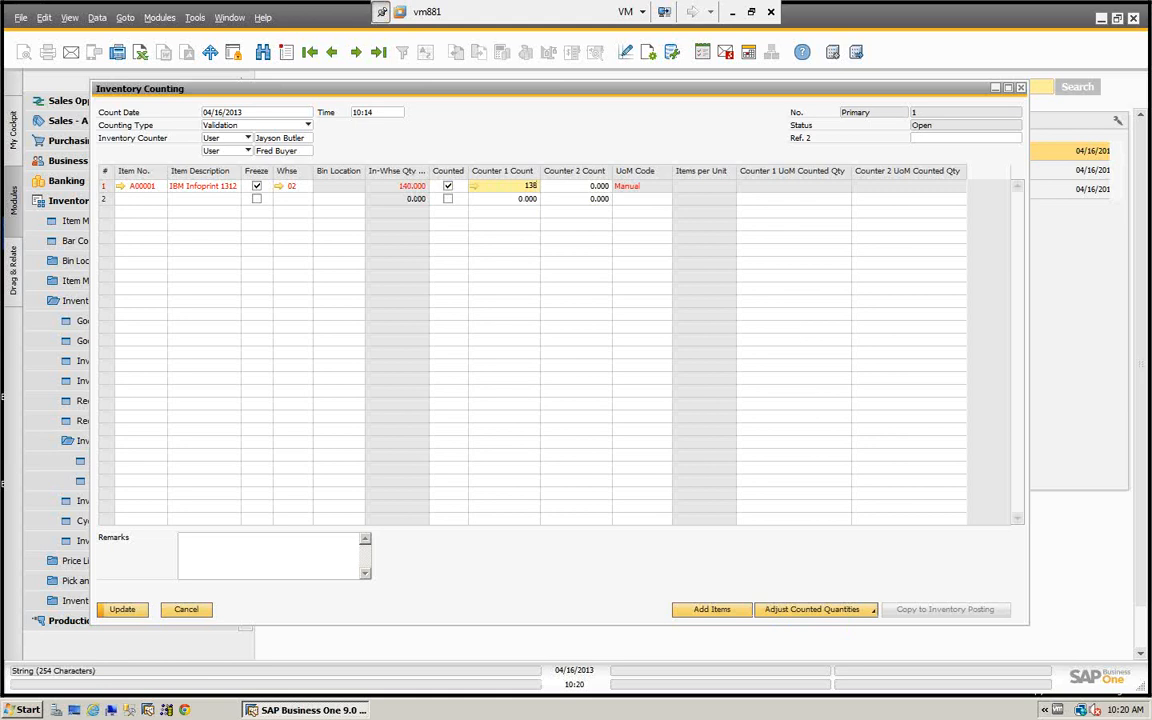
key(Tab)
text(138)
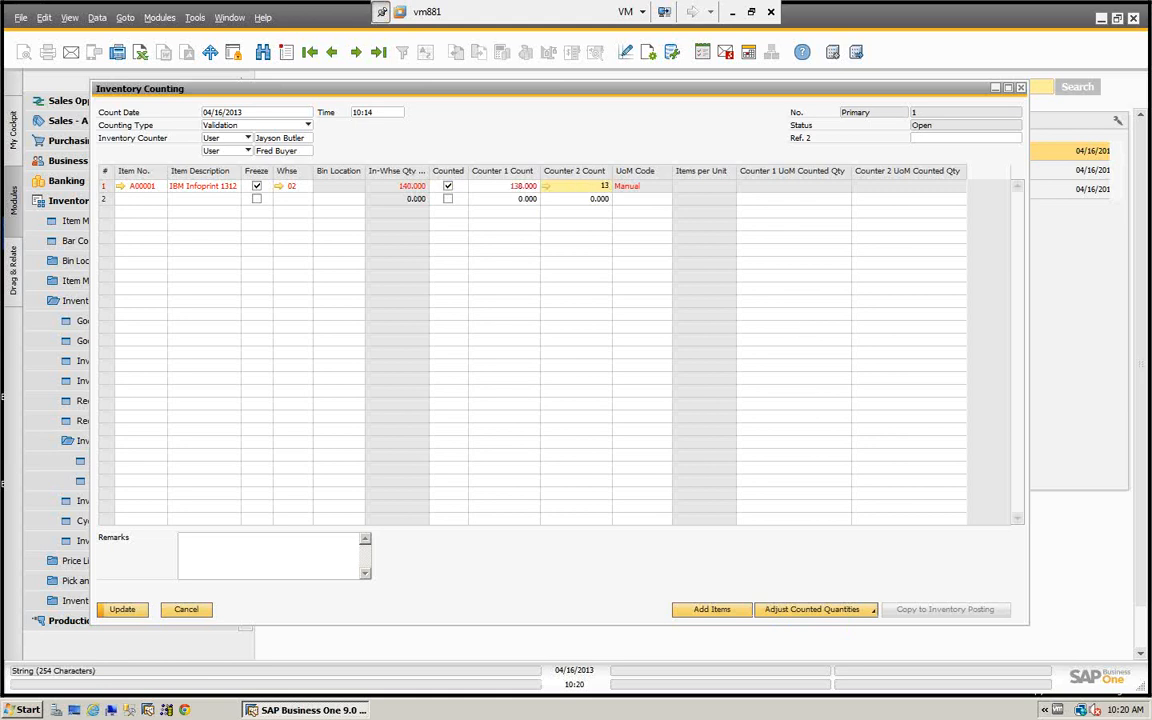
key(Tab)
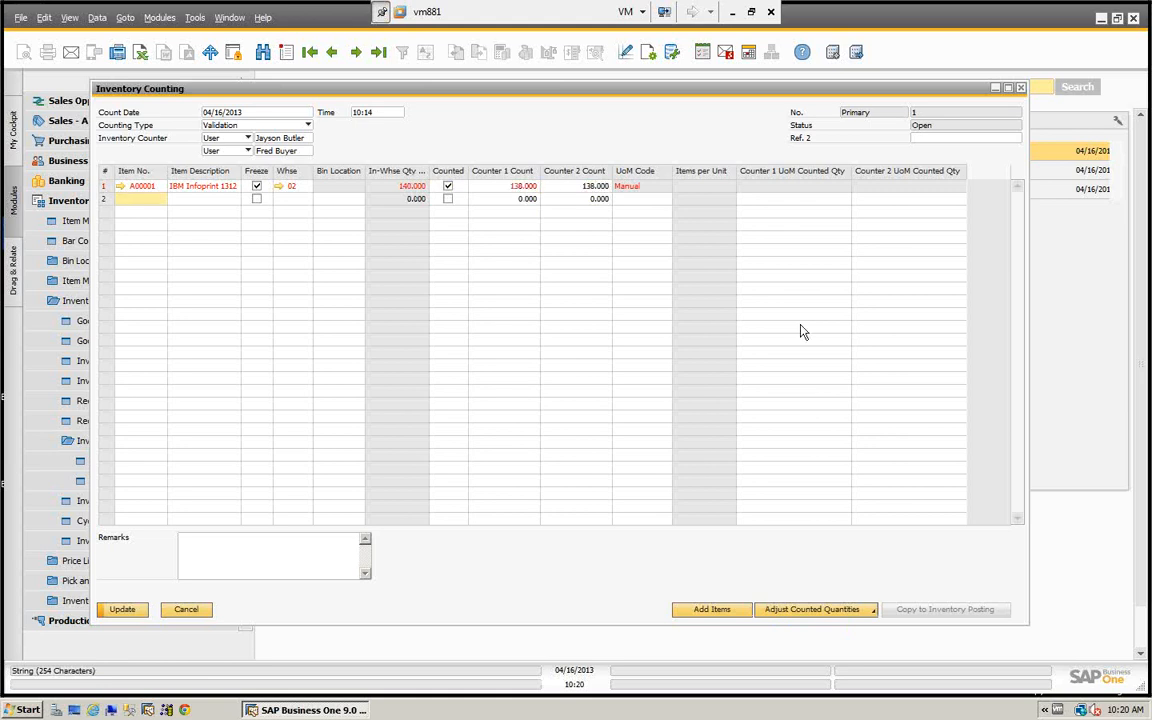
click(120, 609)
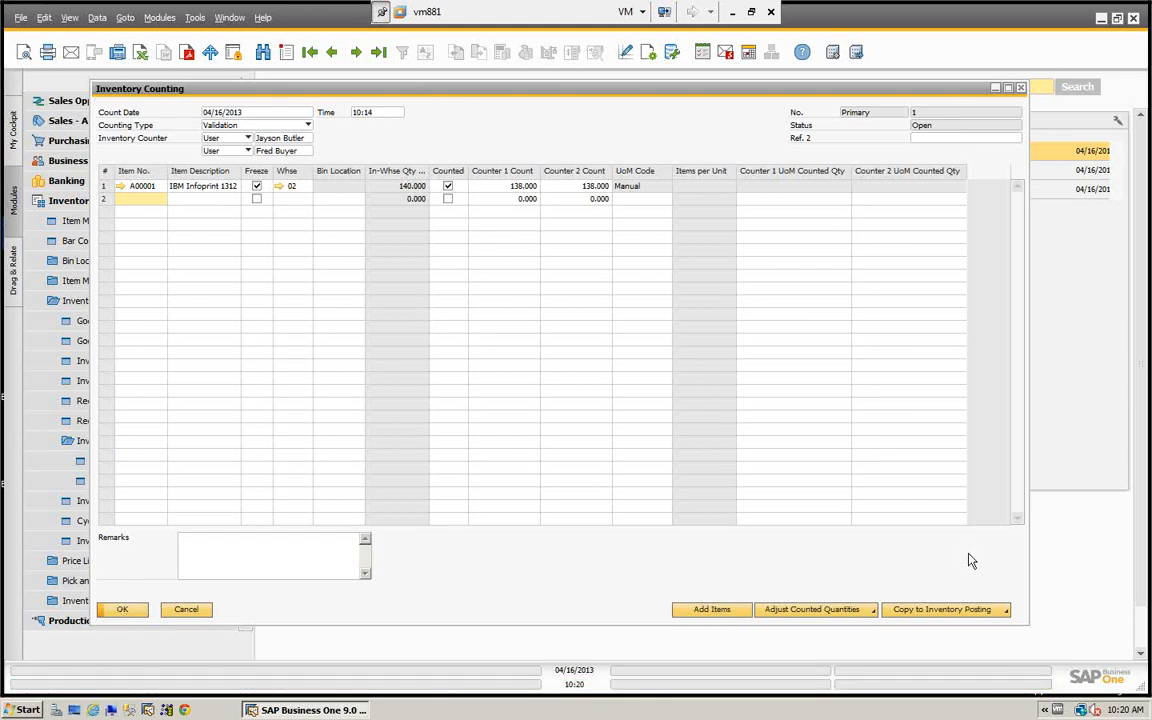
- Copy the Counter 1 count to an inventory posting, widen the posting to examine it, and close it unsaved along with the counting document
click(936, 609)
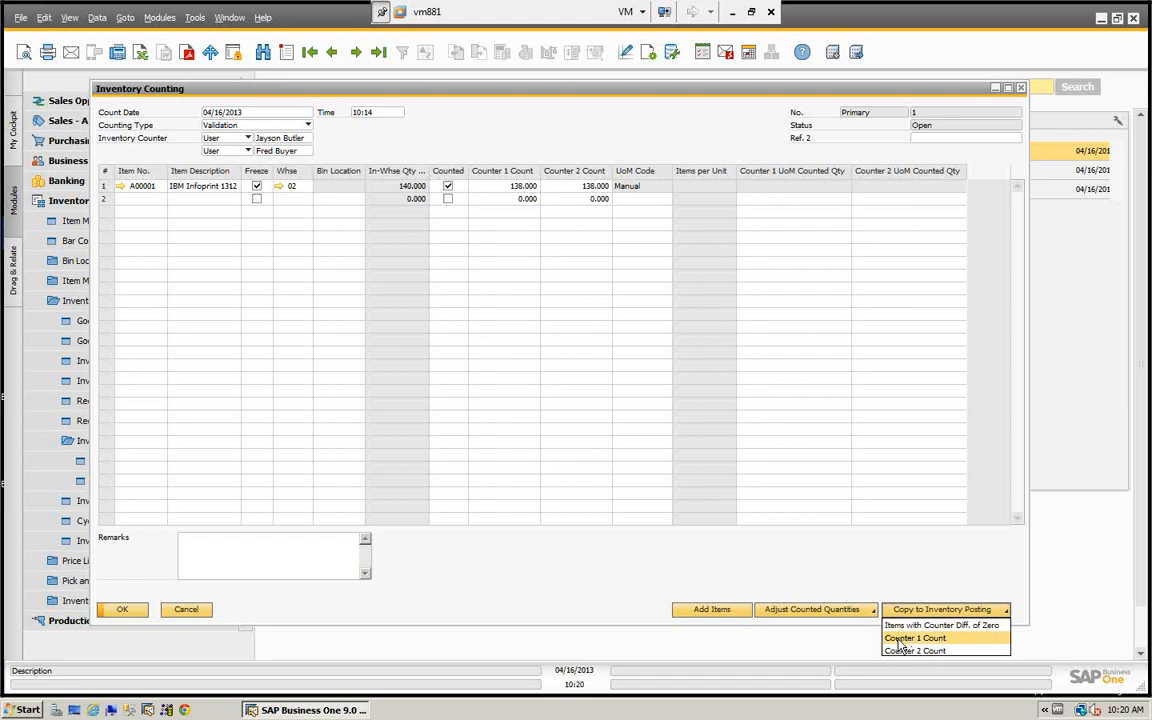
click(899, 640)
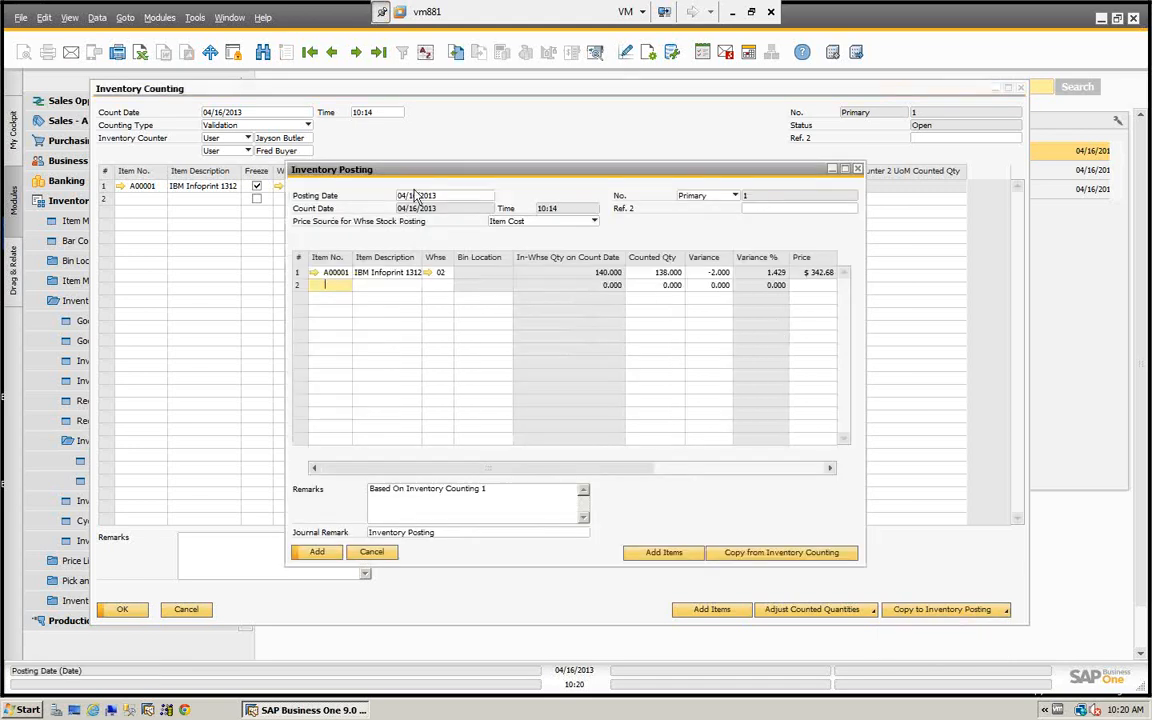
drag(530, 172, 332, 109)
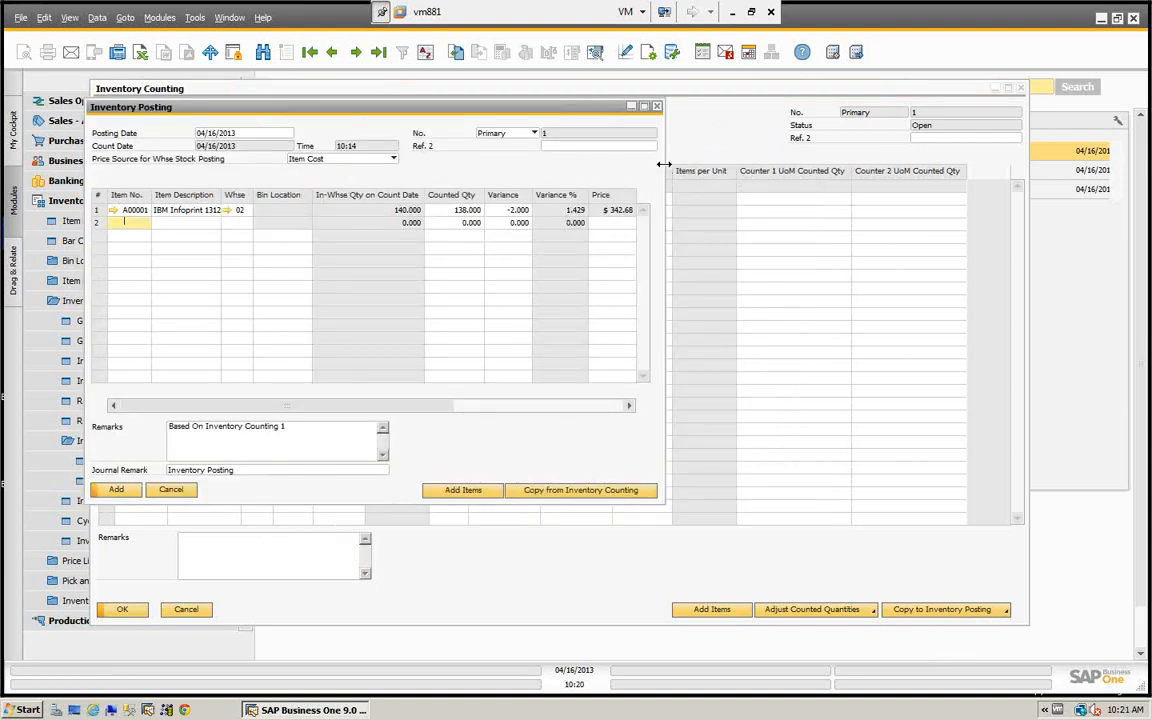
drag(663, 163, 1077, 237)
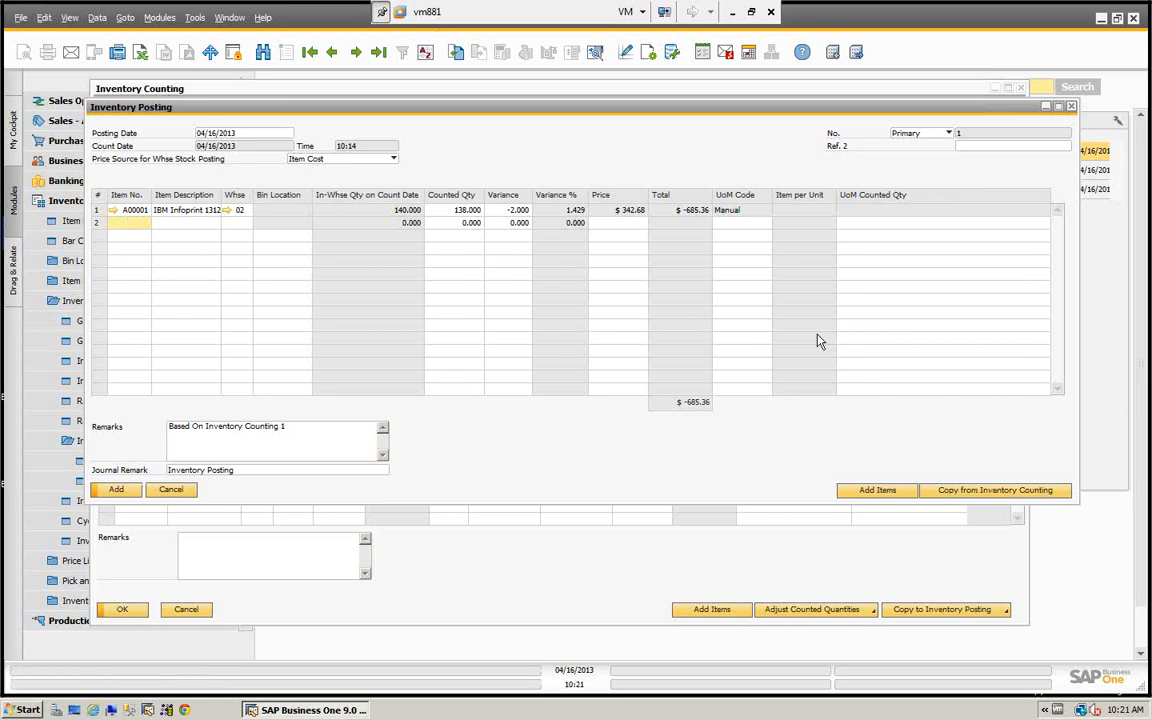
click(171, 489)
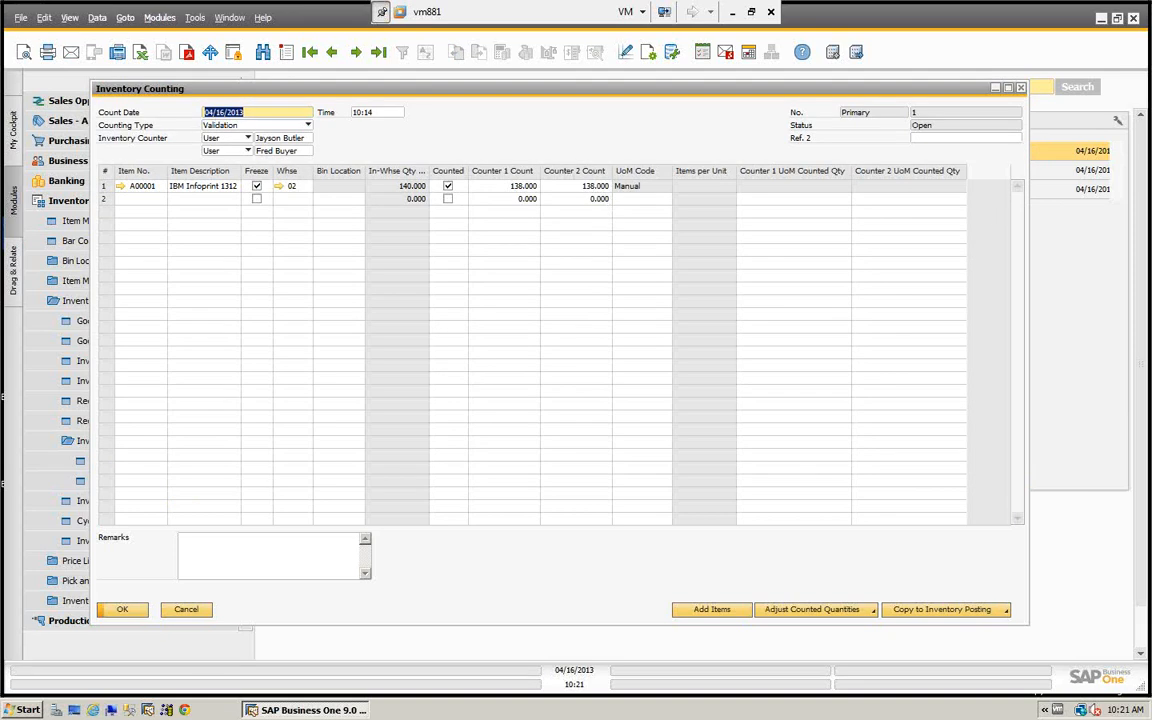
click(123, 610)
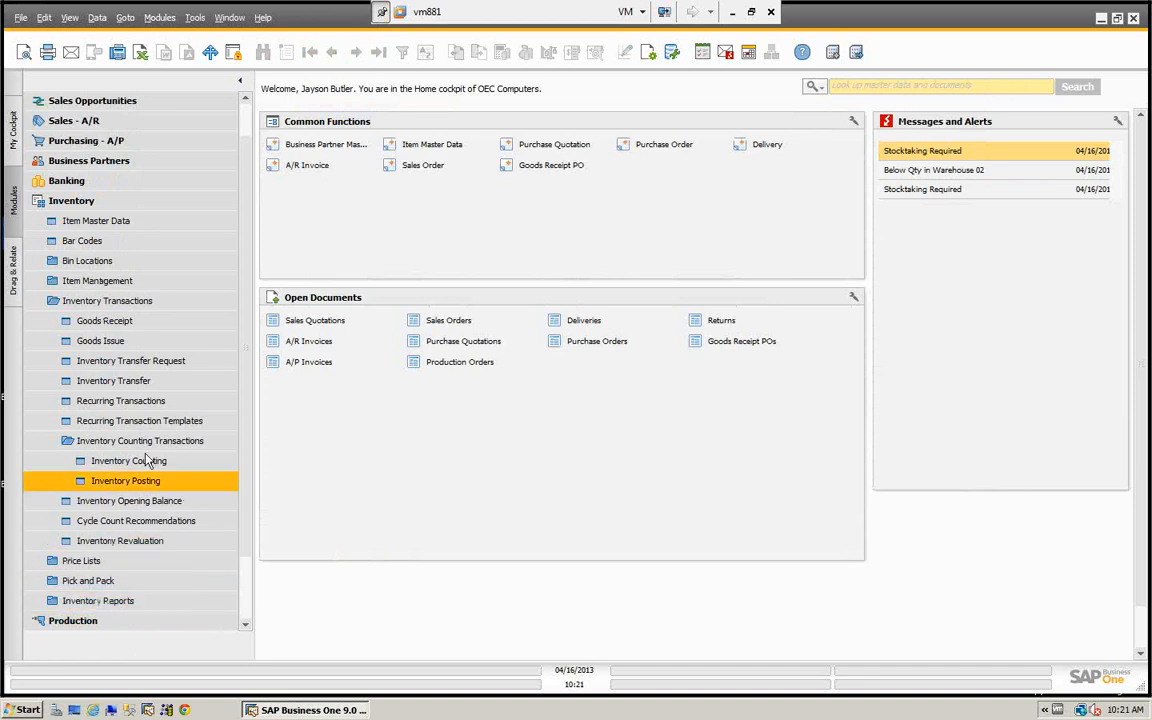
- Create an inventory posting from inventory counting 1 using the Counter 1 count and customized counted rows, and add it permanently
click(110, 480)
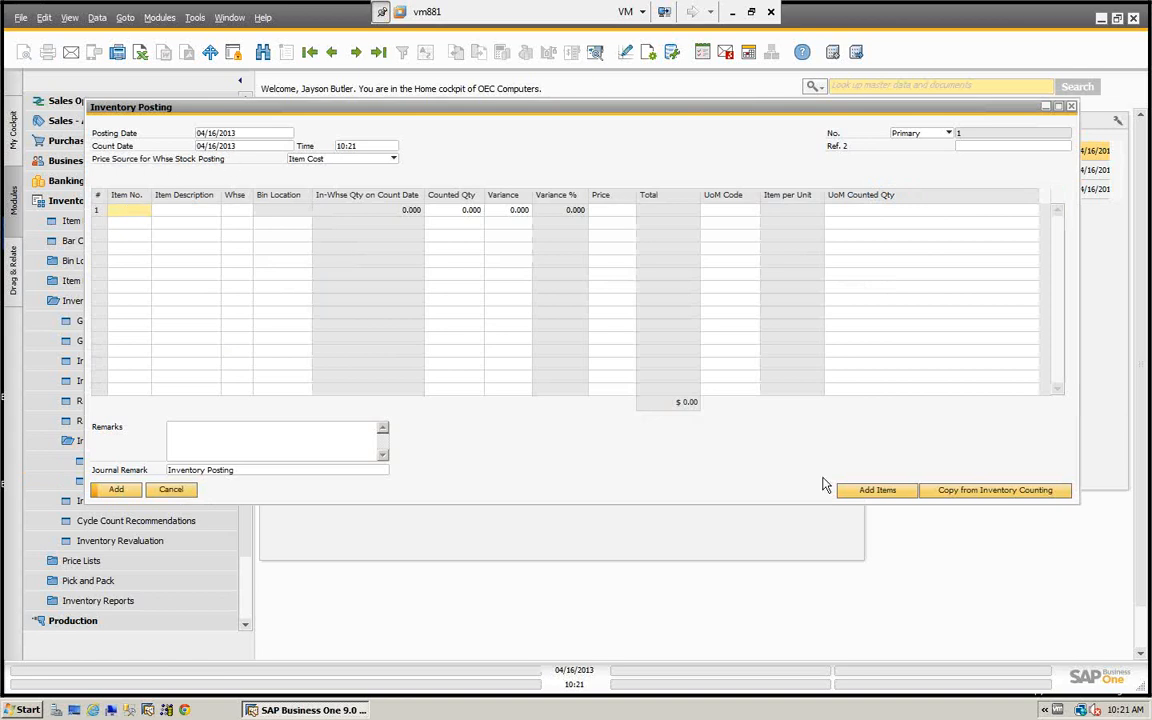
click(980, 492)
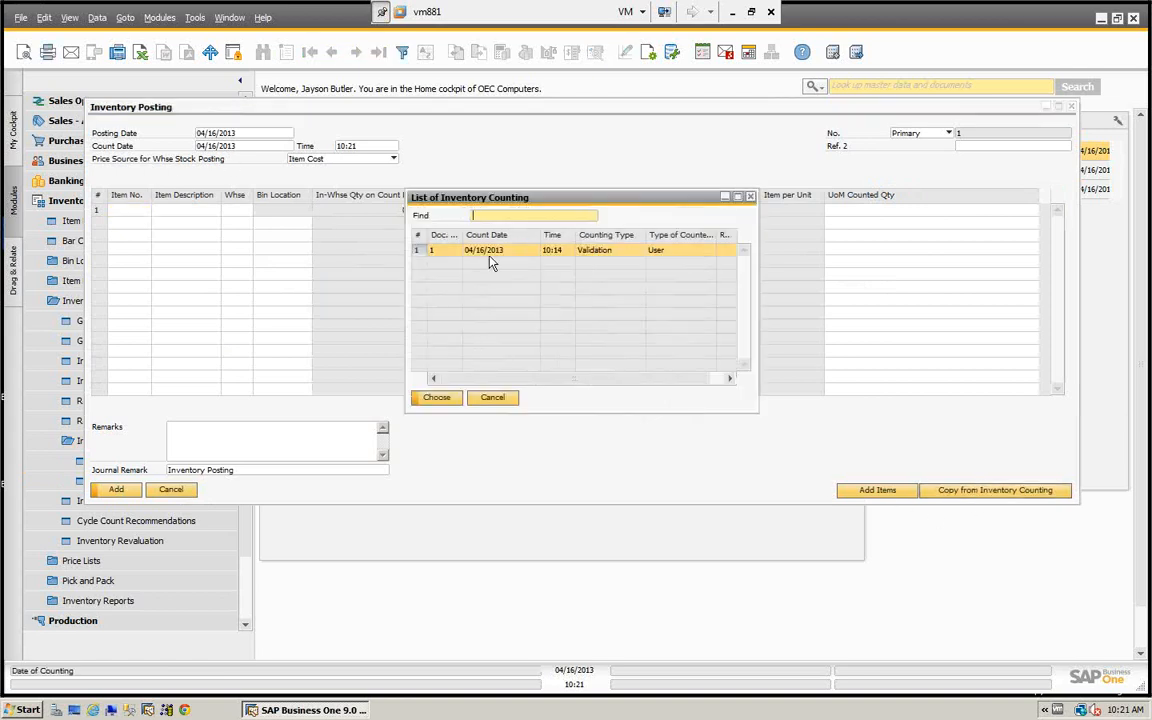
click(443, 400)
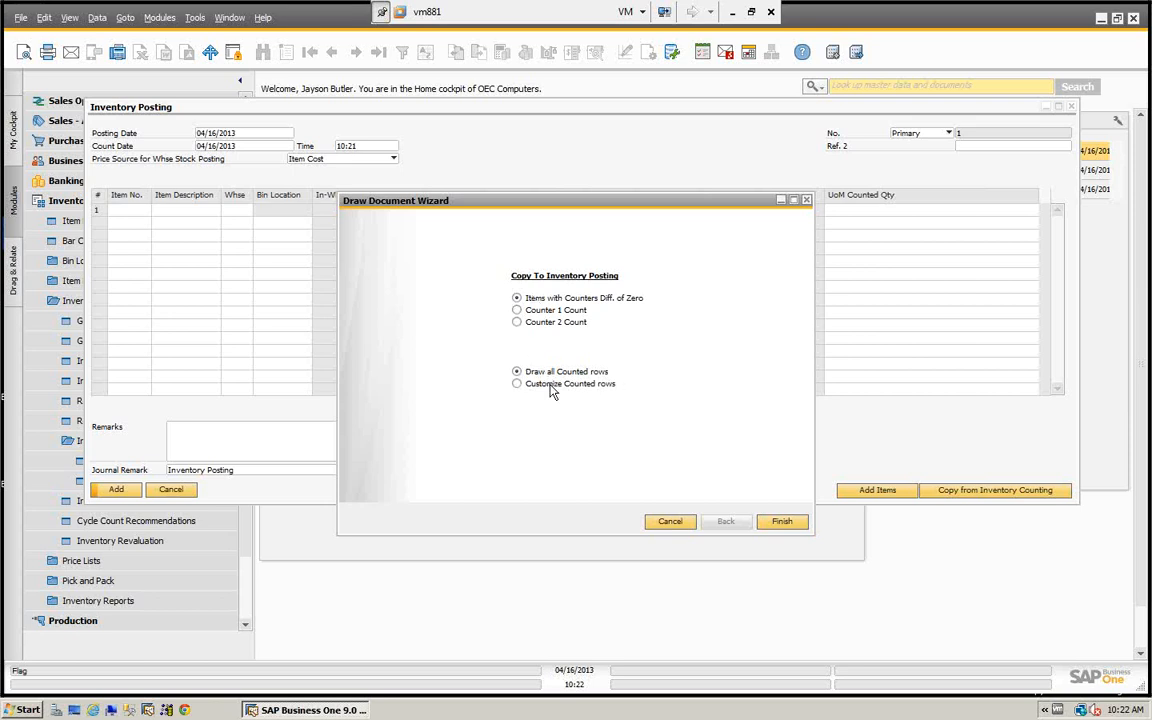
click(517, 310)
click(517, 384)
click(517, 384)
click(782, 522)
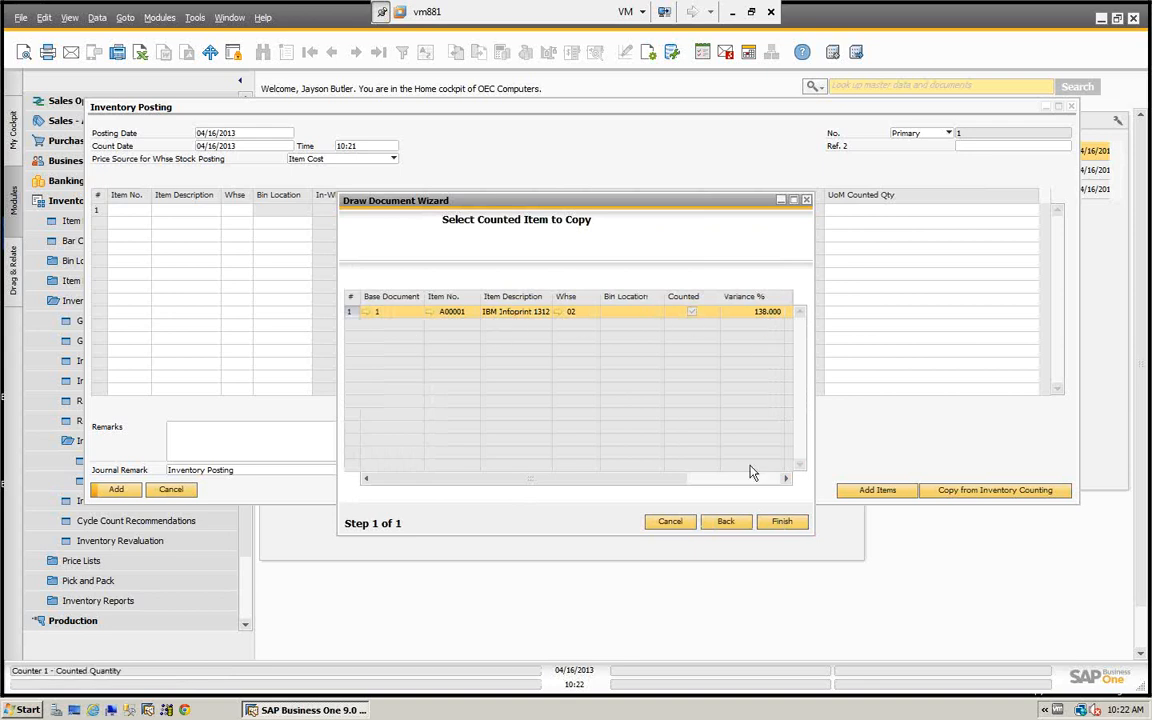
click(782, 521)
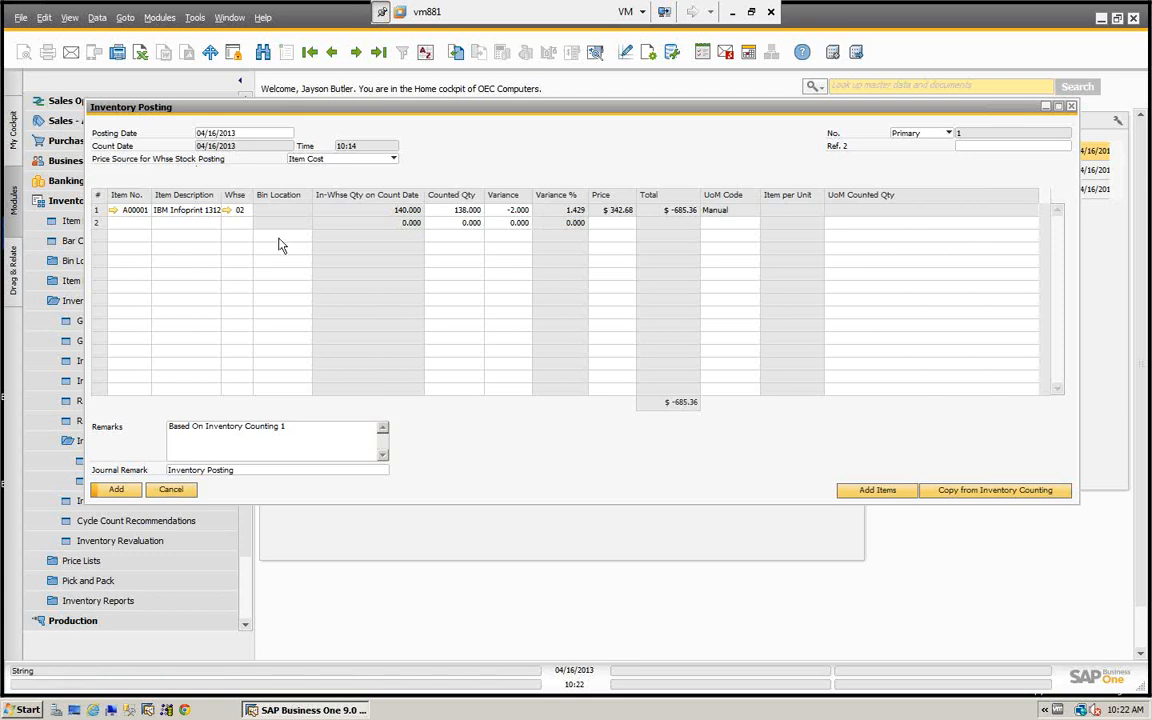
click(126, 491)
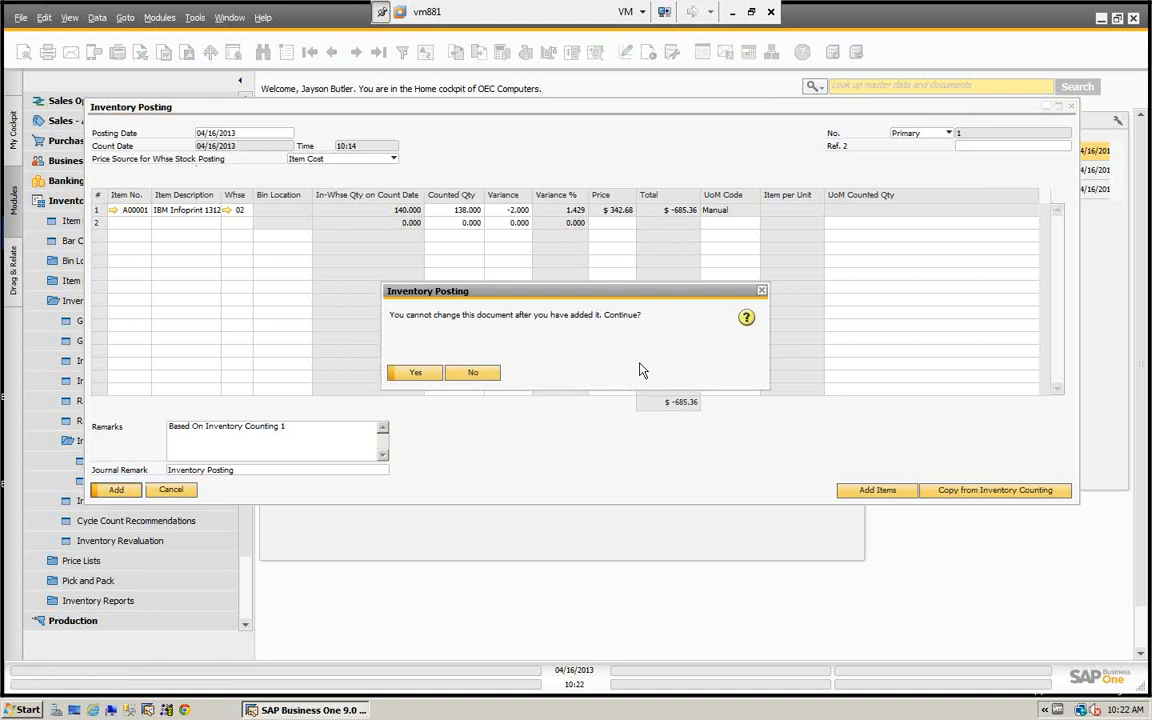
click(416, 374)
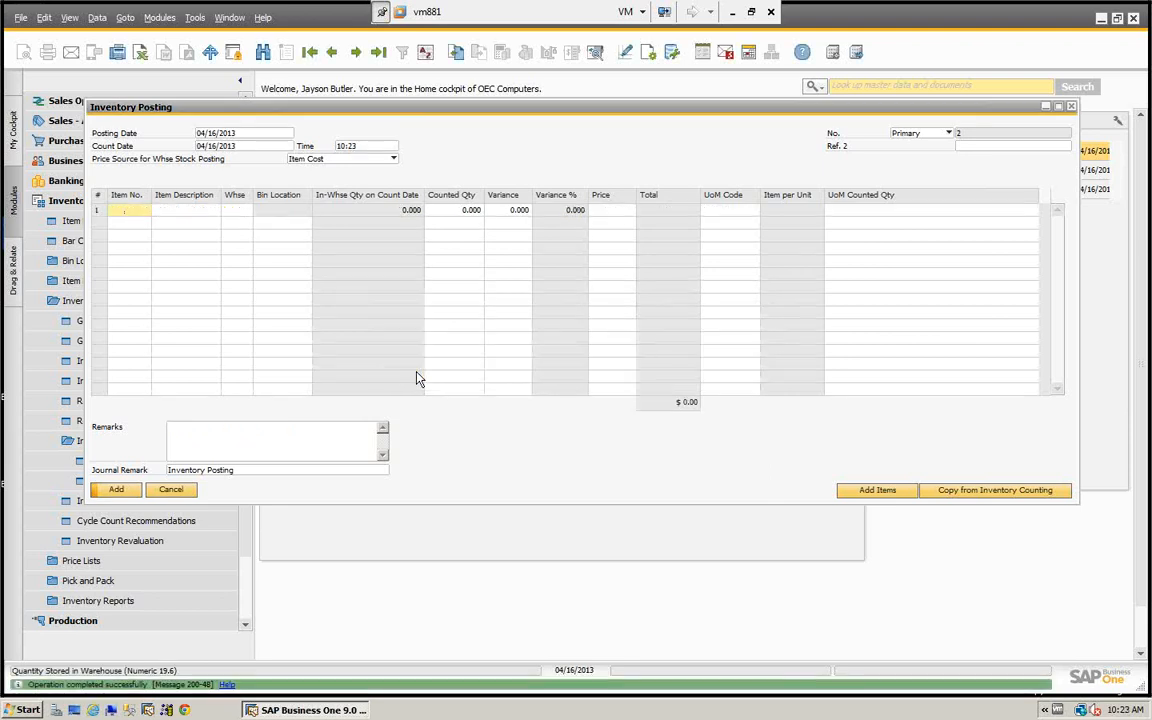
- Open the last inventory posting, examine its journal entry and the entry's origin document, and close them all
click(381, 56)
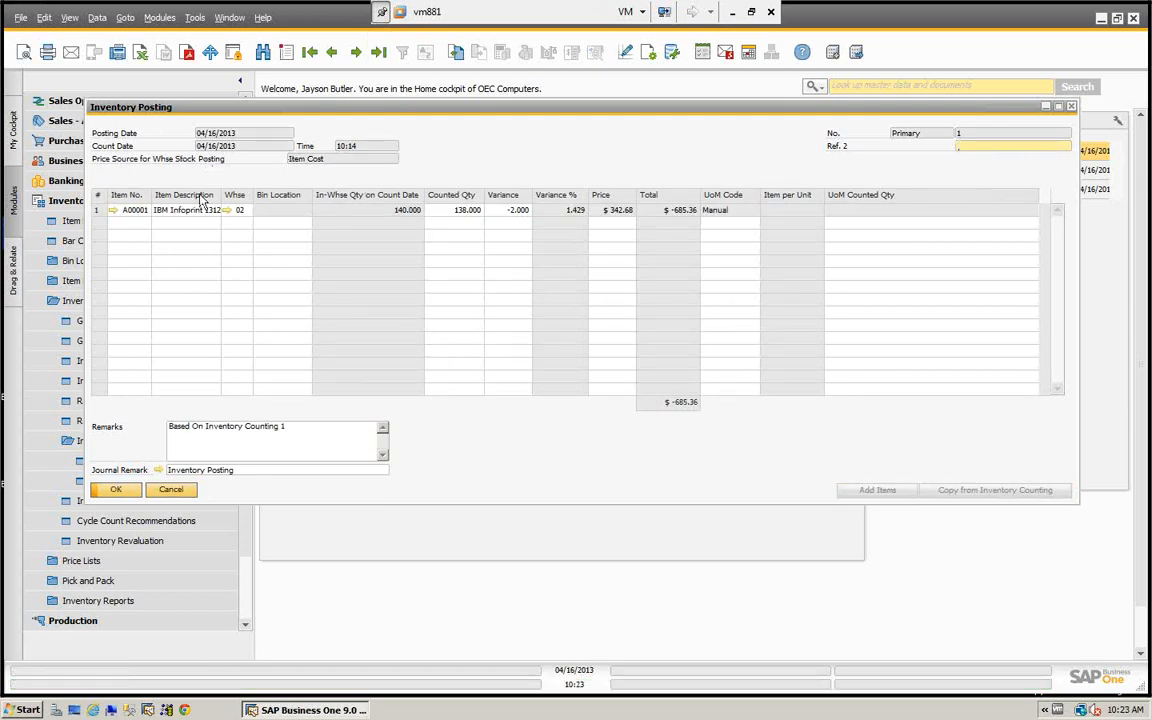
click(160, 471)
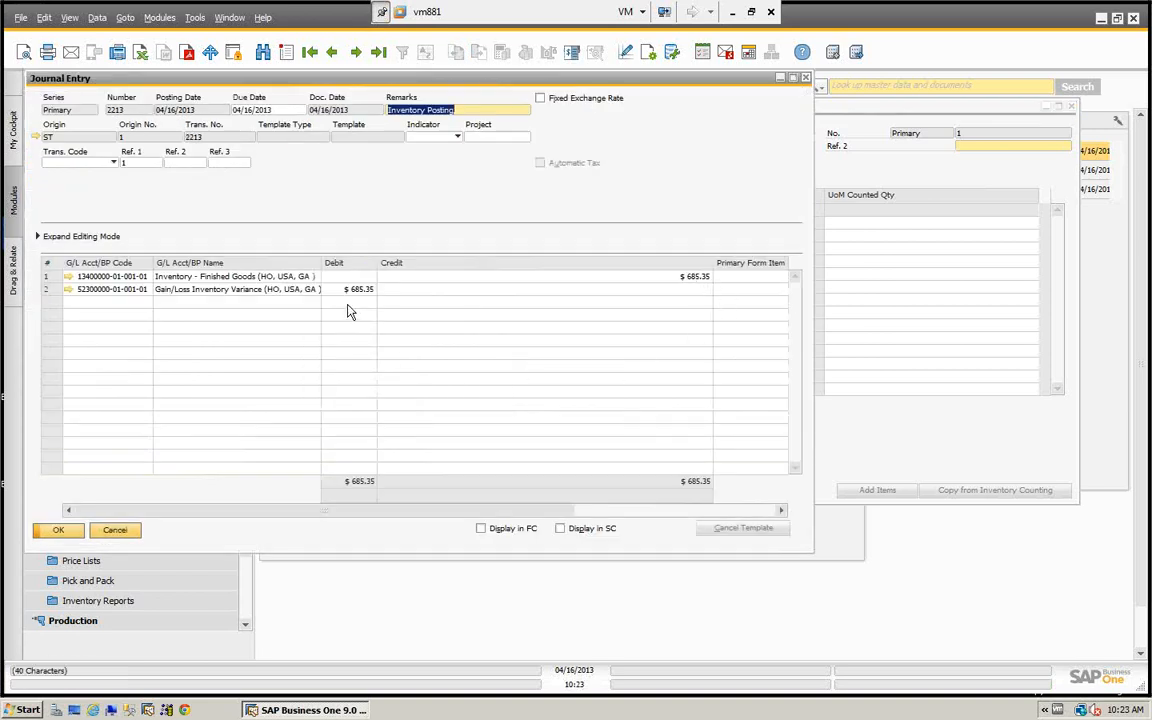
click(36, 137)
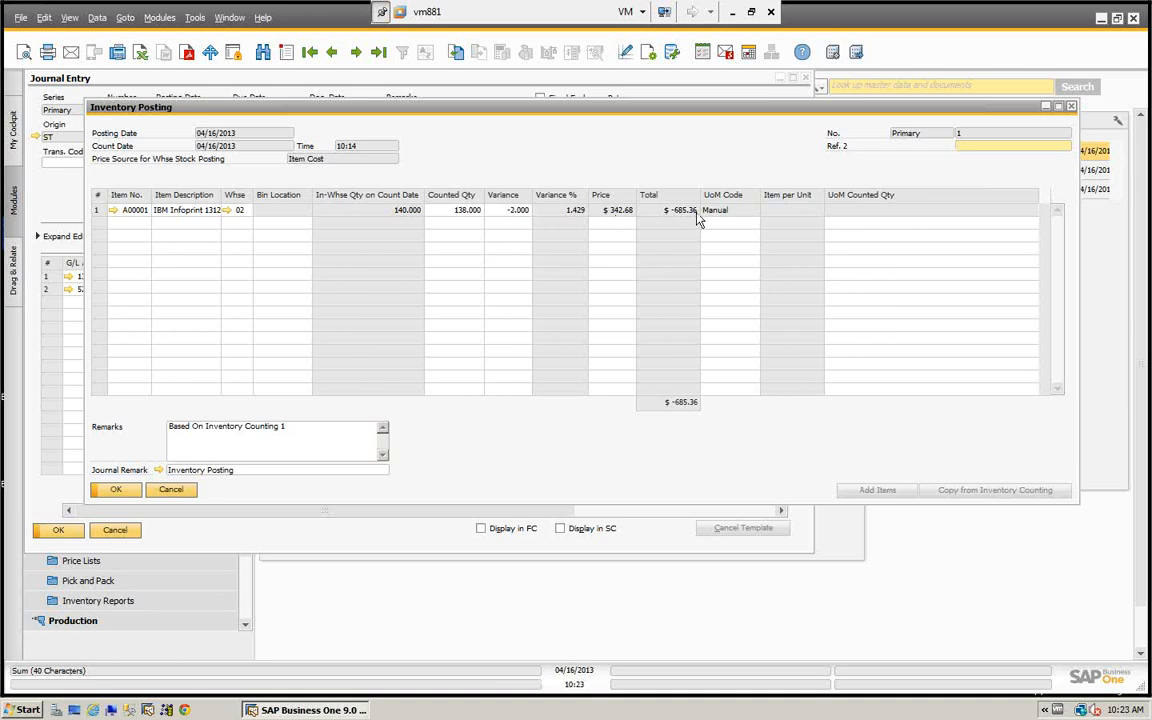
click(172, 490)
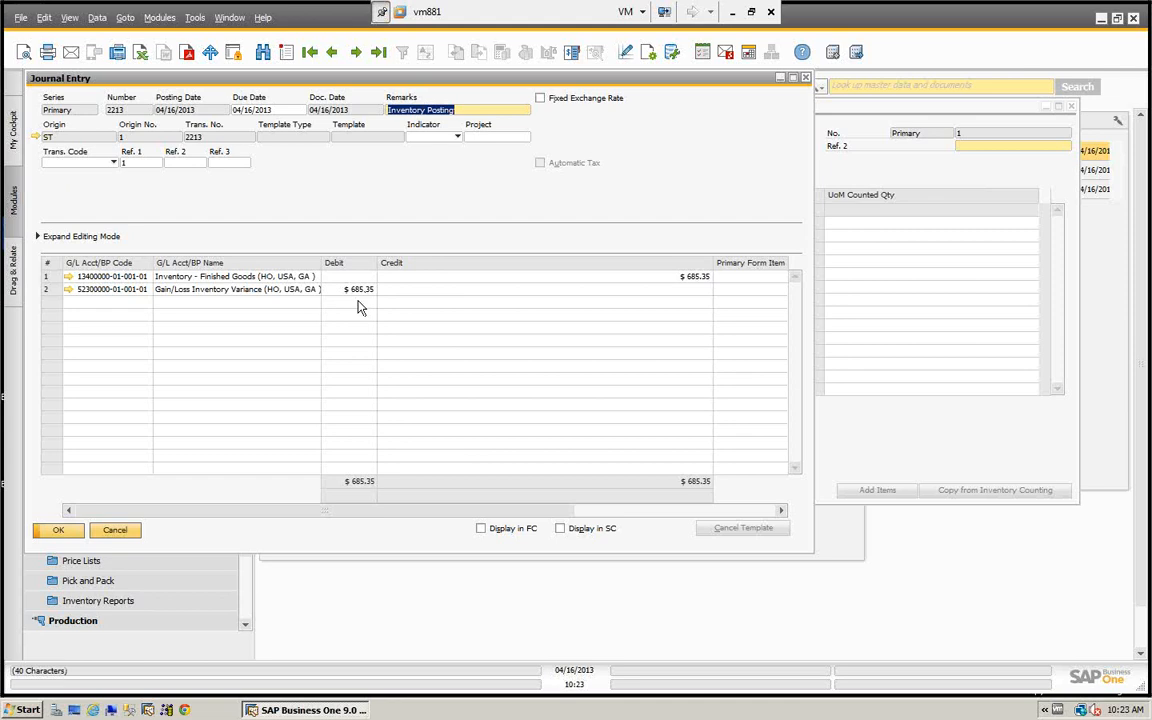
click(115, 530)
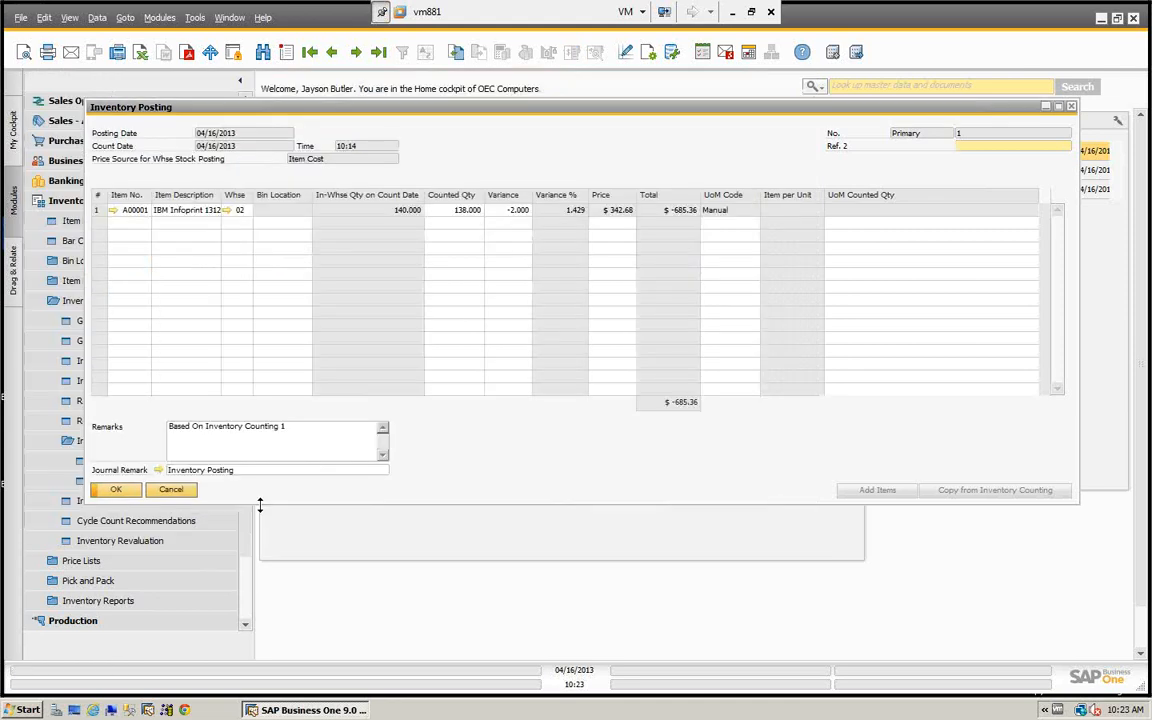
click(177, 489)
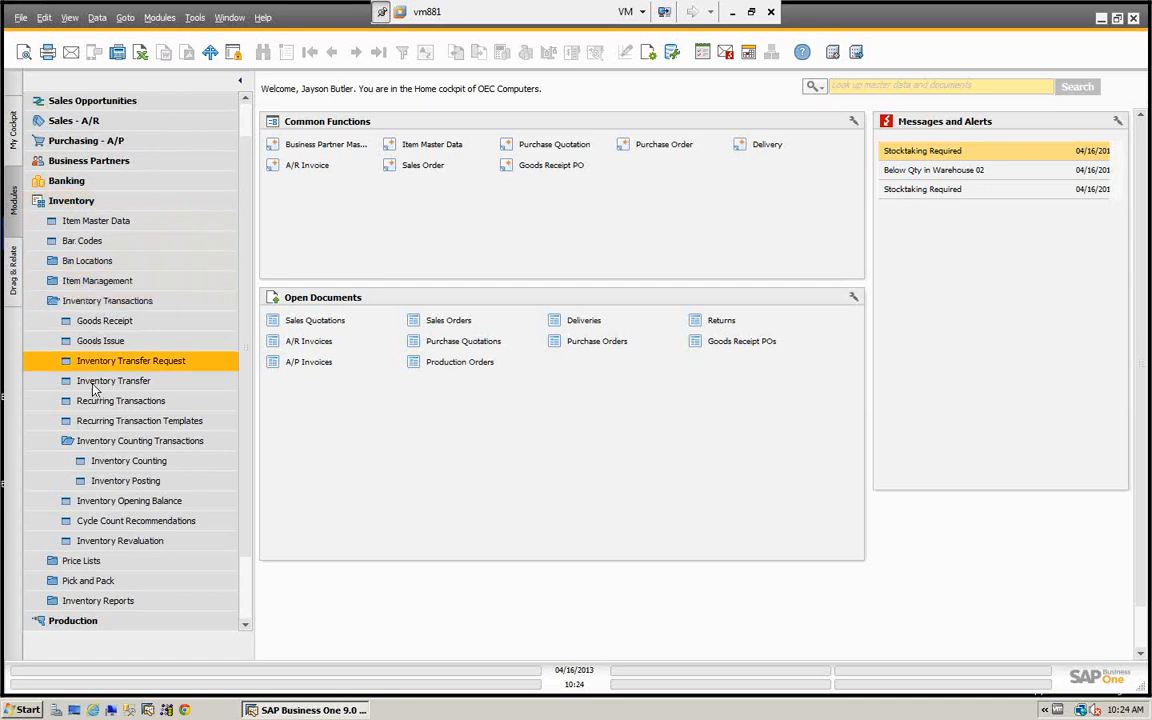
- Start a new inventory counting document and exclude the New York warehouses from its item selection criteria
click(133, 460)
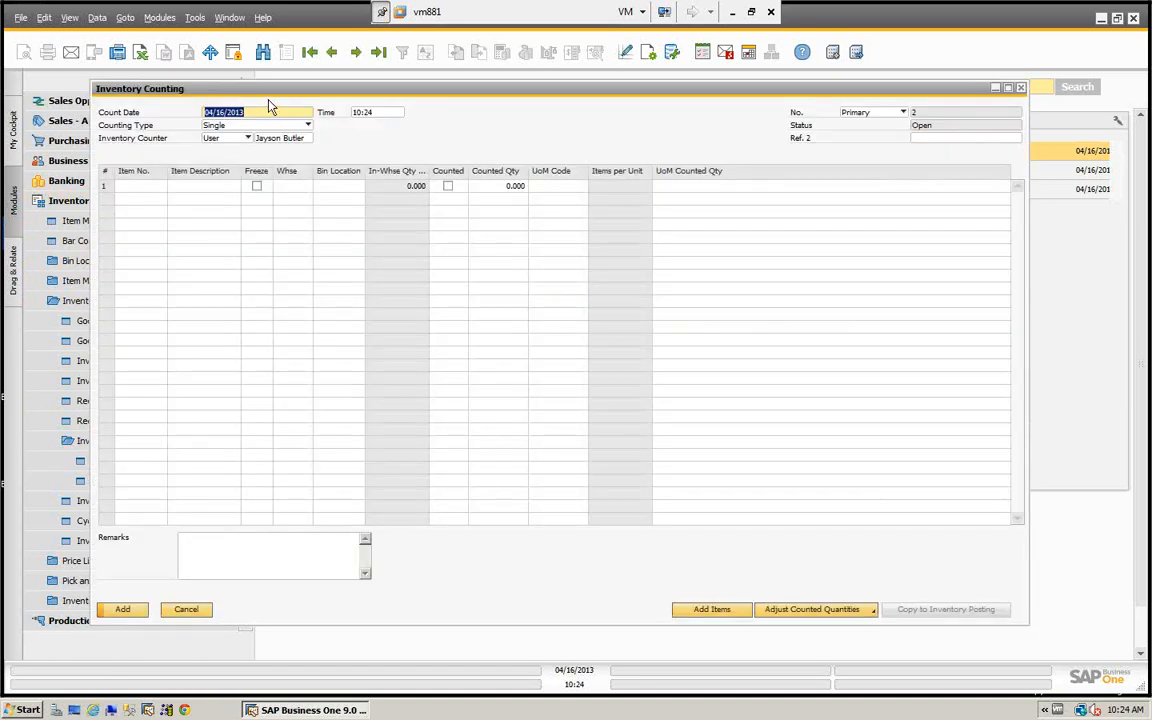
drag(238, 87, 183, 90)
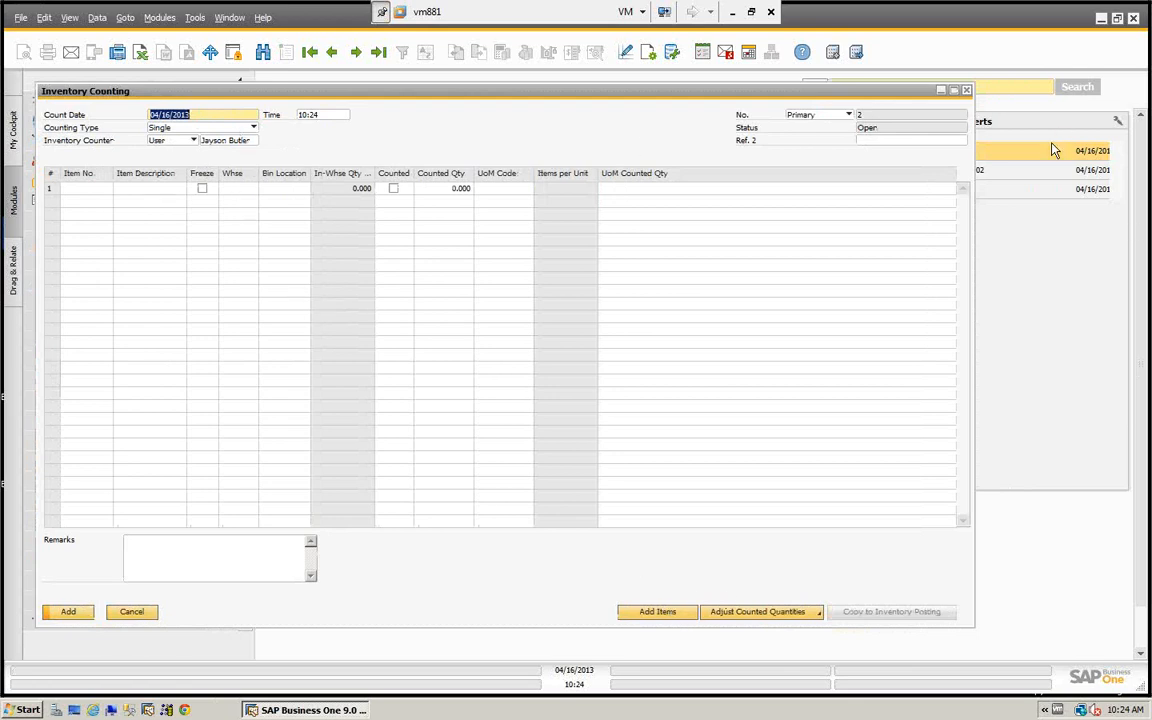
click(658, 613)
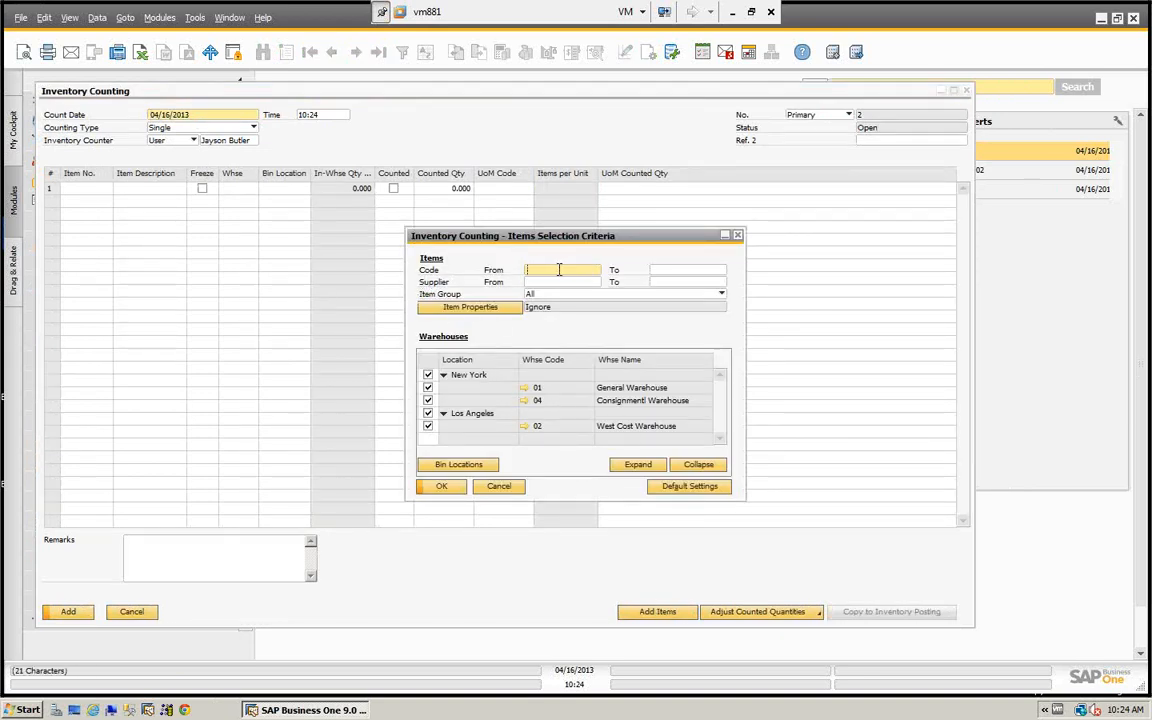
click(428, 375)
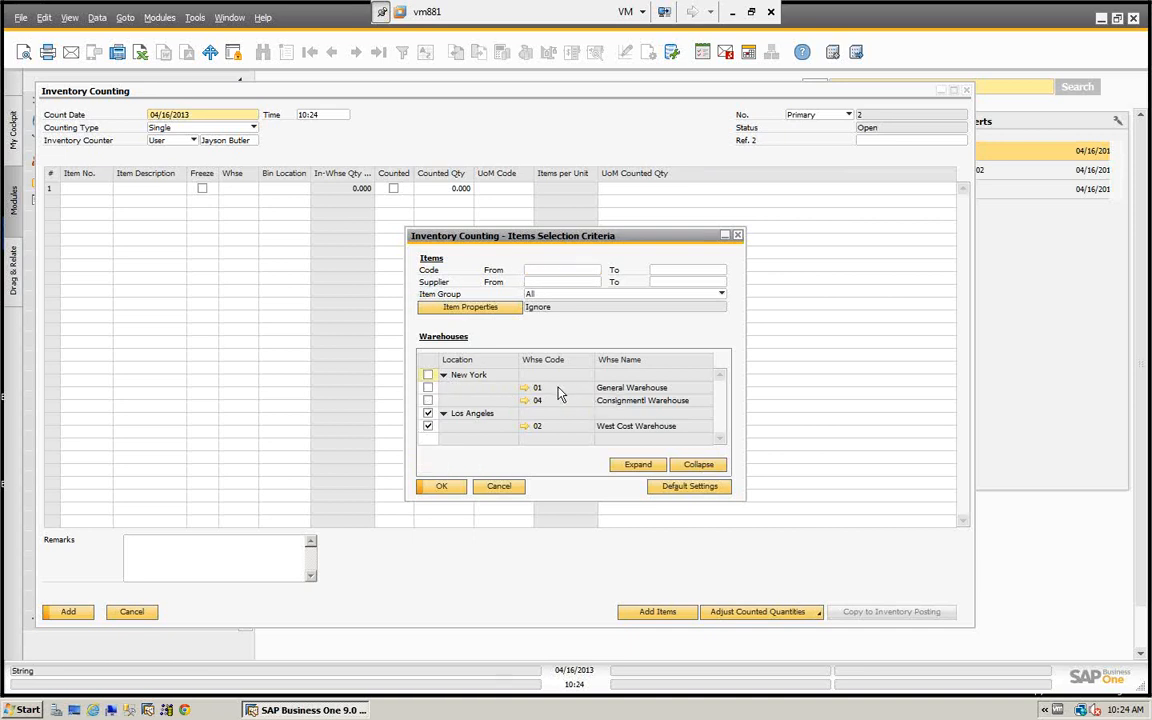
- Limit the item selection to the single item A00002 by using it as both ends of the code range
click(547, 271)
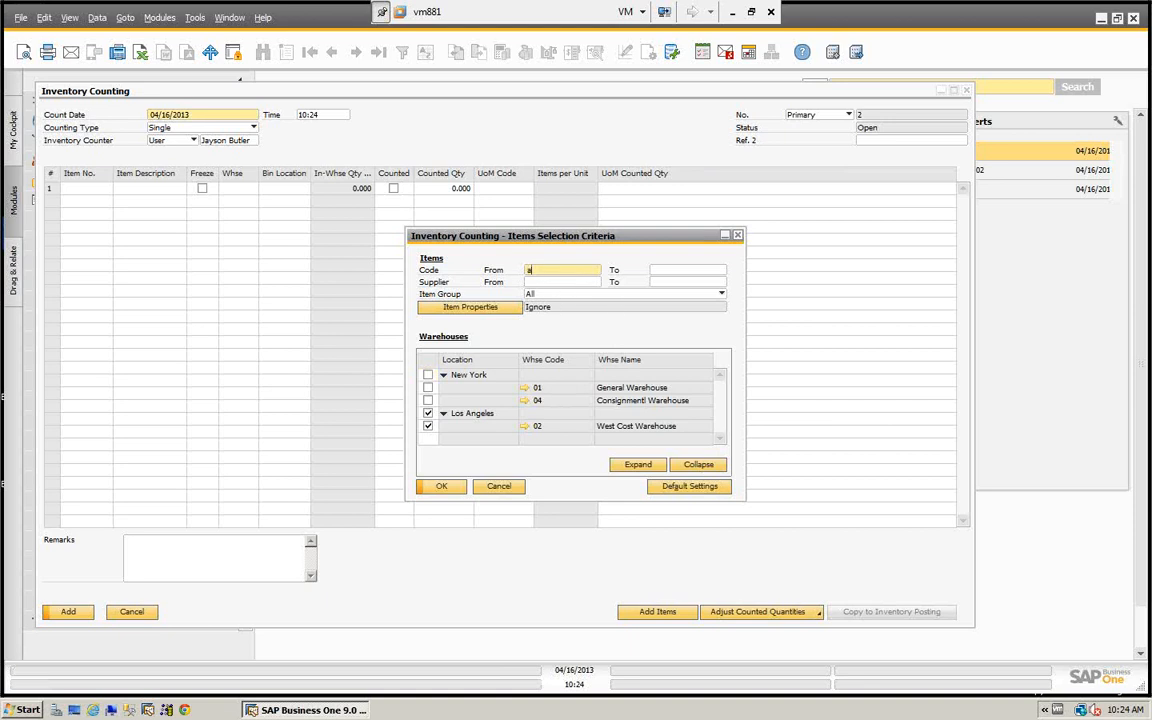
text(a)
key(Tab)
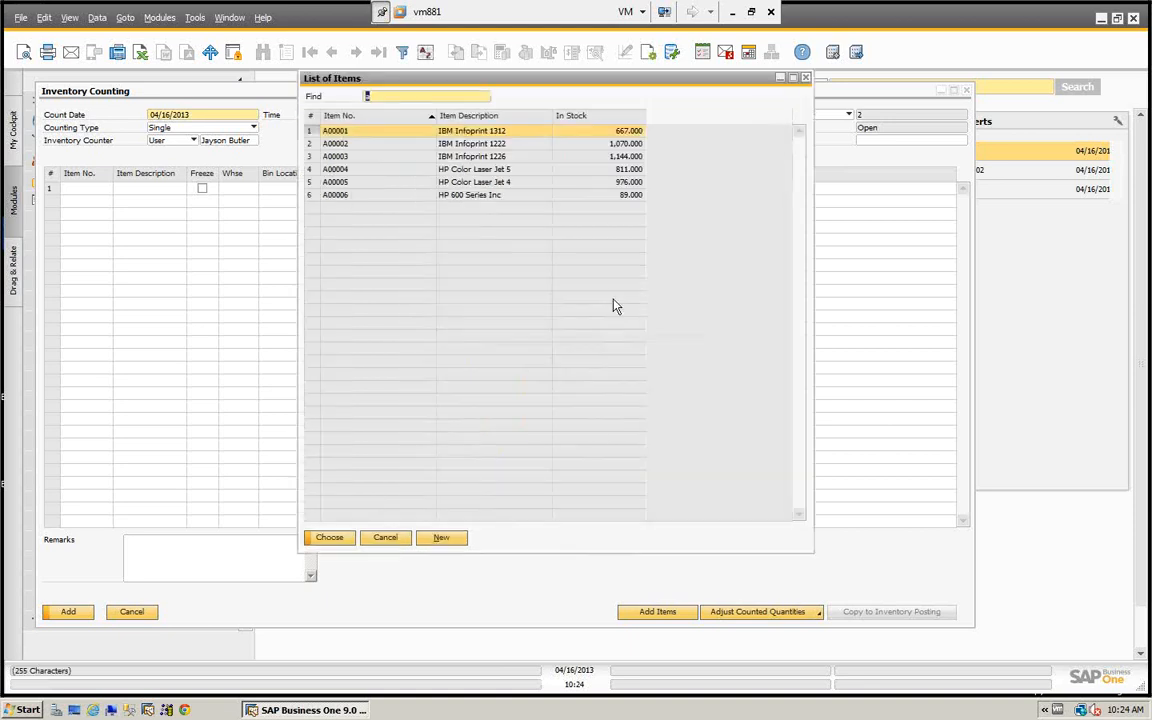
click(337, 146)
click(329, 537)
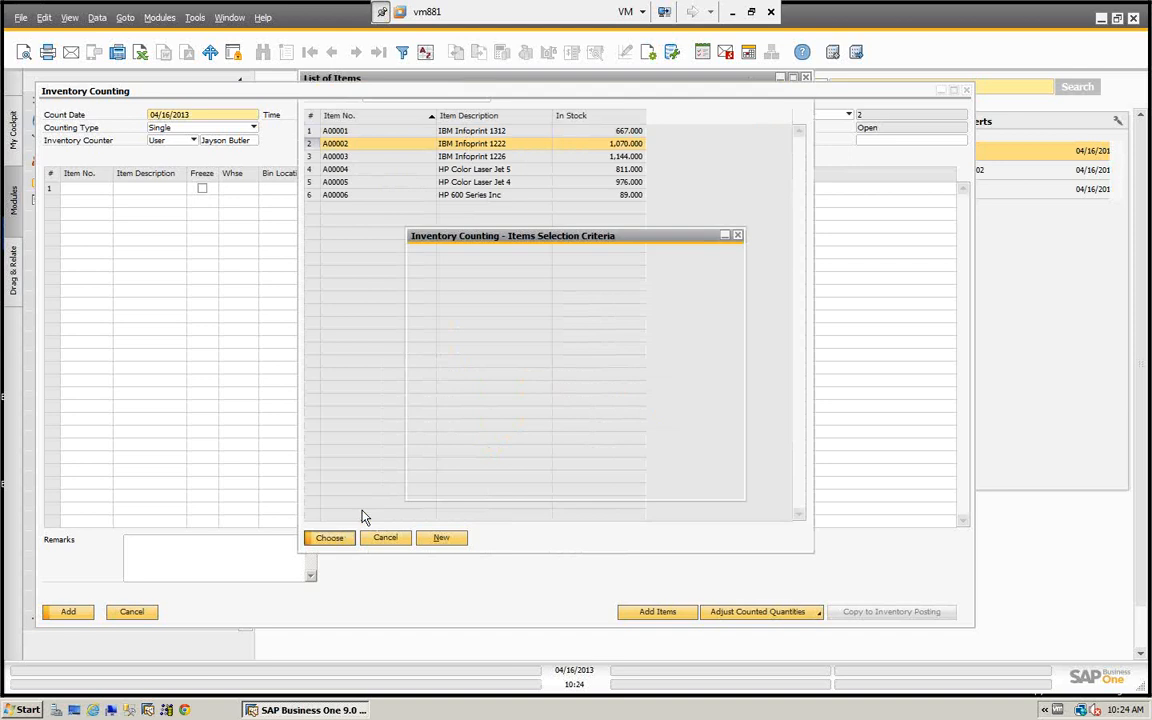
click(672, 269)
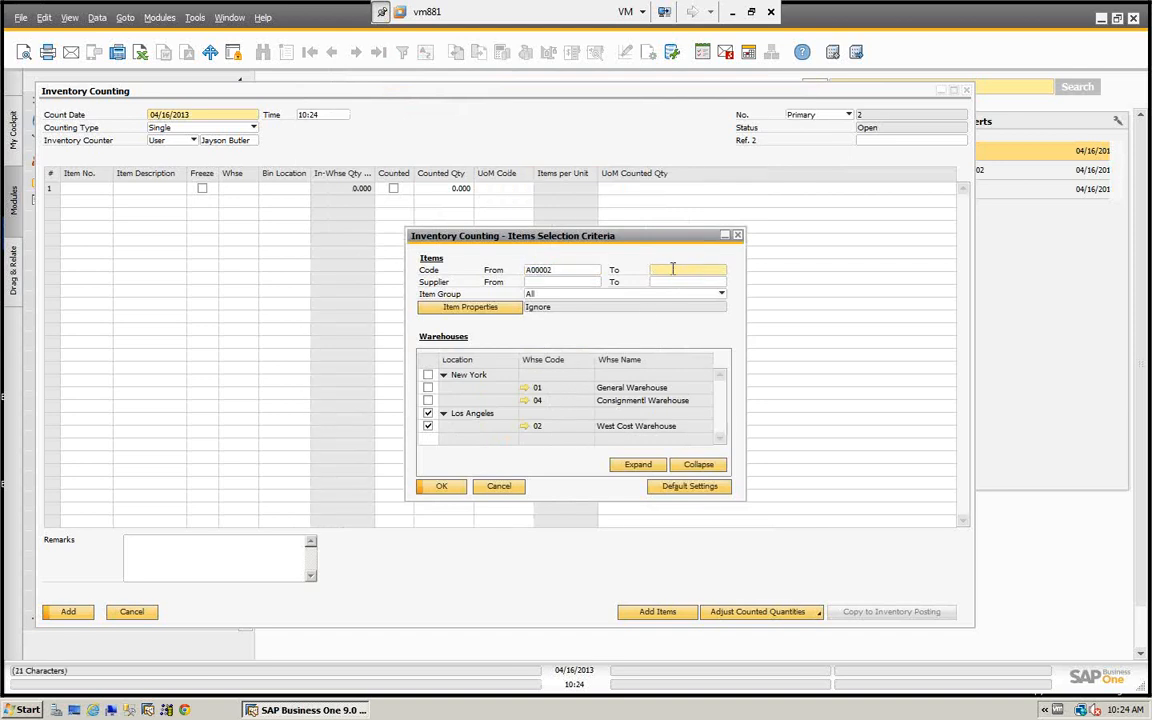
key(Tab)
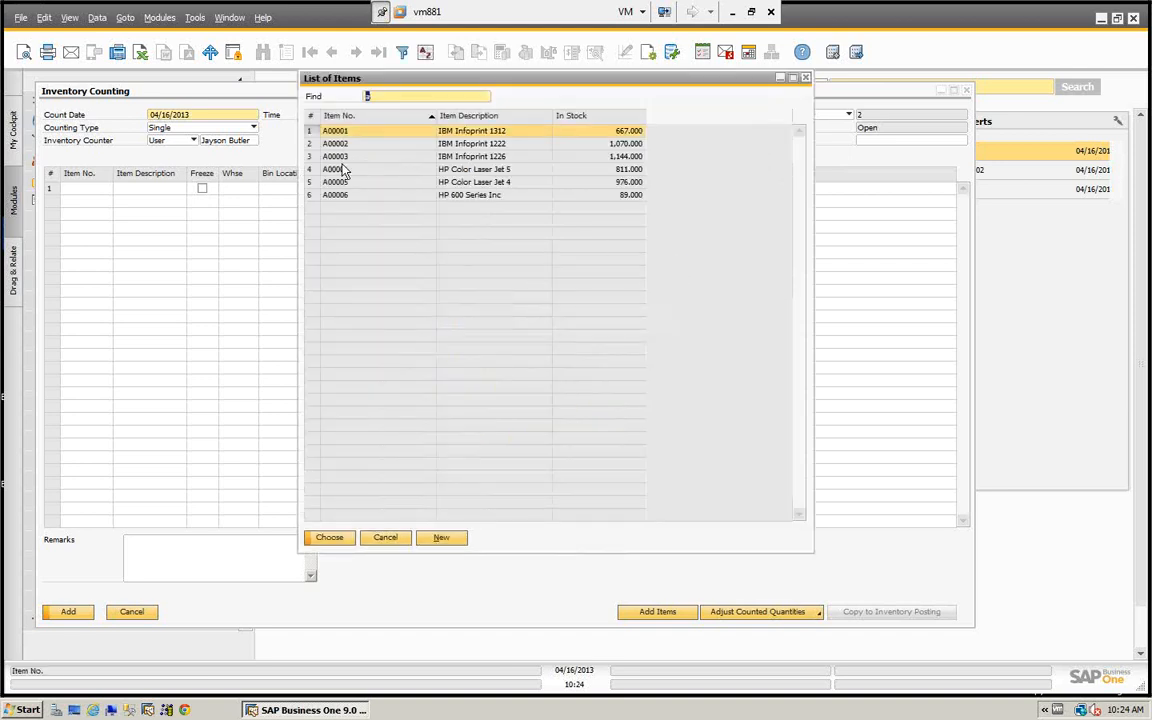
click(340, 143)
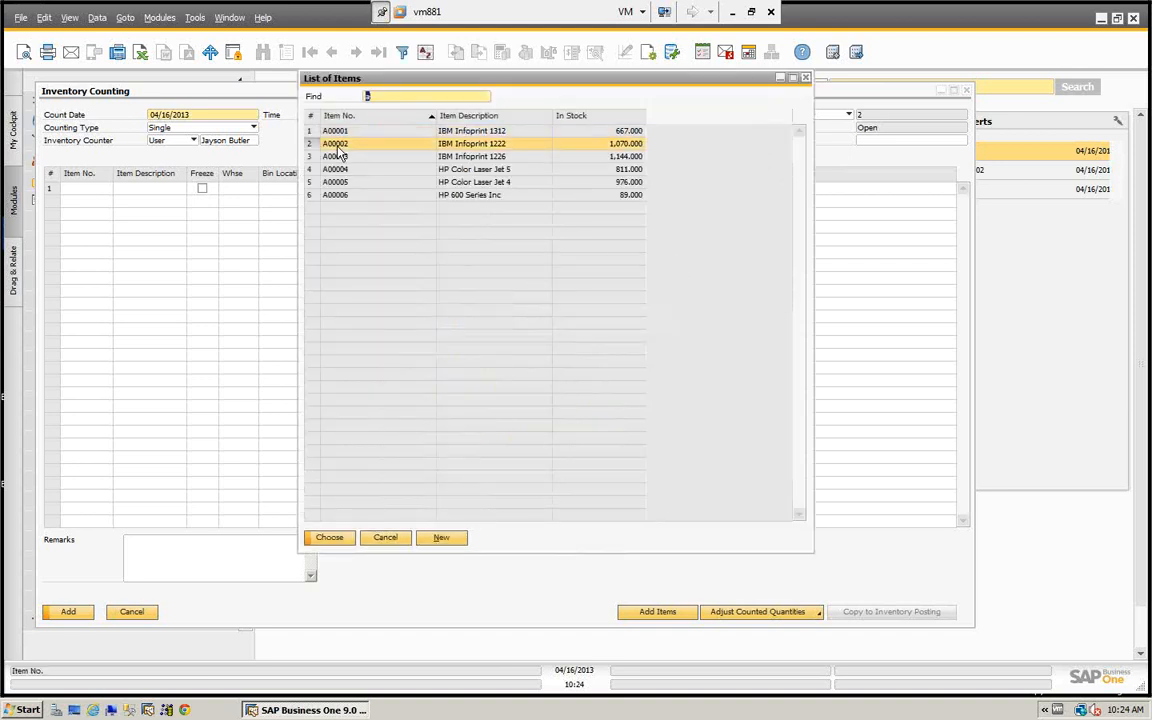
click(340, 537)
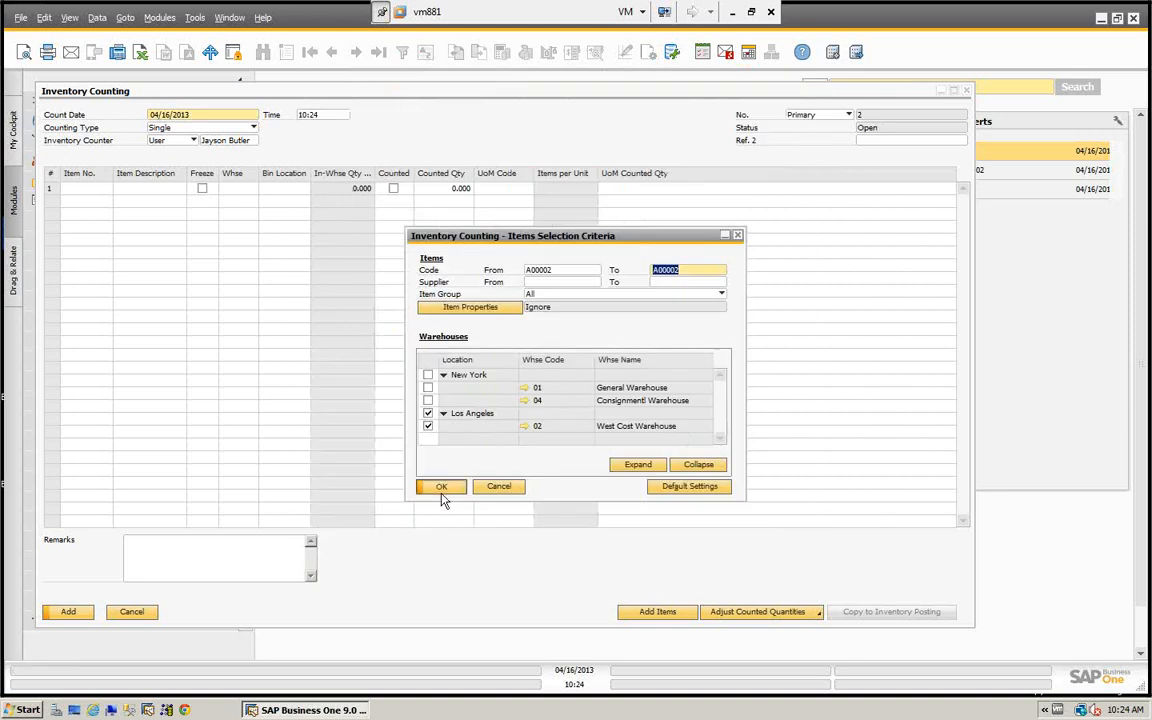
- Load item A00002 for warehouse 02, fill its counted quantity with Copy In-Whse Qty on Count Date, and add the counting document
click(441, 492)
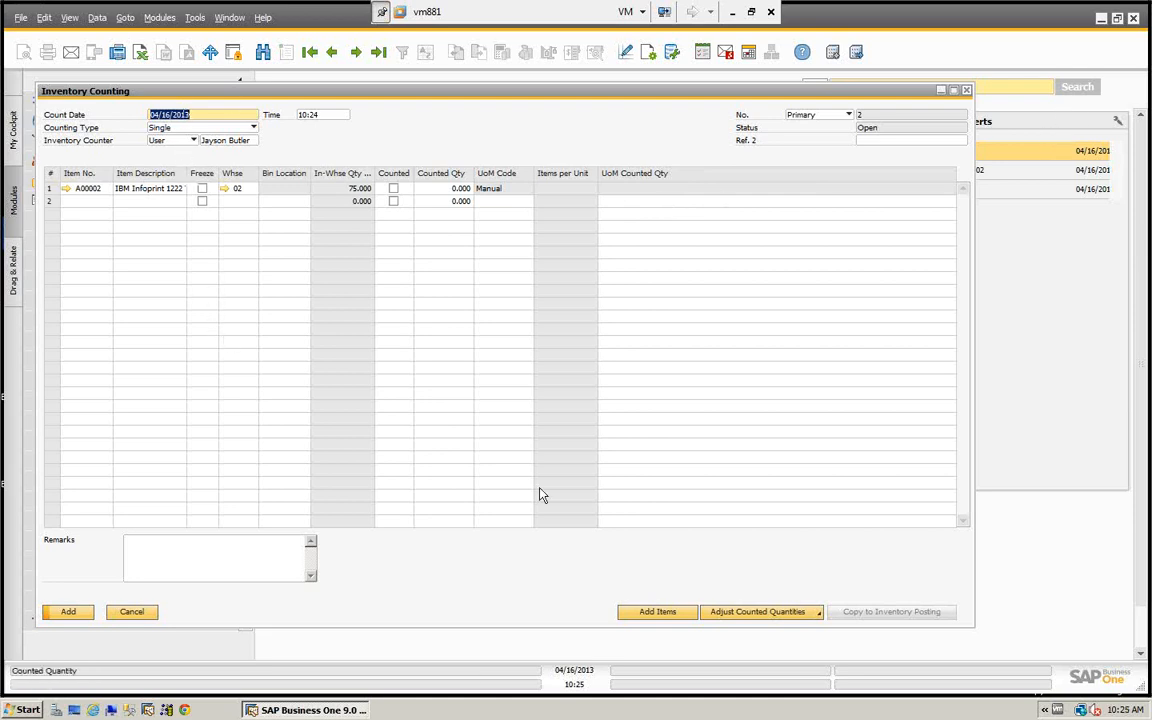
click(762, 614)
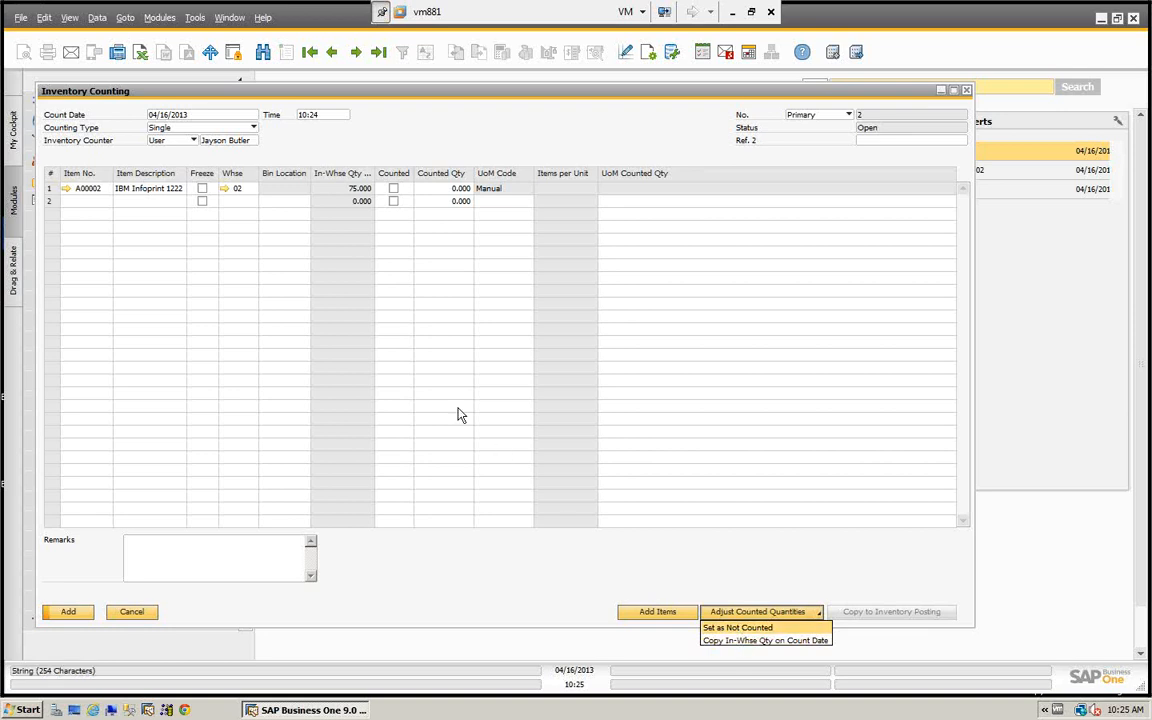
click(761, 645)
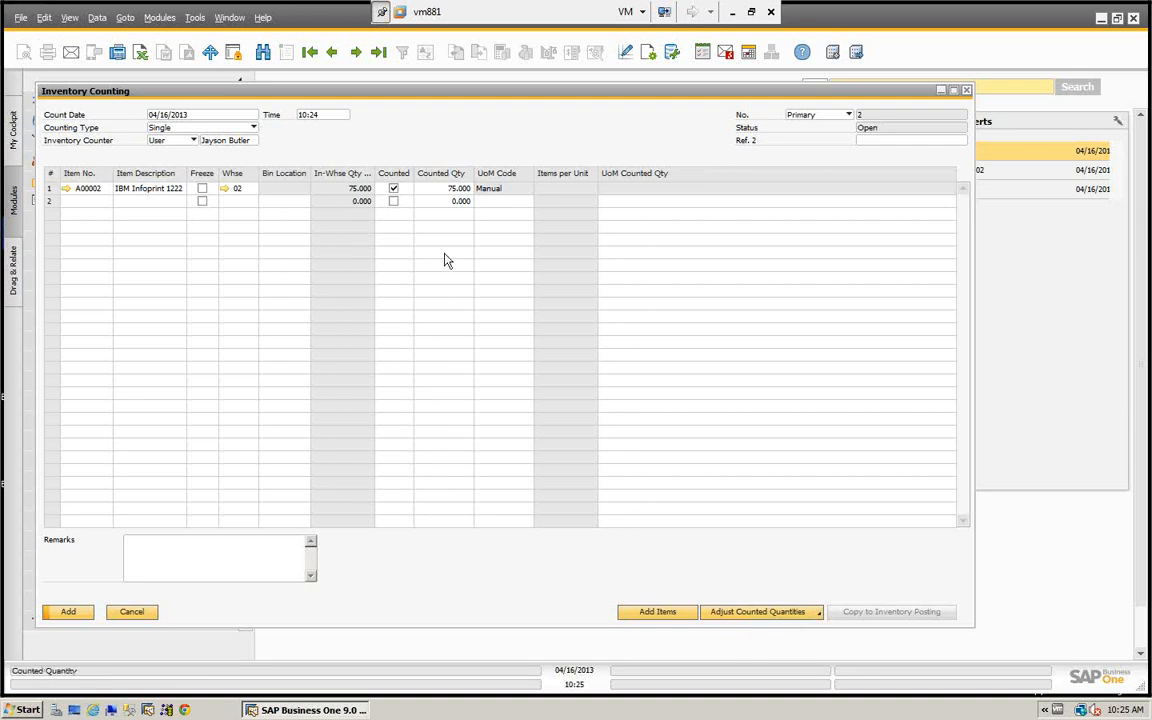
click(64, 611)
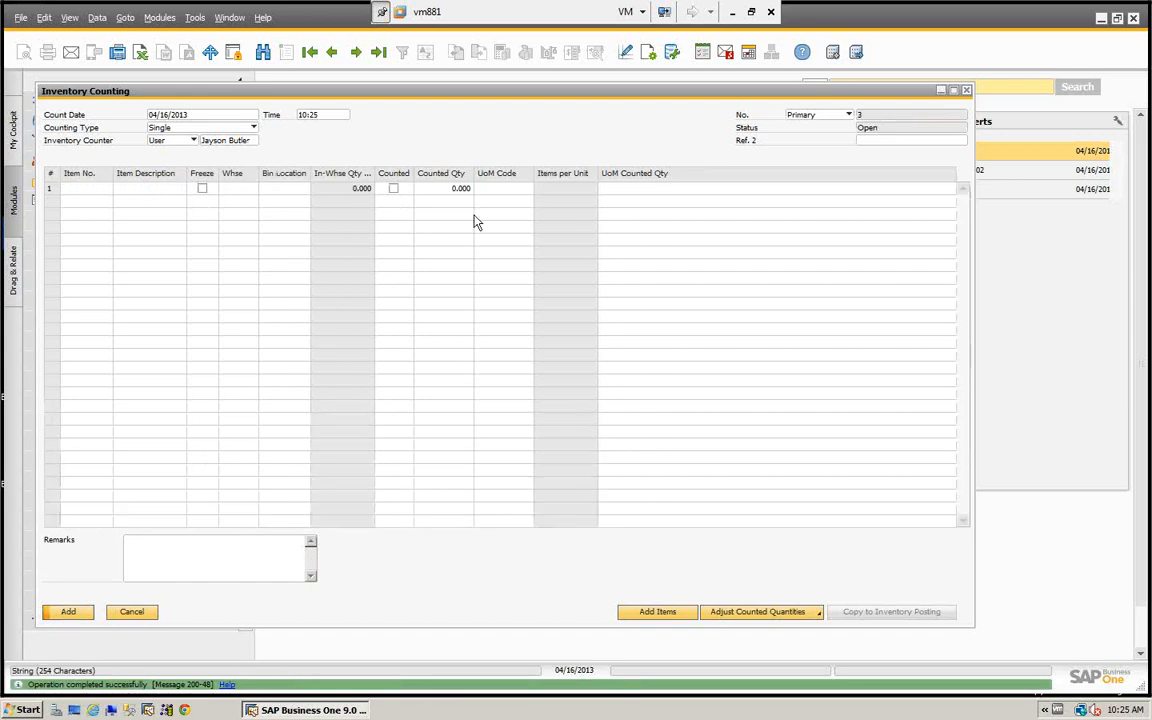
- Reopen the last inventory counting document, set the counted quantity of A00002 to 76, and update it
click(376, 52)
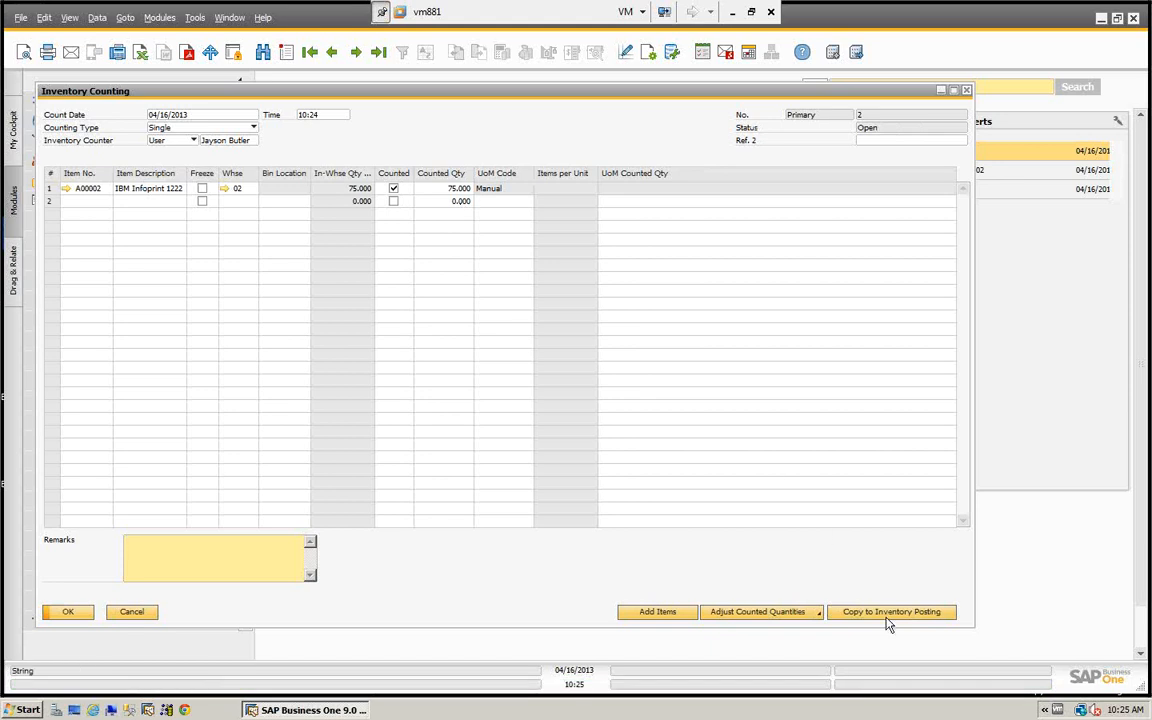
click(456, 189)
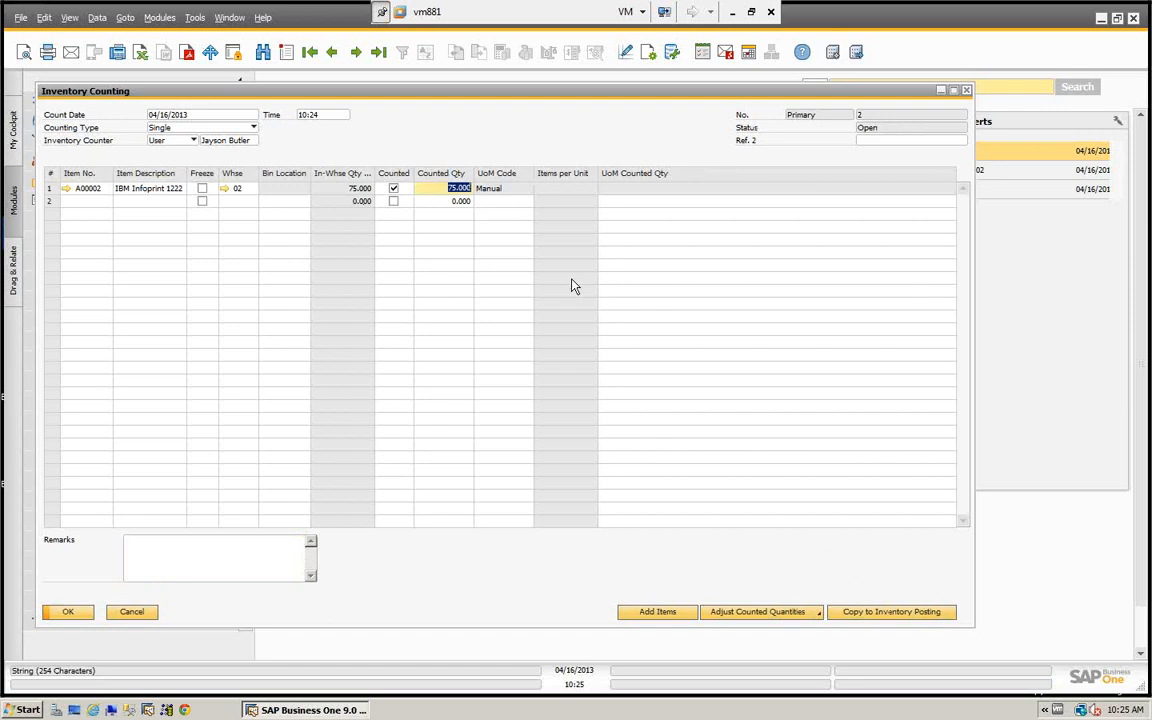
text(76)
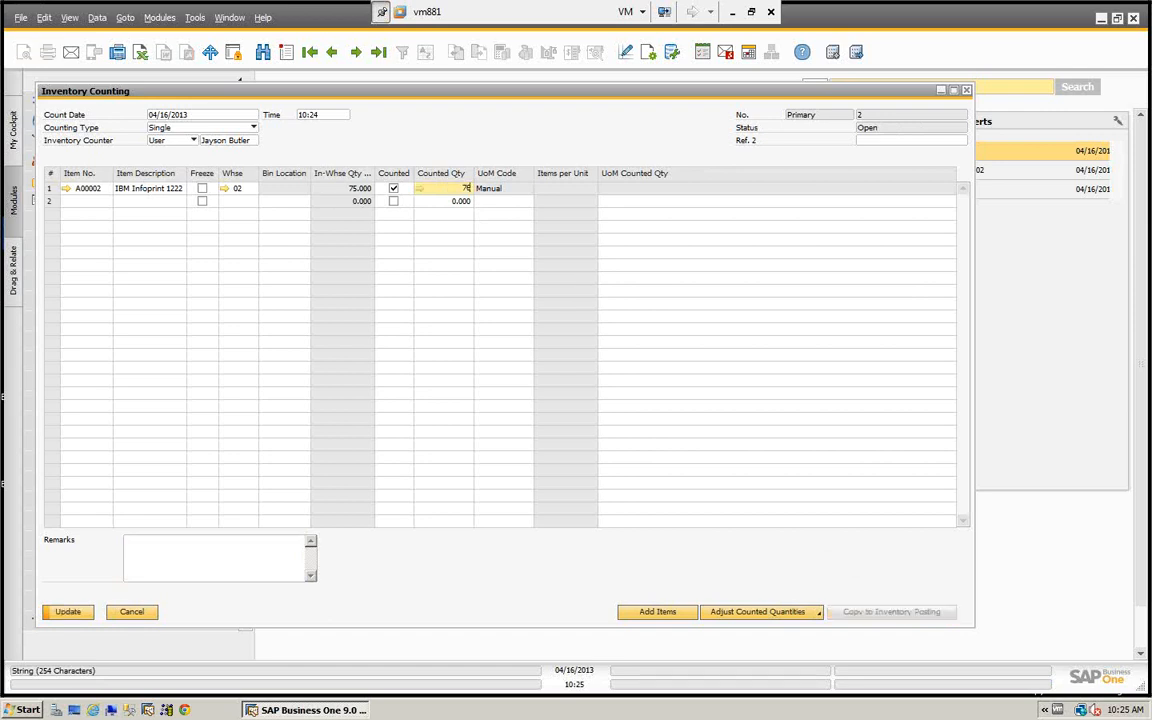
key(Tab)
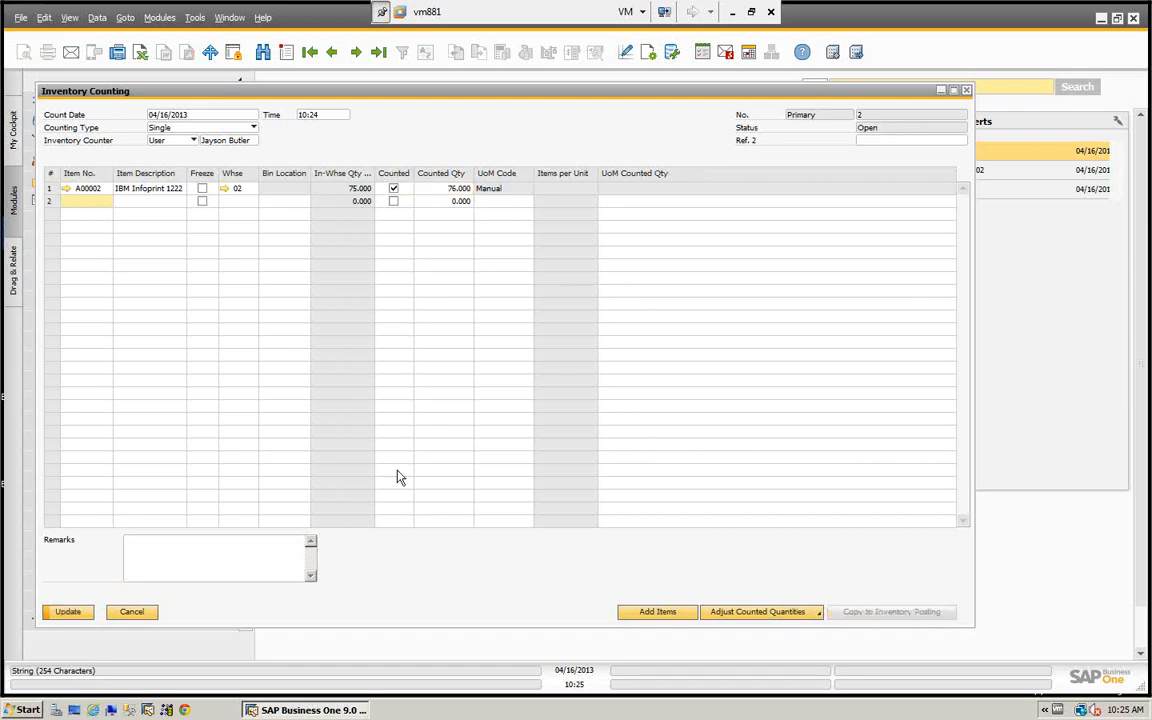
click(65, 612)
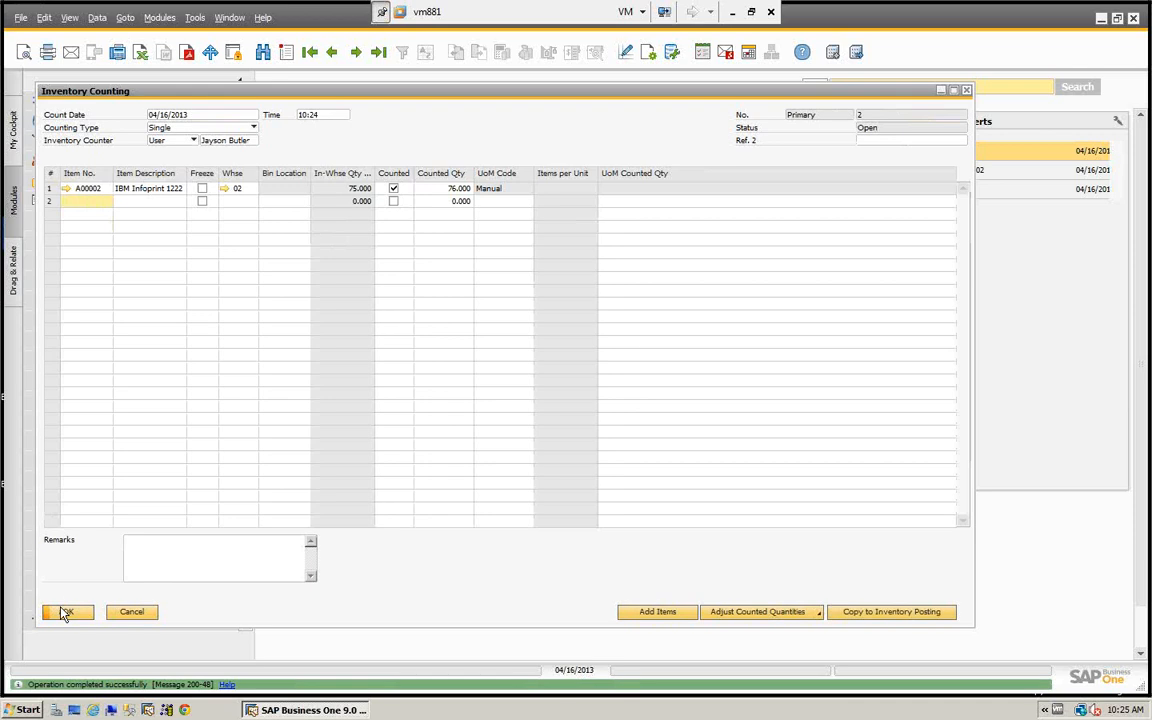
- Copy the A00002 counting document to an inventory posting and add the posting permanently
click(899, 614)
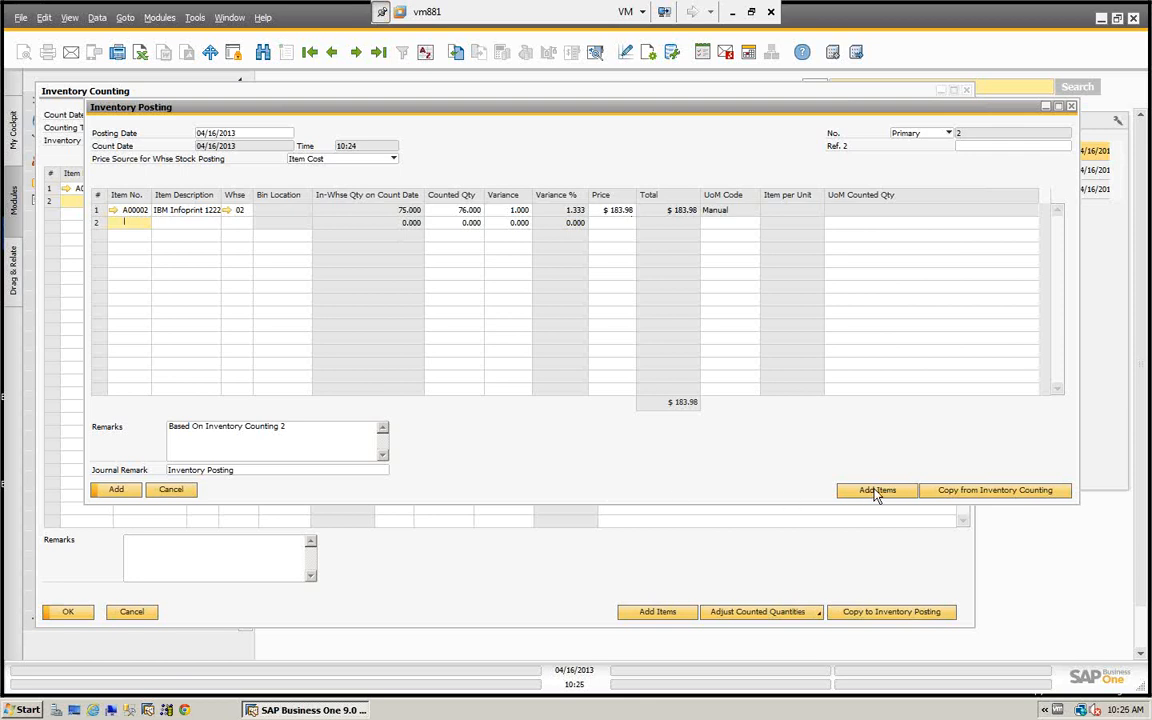
click(118, 490)
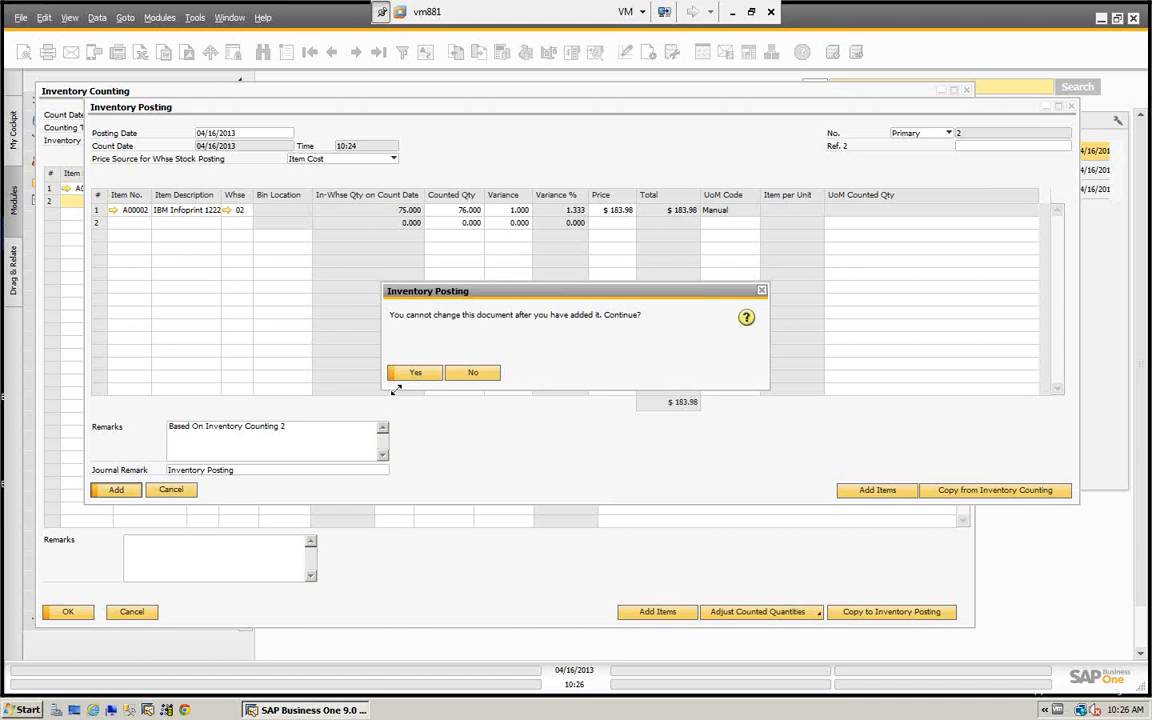
click(414, 373)
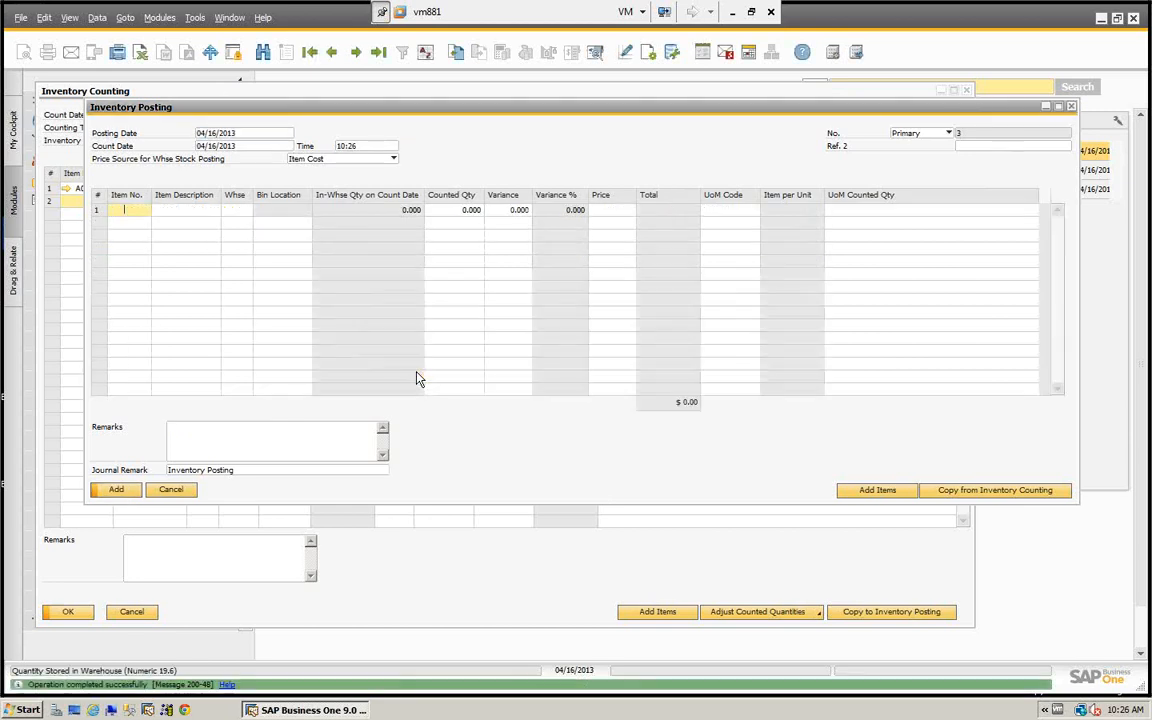
- Open the last inventory posting, examine the debit and credit accounts in its journal entry, and close the entry
click(380, 54)
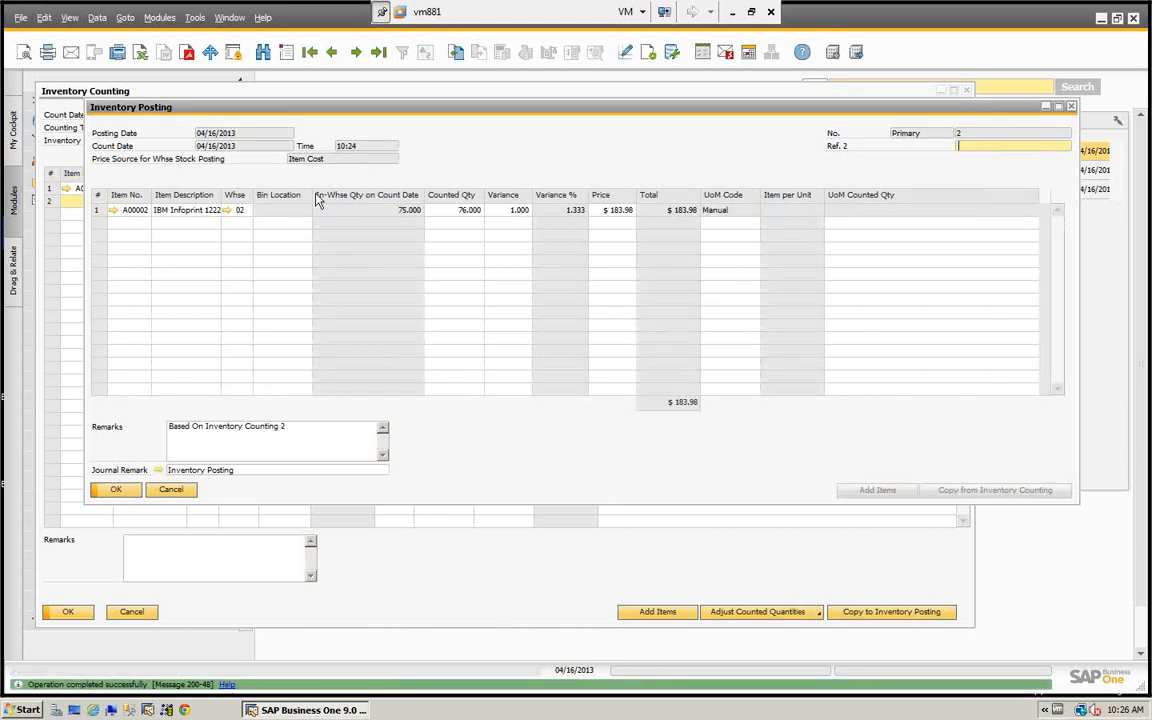
click(158, 470)
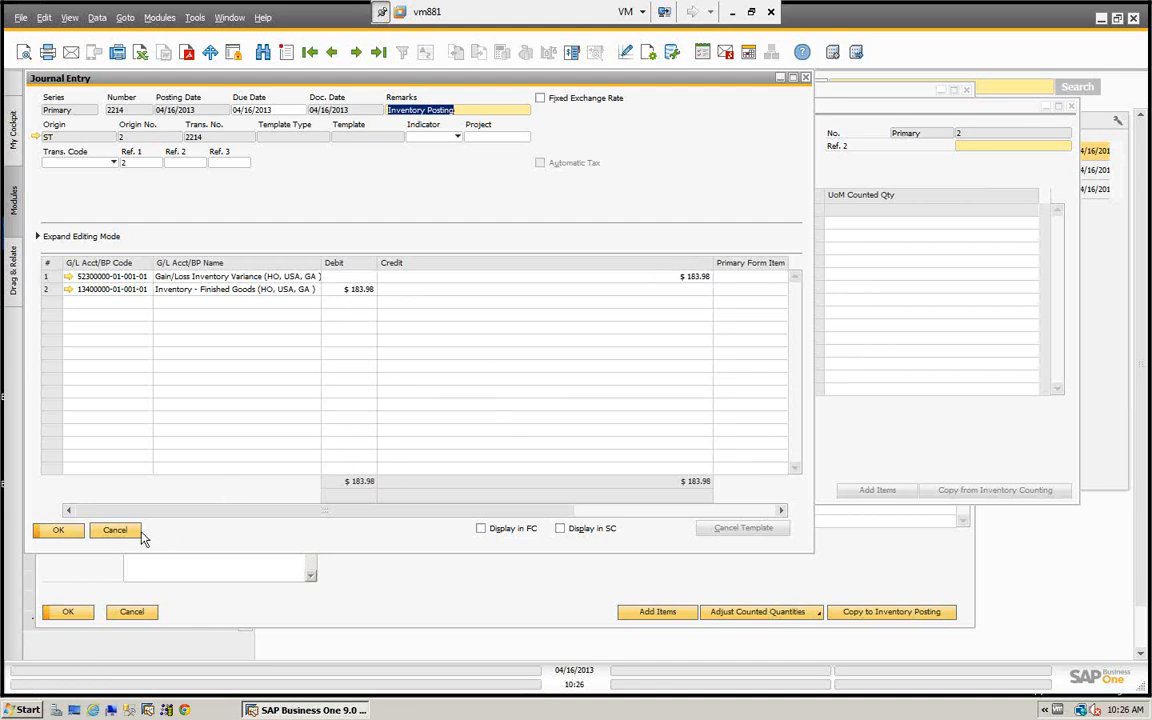
click(114, 531)
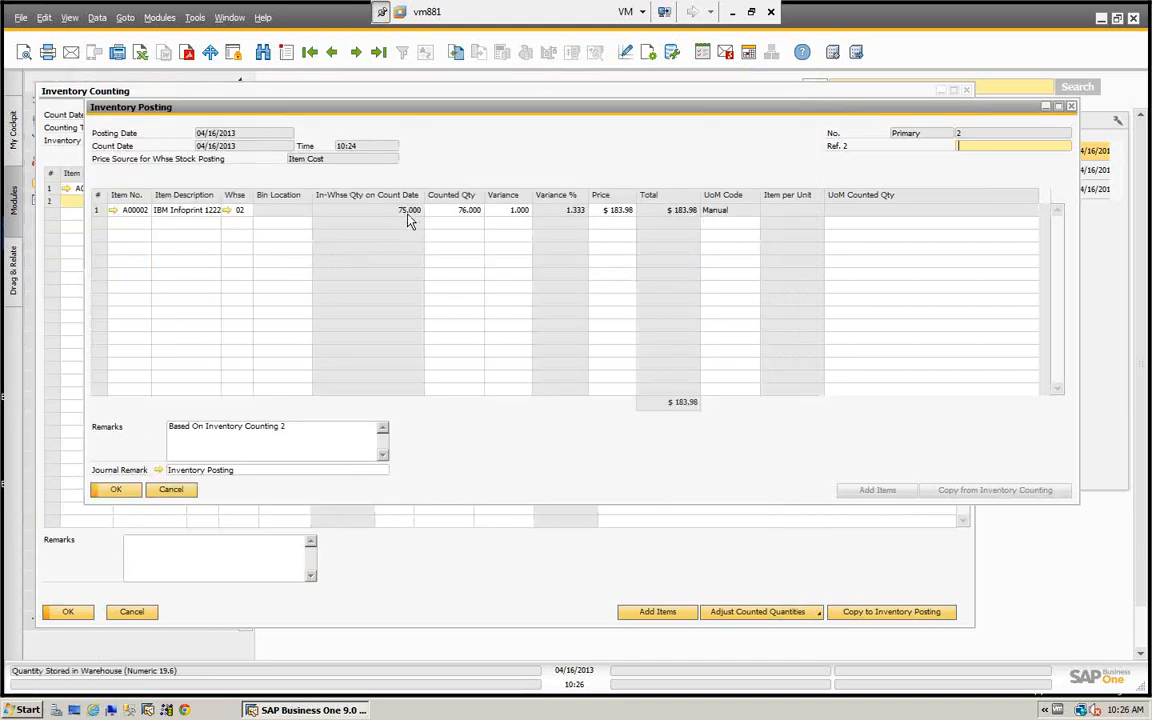
- Check the warehouse stock levels in the inventory data of item A00002, and close the item, posting and counting windows
click(113, 210)
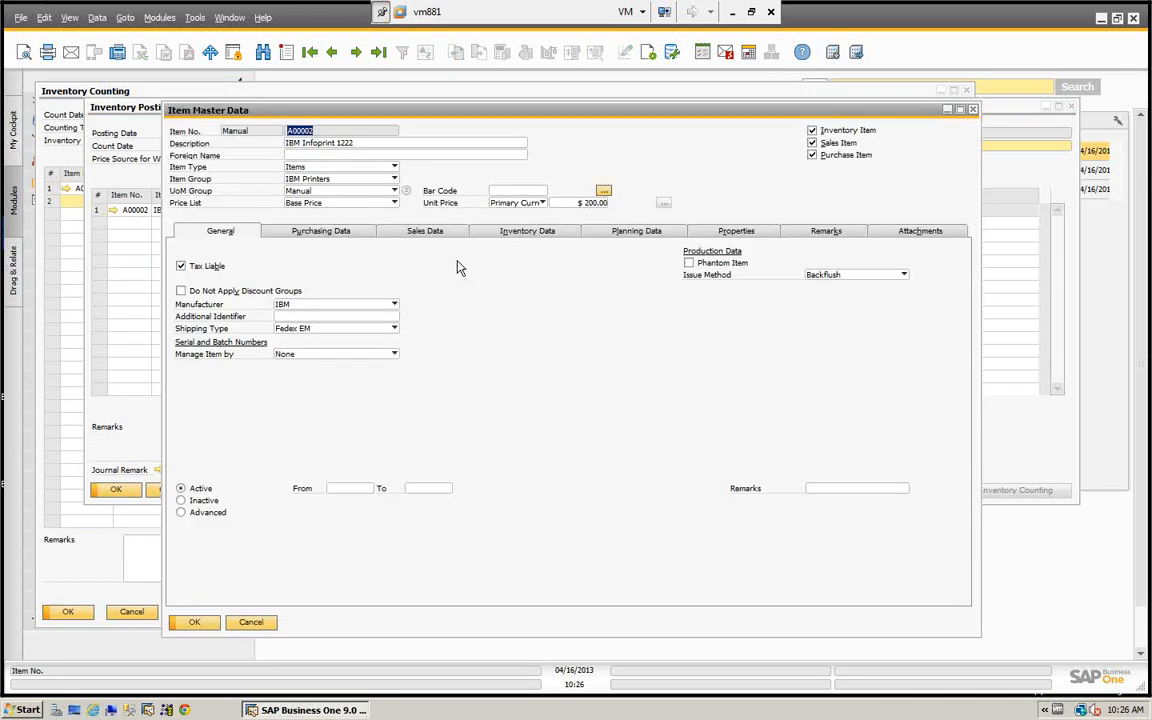
click(530, 232)
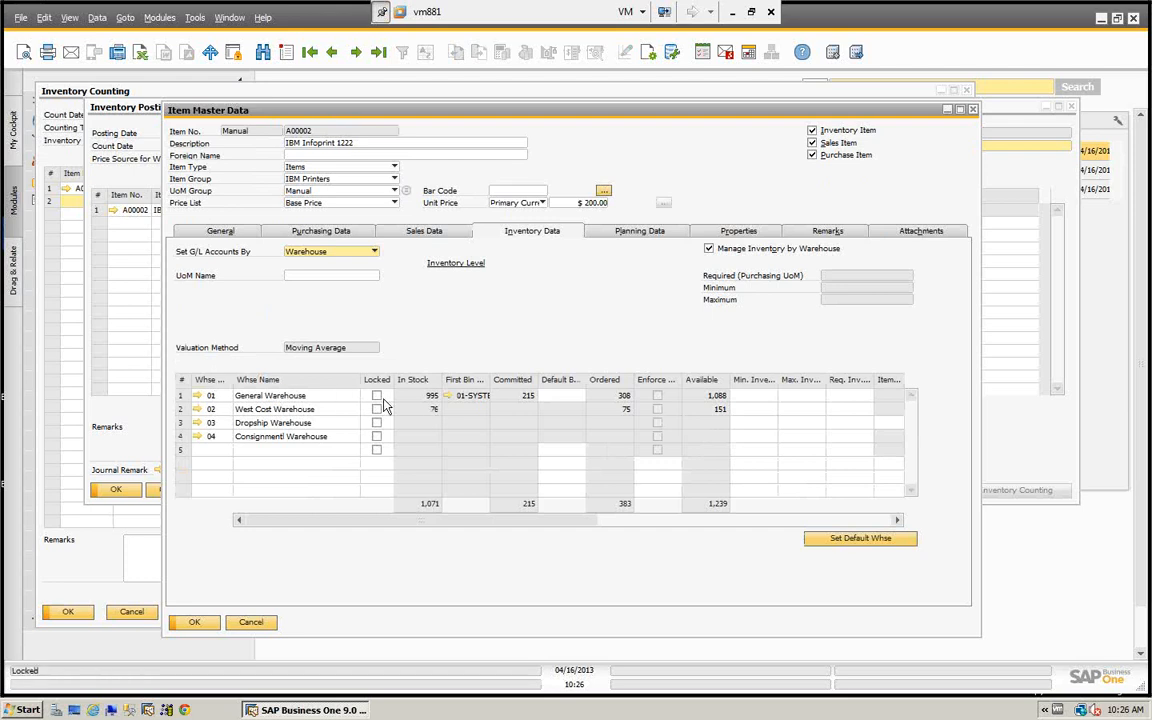
click(251, 624)
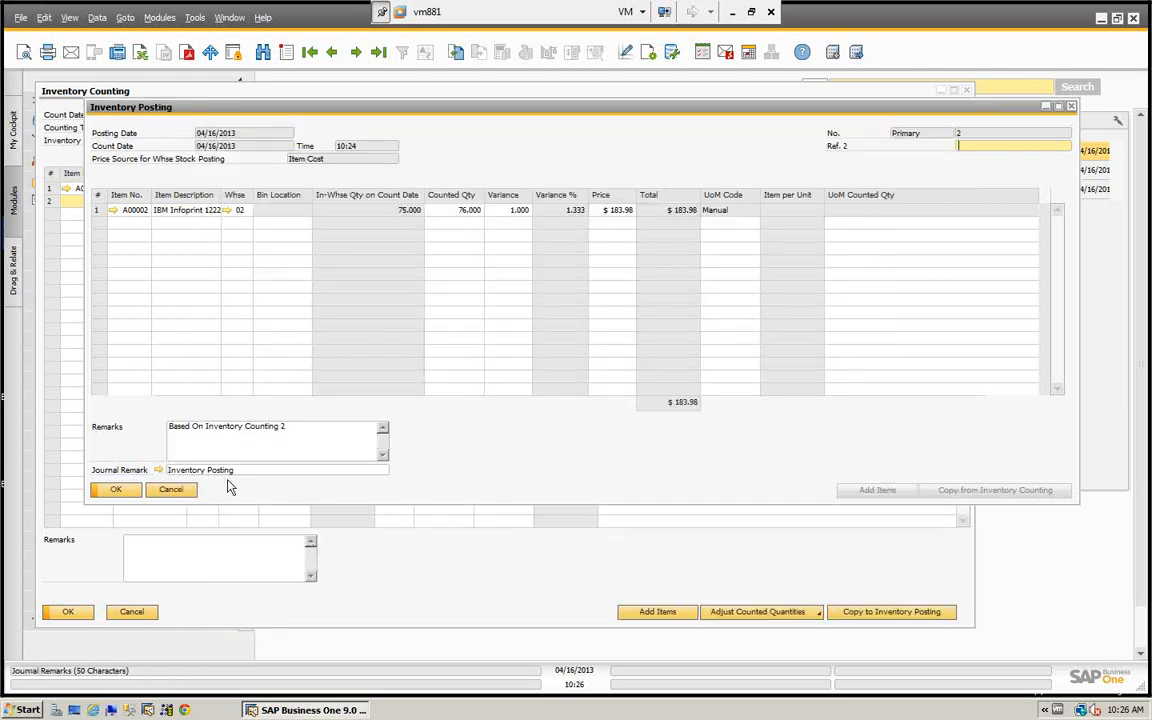
click(168, 490)
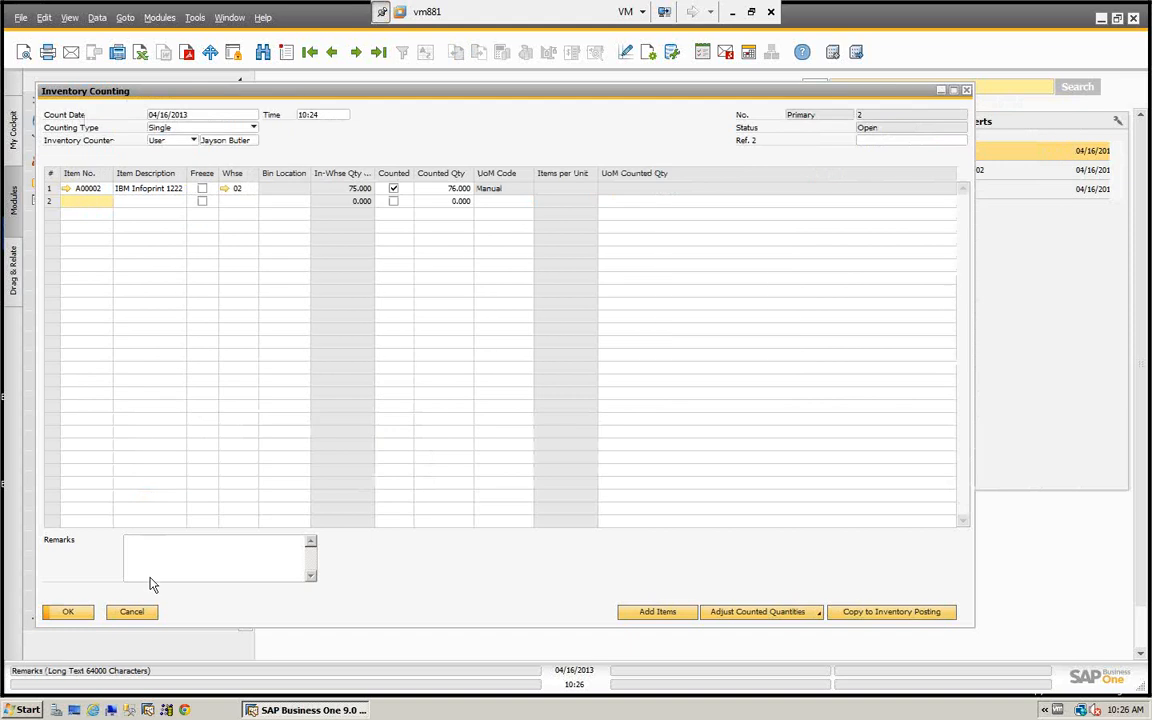
click(131, 611)
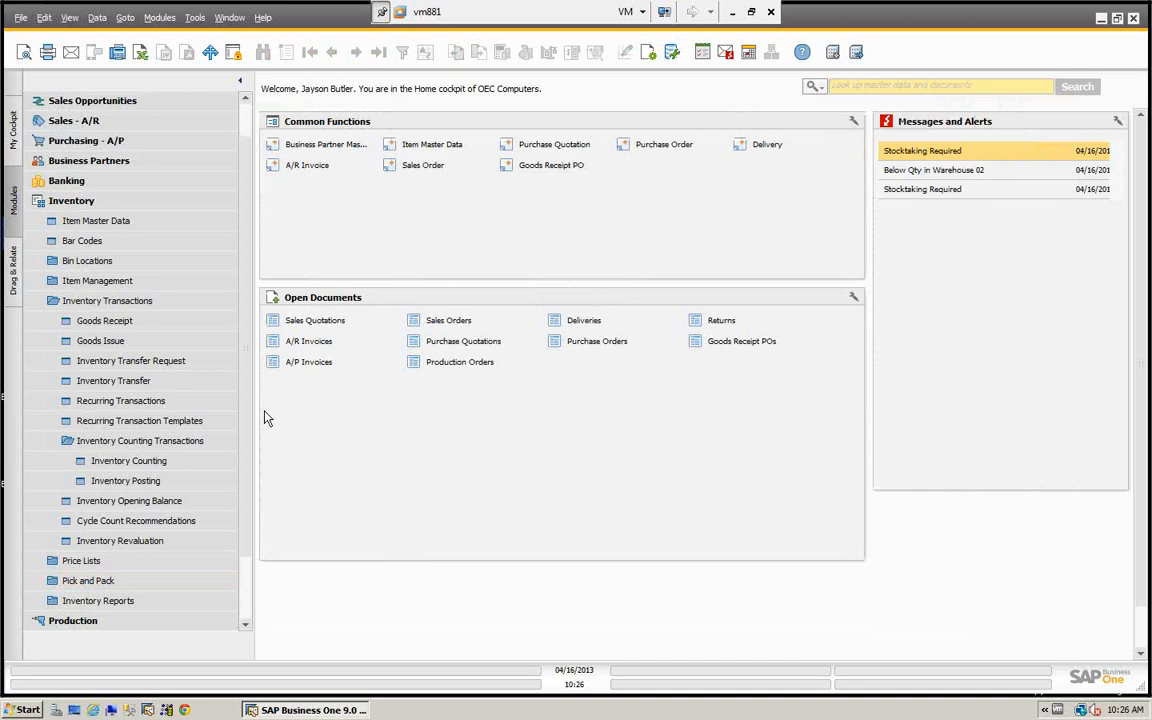
- Review the Inventory Cycles setup form in the Administration module's inventory setup and close it without adding a cycle
click(60, 203)
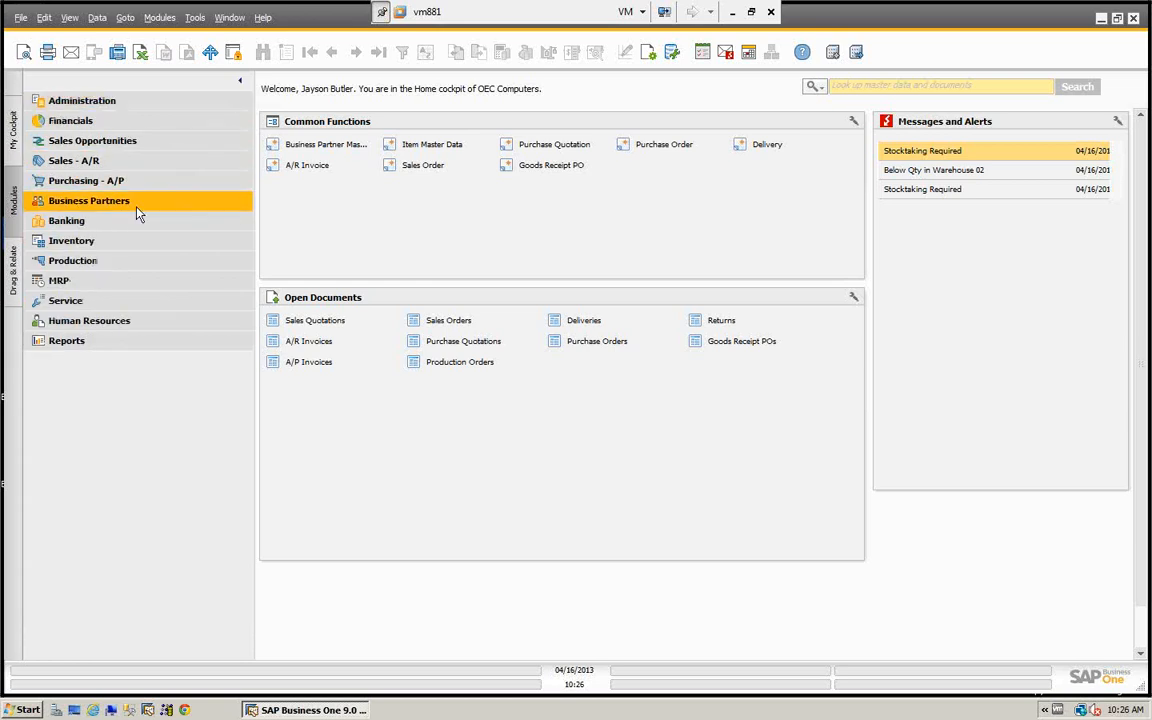
click(110, 103)
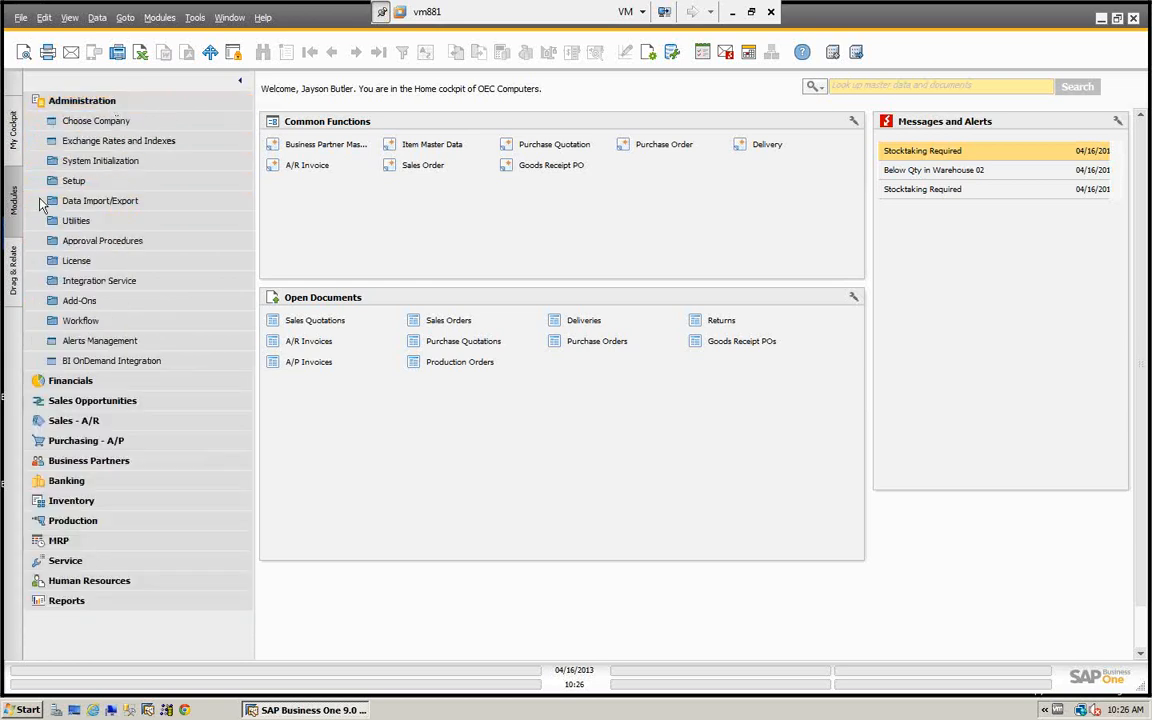
click(73, 183)
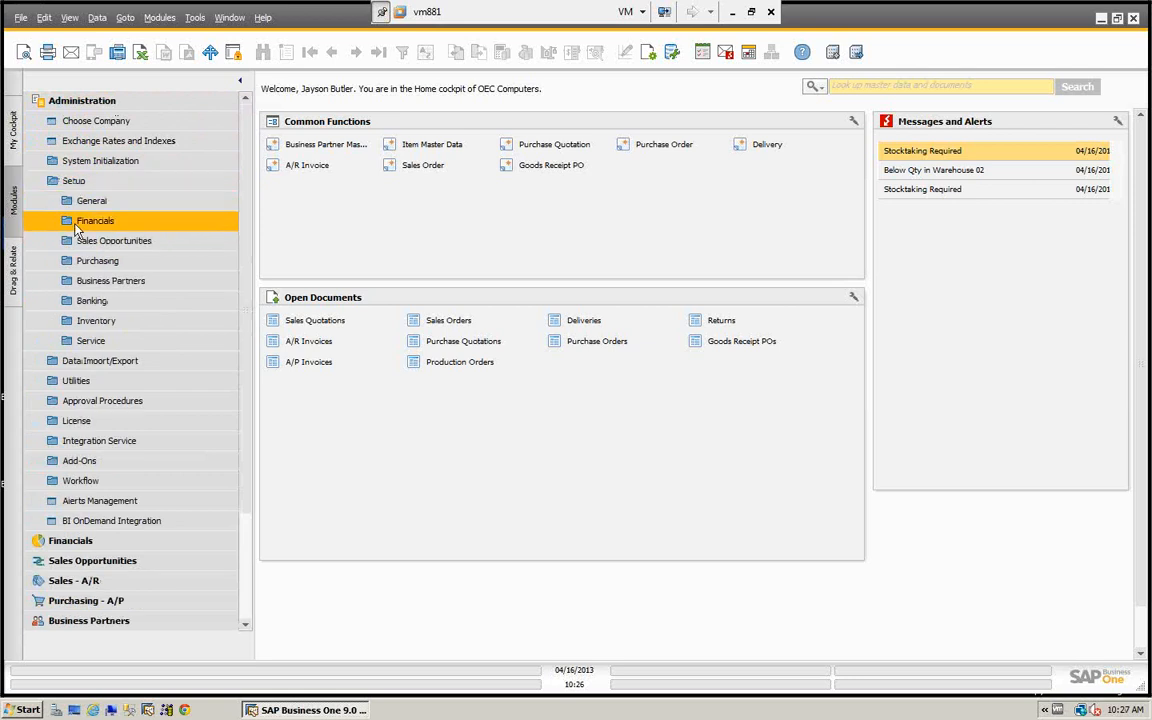
click(64, 322)
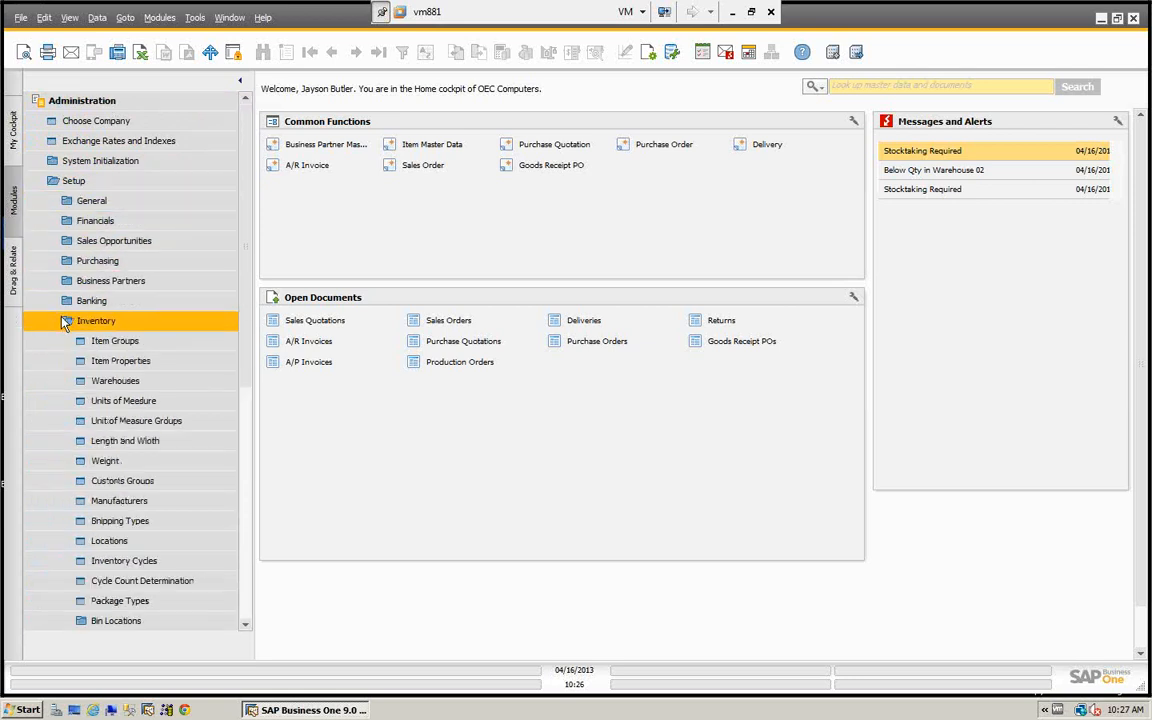
click(127, 565)
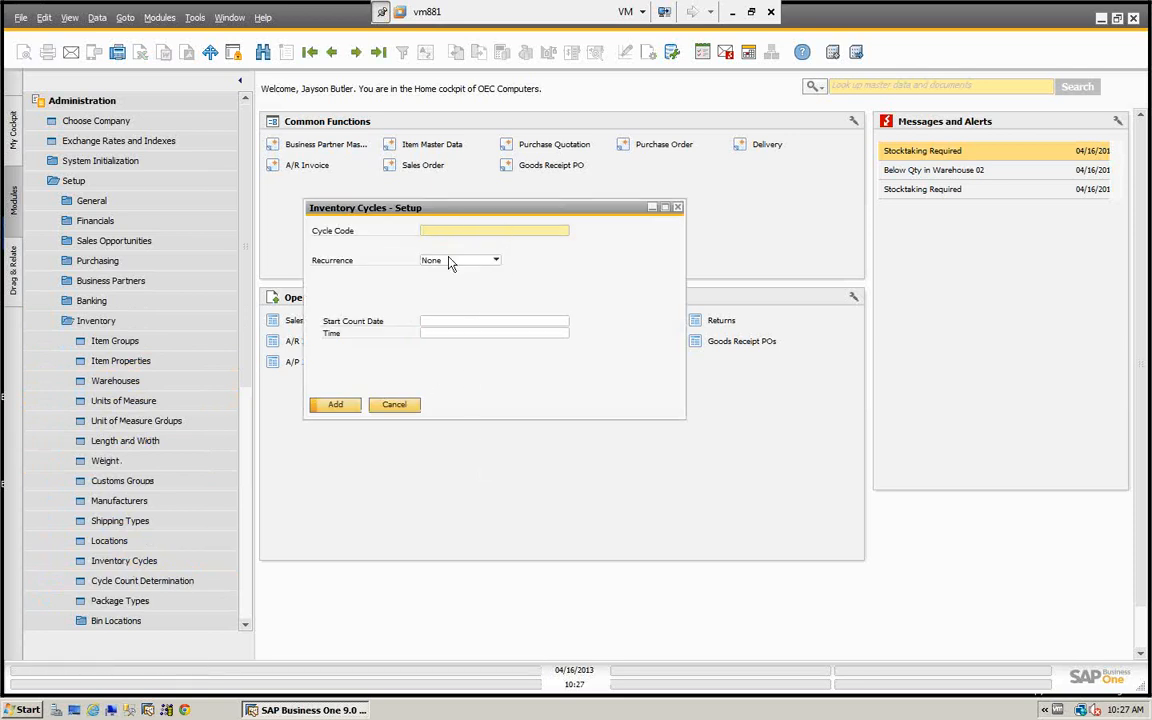
click(395, 405)
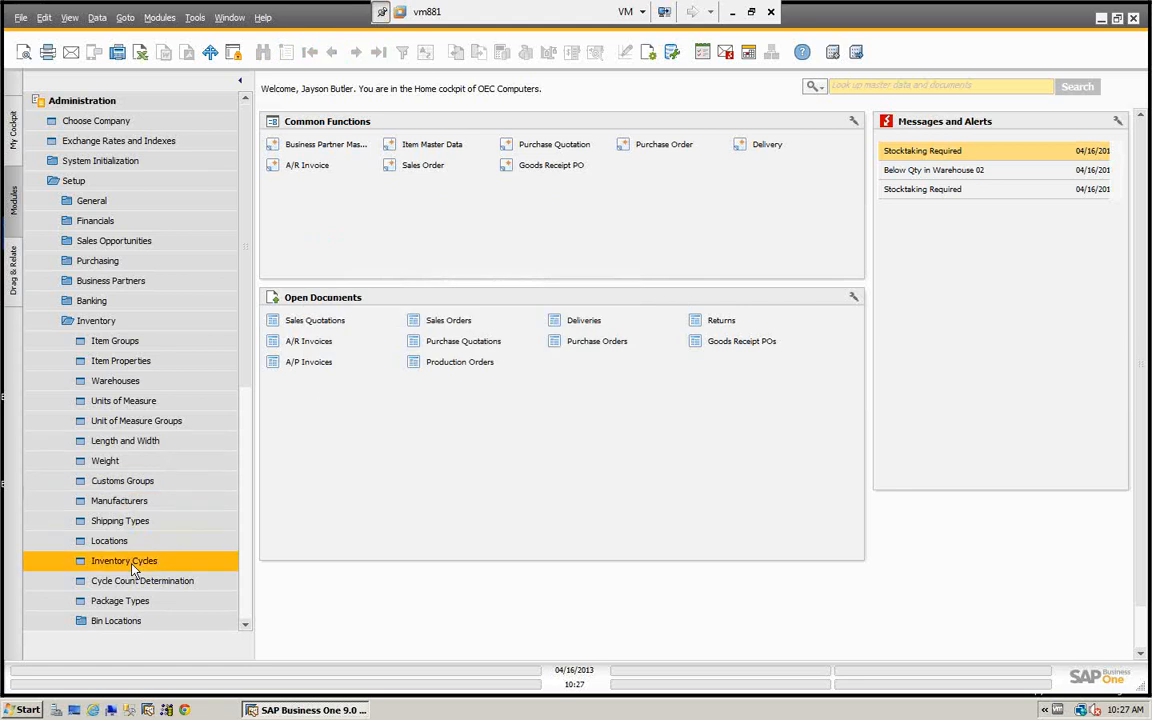
- Review the Cycle Count Determination setup of warehouse 02 by item group, and close both setup windows
click(175, 582)
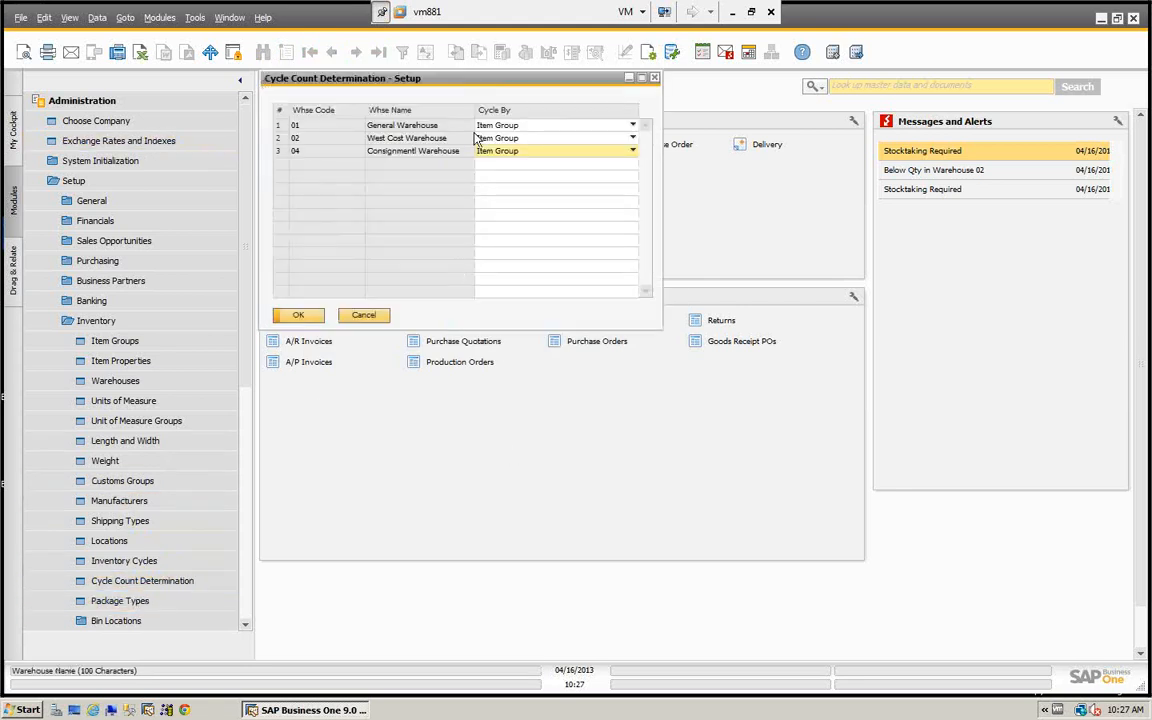
double_click(279, 138)
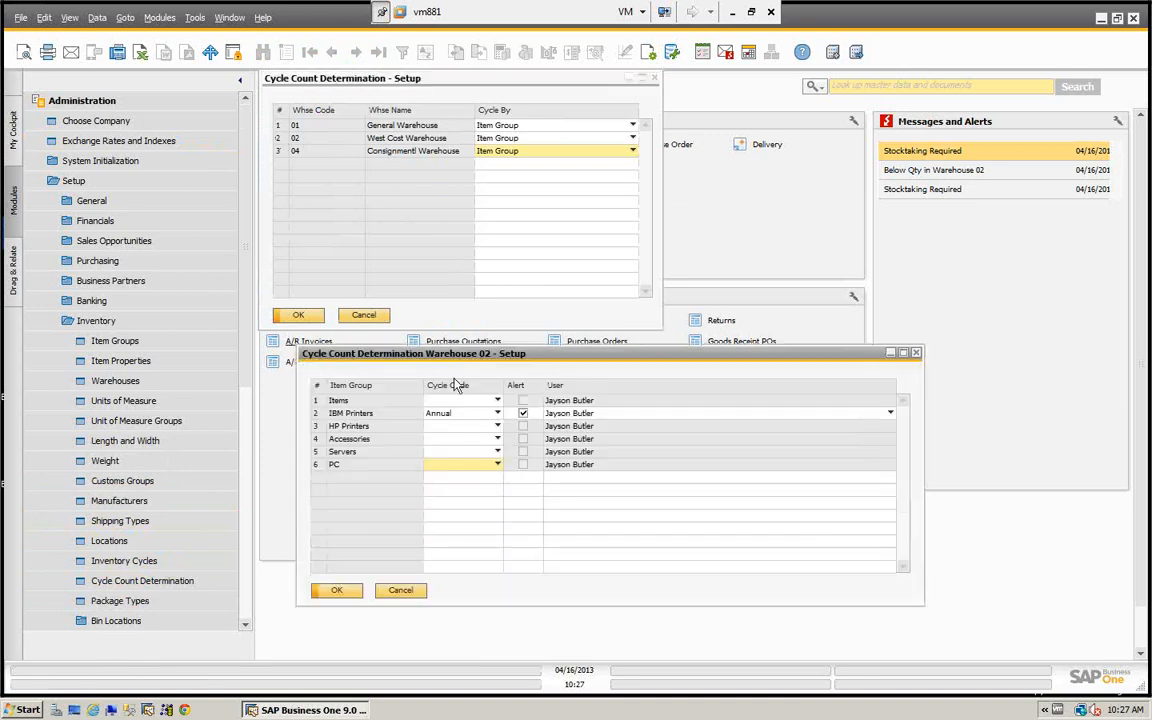
click(400, 591)
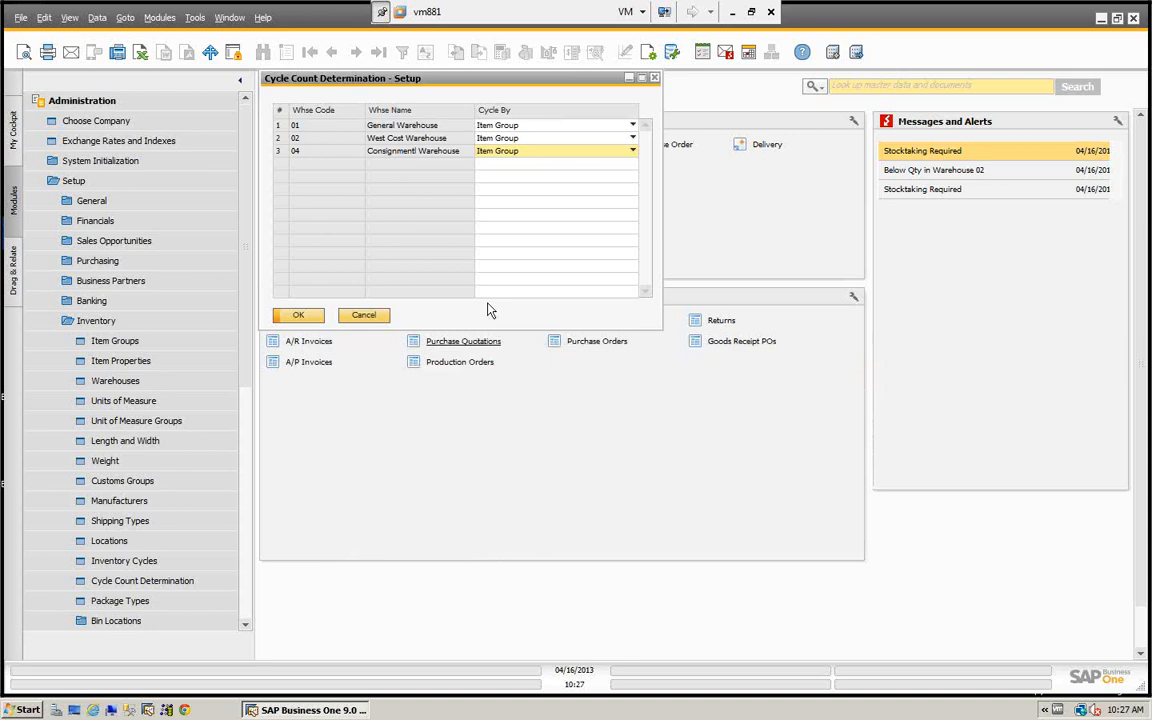
click(365, 316)
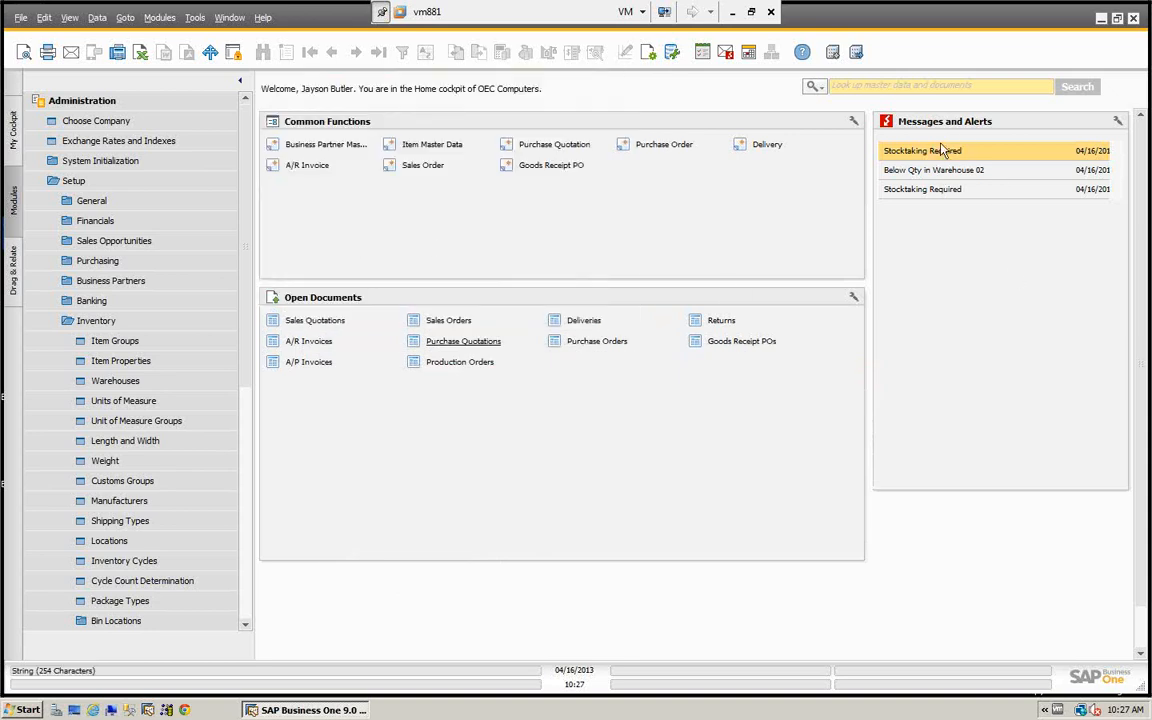
- Open the oldest Stocktaking Required alert, examine the items it lists for counting, and close the messages overview
click(938, 191)
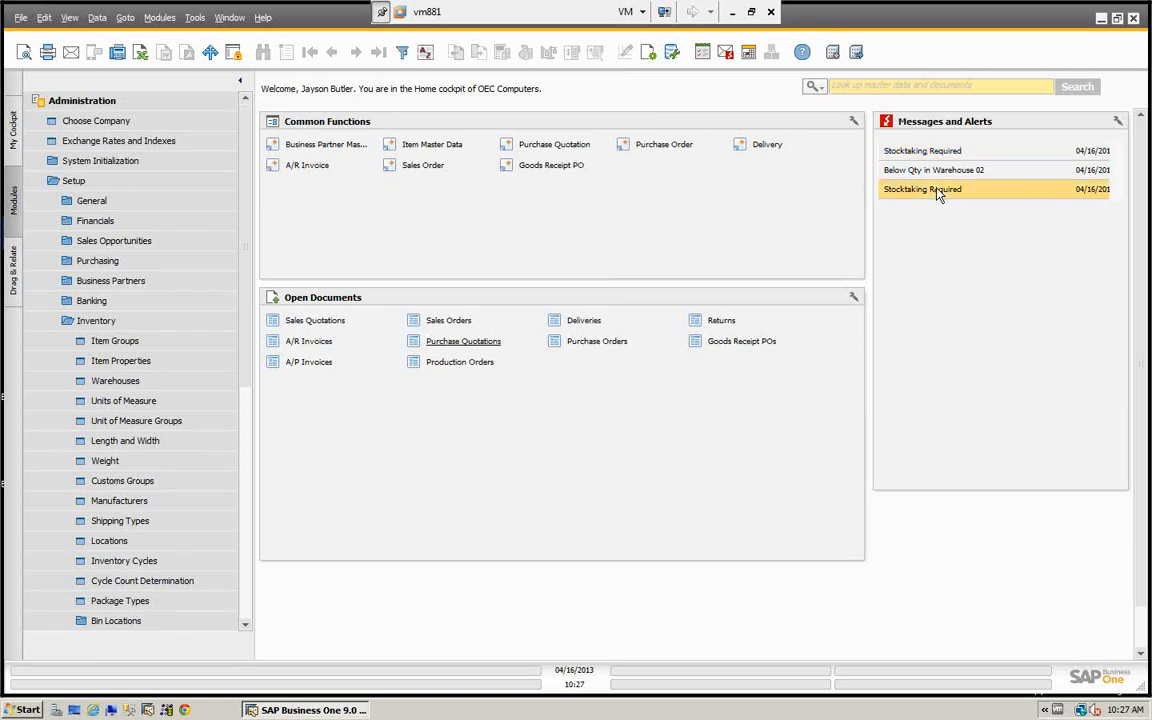
double_click(938, 191)
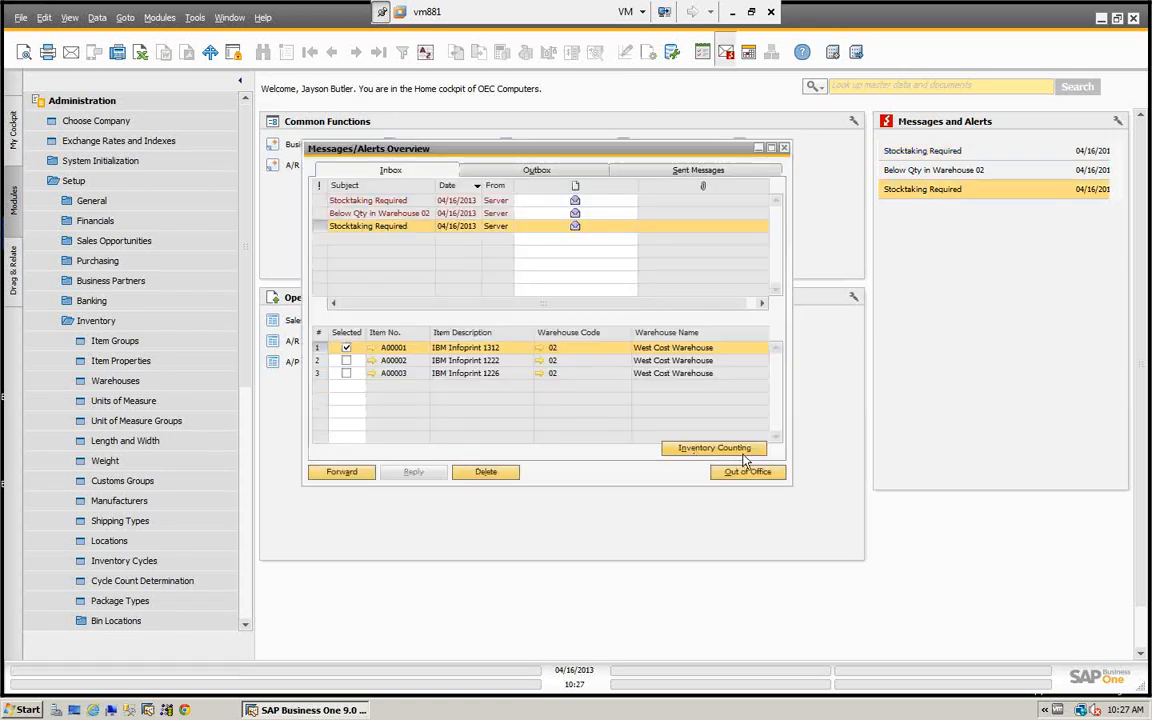
click(783, 148)
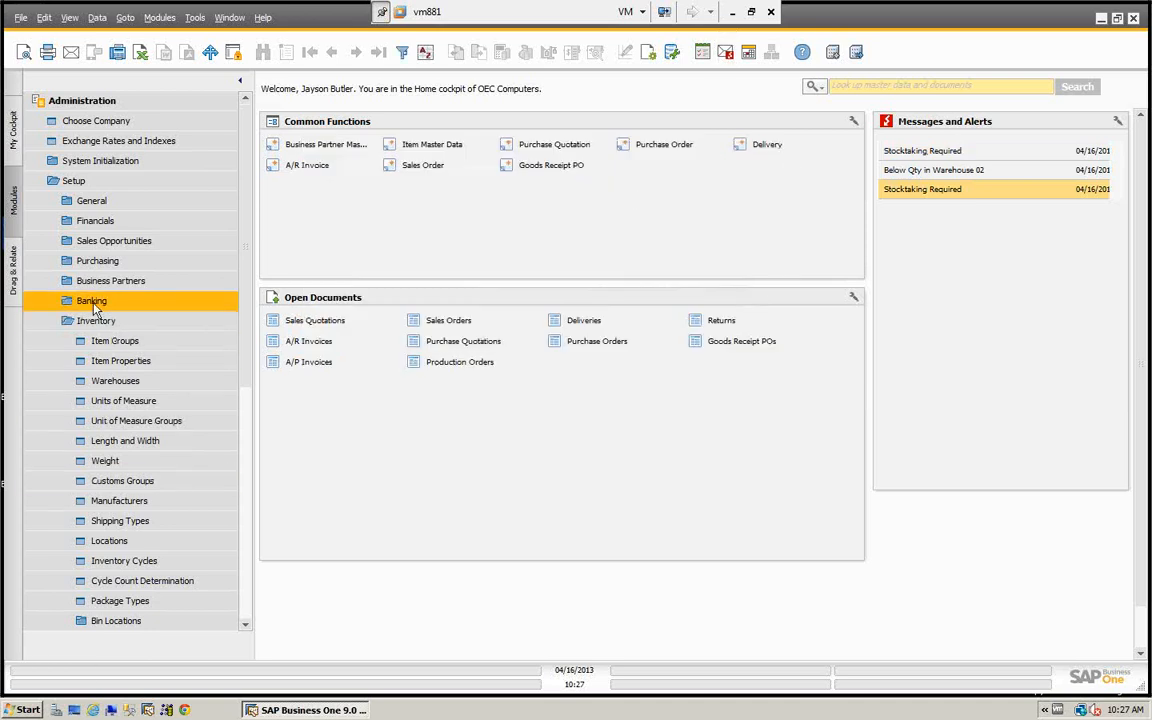
- Open a new Inventory Counting document from the inventory transactions of the Inventory module
click(65, 104)
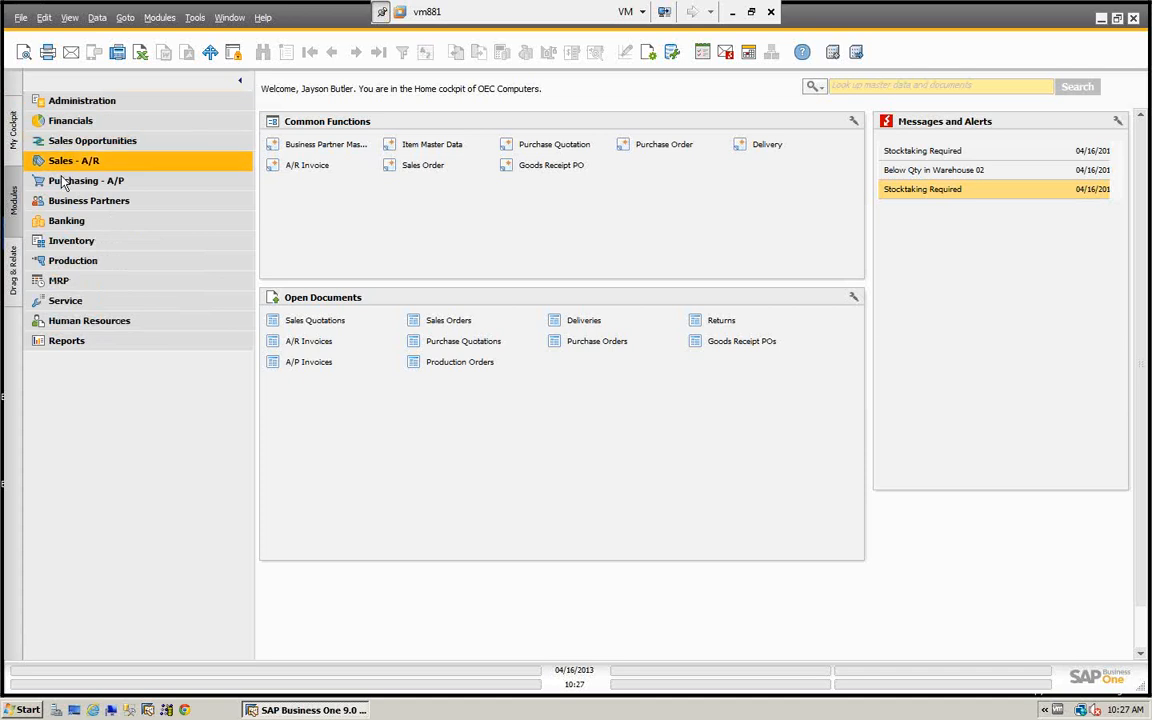
click(66, 242)
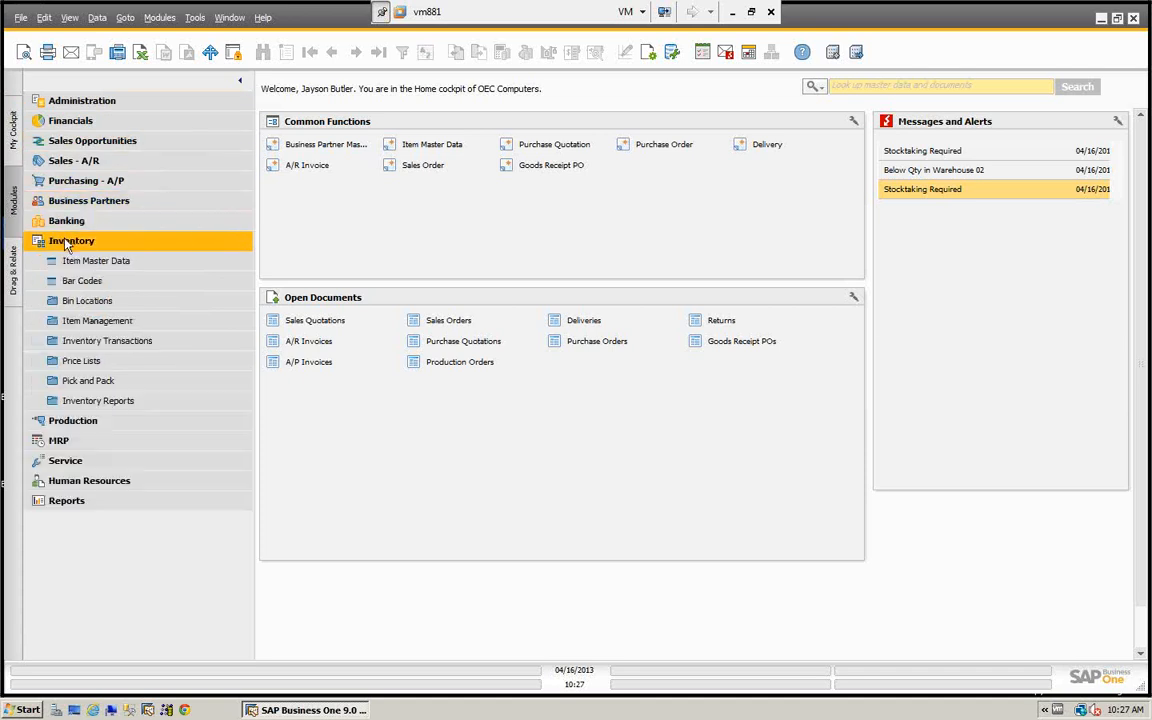
click(133, 343)
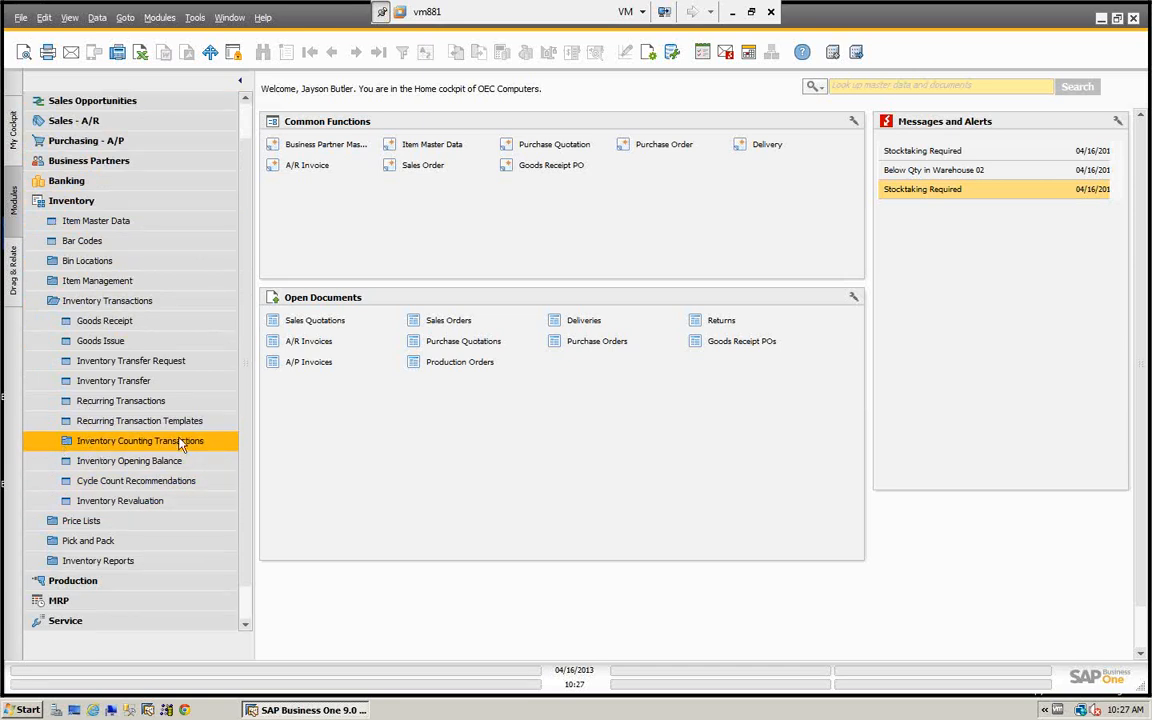
click(66, 443)
click(78, 459)
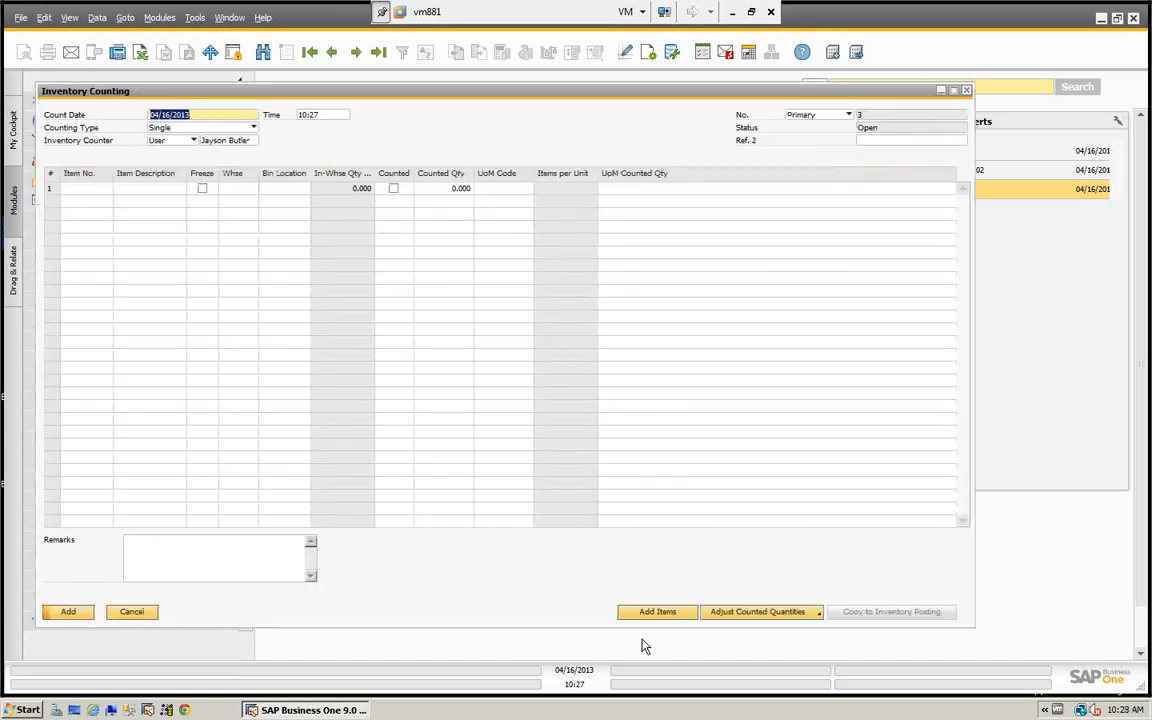
- Add item A00002 from the IBM Printers group in warehouse 02 to the count and save the counting document
click(660, 612)
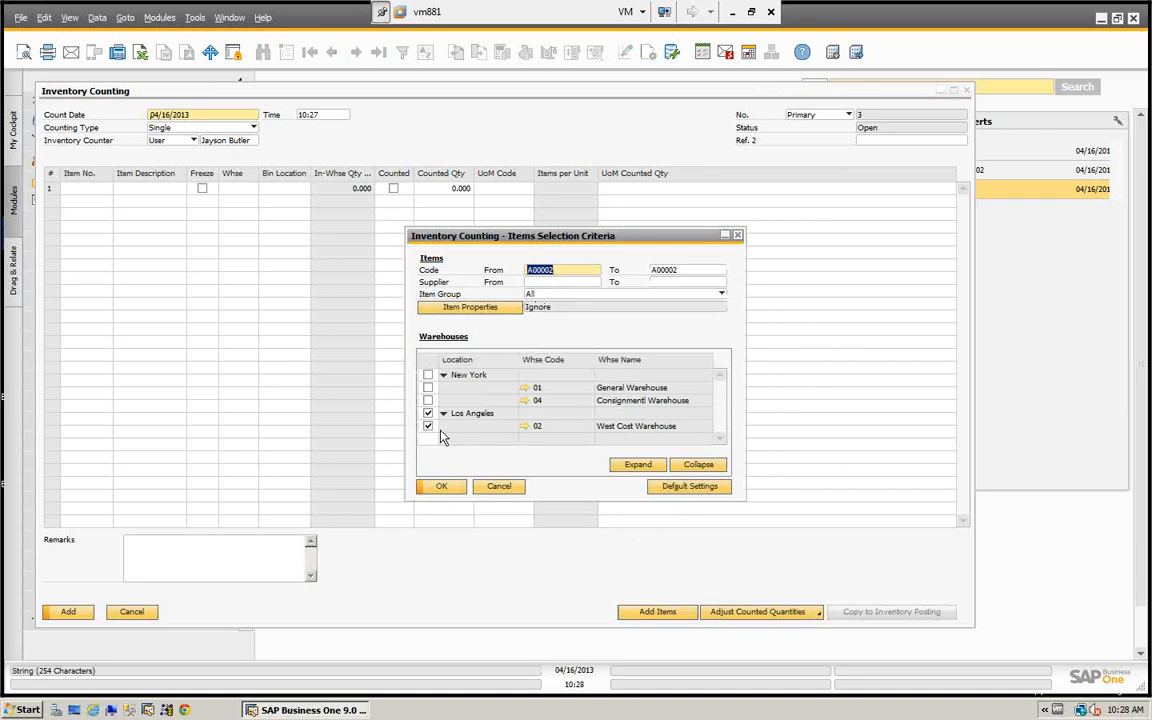
click(720, 295)
click(545, 333)
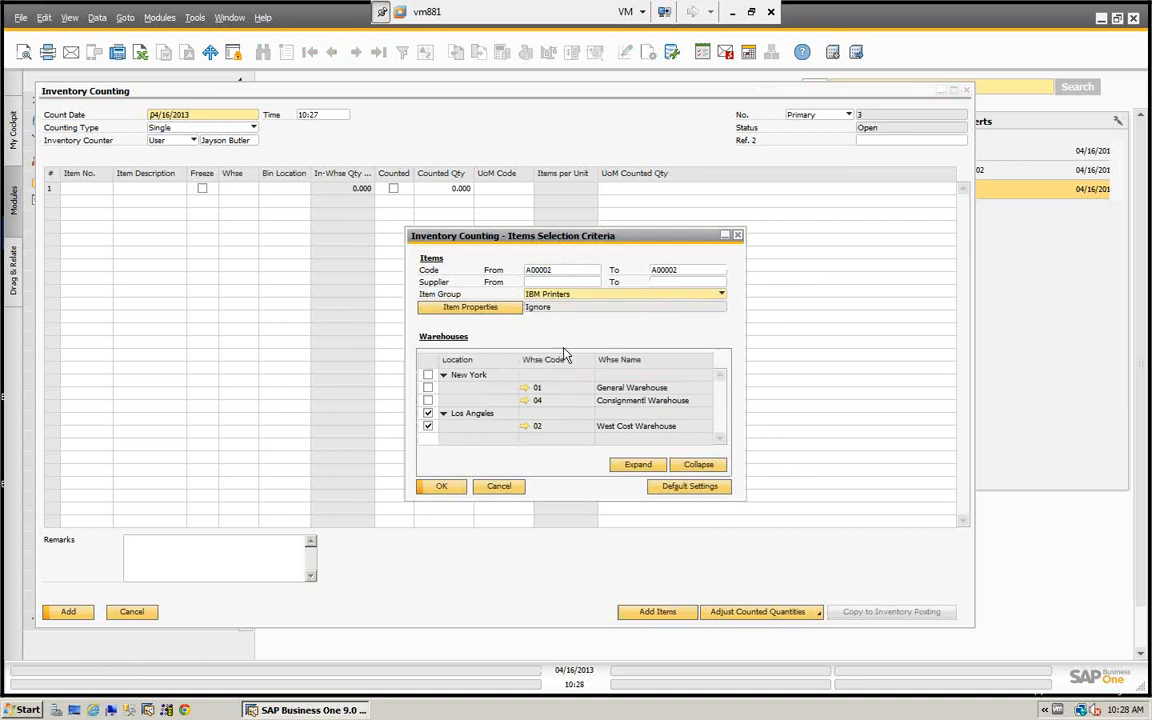
click(443, 488)
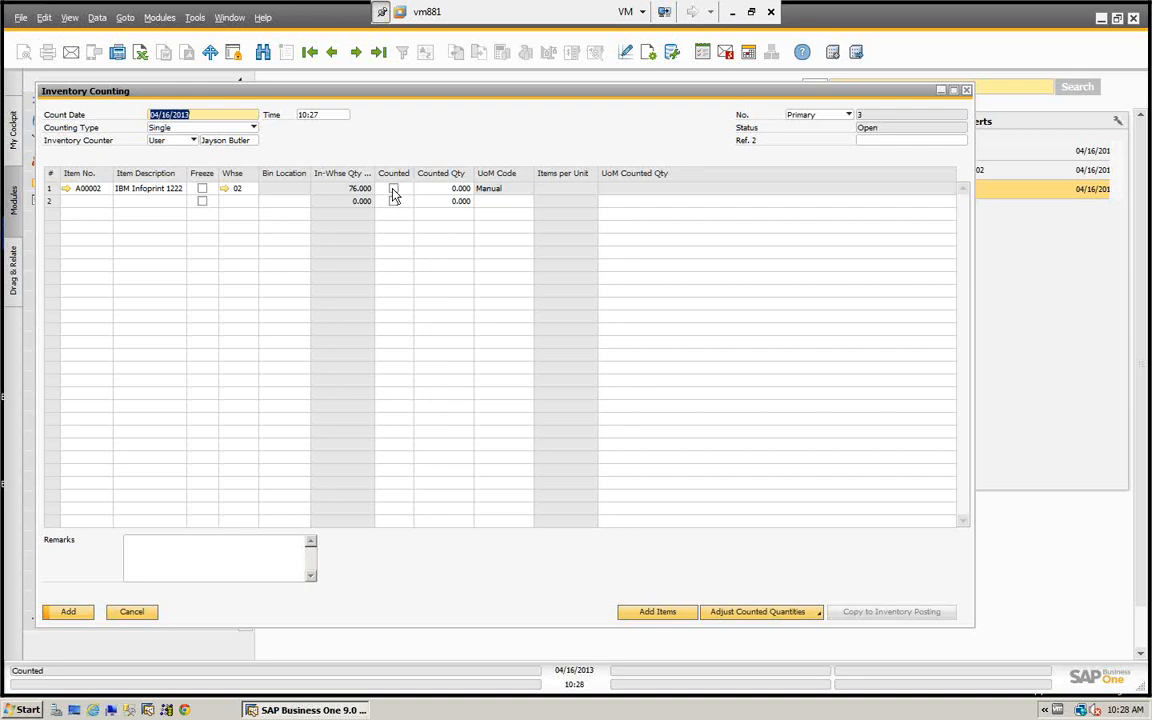
click(68, 613)
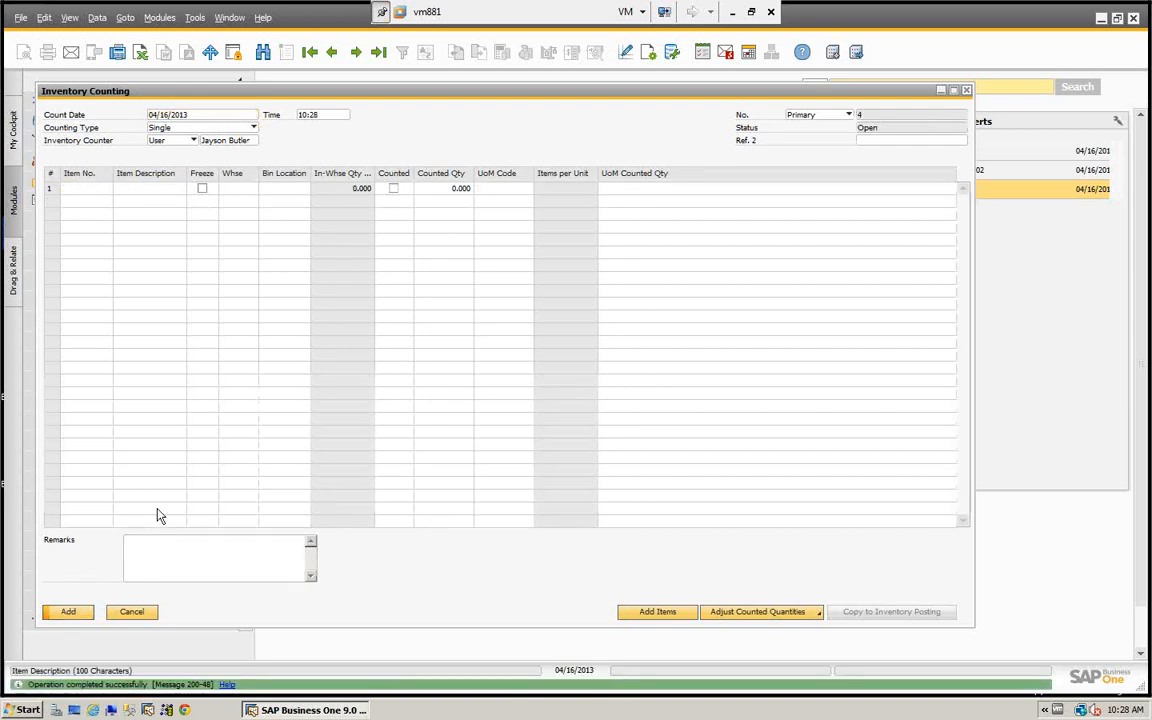
- Reopen the most recently saved counting document and change its counting type to Validation
click(378, 52)
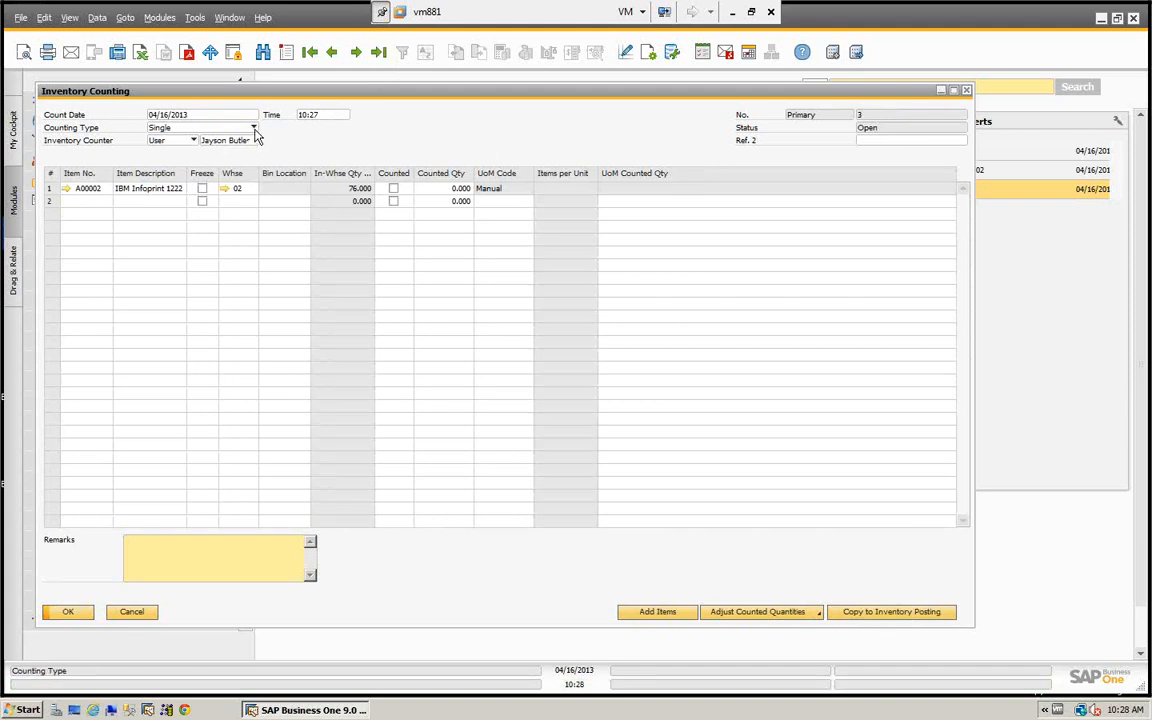
click(236, 127)
click(179, 156)
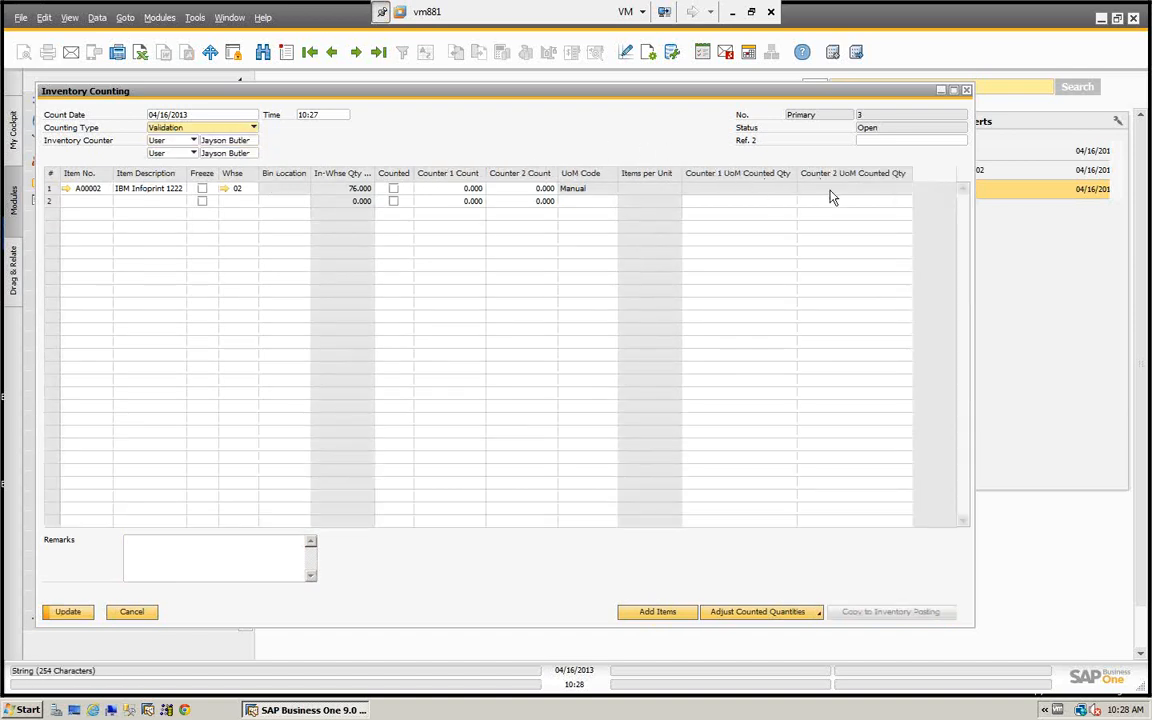
- Replace the second inventory counter with the Purchase department user whose name starts with F, and freeze A00002 in warehouse 02
click(252, 155)
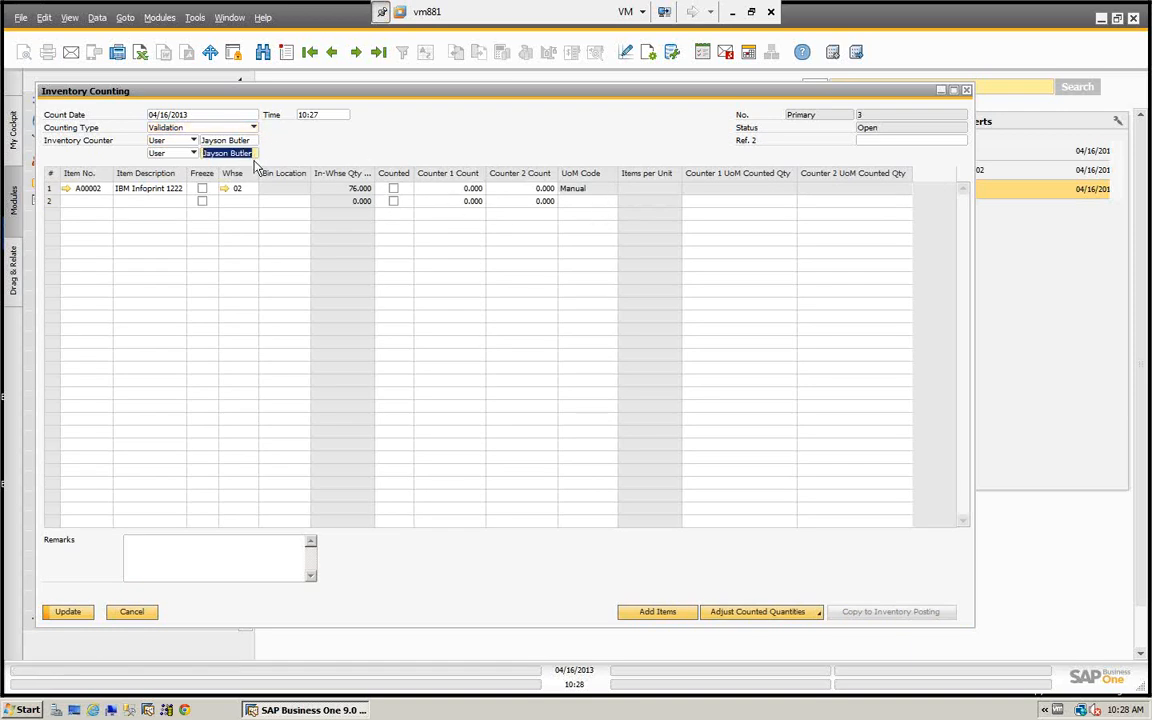
key(BackSpace)
key(Tab)
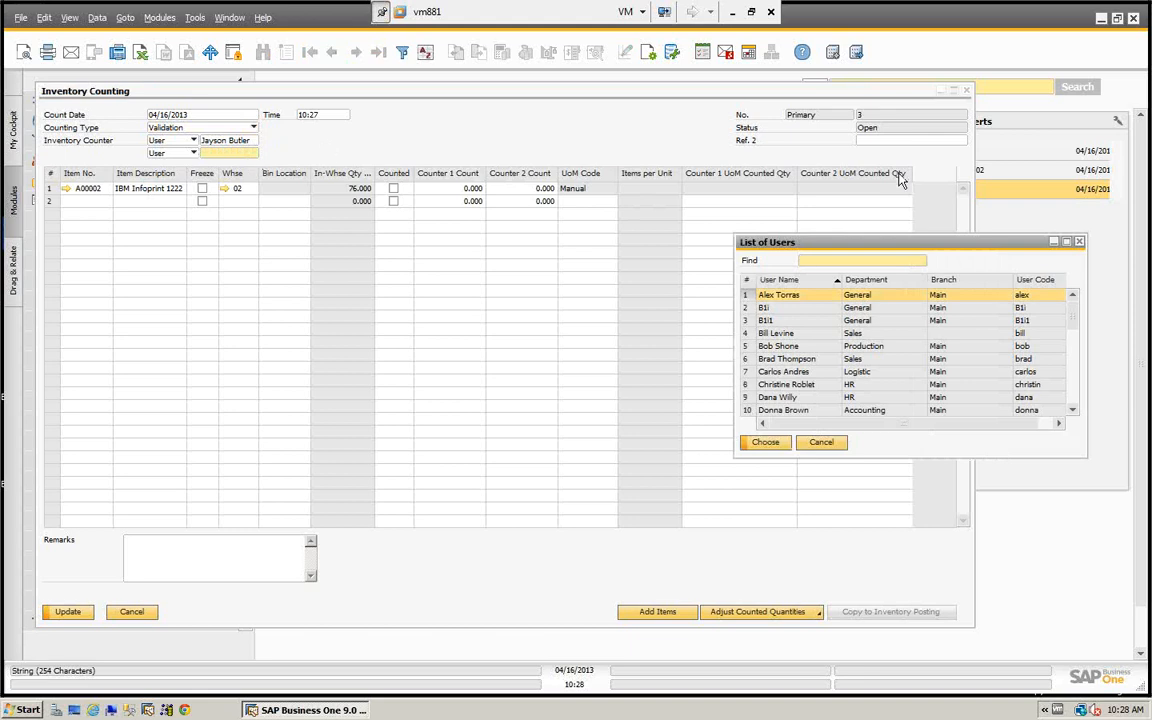
text(f)
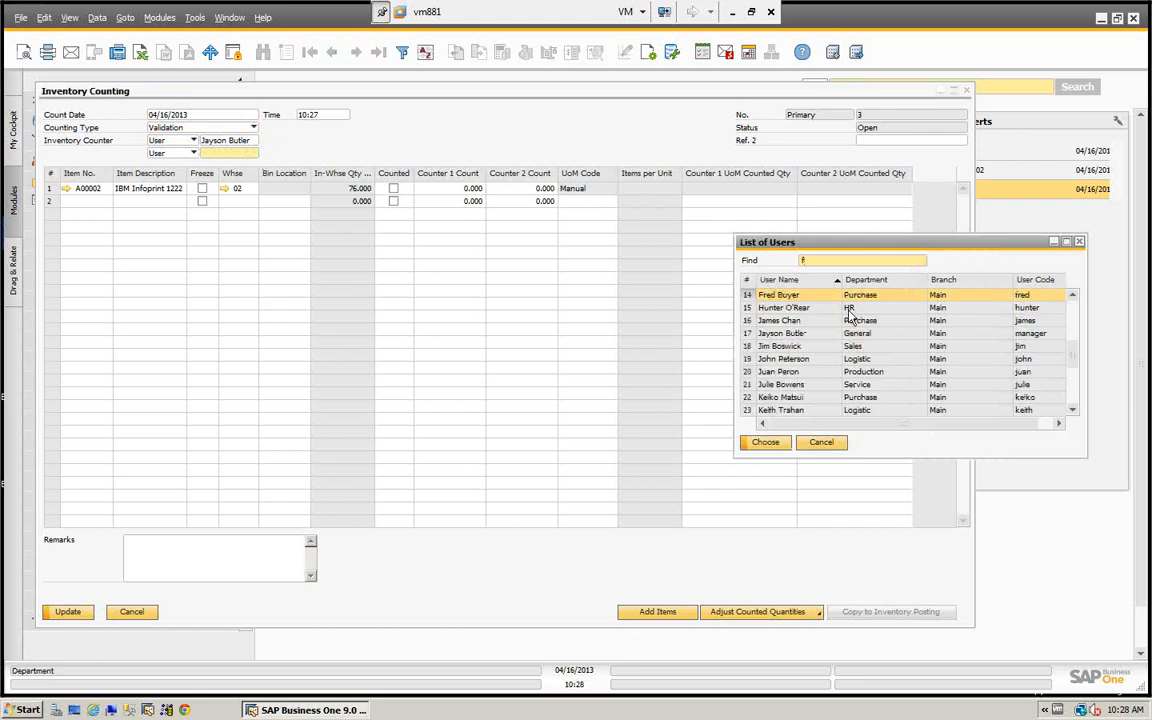
click(766, 443)
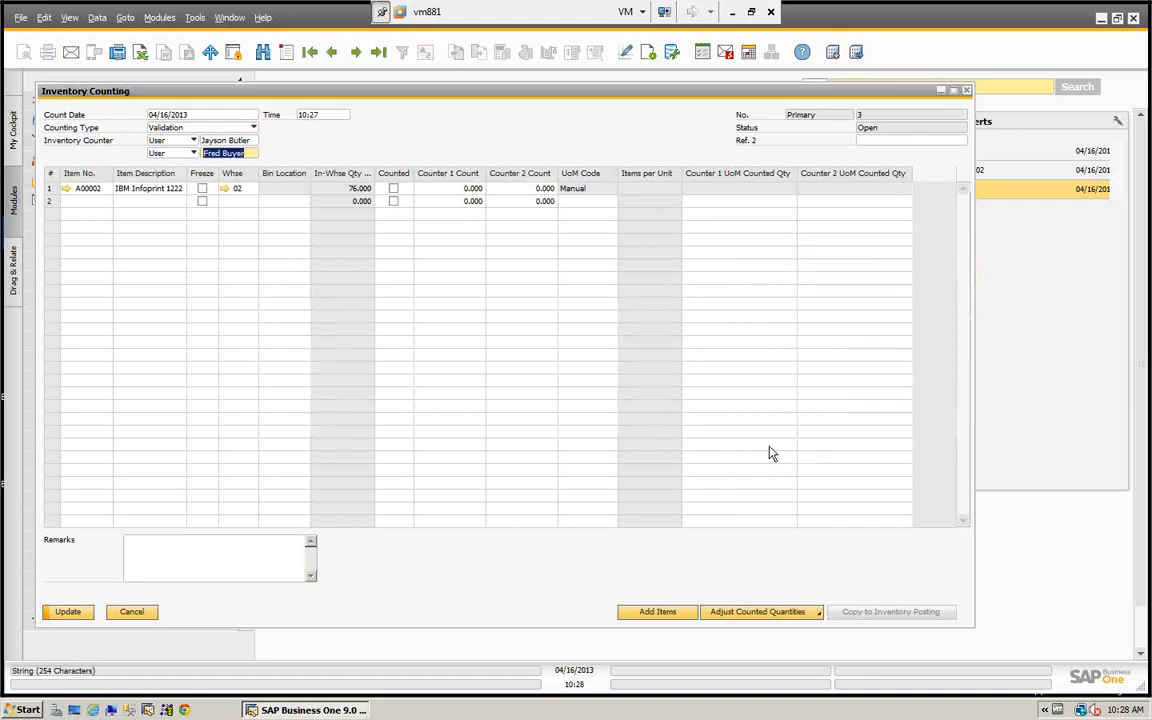
click(201, 190)
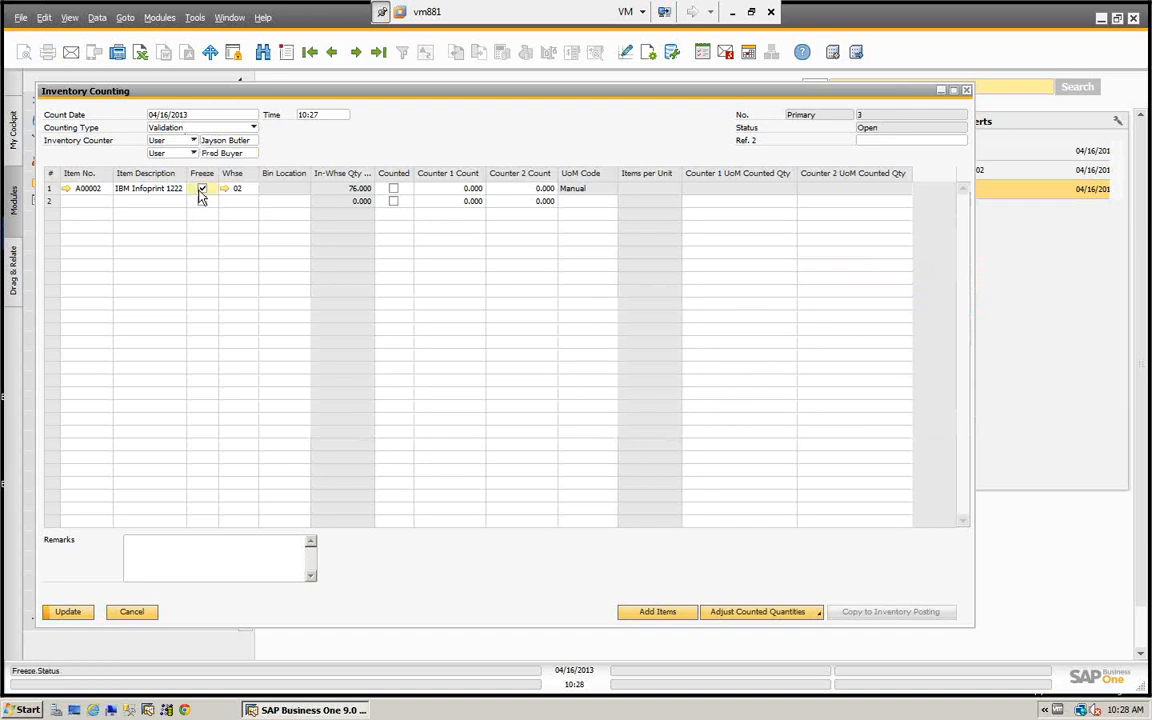
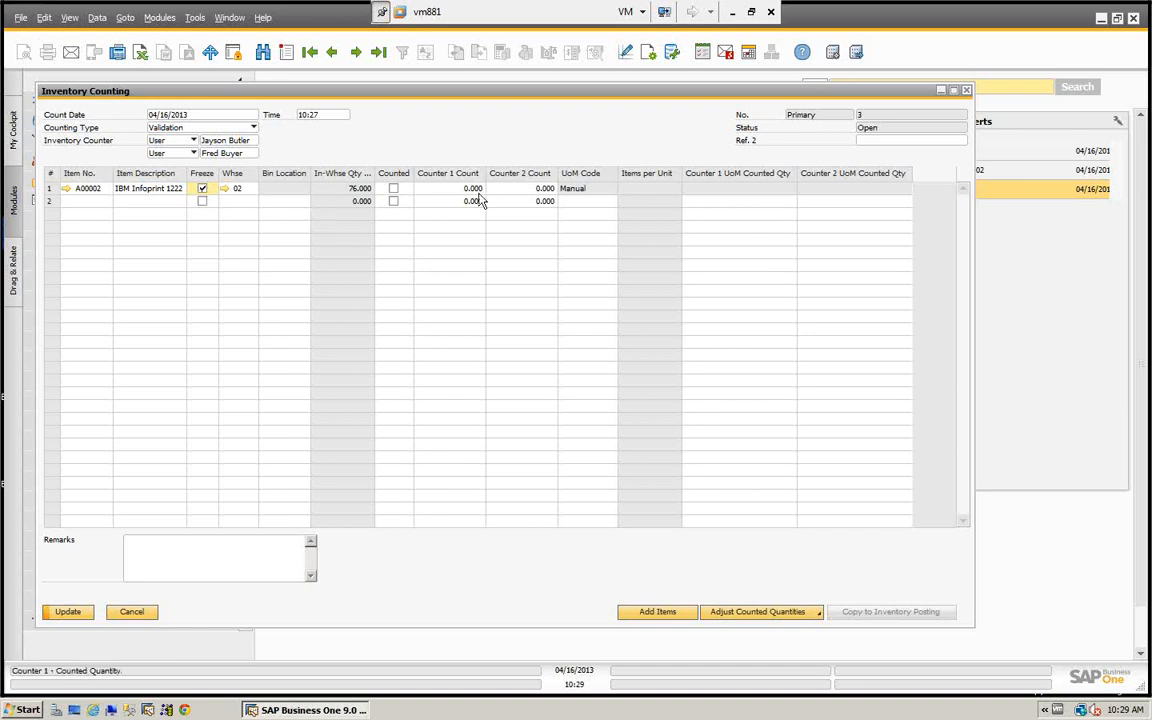
- Mark A00002 as counted, enter 76 for Counter 1 and 75 for Counter 2, and update the counting document
click(393, 189)
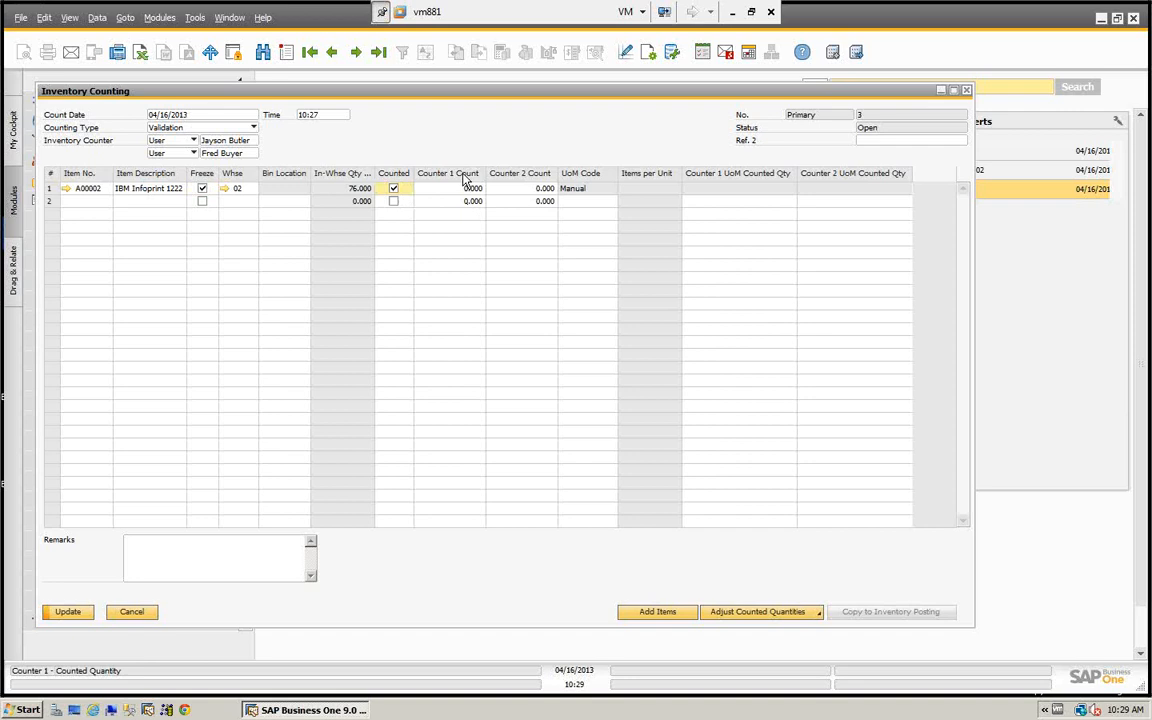
click(463, 189)
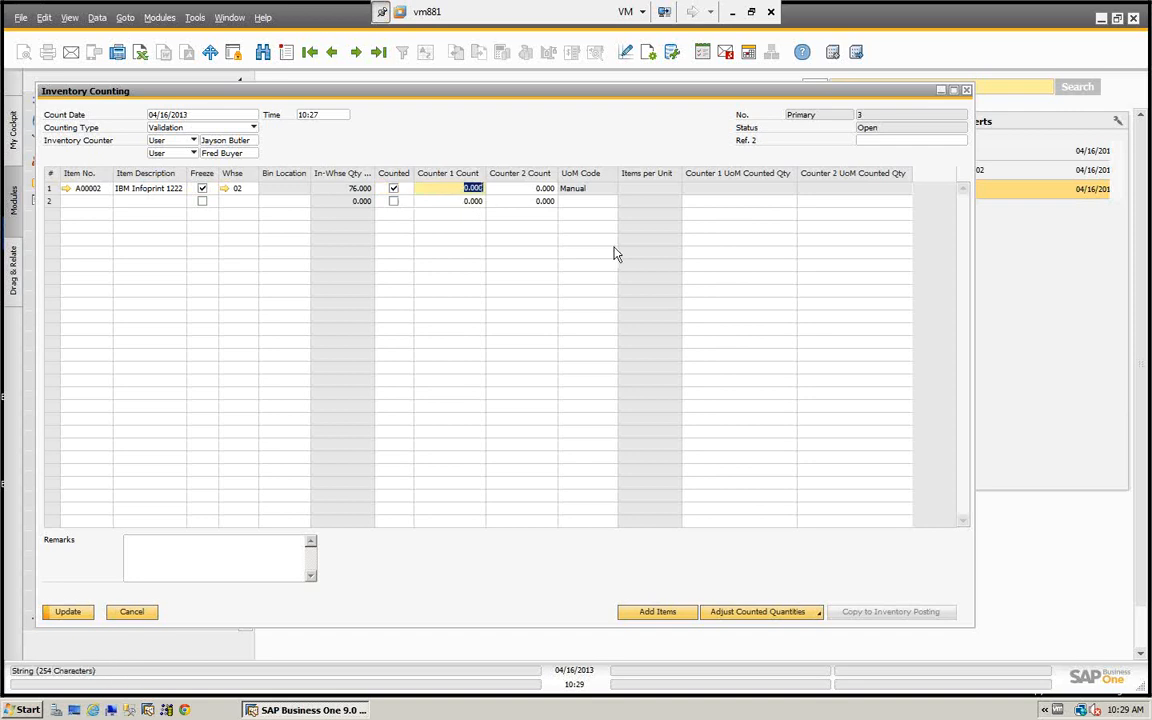
text(76)
key(Tab)
text(75)
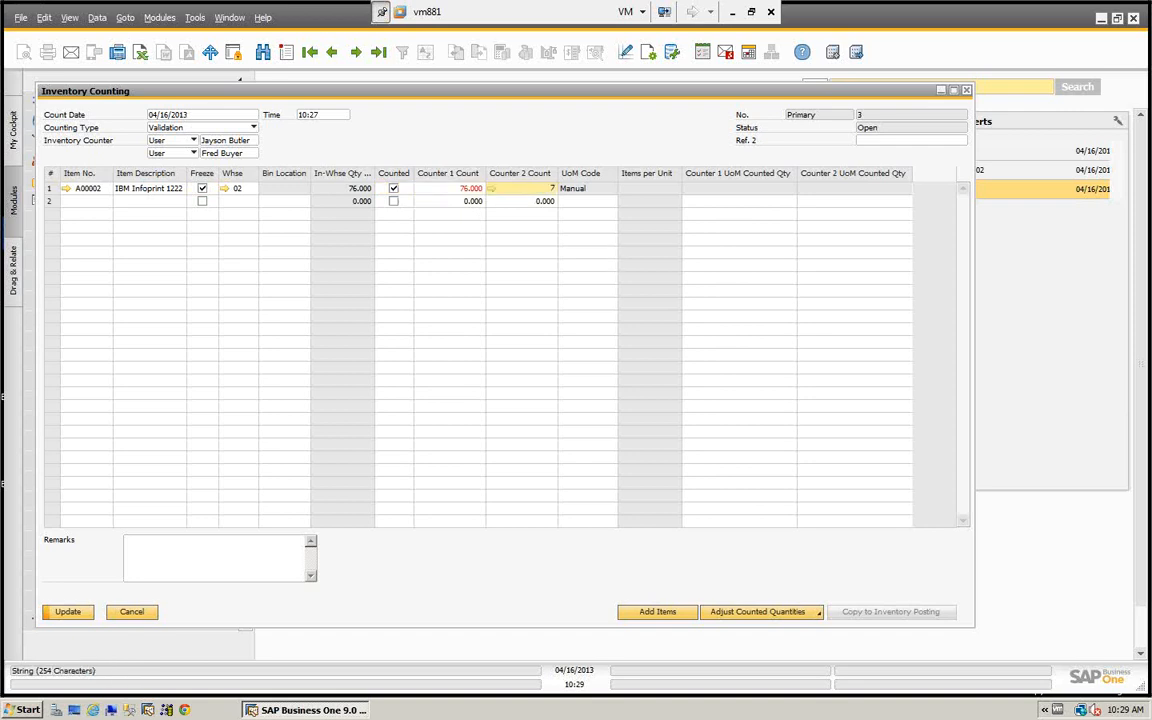
key(Tab)
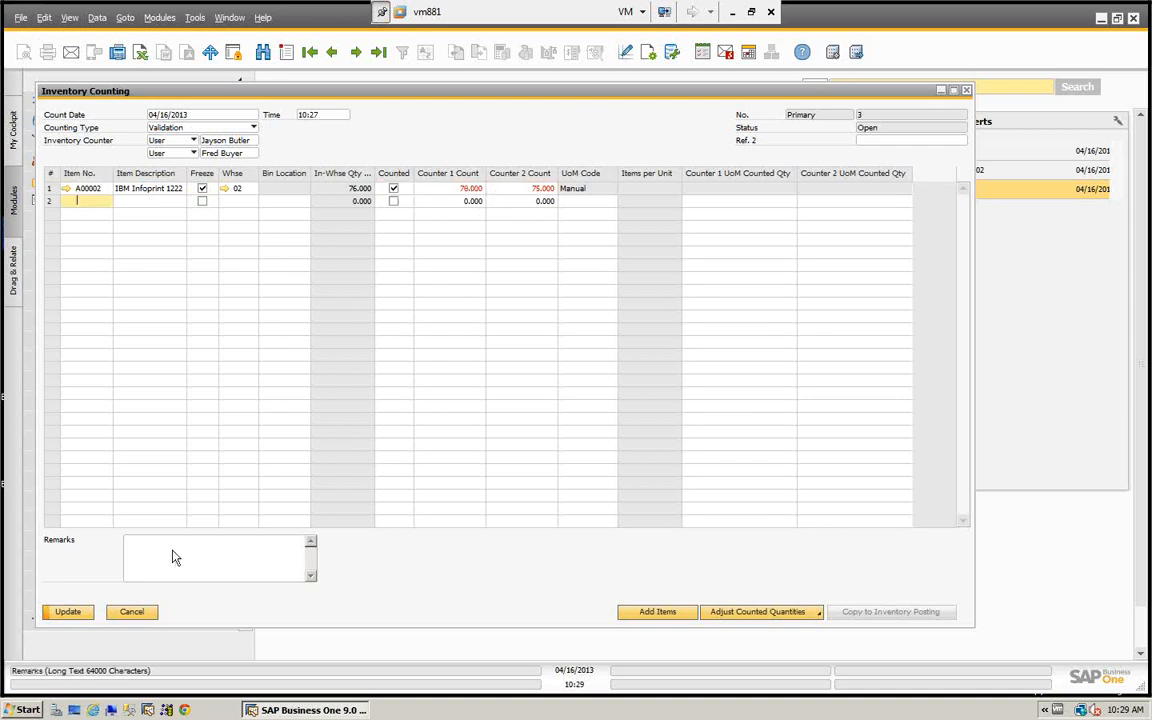
click(68, 612)
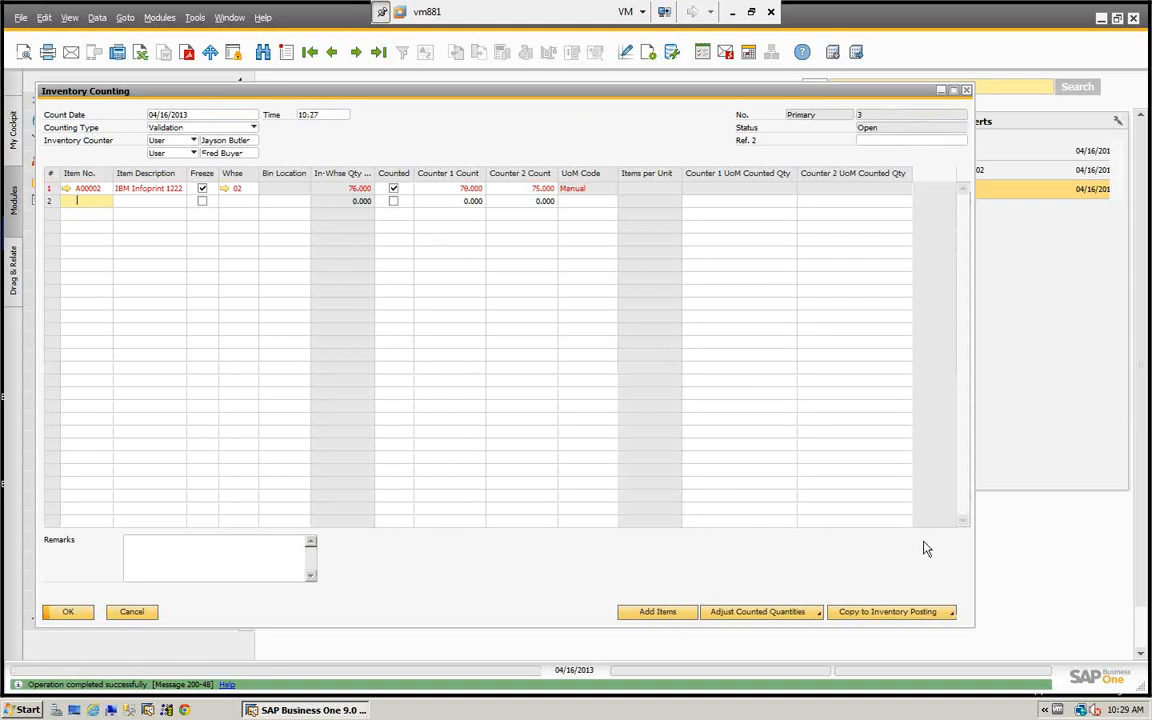
- Try copying the Counter 1 count, the Counter 2 count and the zero-difference items to an inventory posting, discarding each draft
click(897, 612)
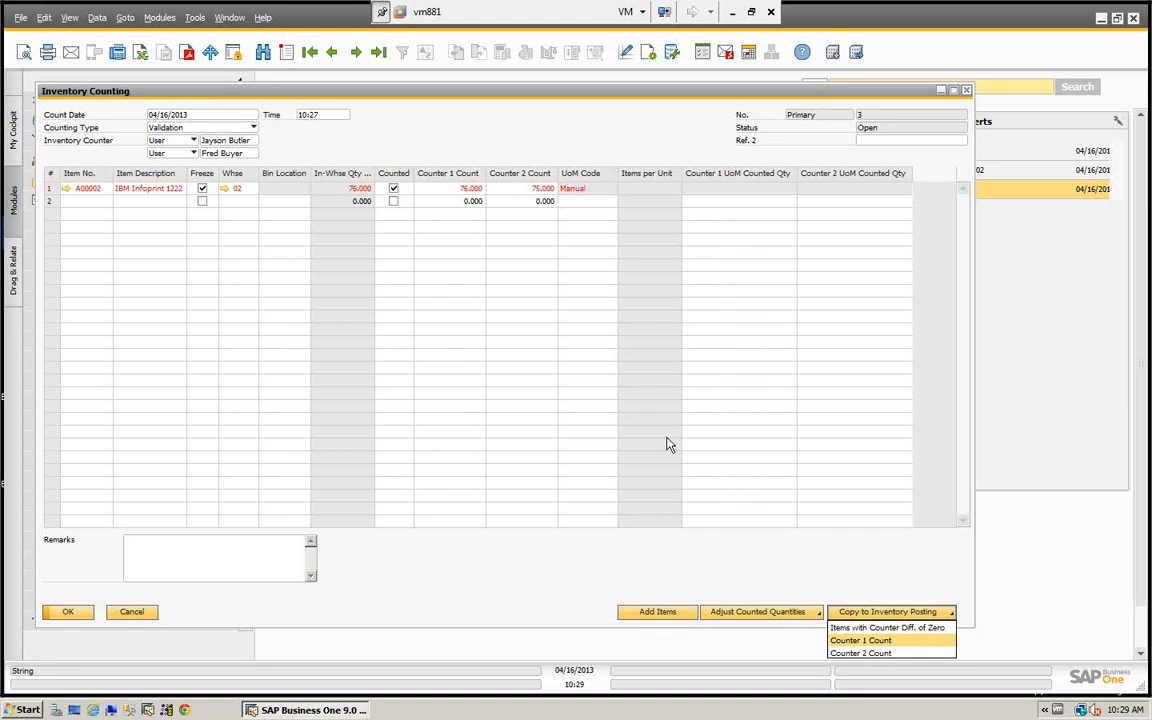
click(857, 645)
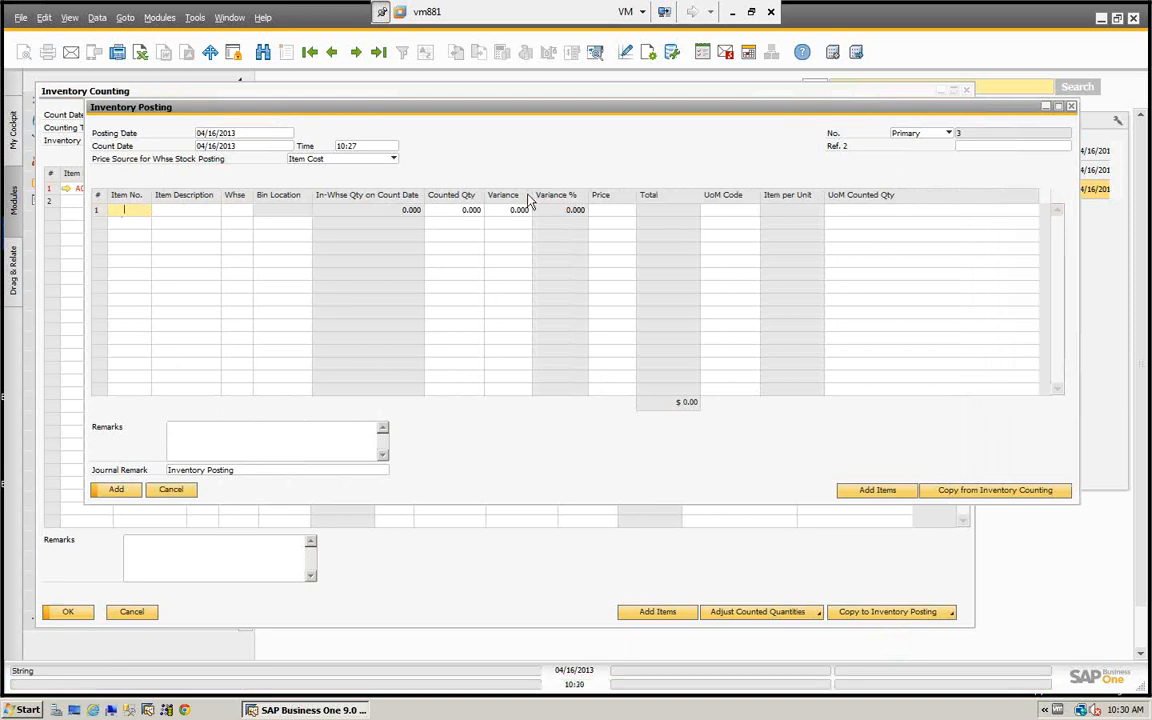
click(171, 489)
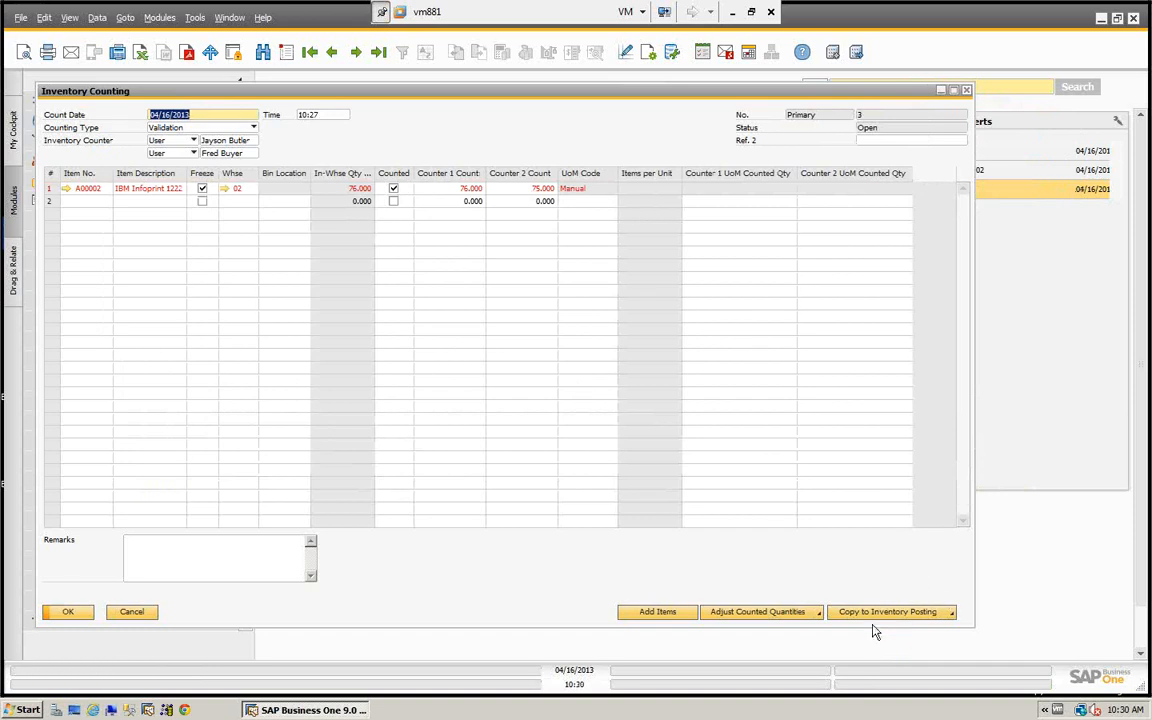
click(871, 615)
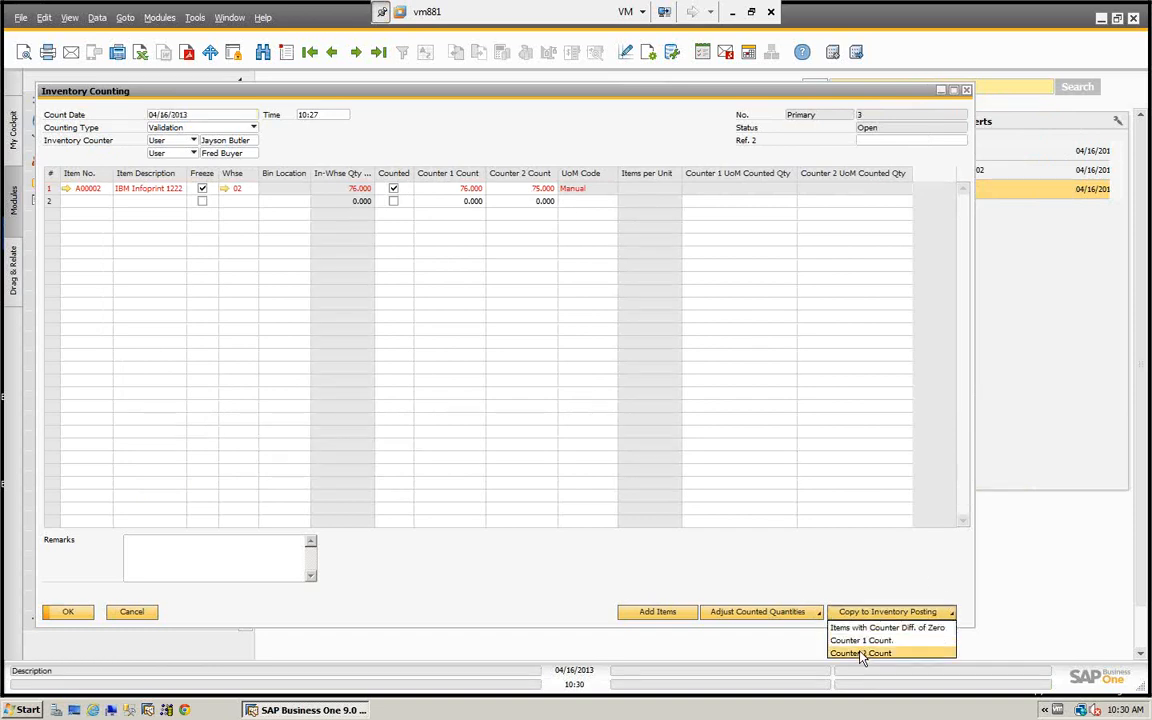
click(863, 654)
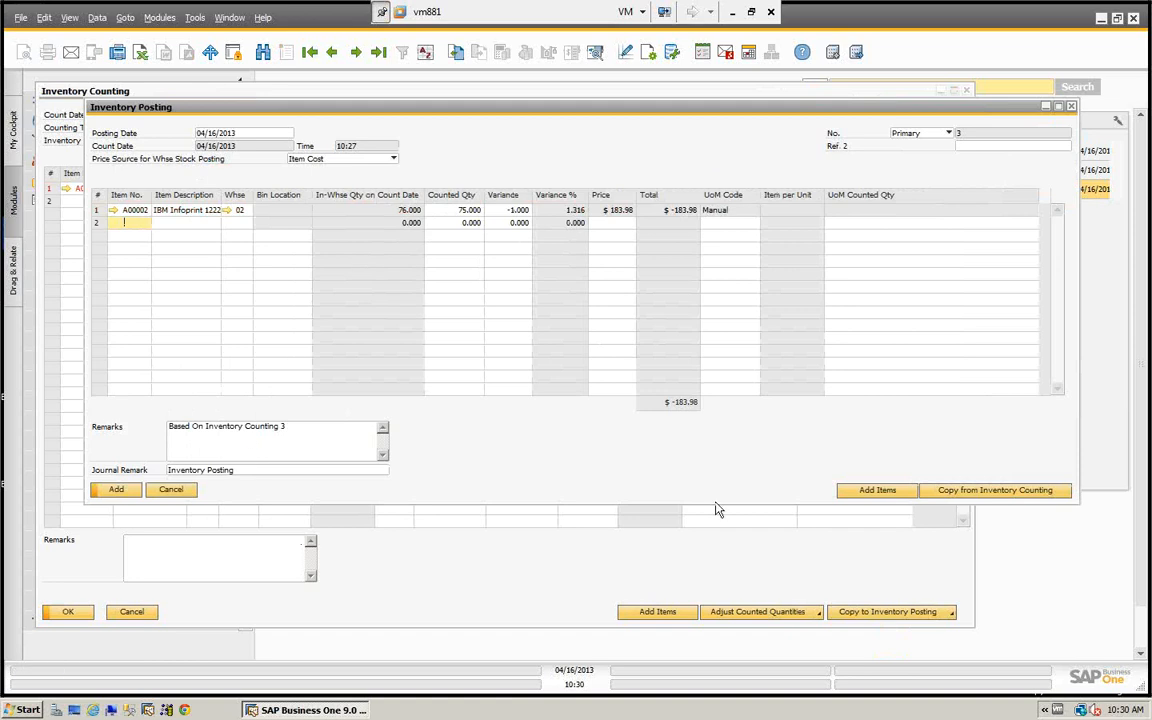
click(168, 495)
click(895, 611)
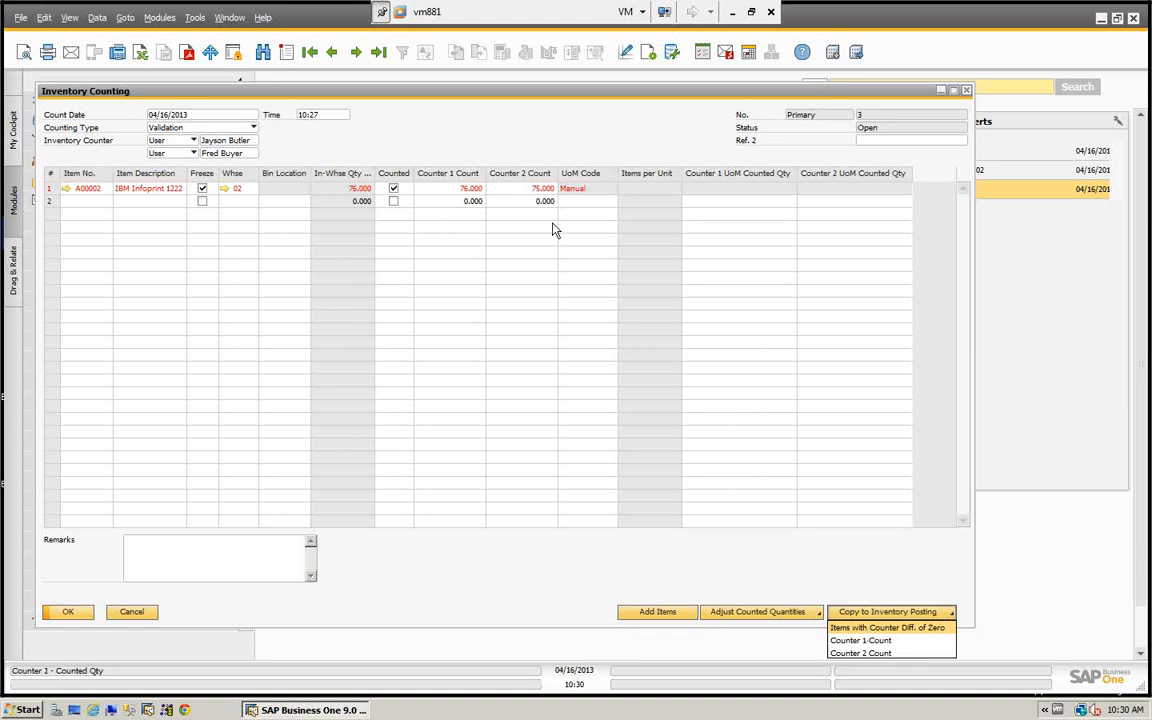
click(849, 628)
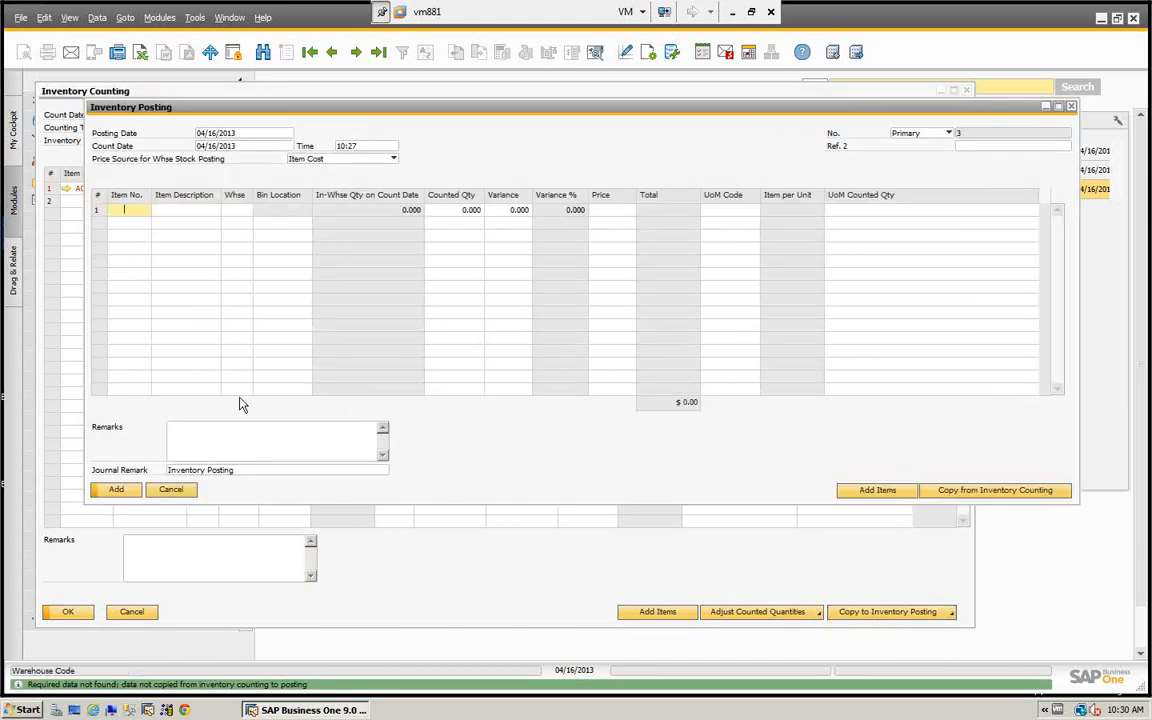
click(177, 495)
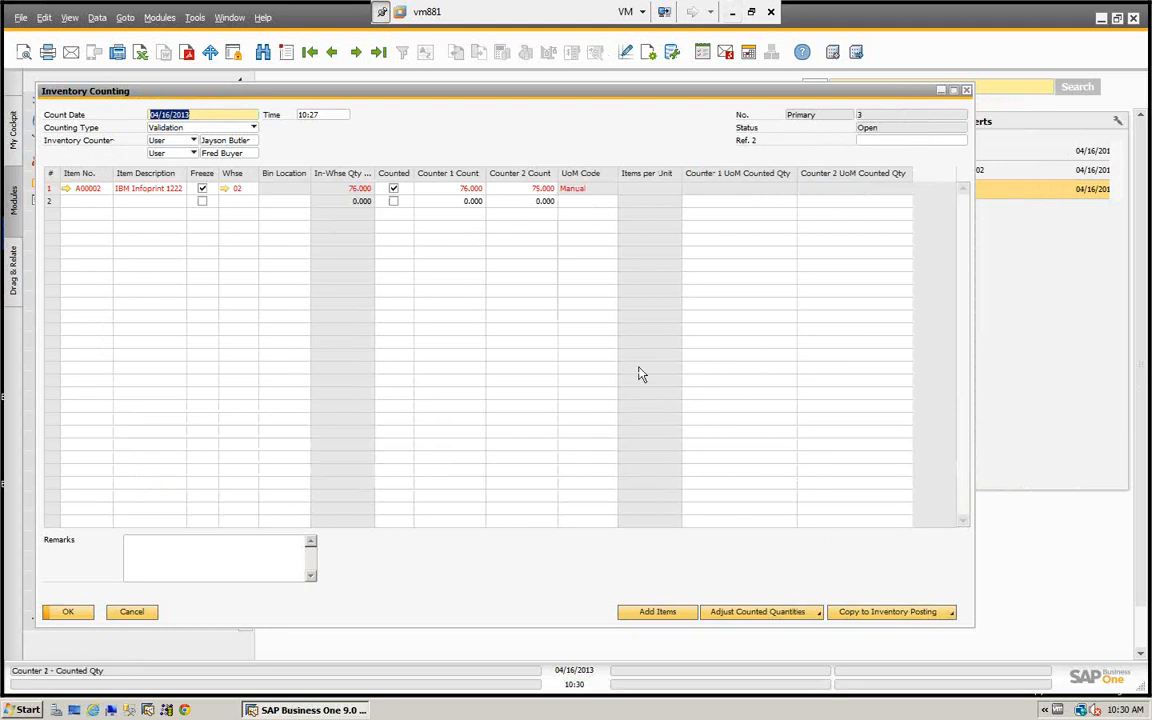
- Copy the Counter 2 count to an inventory posting, and hold off adding it when asked to confirm
click(881, 609)
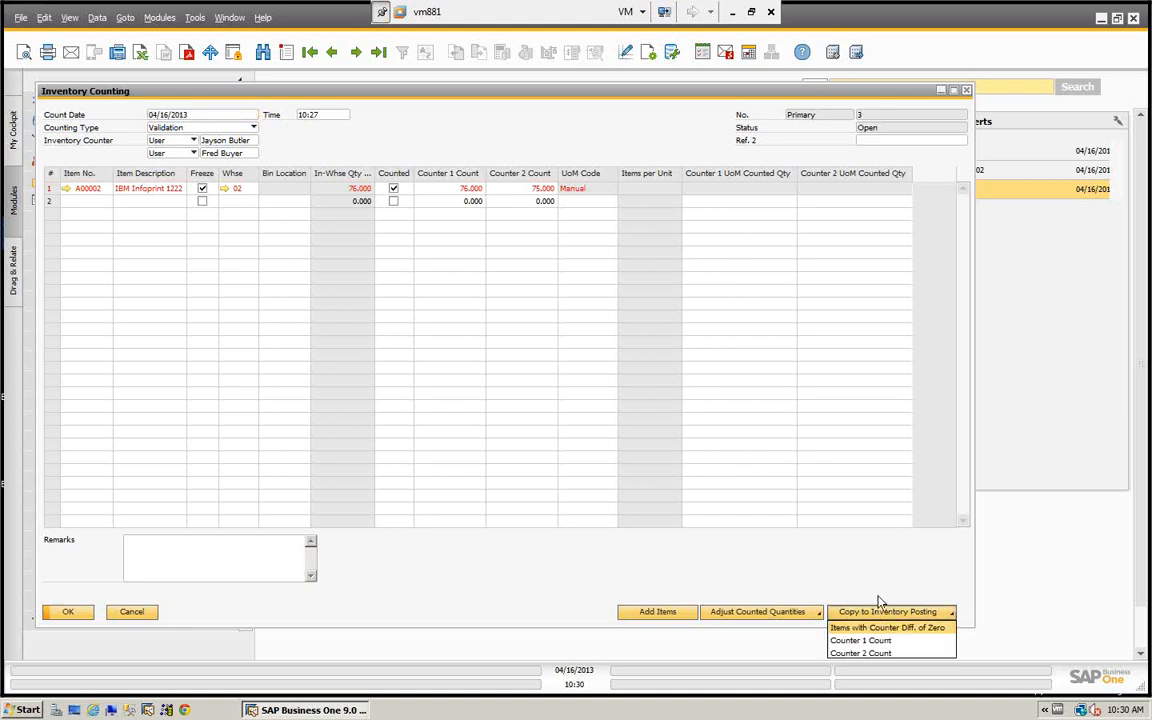
click(860, 653)
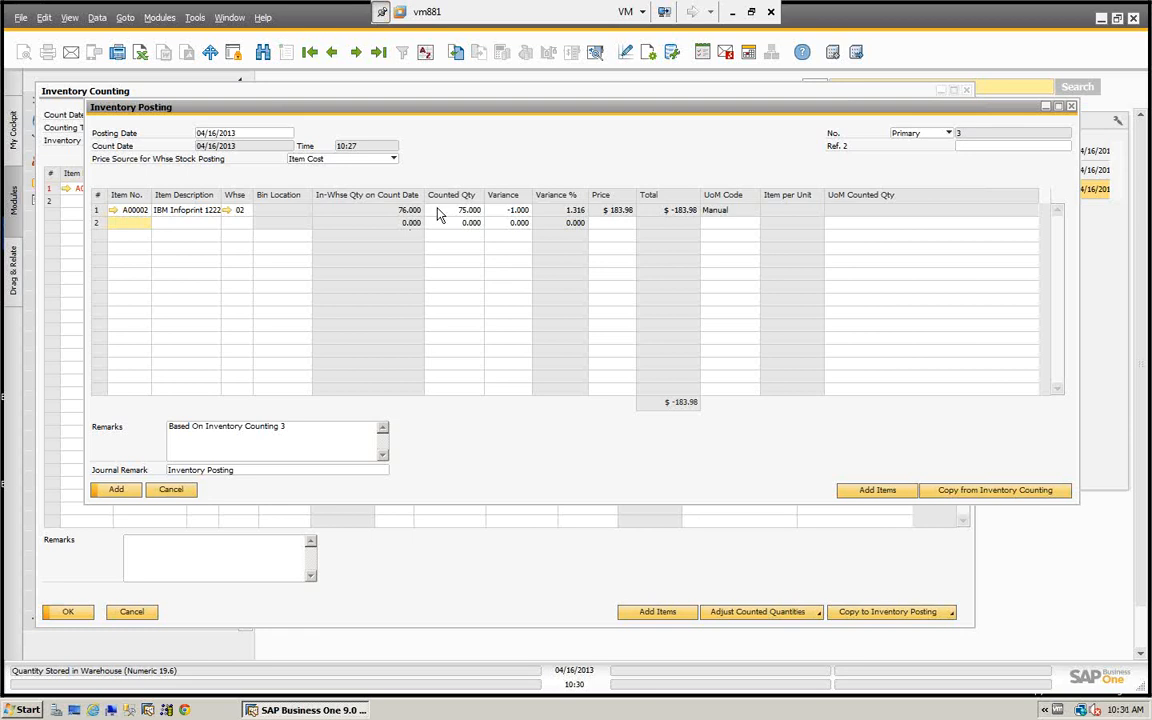
click(116, 490)
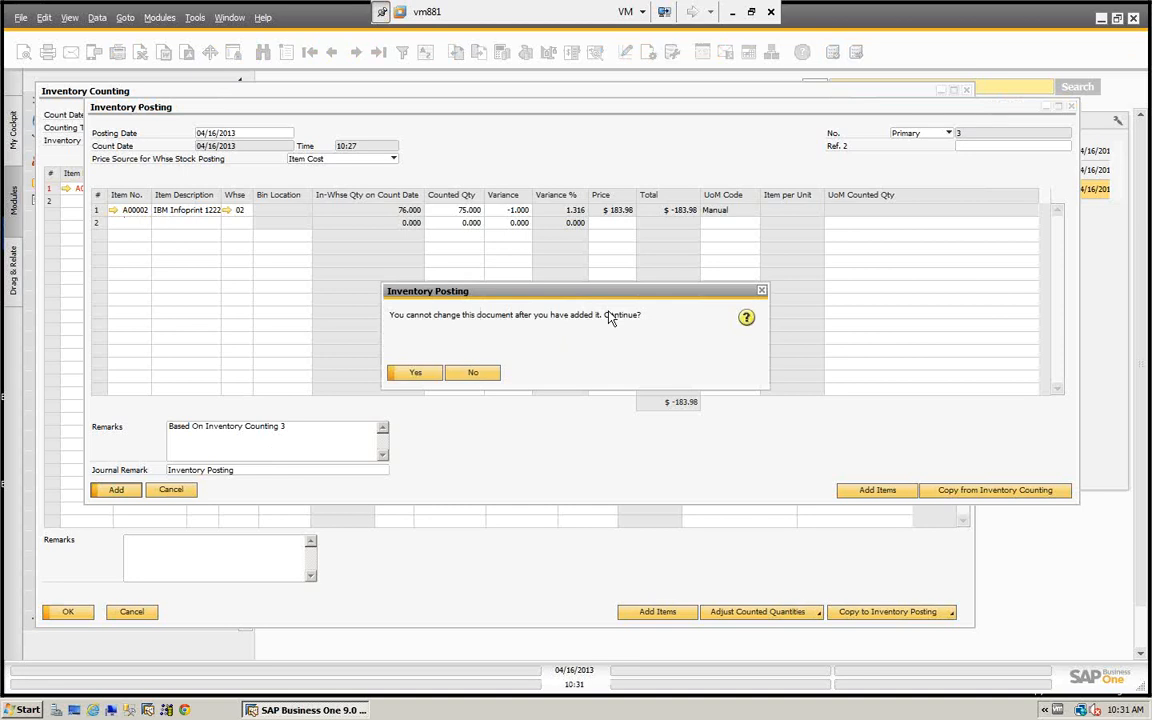
click(473, 375)
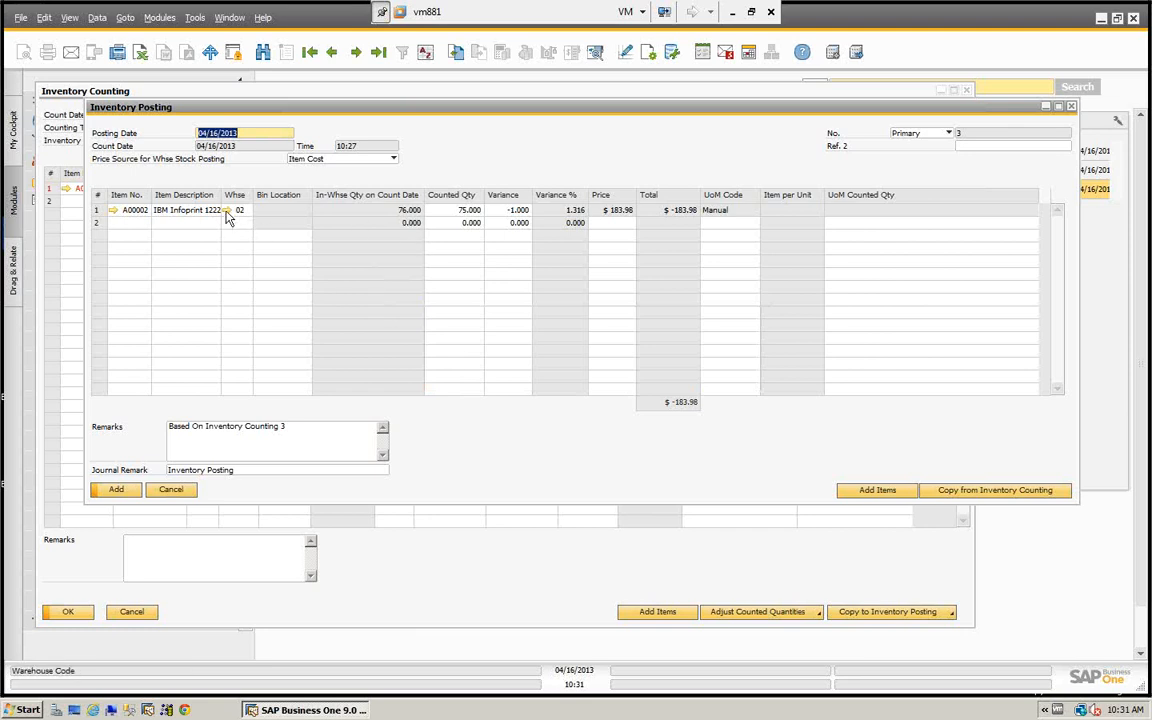
- Check A00002's stock per warehouse in its item master data before posting the count
click(112, 210)
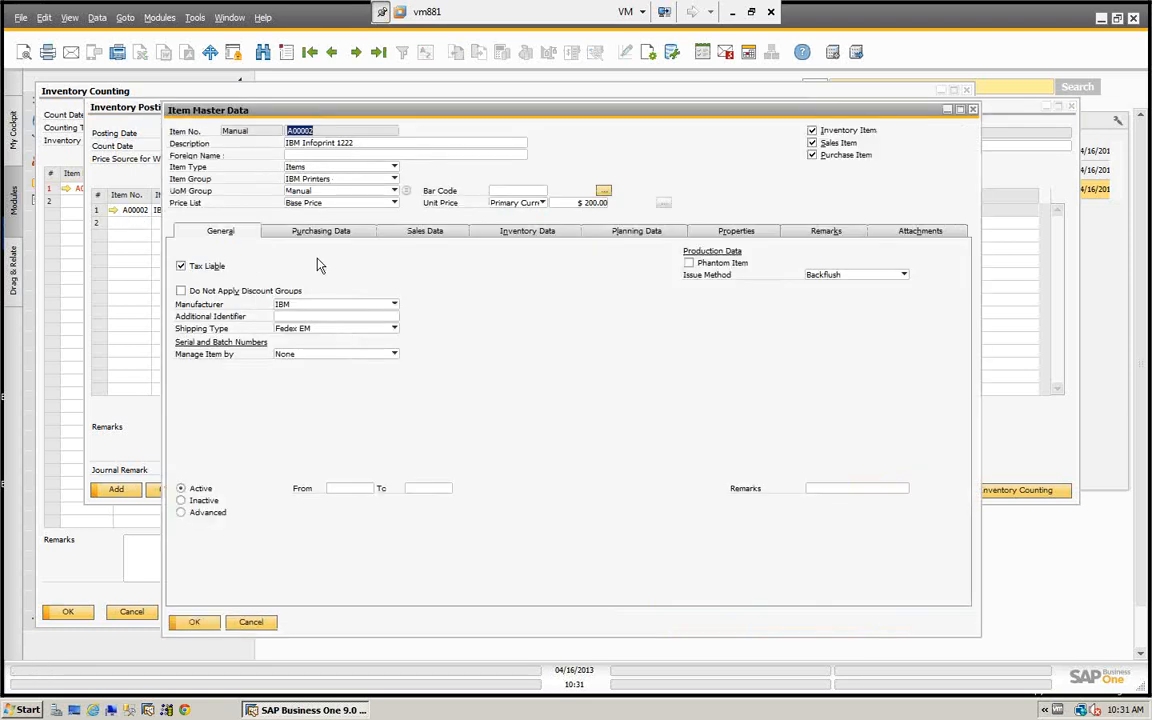
click(522, 234)
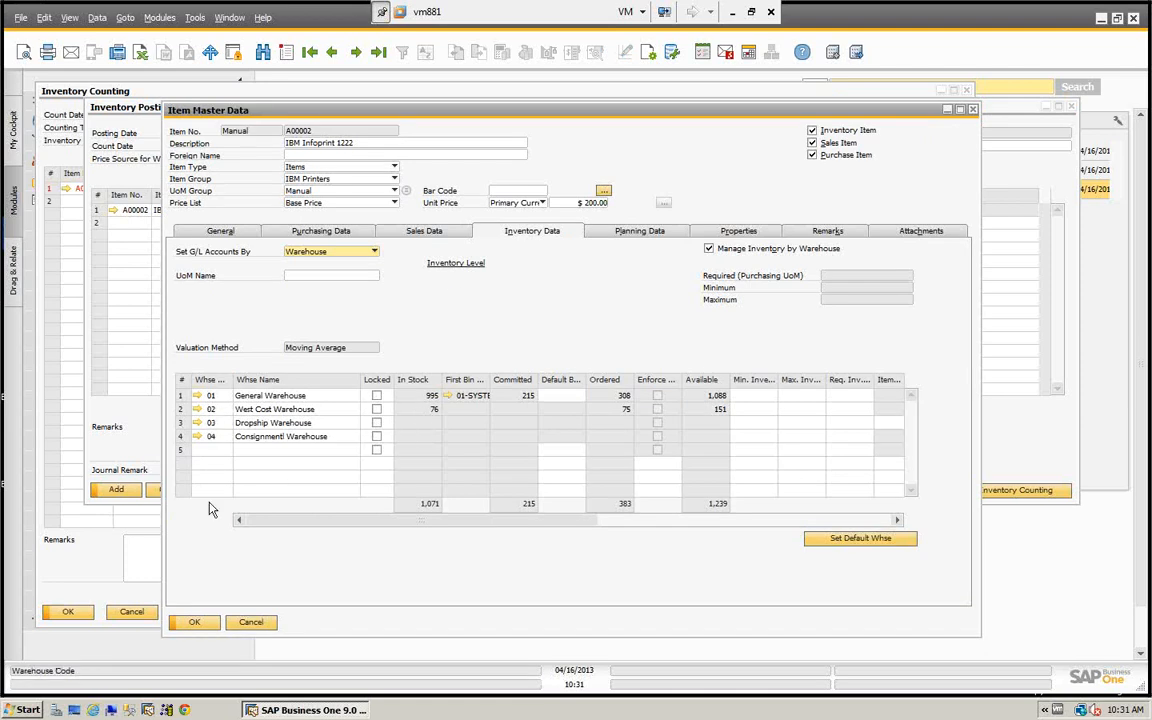
click(252, 622)
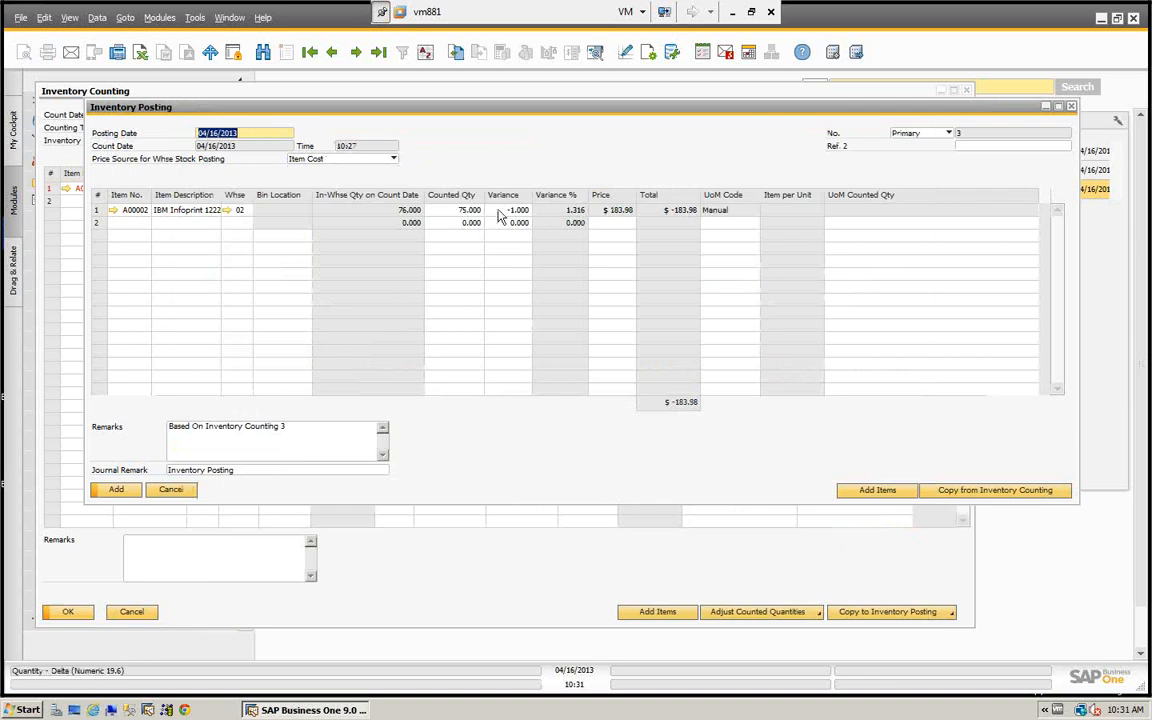
- Add the inventory posting based on the Counter 2 count and reopen it as the last saved record
click(115, 489)
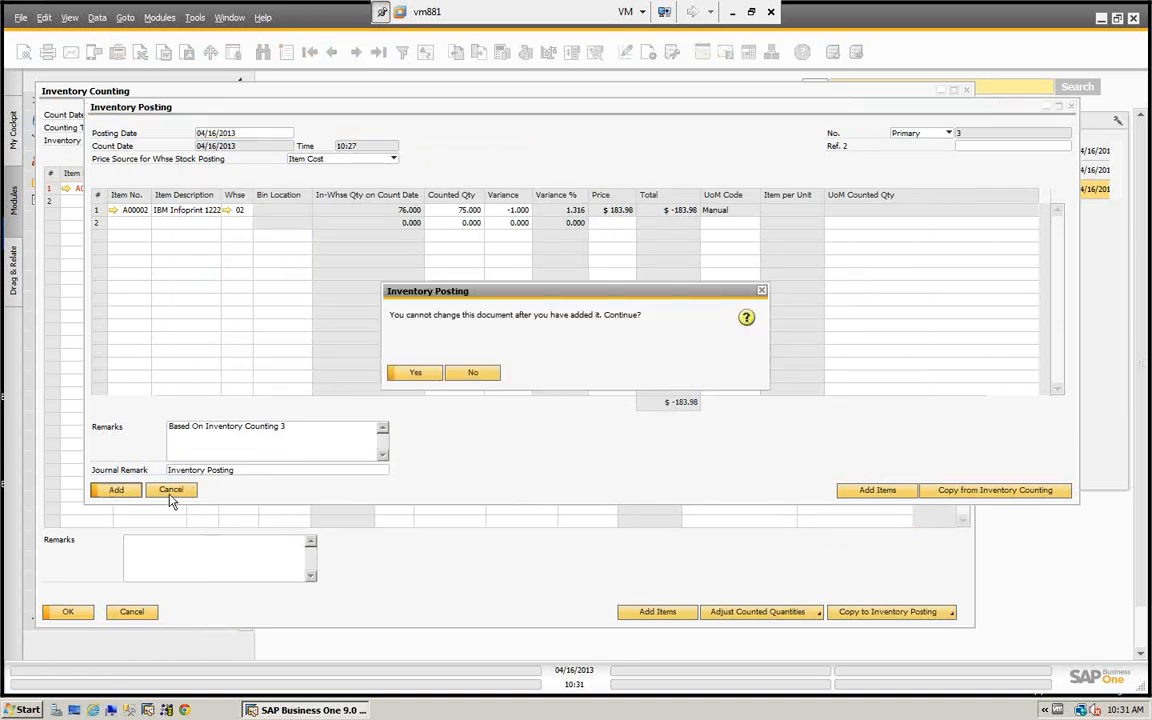
click(415, 373)
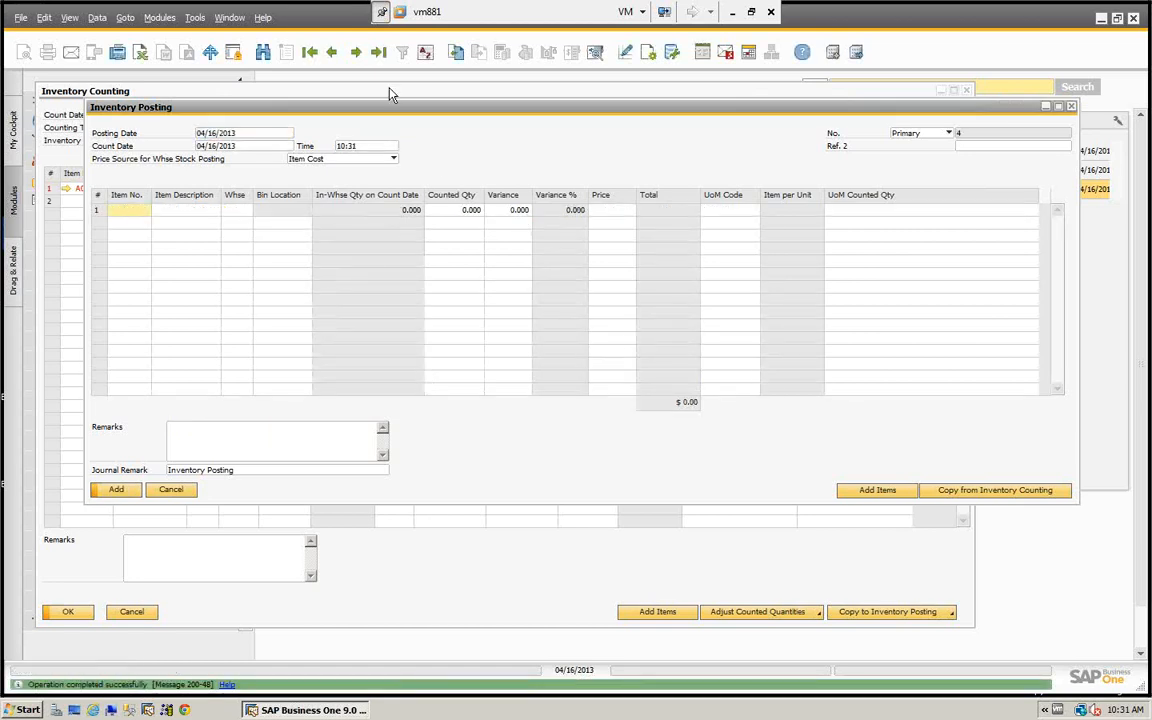
click(378, 51)
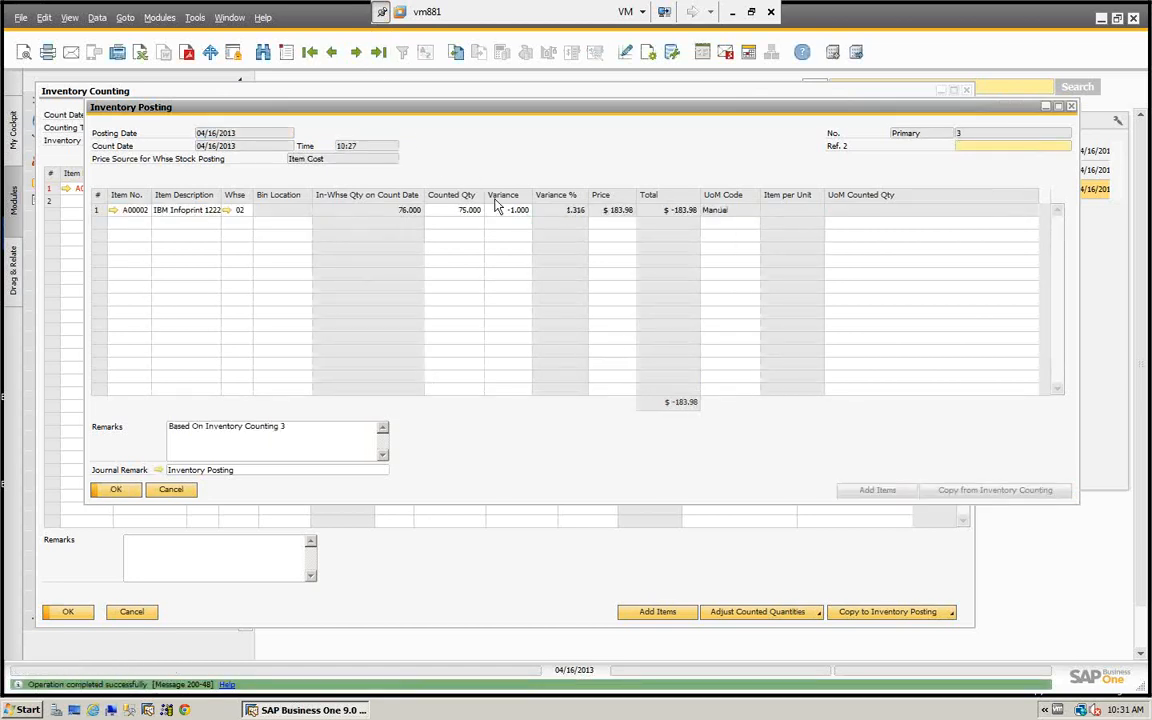
- Examine A00002's stock per warehouse in its item master data after posting, widening the First Bin Location column
click(114, 209)
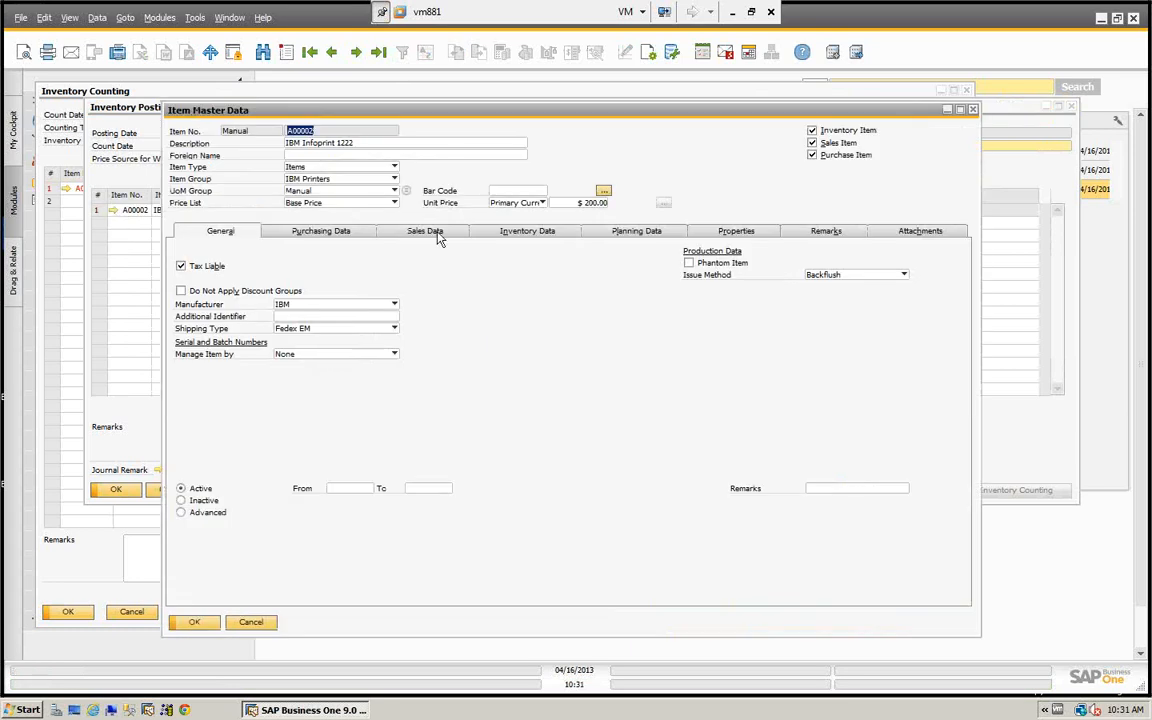
click(514, 234)
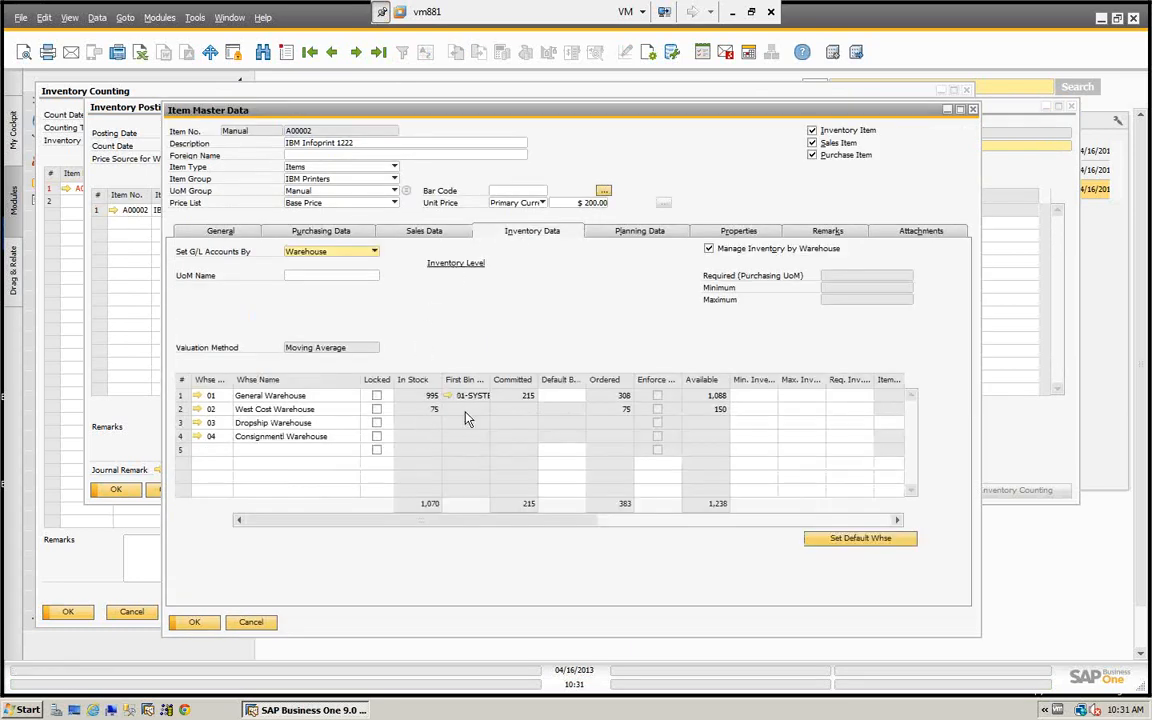
drag(490, 380, 584, 380)
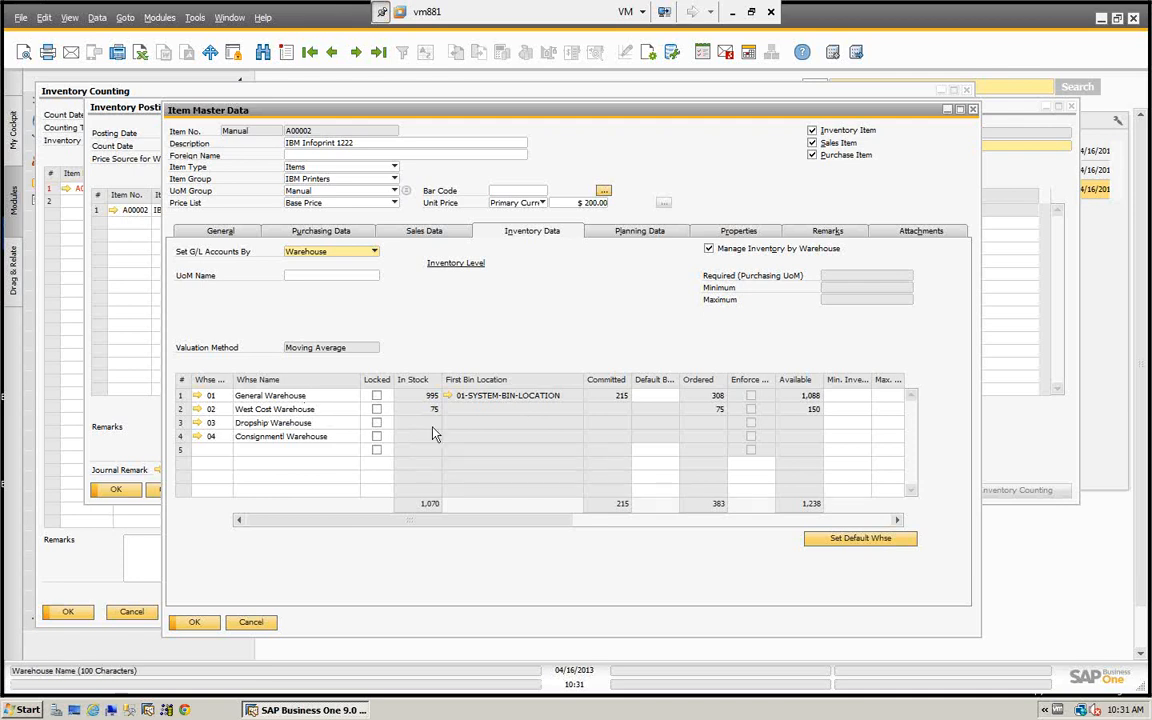
click(250, 623)
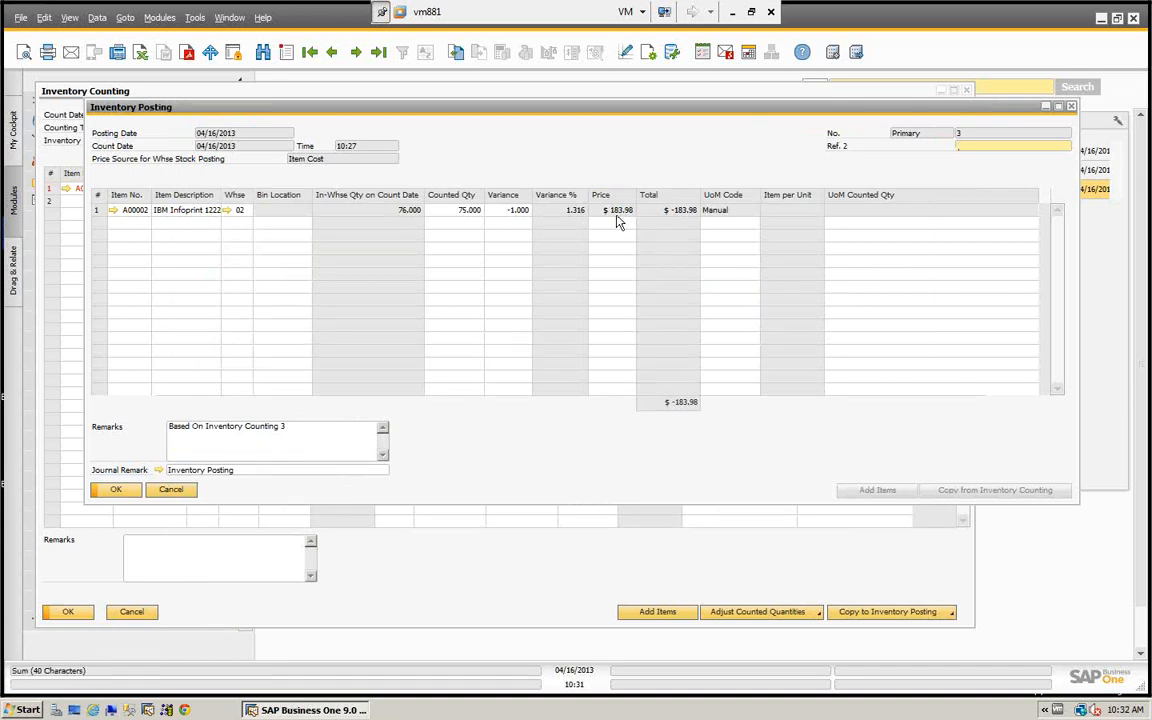
- Examine the journal entry behind the inventory posting for the accounts debited and credited
click(160, 471)
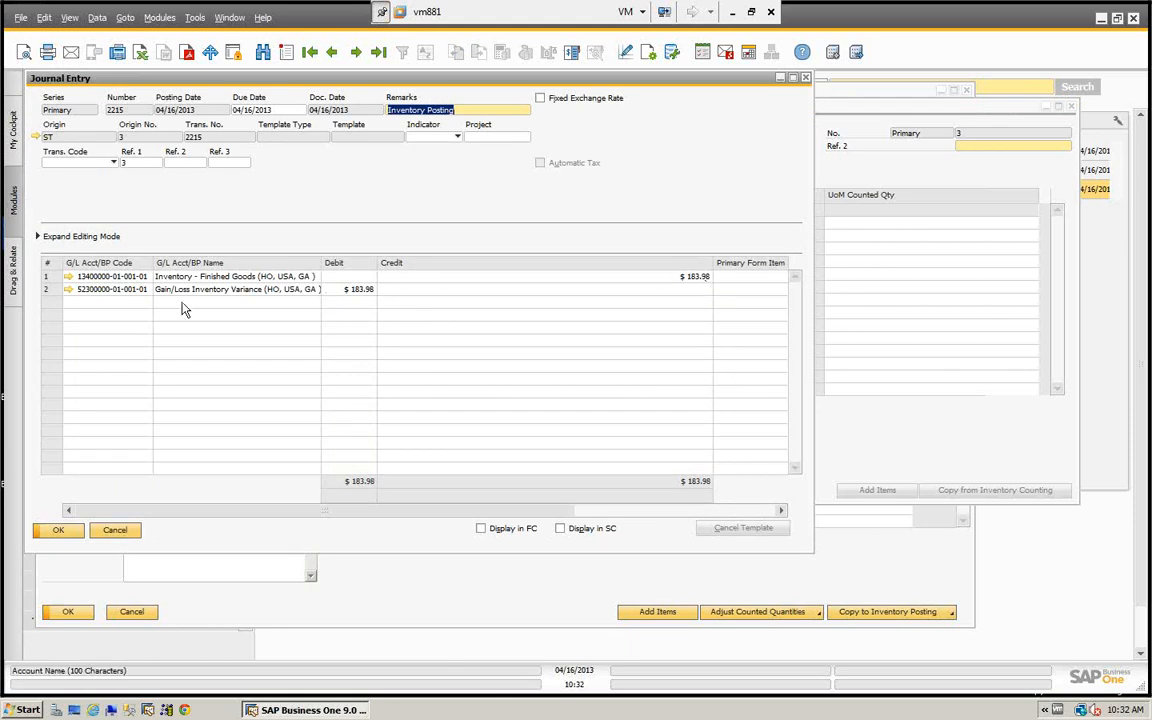
click(117, 531)
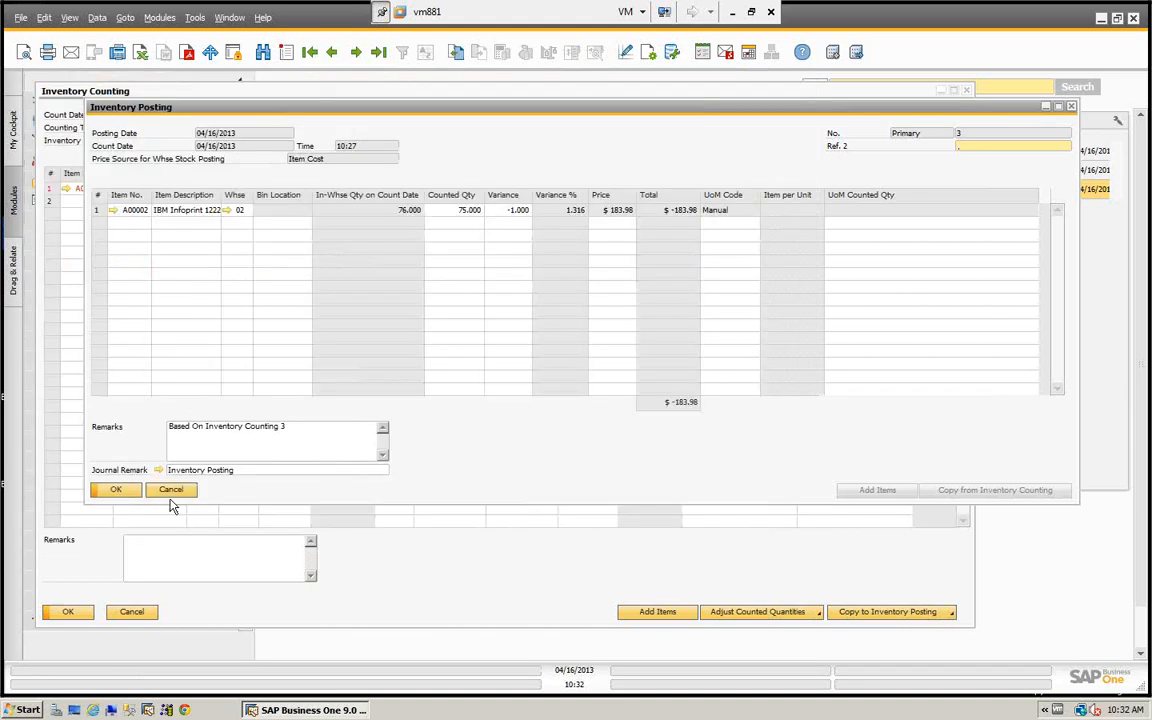
- Close the inventory posting and counting documents and collapse the Inventory module
click(168, 489)
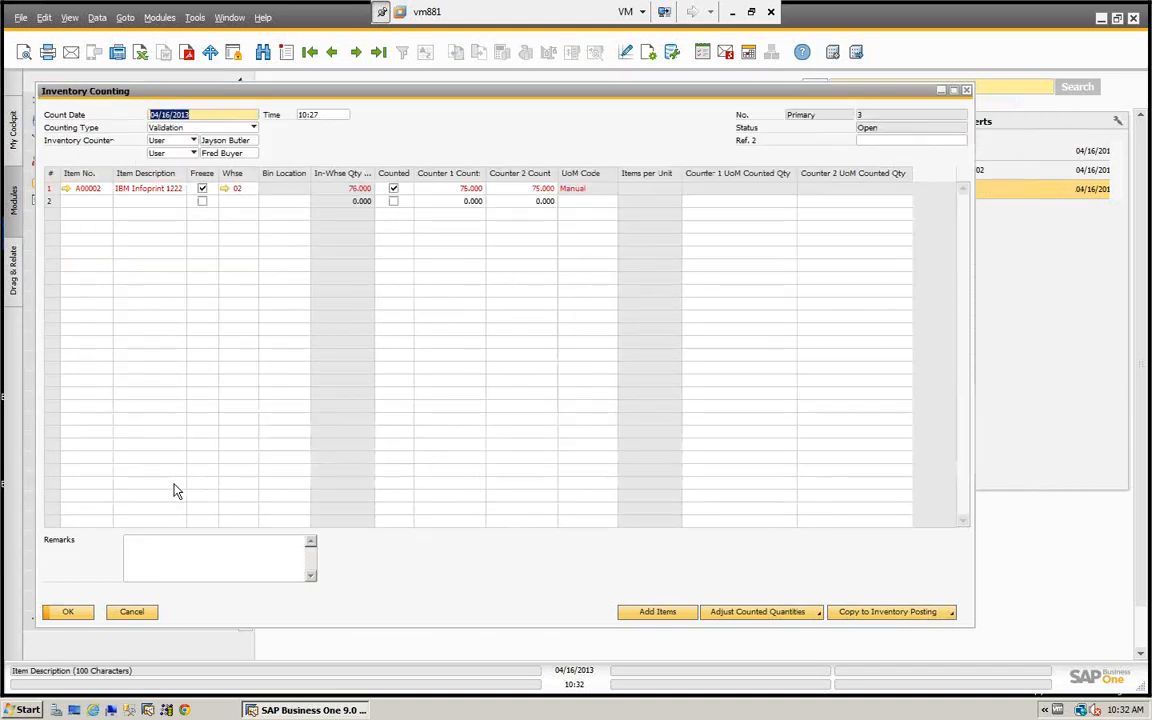
click(132, 613)
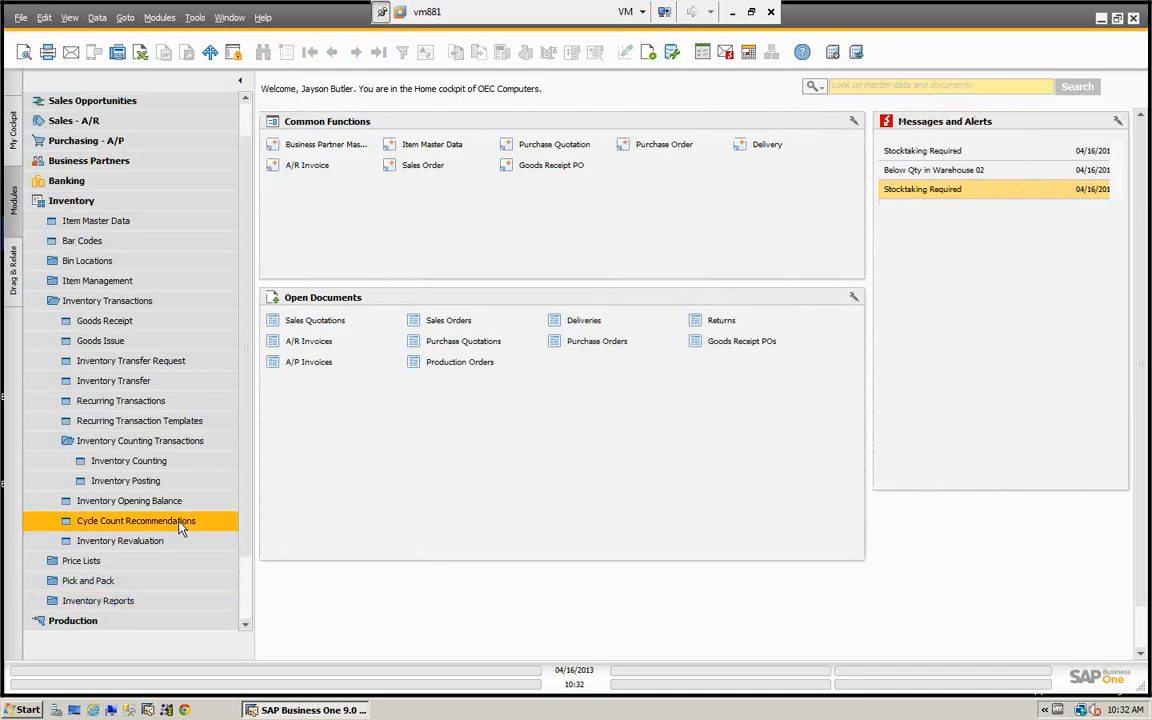
click(85, 200)
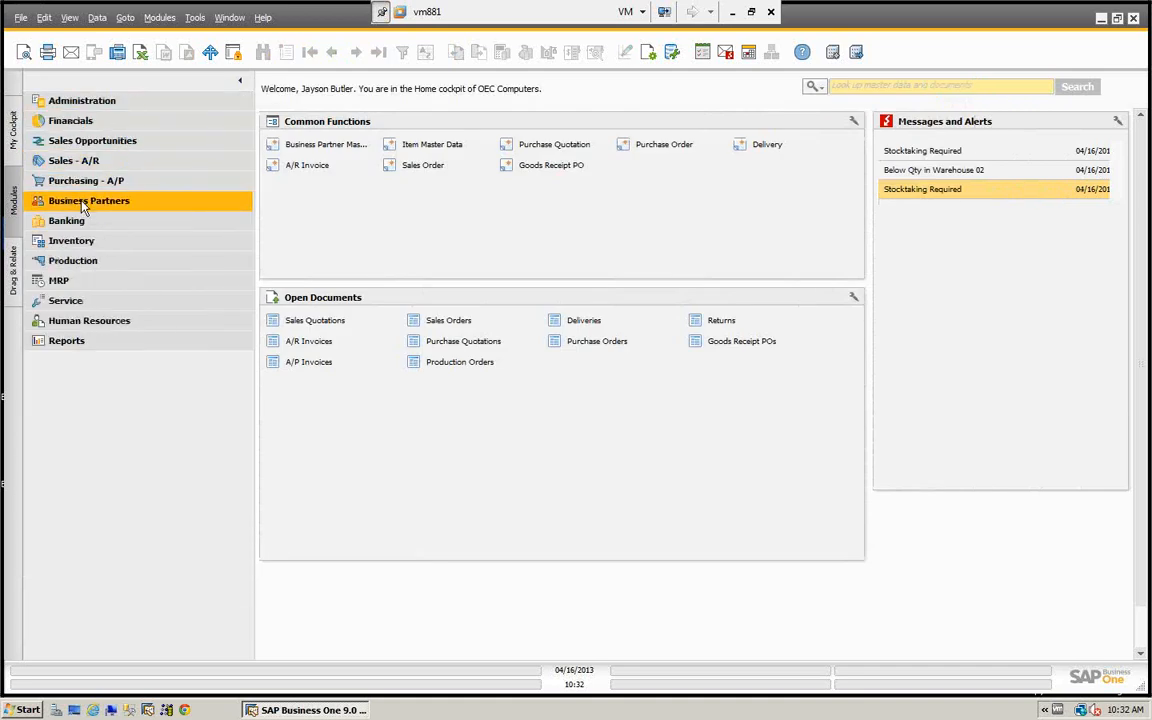